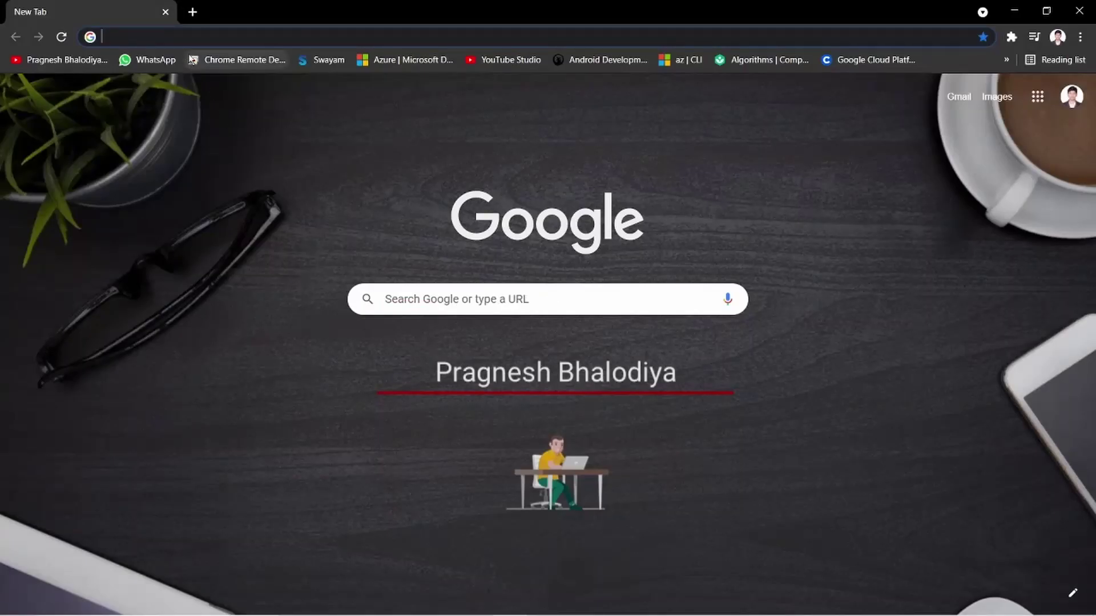
# Paste the copied YouTube link into Chrome's address bar, load it, and watch full screen.
pyautogui.rightClick(183, 34)
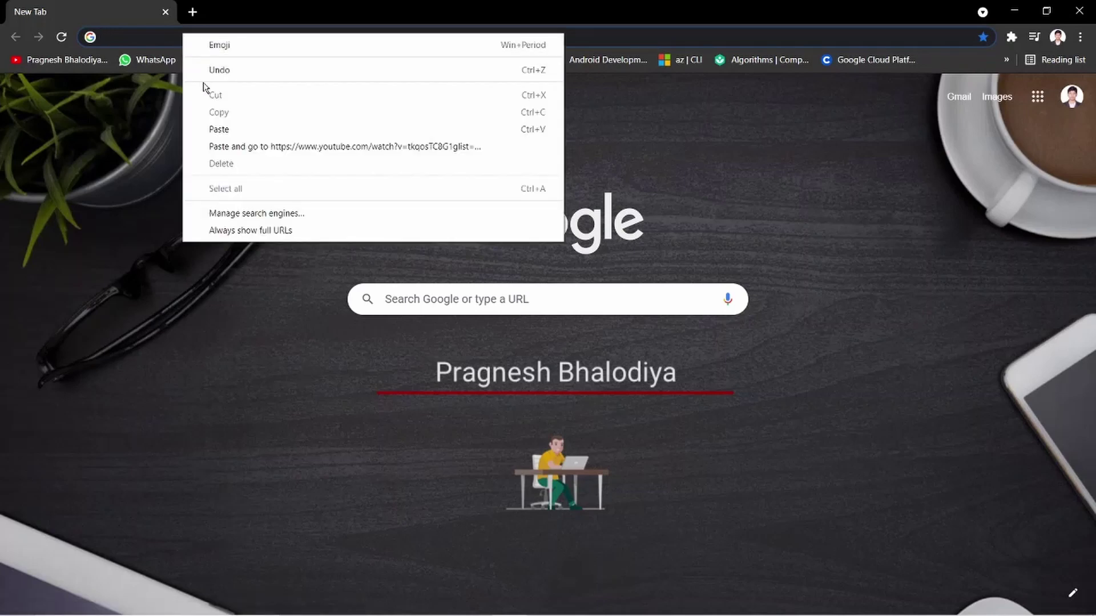
pyautogui.click(223, 130)
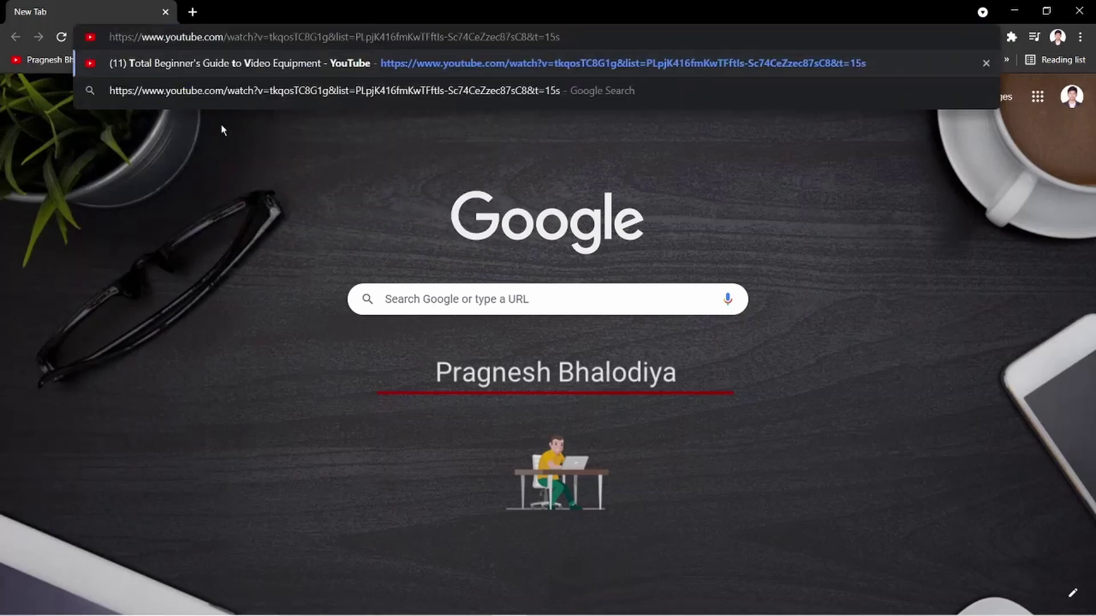
pyautogui.press('Return')
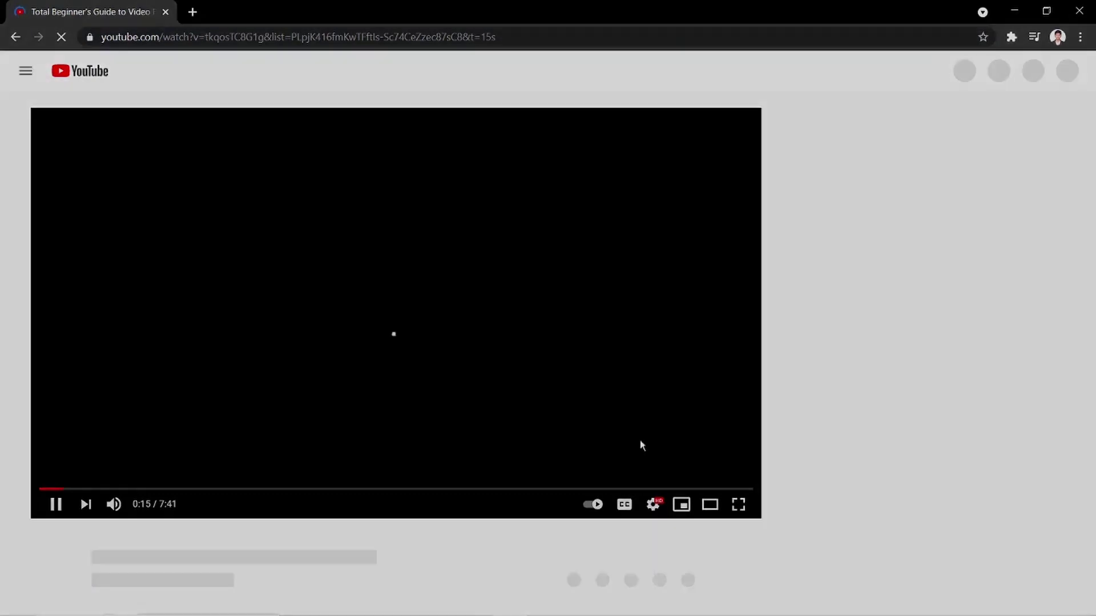
pyautogui.click(738, 504)
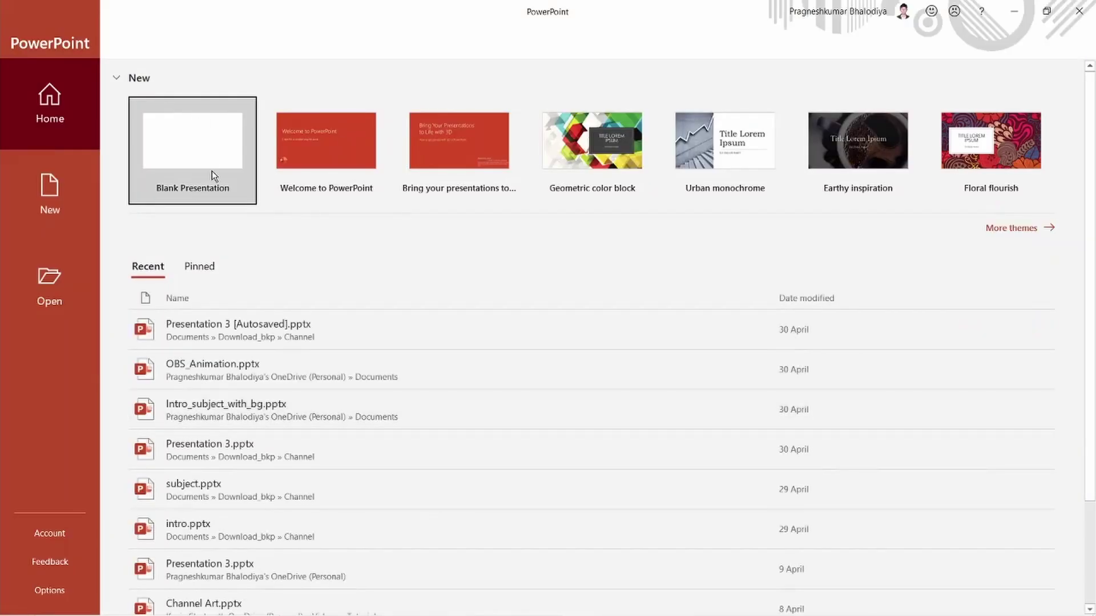
# Create a blank presentation without title and subtitle placeholders, dismiss Document Recovery, then return to Chrome.
pyautogui.click(211, 172)
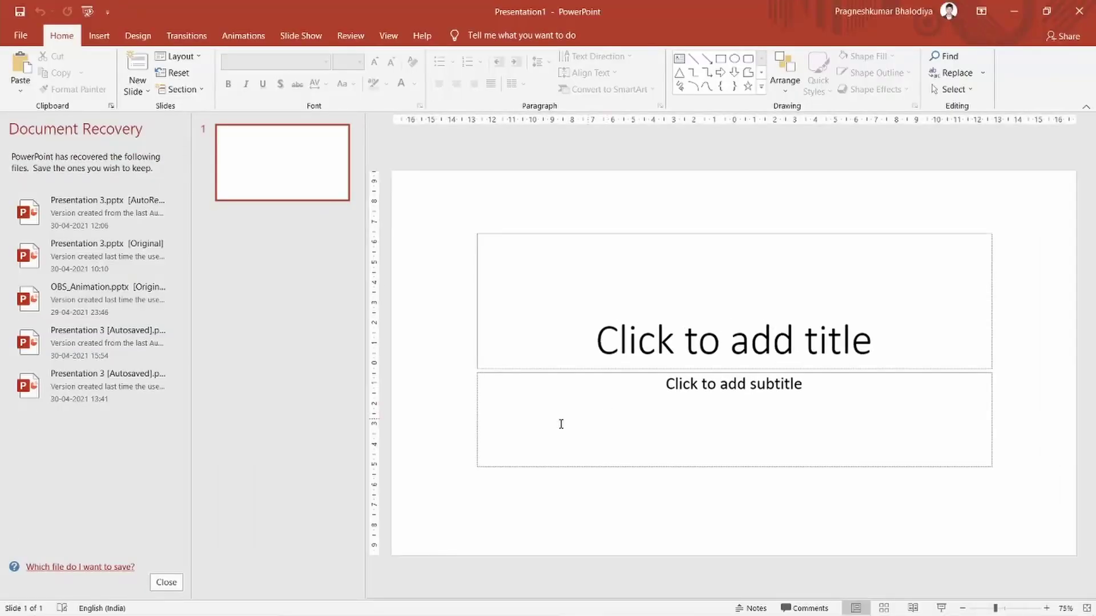
pyautogui.click(635, 417)
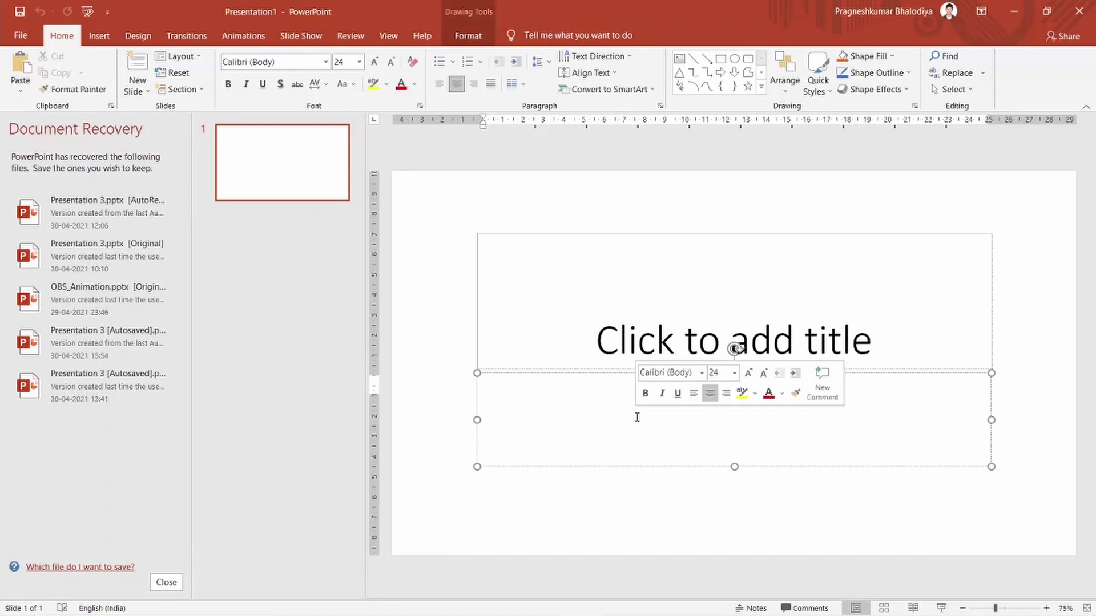
pyautogui.click(595, 234)
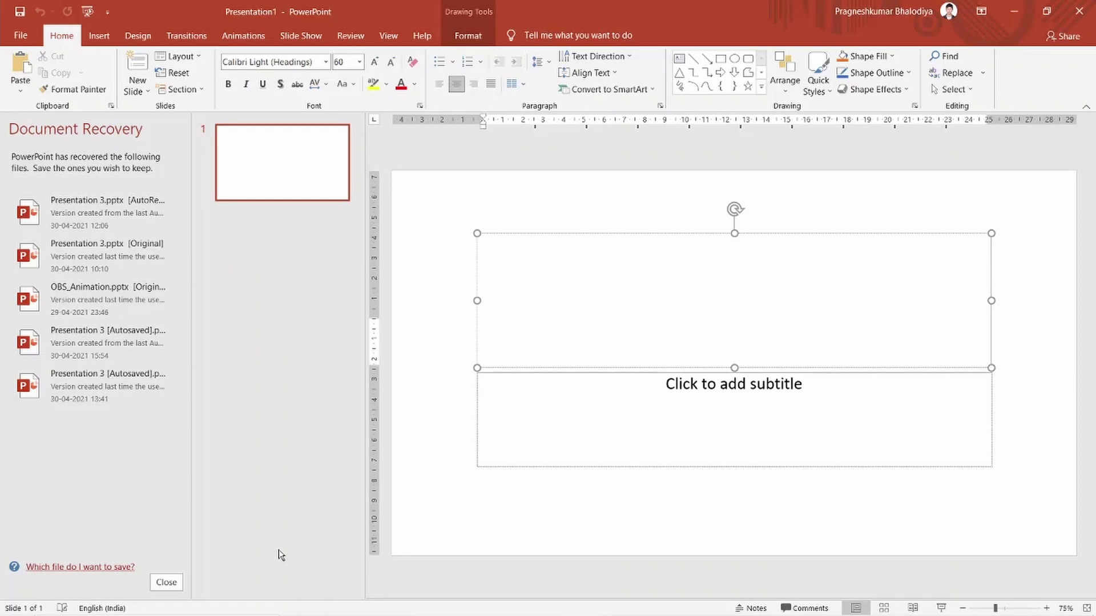
pyautogui.click(166, 583)
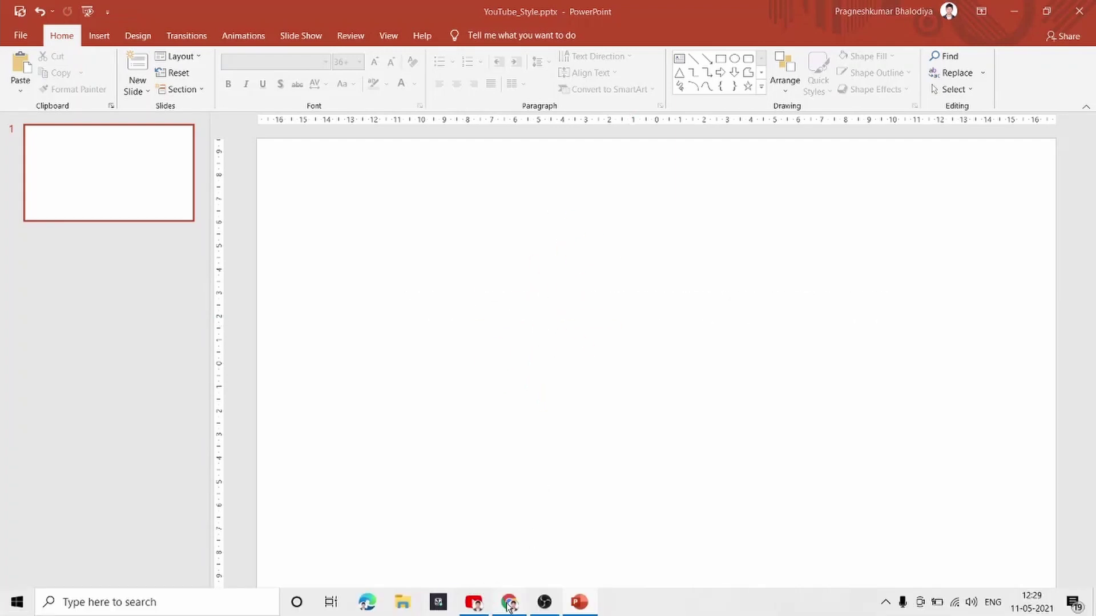
pyautogui.click(508, 602)
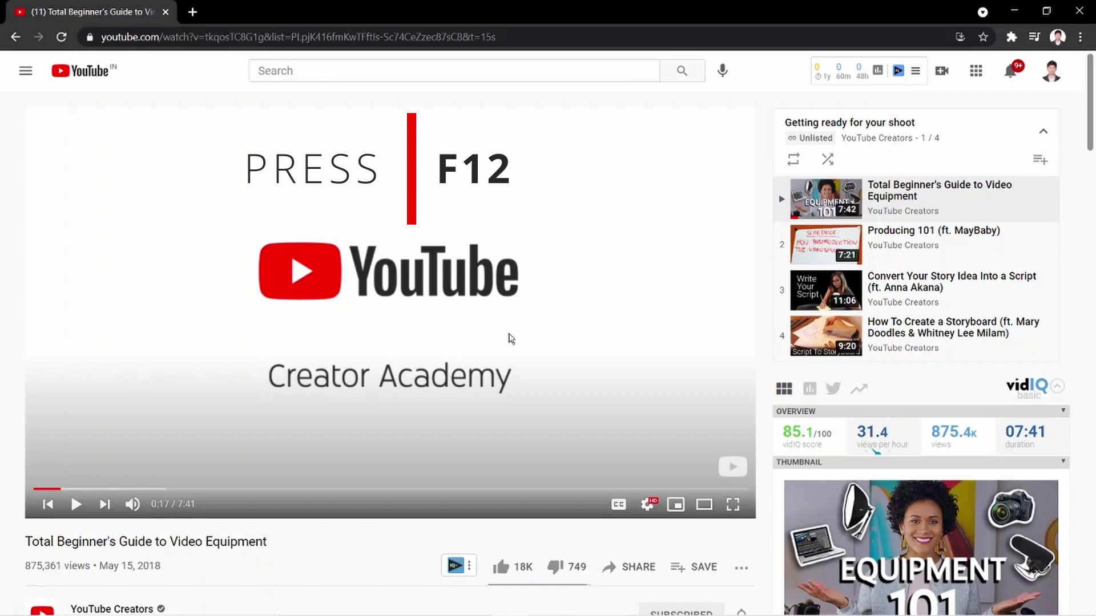
# Open DevTools on the YouTube page and search the Elements tree for 'favic'.
pyautogui.press('F12')
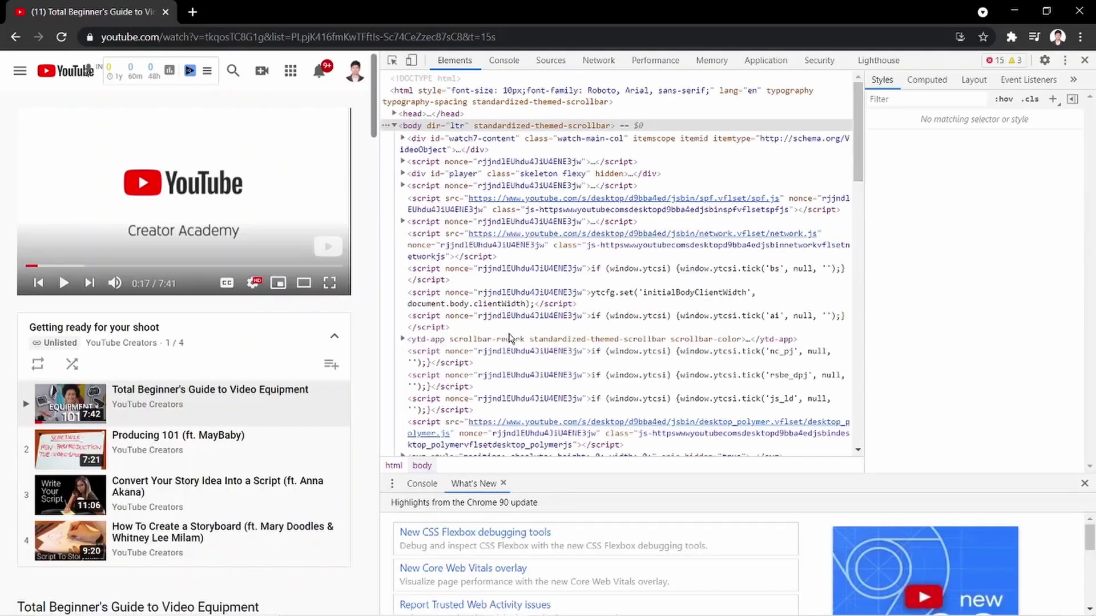
pyautogui.click(451, 339)
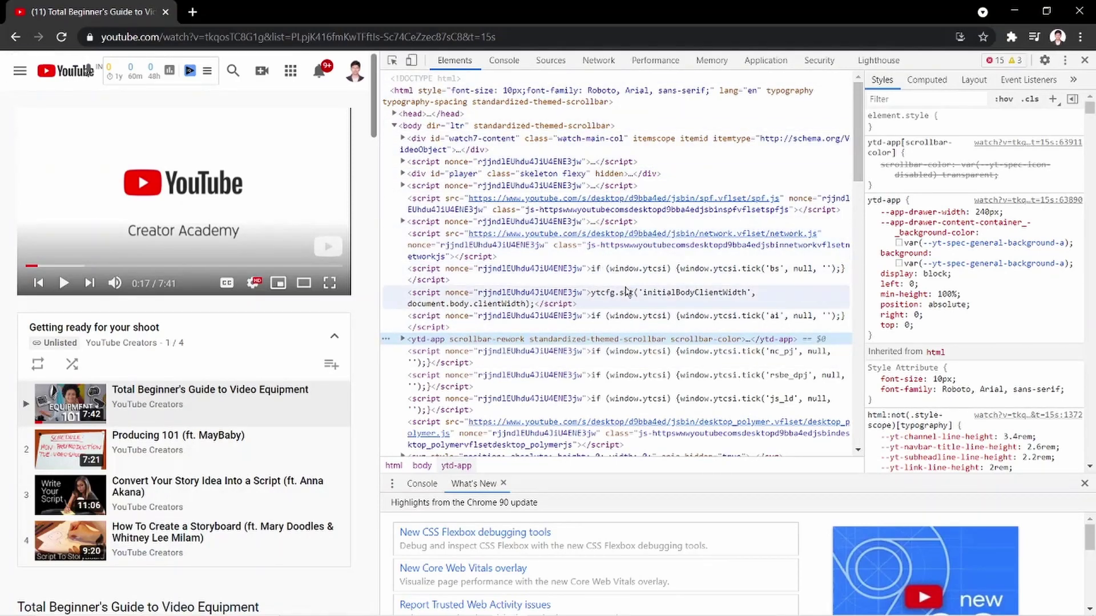
pyautogui.hotkey('ctrl', 'f')
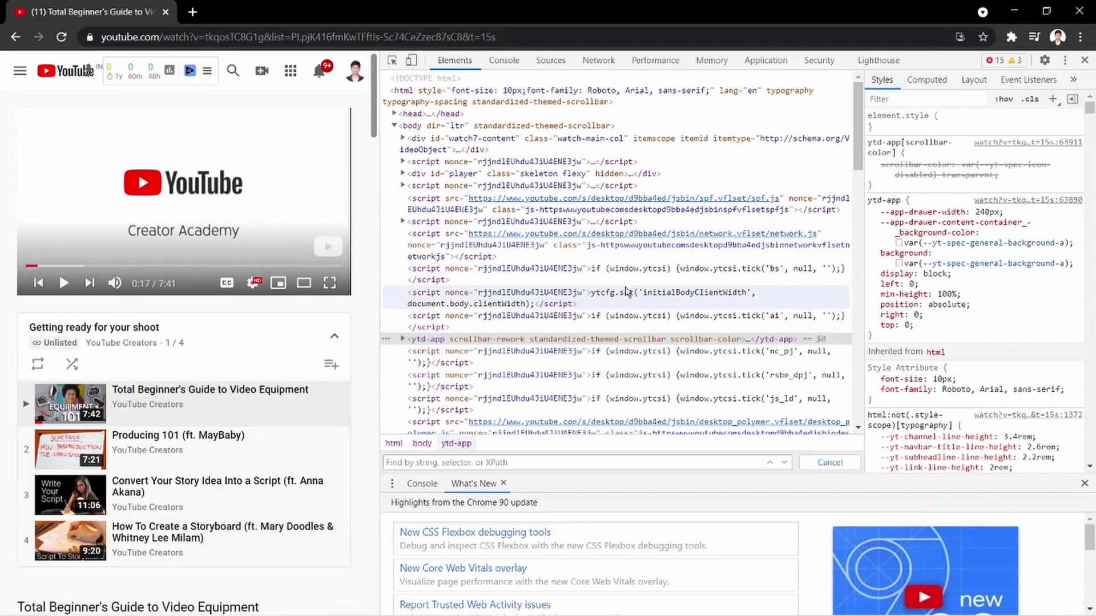
pyautogui.write('favic')
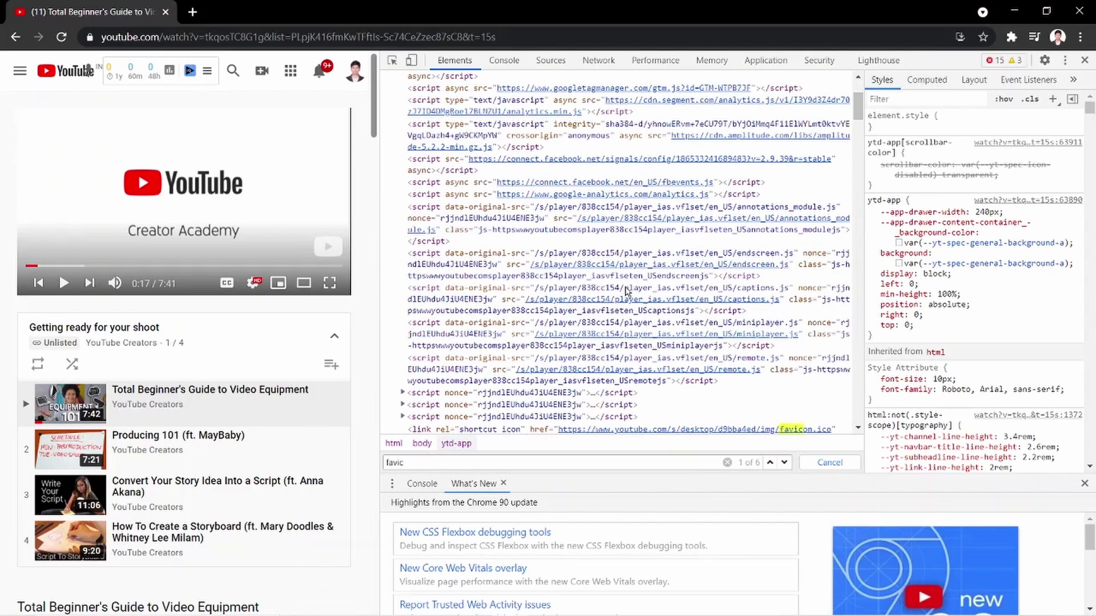
pyautogui.click(858, 428)
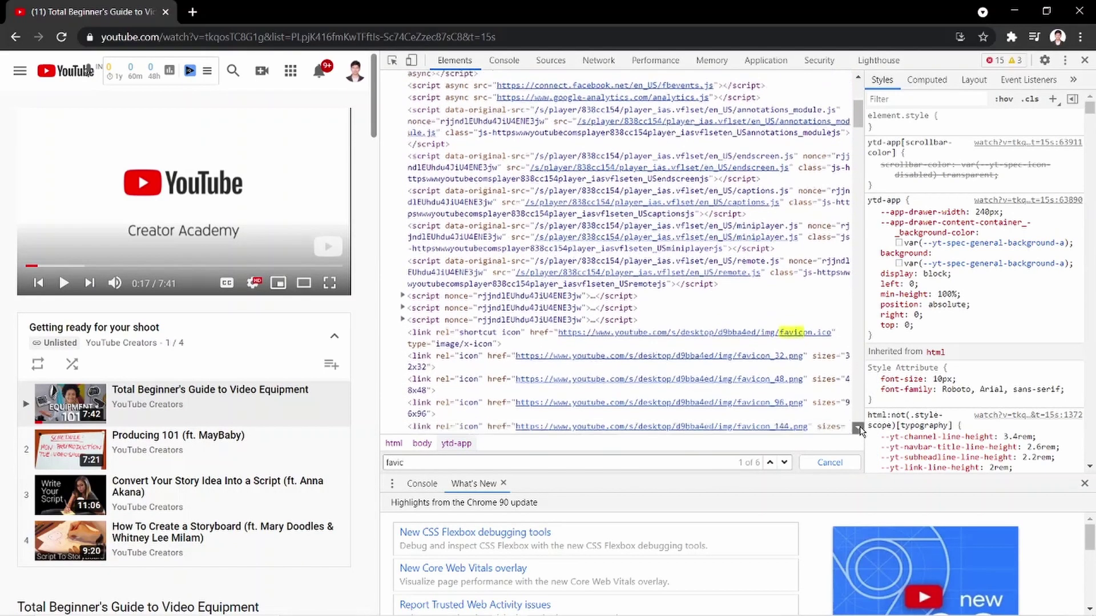
pyautogui.scroll(-4, 860, 429)
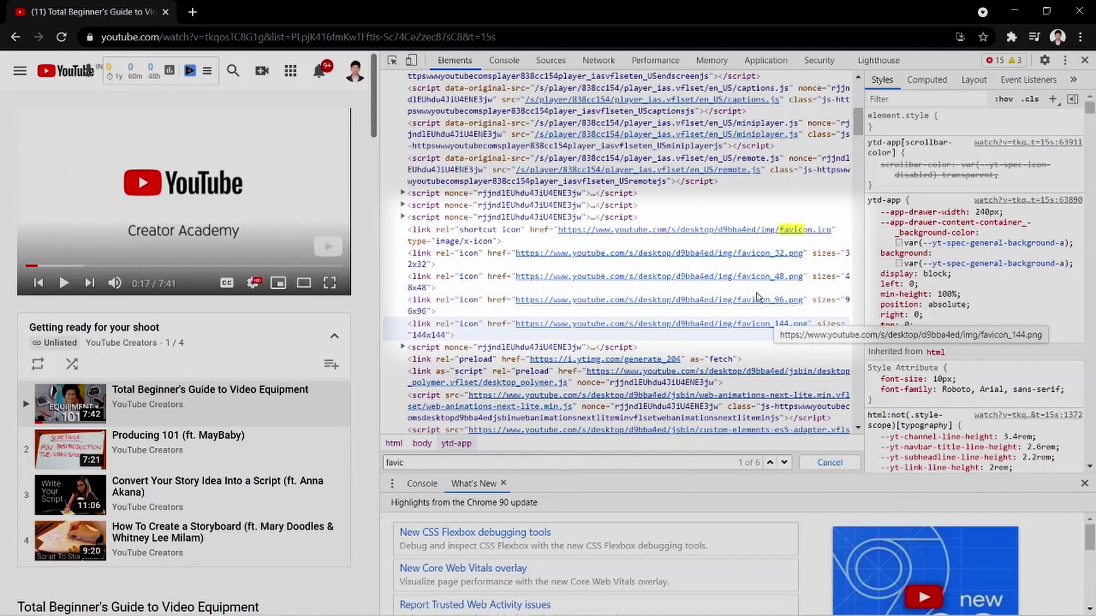
# Select the favicon_32 link element, bring up its actions, then minimize Chrome.
pyautogui.click(740, 257)
pyautogui.moveTo(739, 257); pyautogui.dragTo(575, 260)
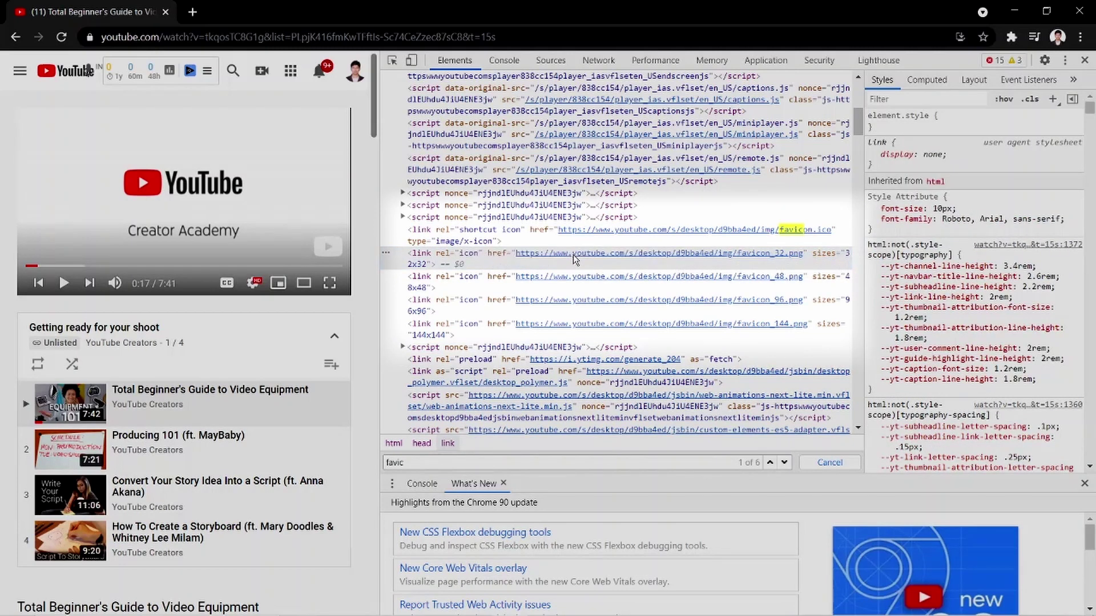
pyautogui.rightClick(574, 260)
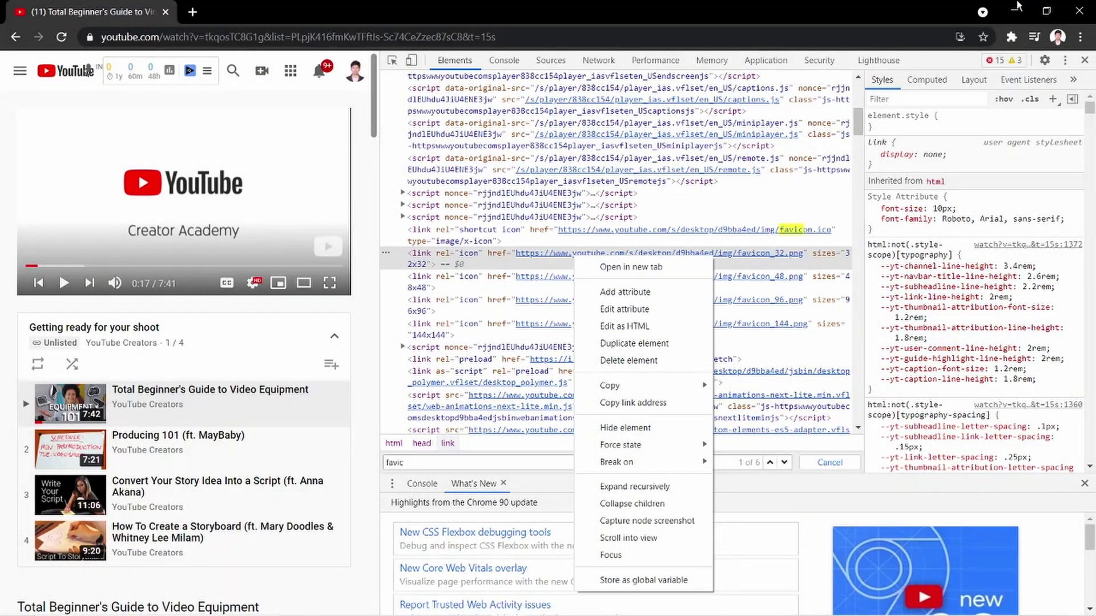
pyautogui.click(1021, 14)
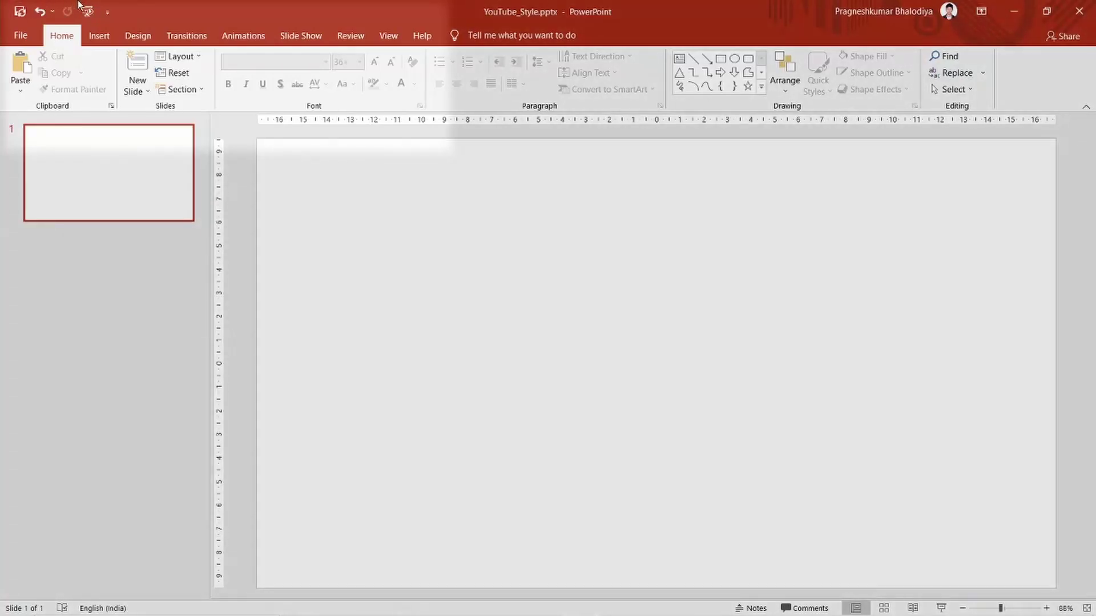
# Insert favicon_96.png from the Downloads folder onto the slide.
pyautogui.click(99, 37)
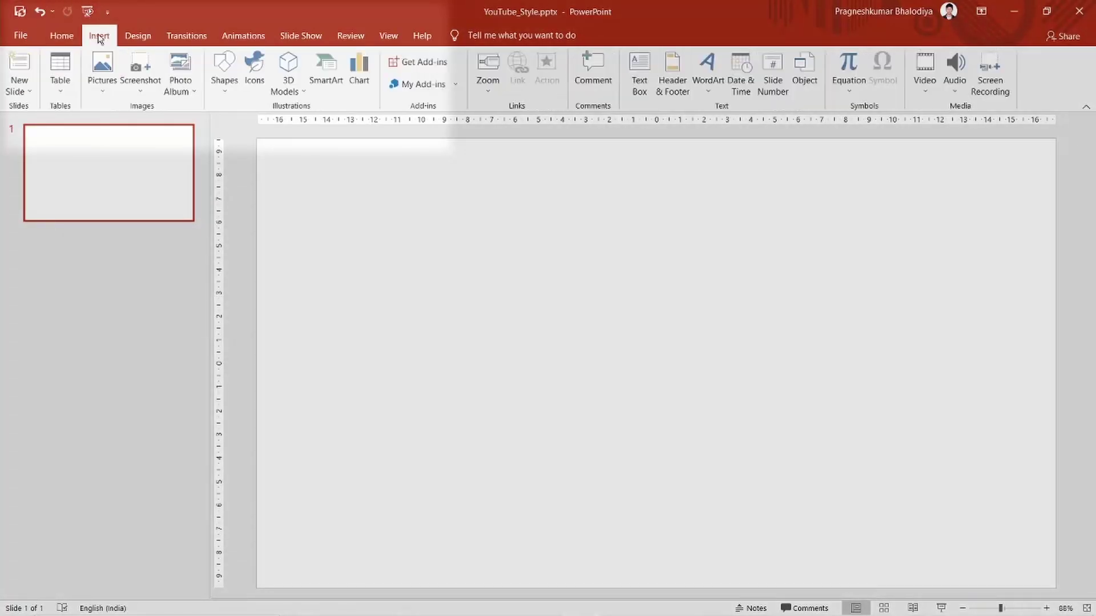
pyautogui.click(104, 79)
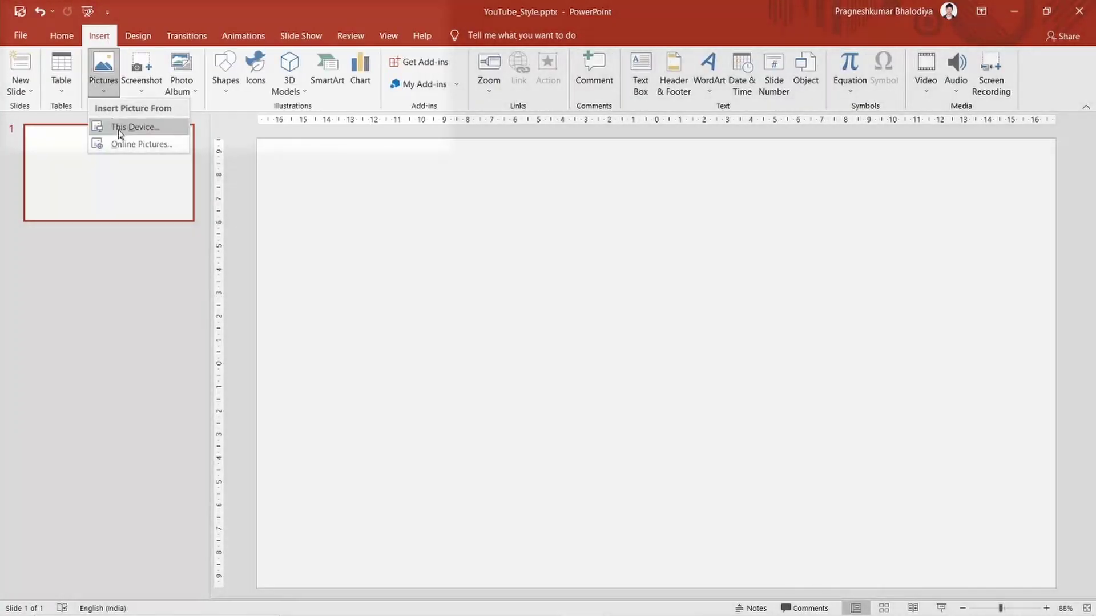
pyautogui.click(119, 128)
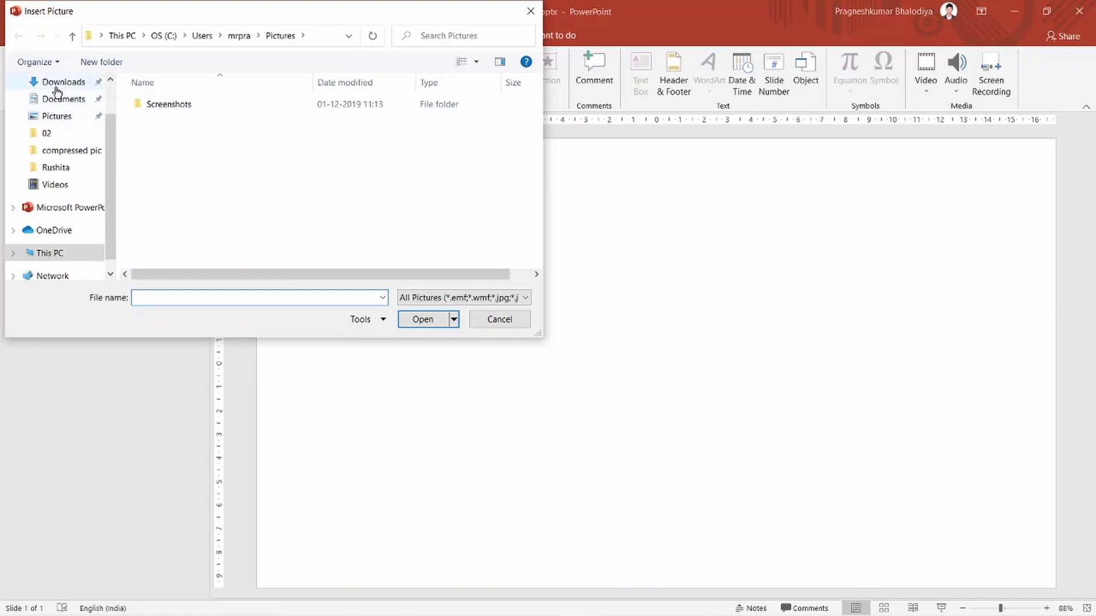
pyautogui.click(57, 84)
pyautogui.click(160, 120)
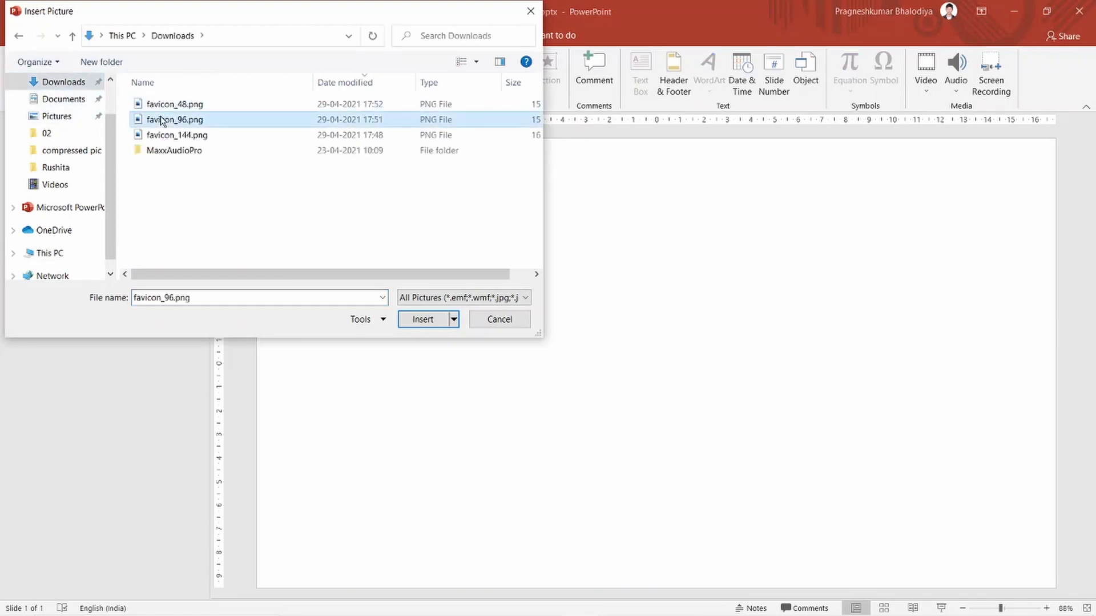
pyautogui.click(429, 321)
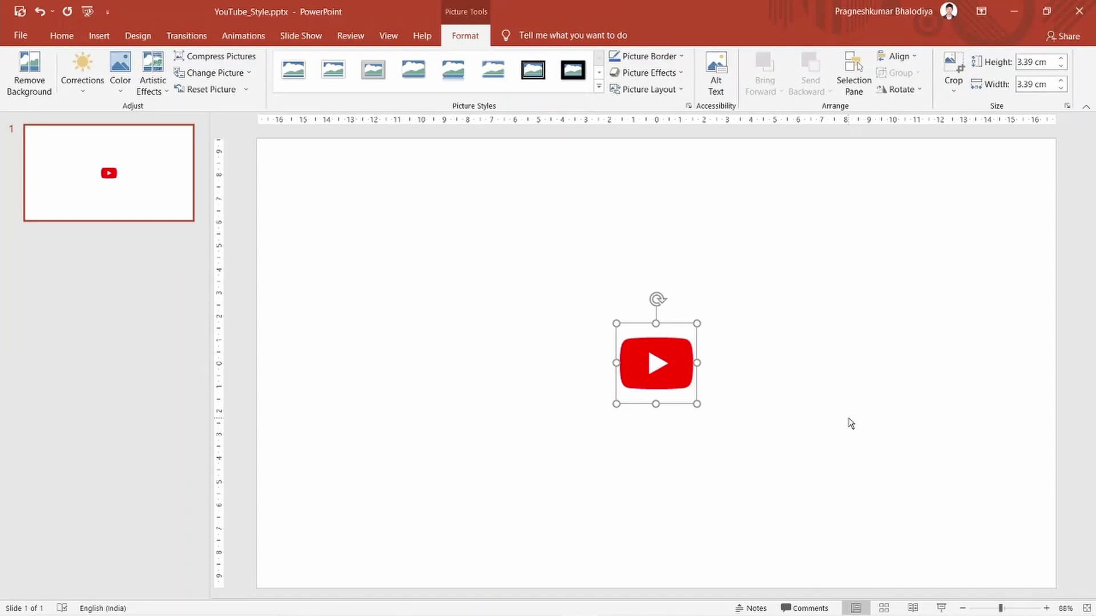
# Nudge the YouTube icon up three times to sit just above centre.
pyautogui.press('Up')
pyautogui.press('Up')
pyautogui.press('Up')
pyautogui.press('Up')
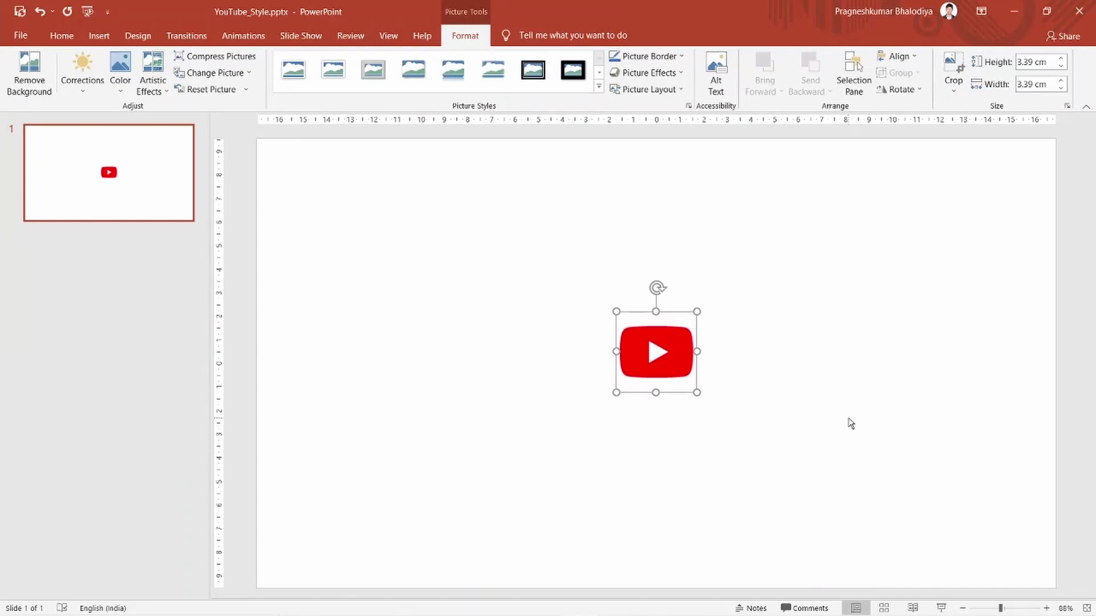
pyautogui.press('Up')
pyautogui.press('Up')
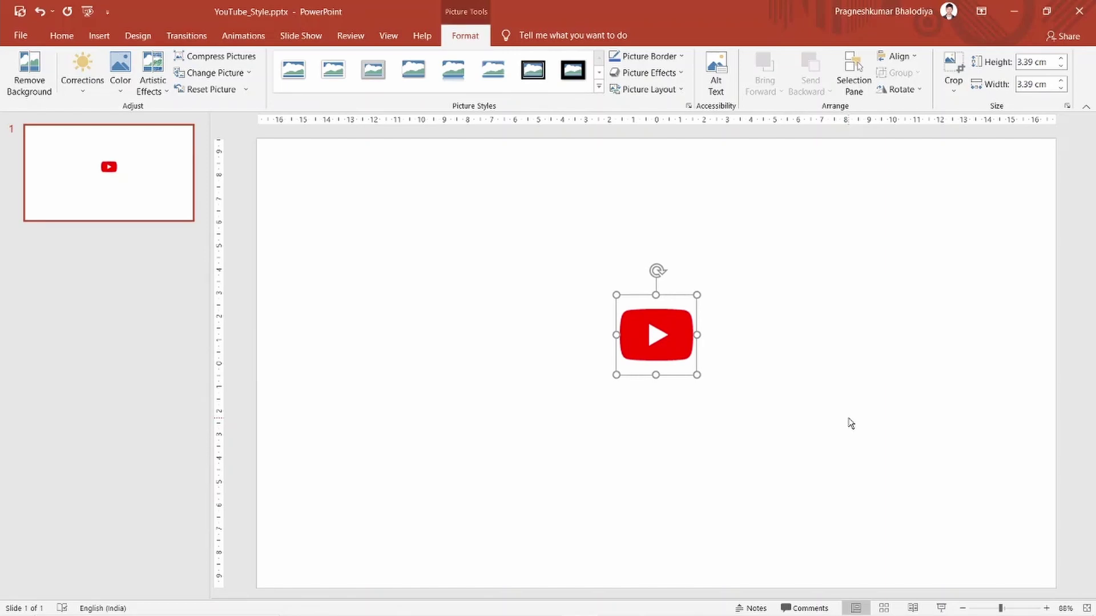
pyautogui.press('Up')
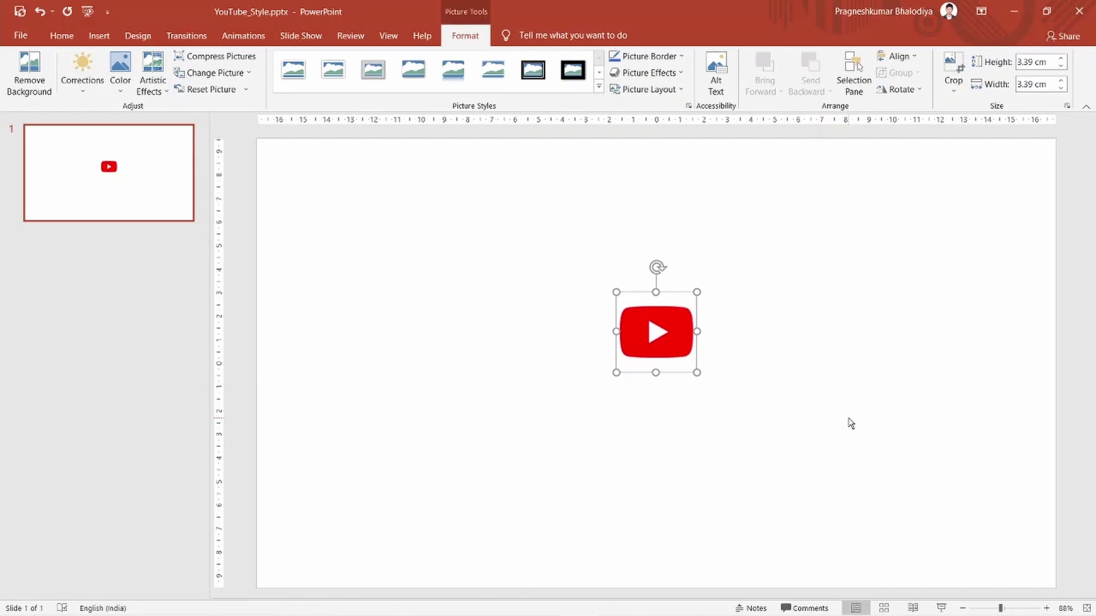
# Apply the Fade entrance effect to the YouTube icon, keeping Fade after browsing the gallery.
pyautogui.click(260, 36)
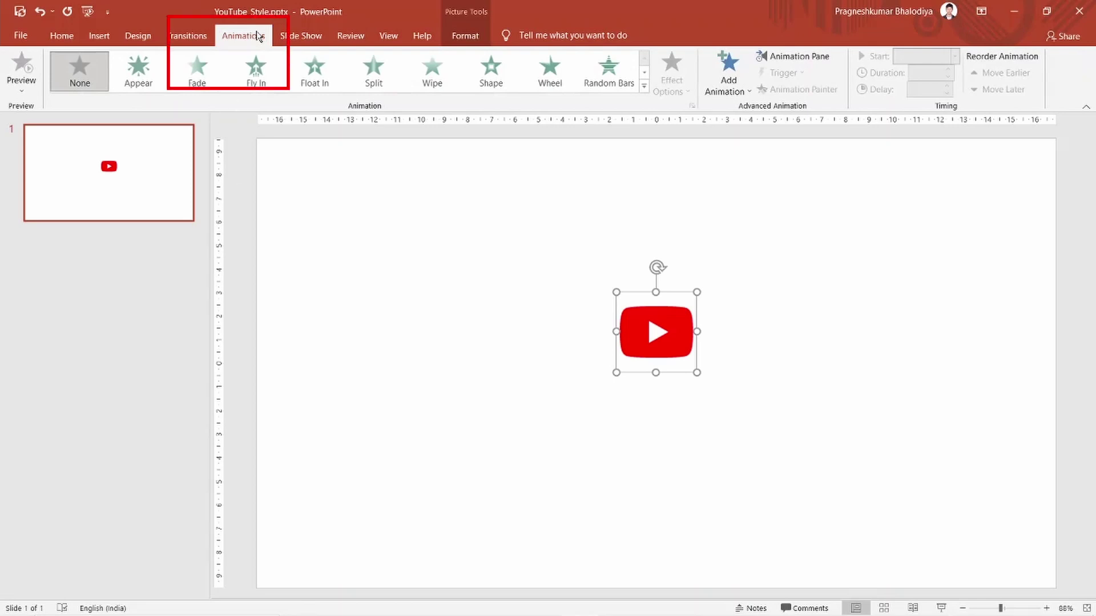
pyautogui.click(208, 70)
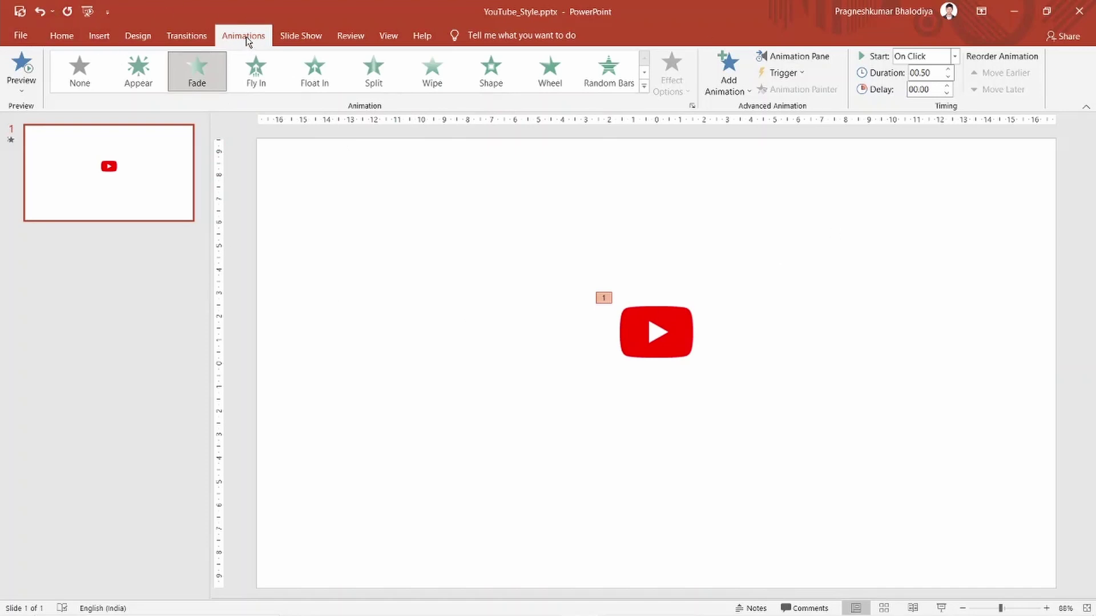
pyautogui.click(644, 86)
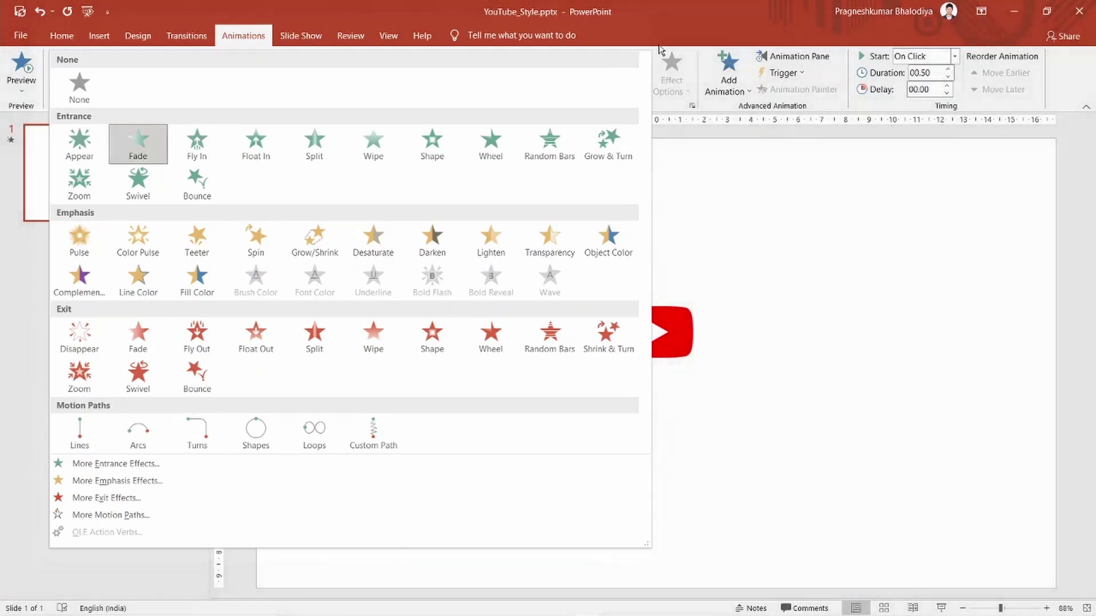
pyautogui.click(673, 52)
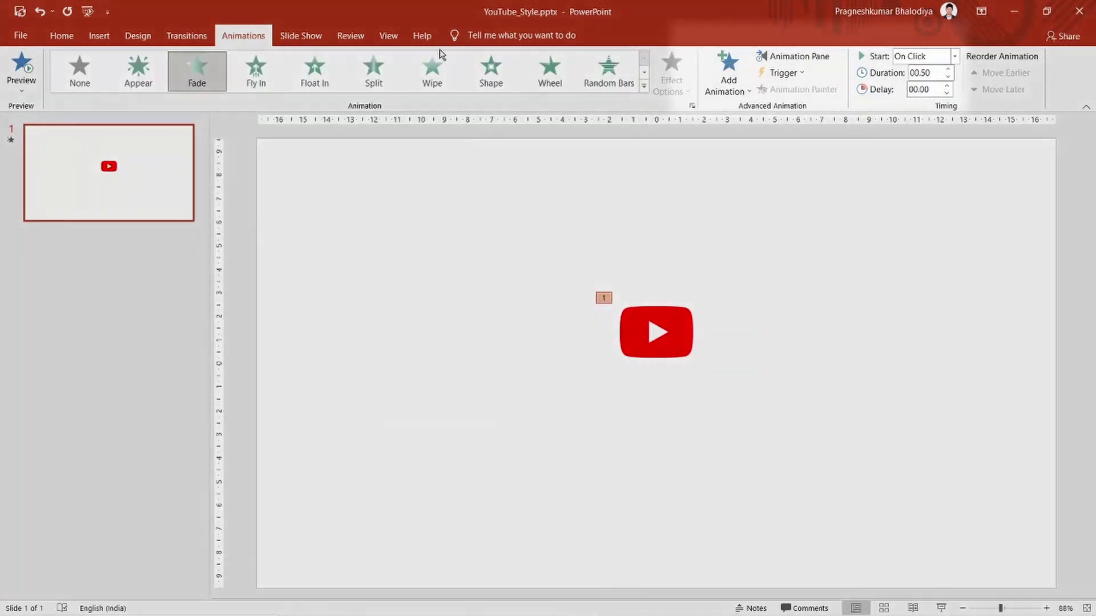
# In the Animation Pane, set the icon's Fade duration to 01.20 and preview it.
pyautogui.click(799, 56)
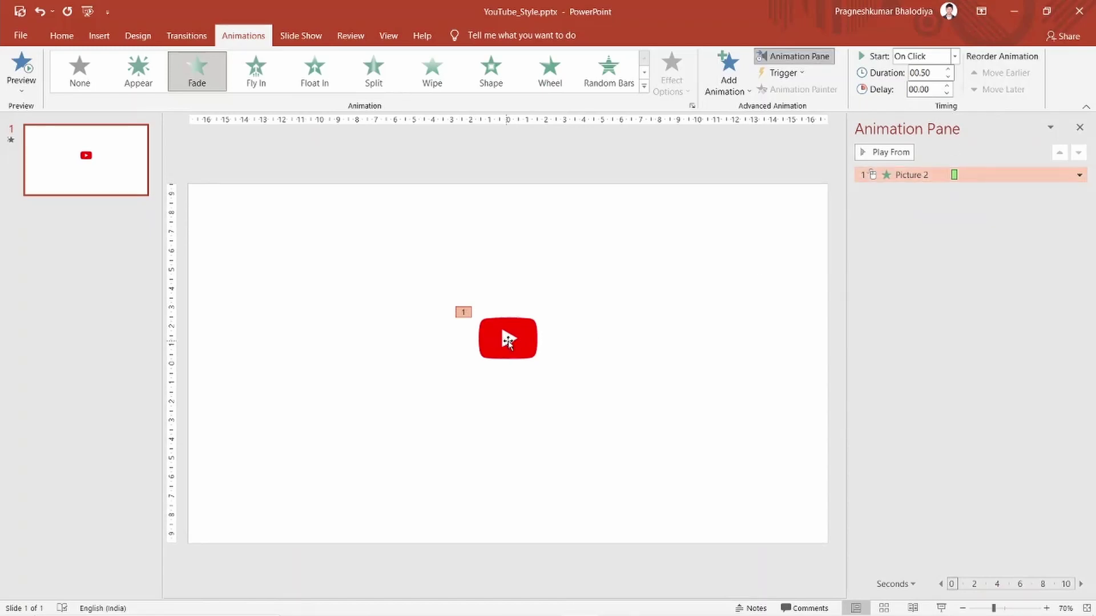
pyautogui.click(508, 340)
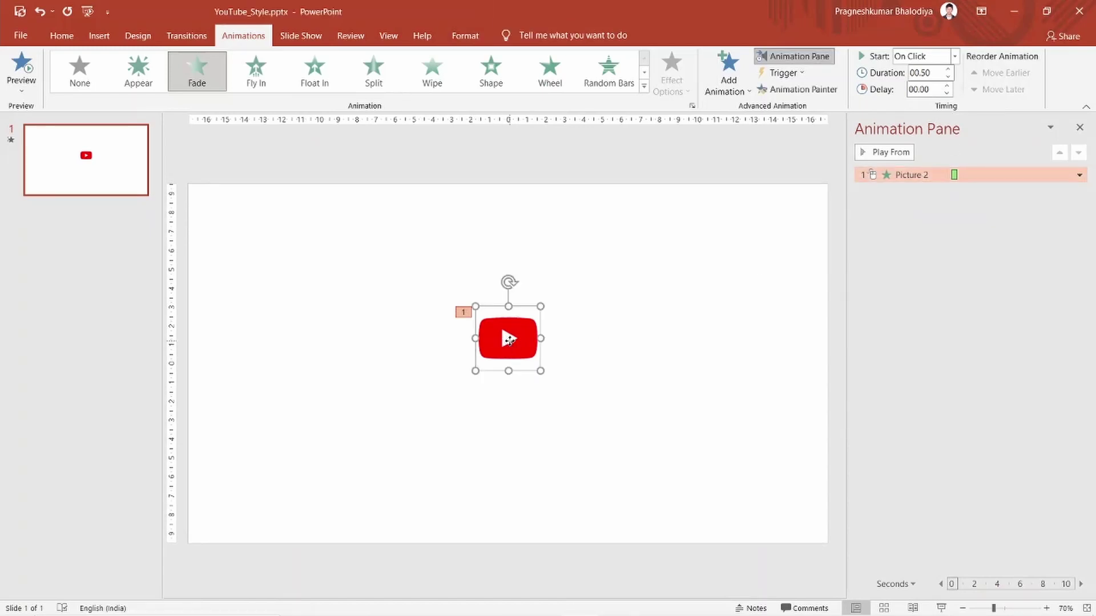
pyautogui.click(924, 173)
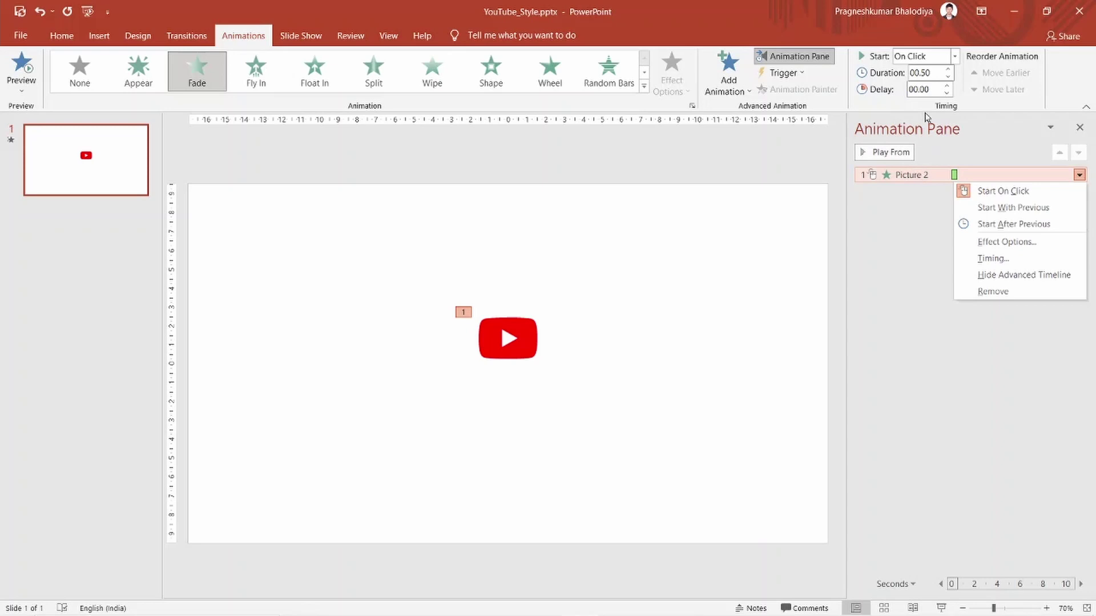
pyautogui.click(885, 152)
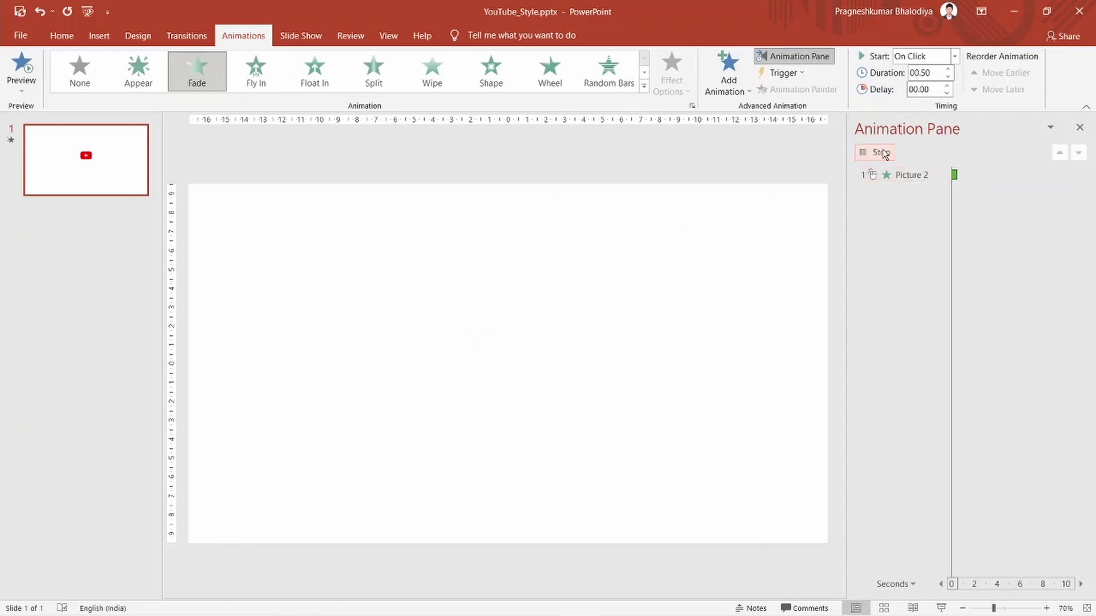
pyautogui.click(919, 73)
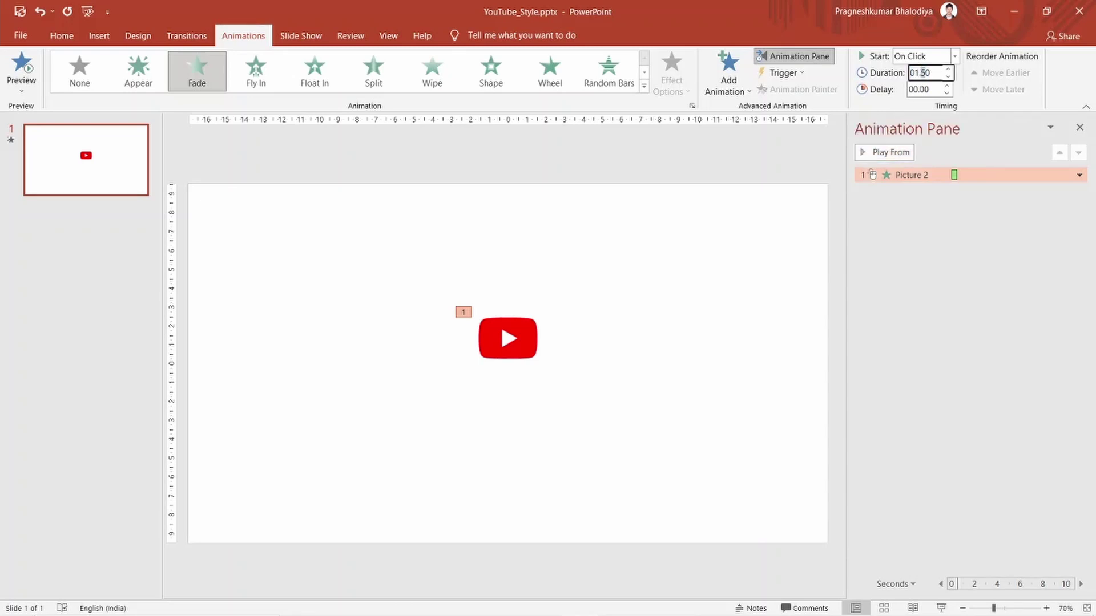
pyautogui.click(885, 234)
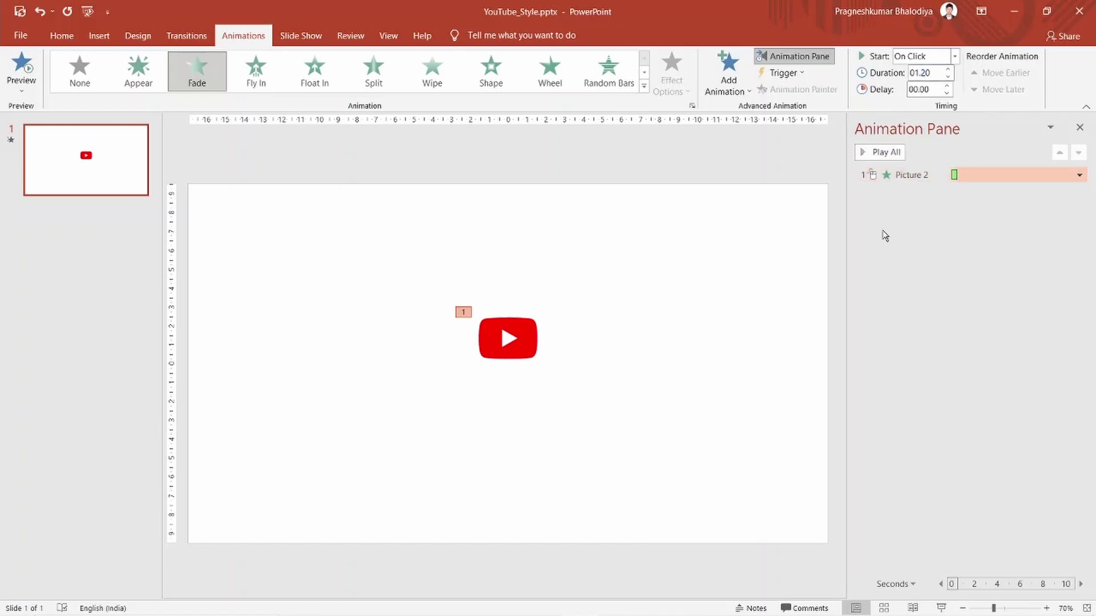
pyautogui.click(879, 153)
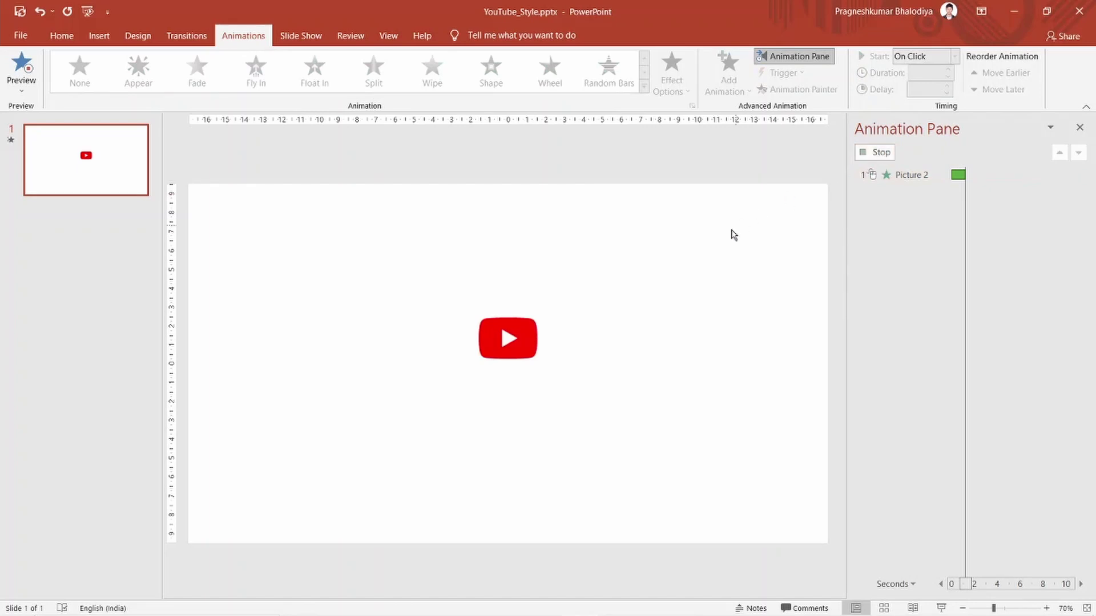
# Add a text box on the slide reading 'YouTube'.
pyautogui.click(96, 36)
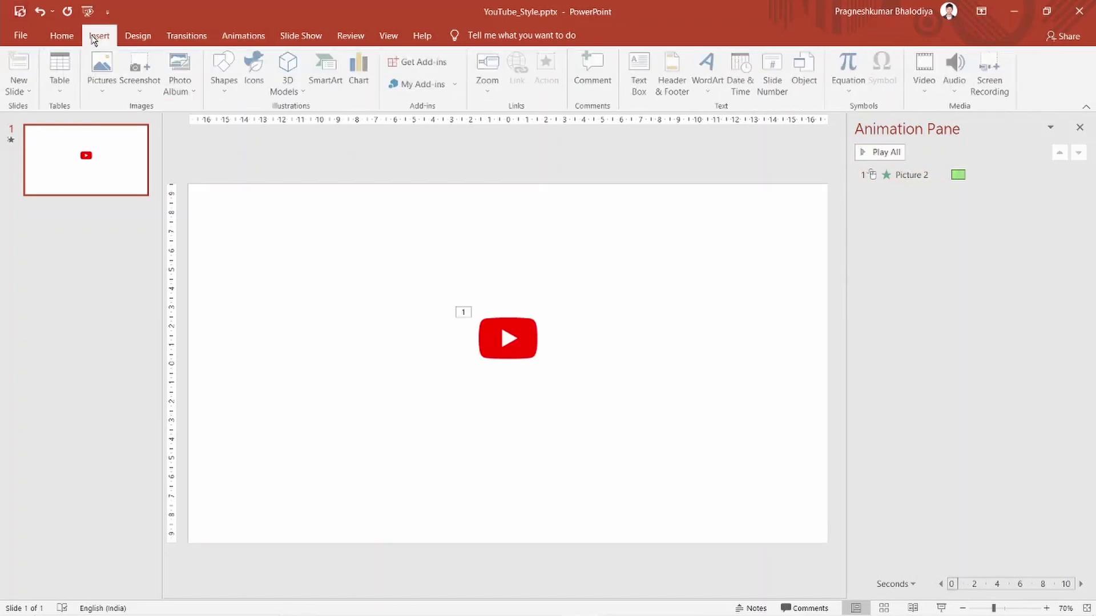
pyautogui.click(643, 94)
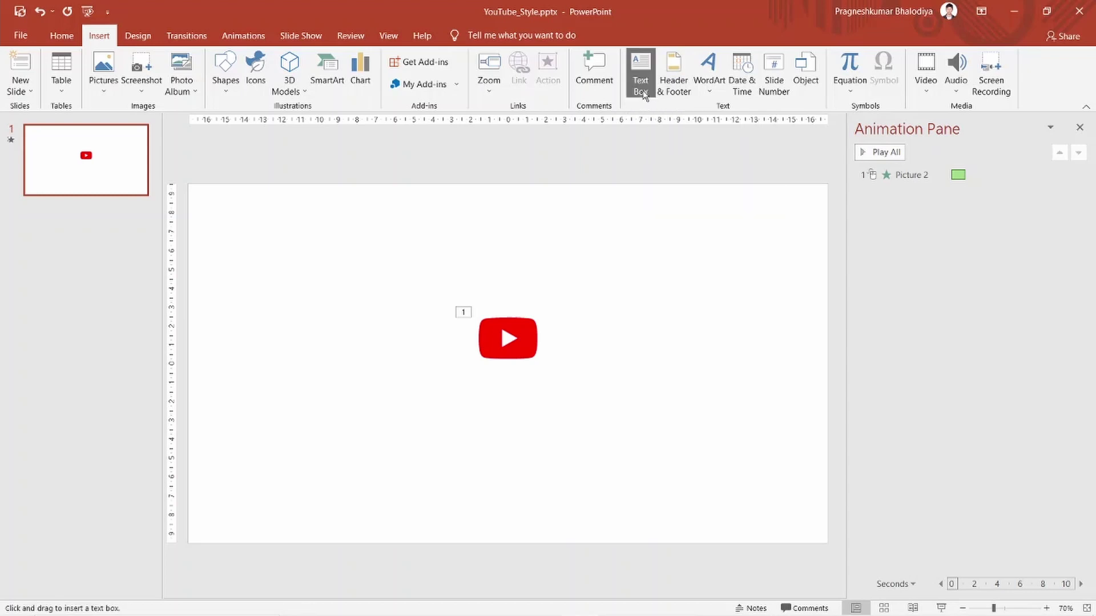
pyautogui.click(429, 339)
pyautogui.write('Y')
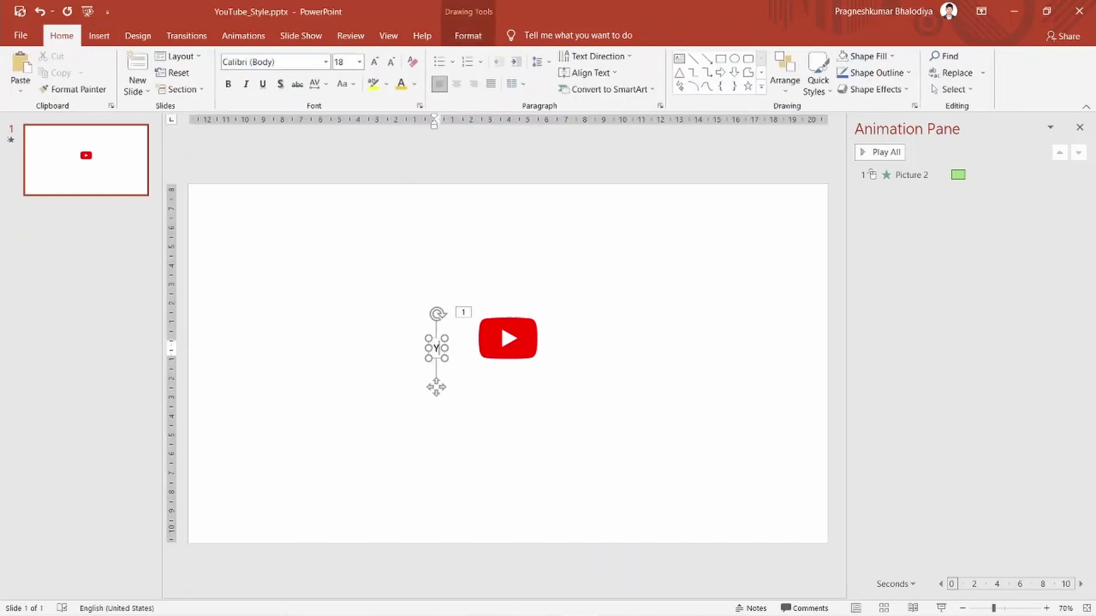
pyautogui.write('ouTub')
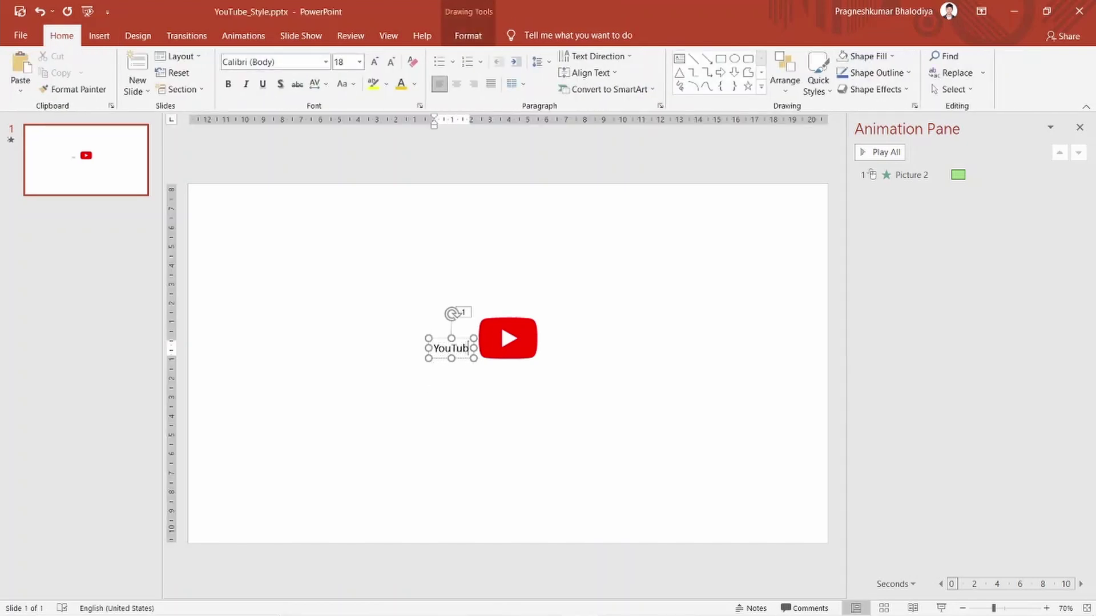
pyautogui.write('e')
# Enlarge the YouTube text to 44 pt and centre the box over the play icon.
pyautogui.hotkey('ctrl', 'a')
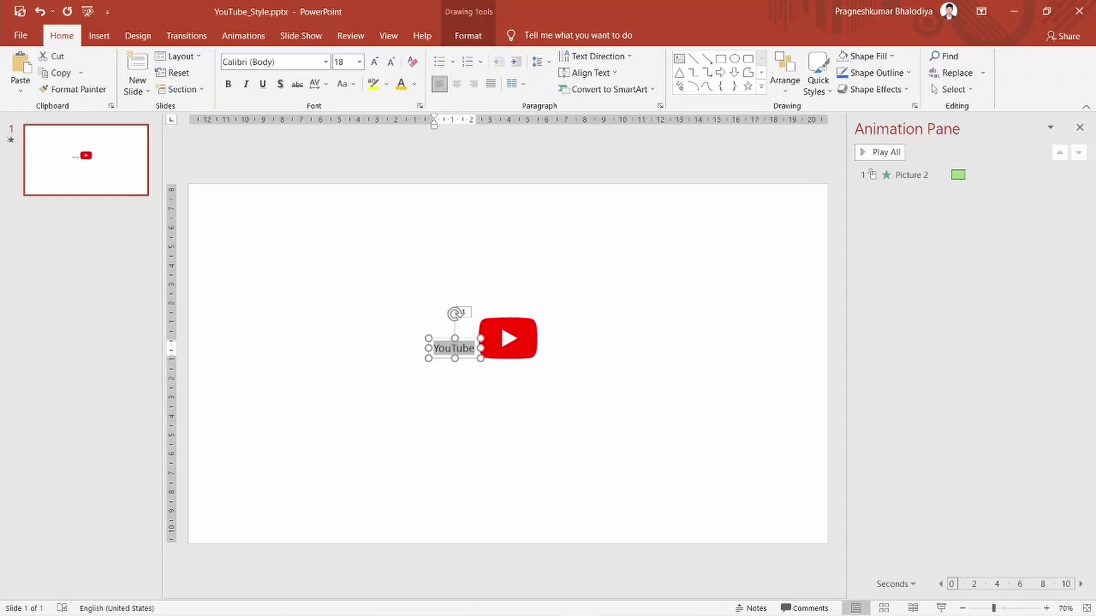
pyautogui.click(374, 62)
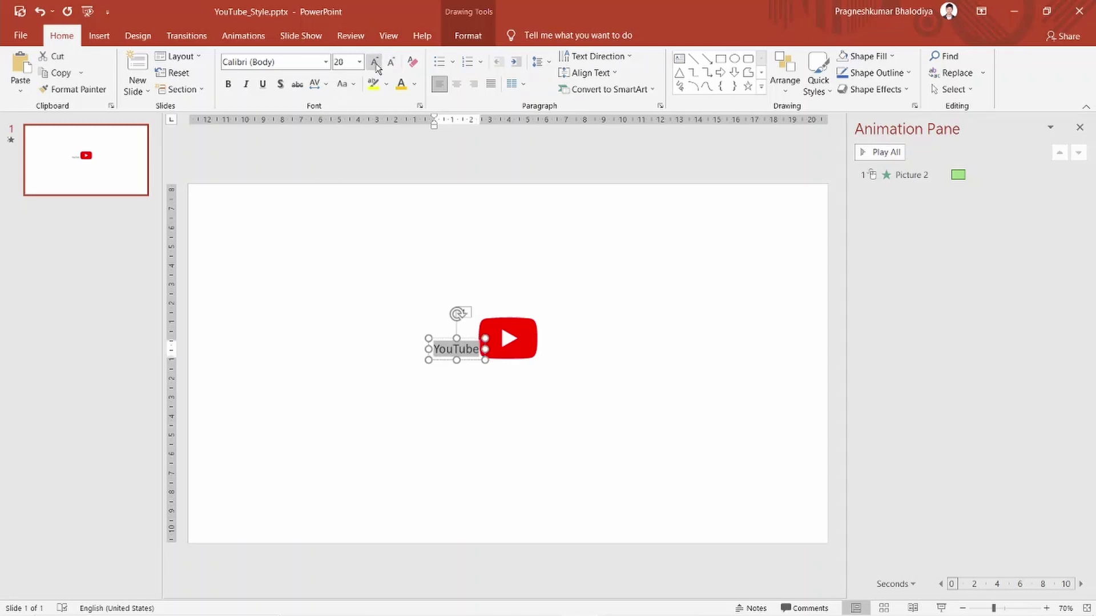
pyautogui.click(374, 62)
pyautogui.click(374, 62)
pyautogui.click(374, 62)
pyautogui.click(375, 62)
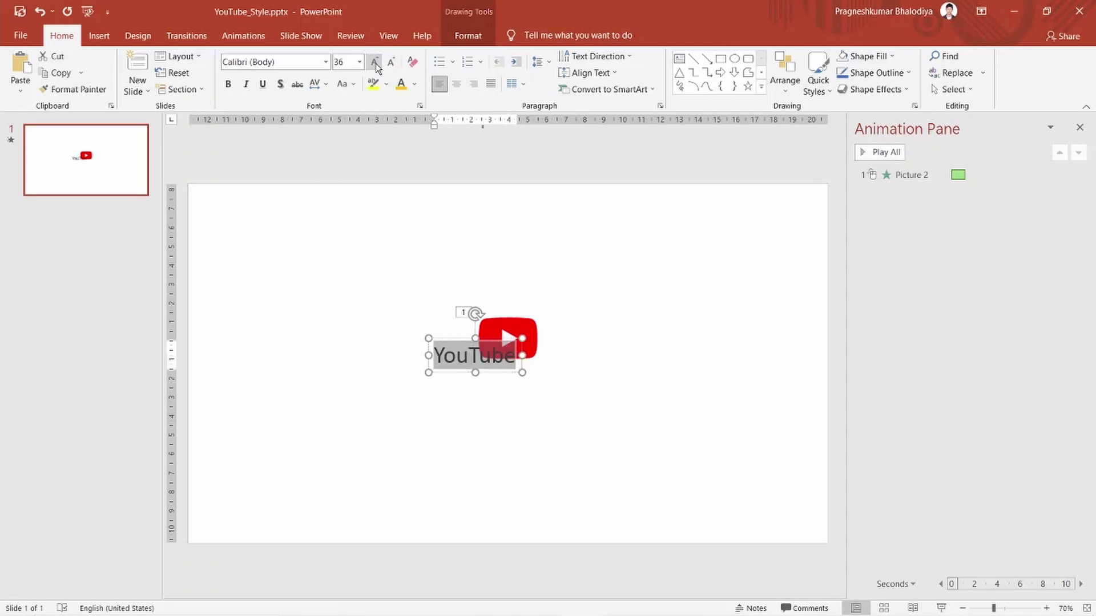
pyautogui.click(375, 62)
pyautogui.click(374, 61)
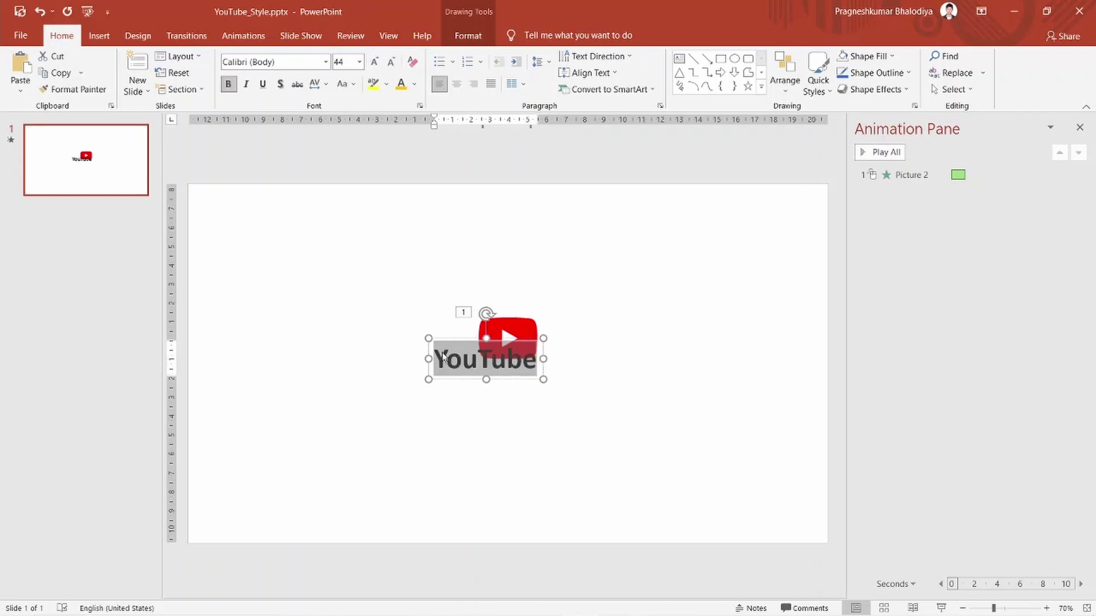
pyautogui.press('Escape')
pyautogui.press('Escape')
pyautogui.moveTo(457, 326); pyautogui.dragTo(467, 318)
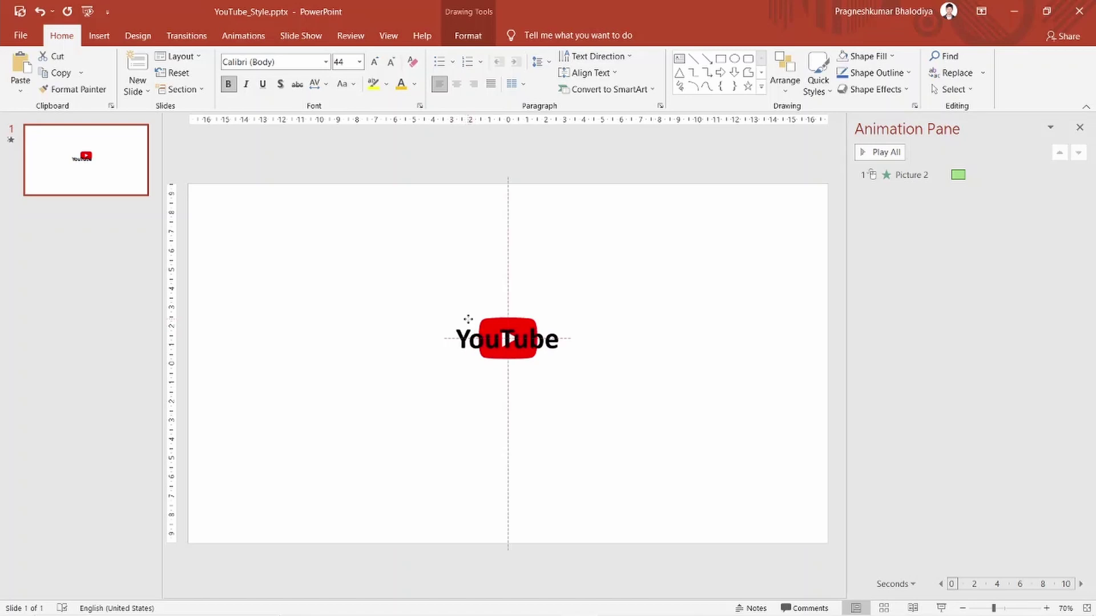
pyautogui.moveTo(467, 318); pyautogui.dragTo(468, 319)
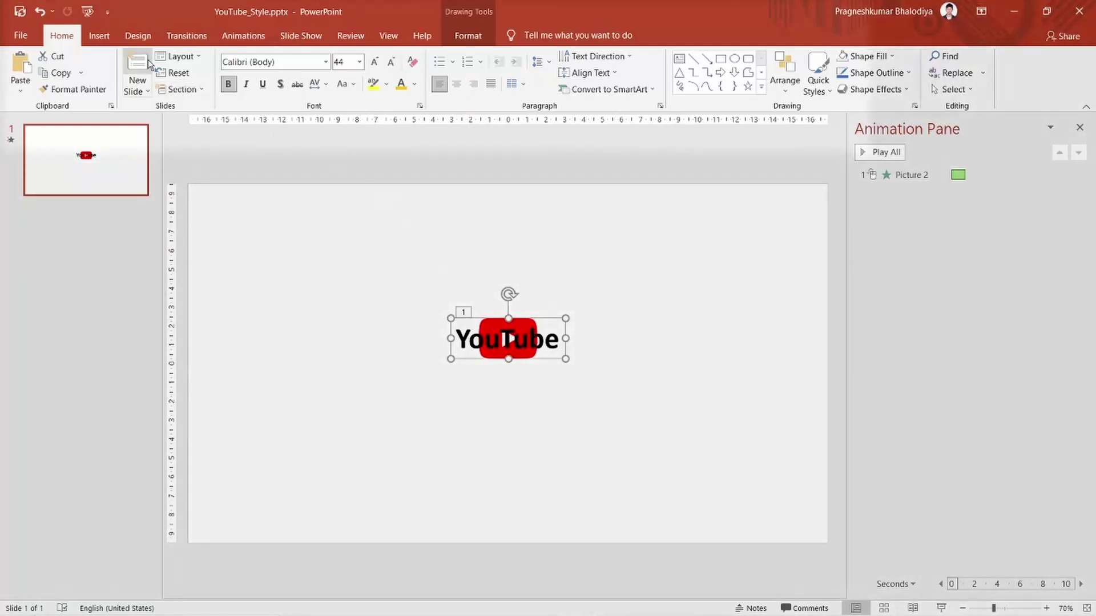
# Fit the slide to the window and select the word YouTube.
pyautogui.click(392, 40)
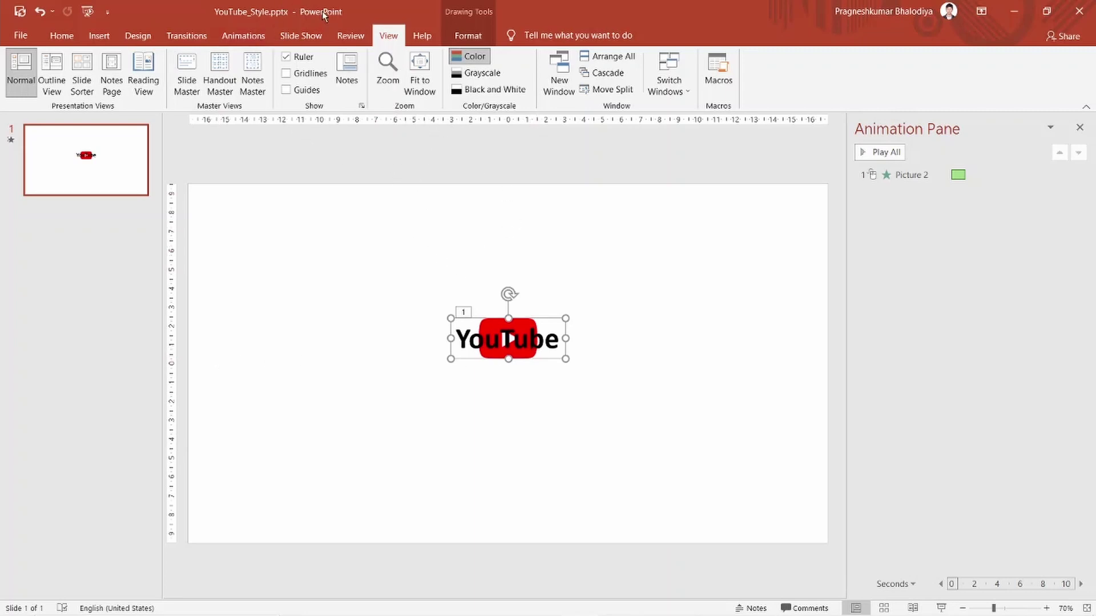
pyautogui.click(433, 89)
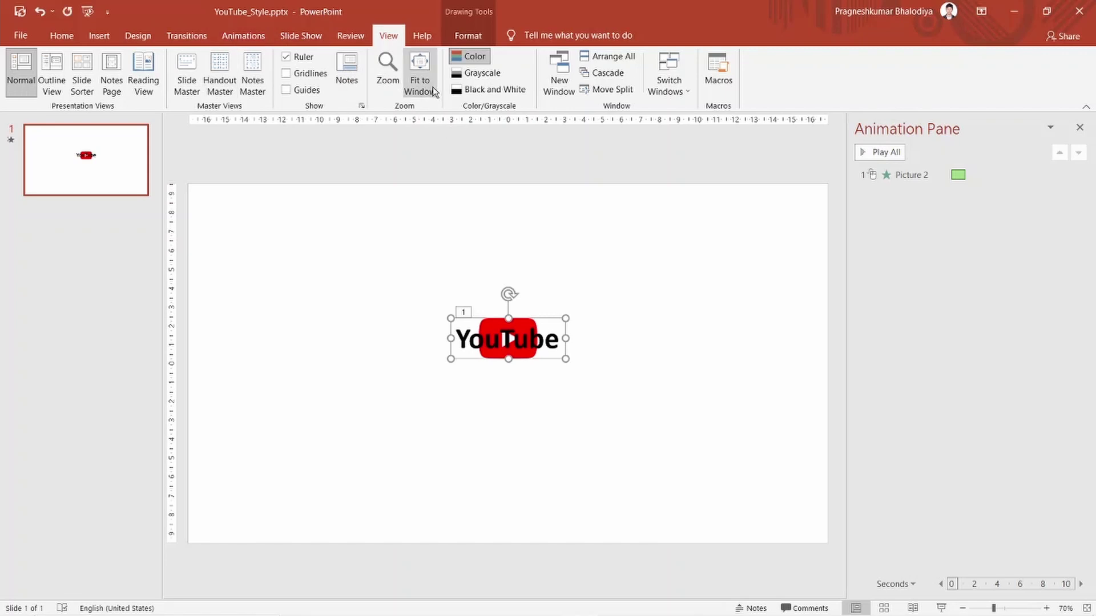
pyautogui.click(552, 332)
pyautogui.doubleClick(553, 338)
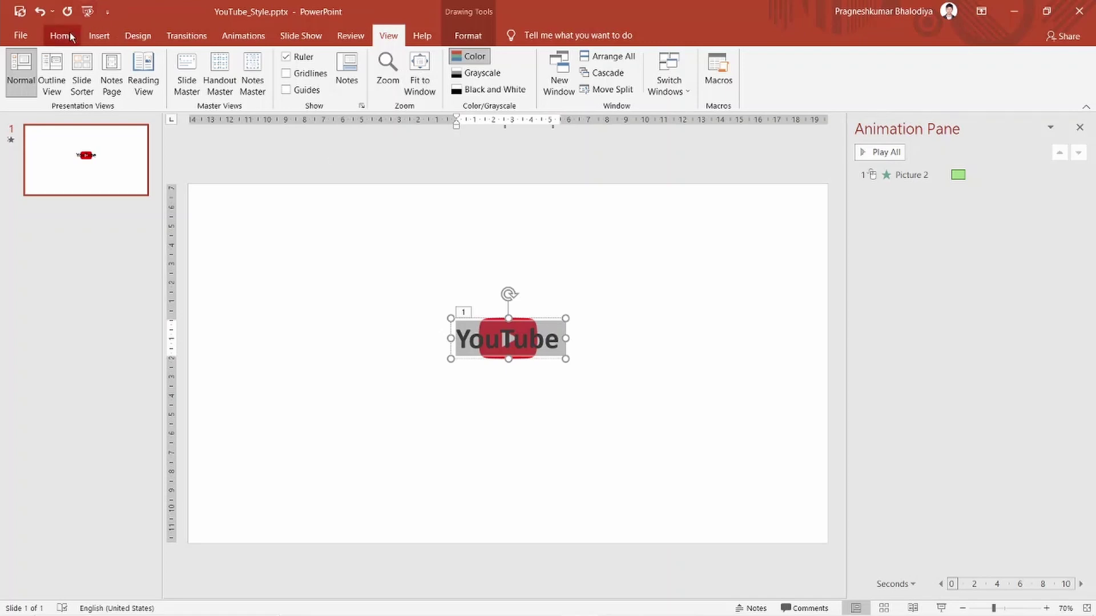
# Colour the YouTube text with custom hex 282828 via More Colors.
pyautogui.click(62, 35)
pyautogui.rightClick(544, 336)
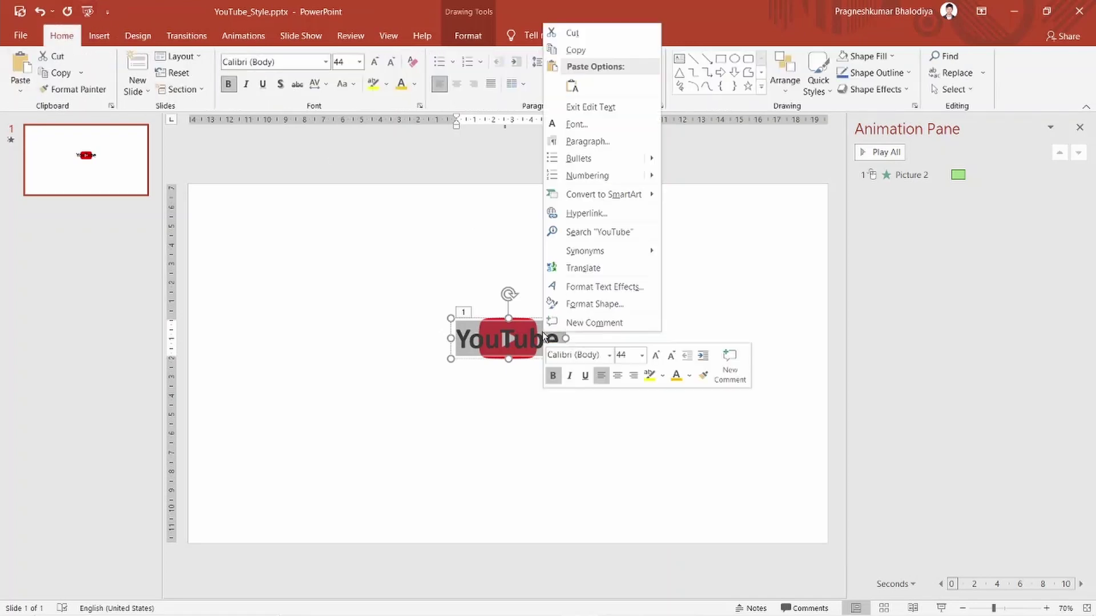
pyautogui.click(690, 376)
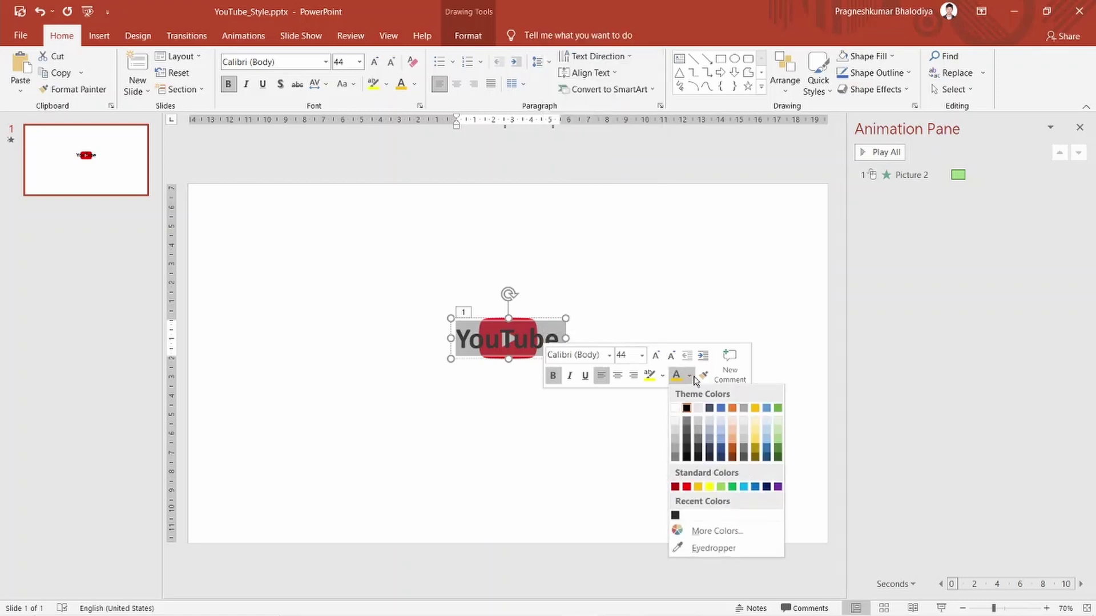
pyautogui.click(702, 532)
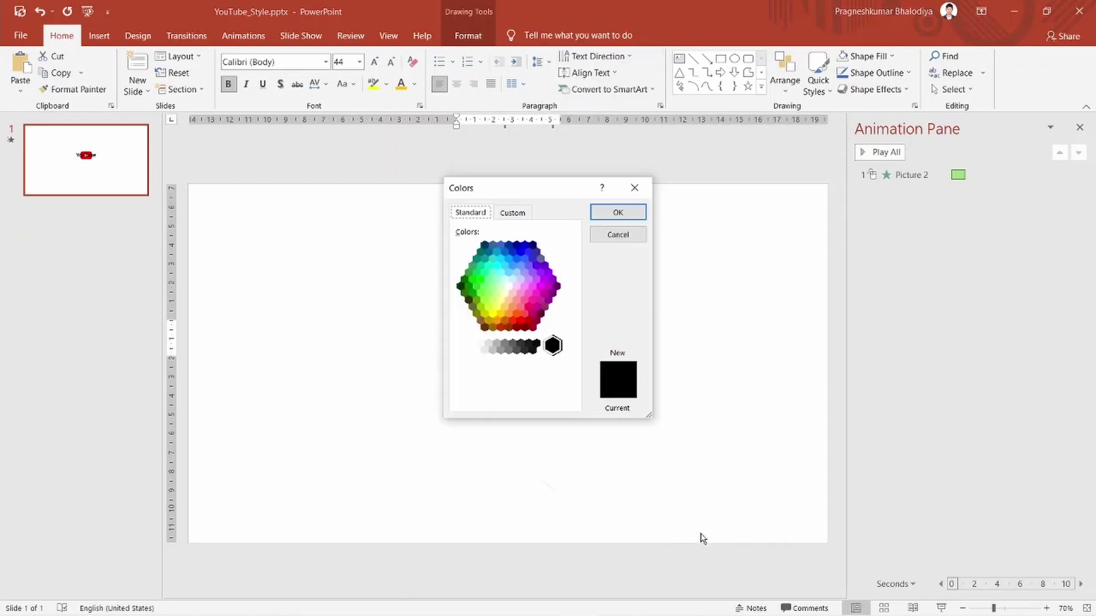
pyautogui.click(513, 212)
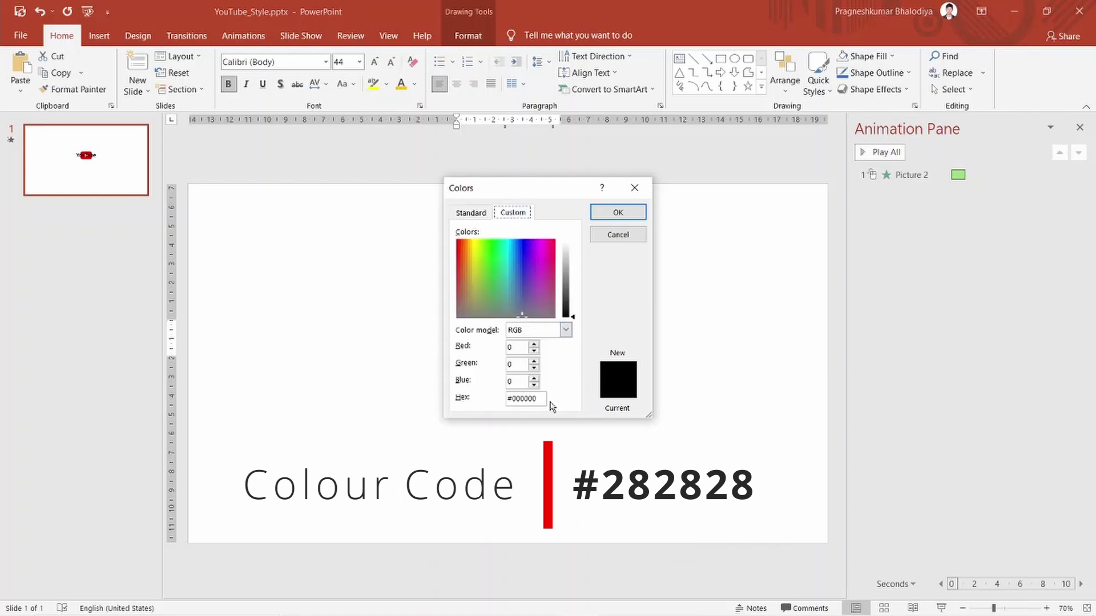
pyautogui.moveTo(540, 399); pyautogui.dragTo(514, 400)
pyautogui.write('282828')
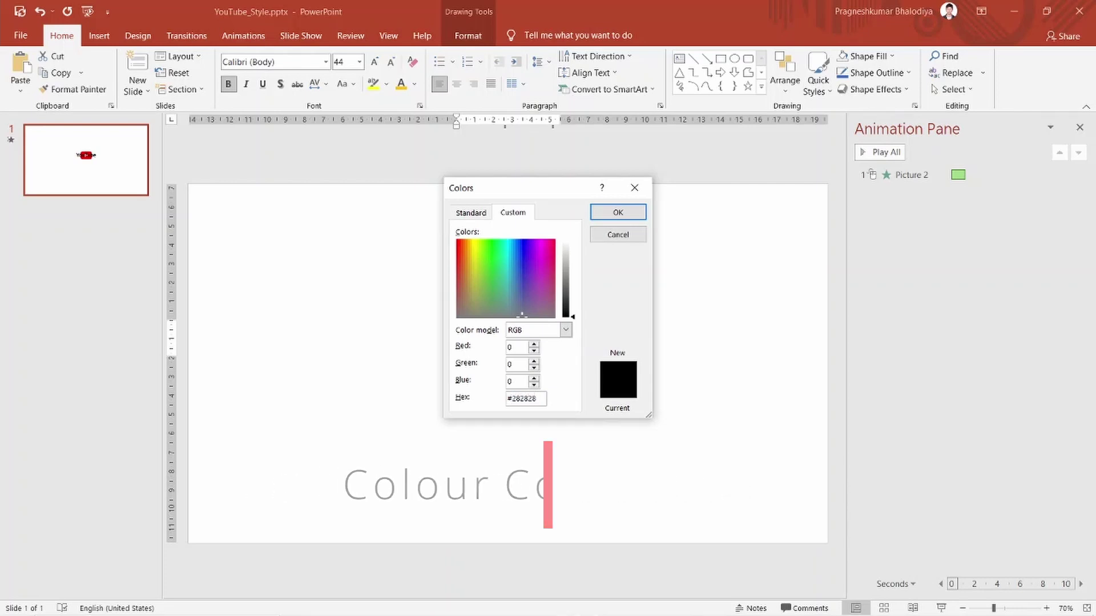
pyautogui.click(622, 214)
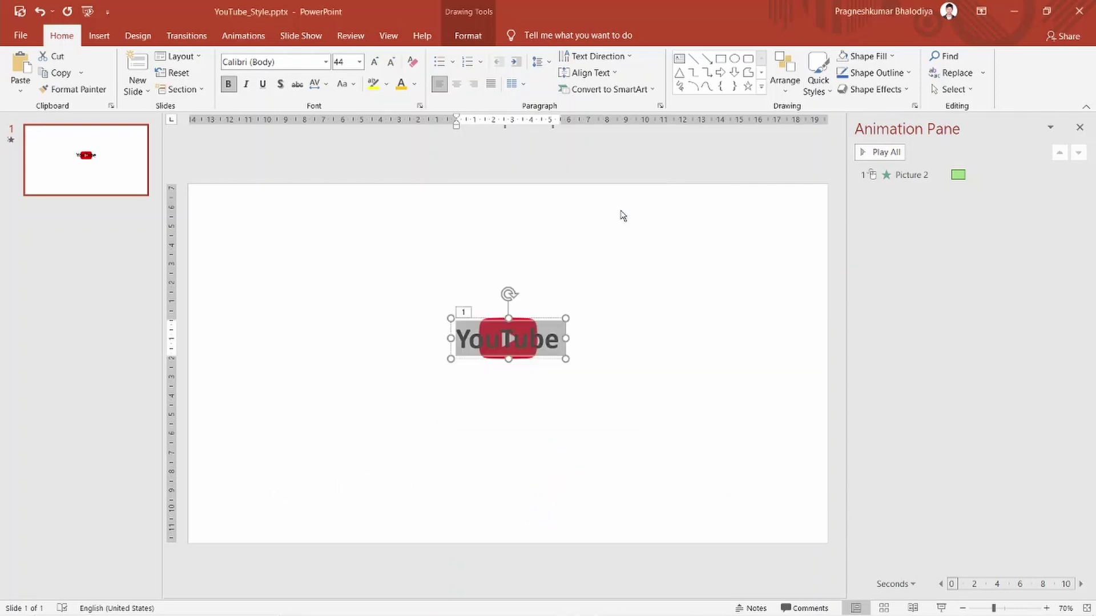
pyautogui.click(682, 315)
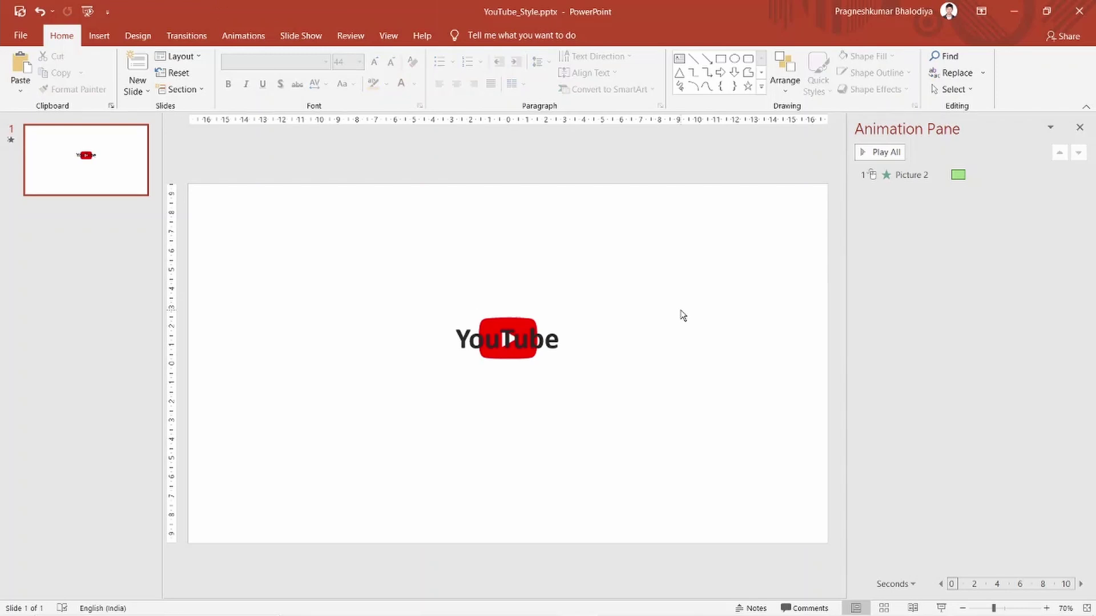
# Widen the YouTube text box so the word fits on one line.
pyautogui.click(518, 331)
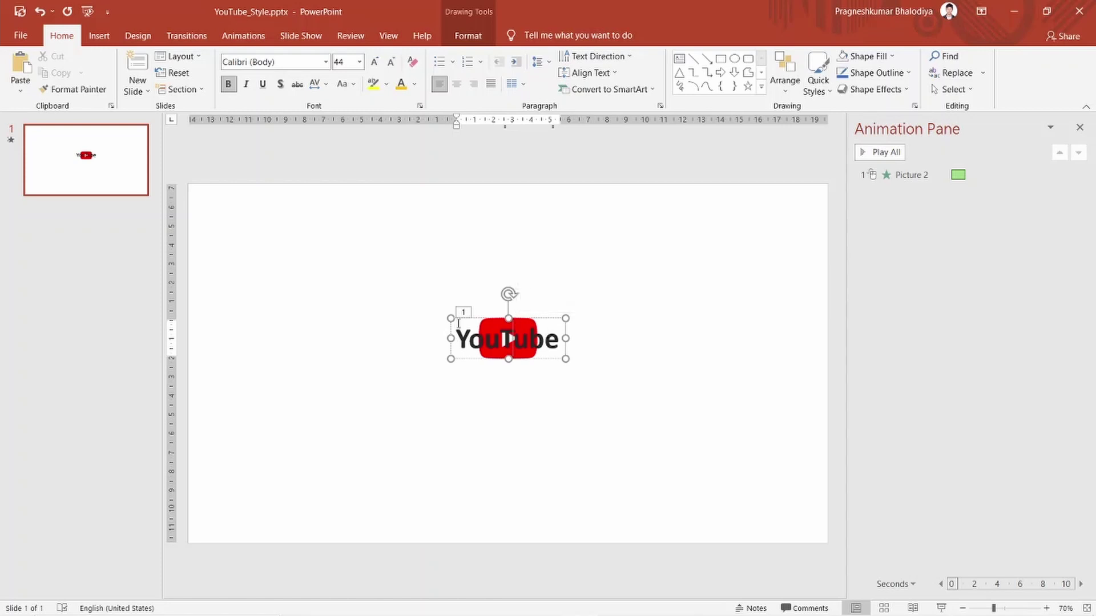
pyautogui.moveTo(451, 318); pyautogui.dragTo(454, 321)
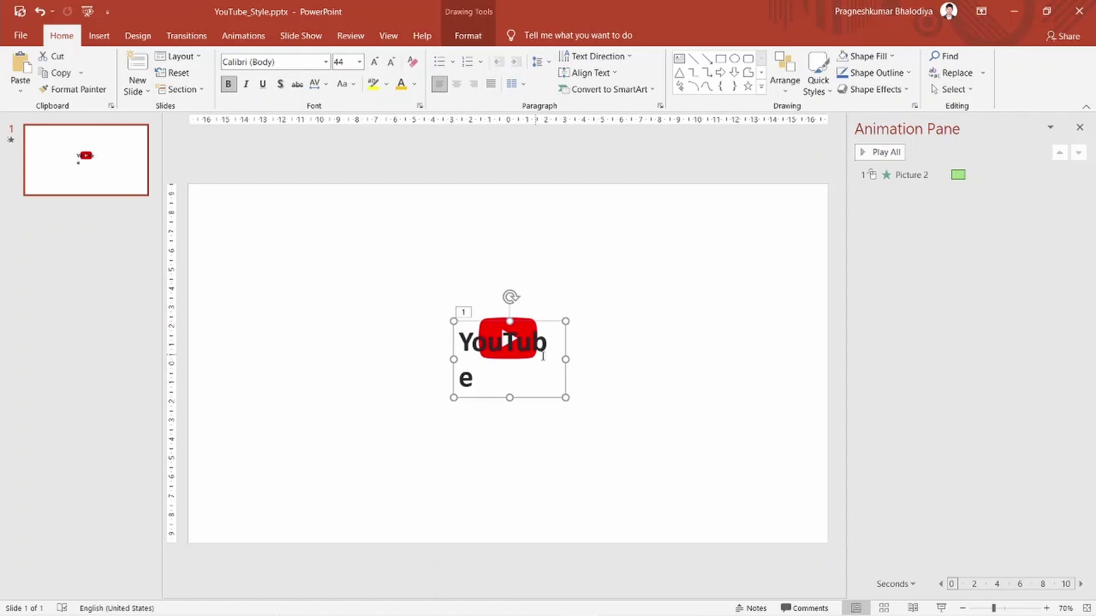
pyautogui.moveTo(566, 359)
pyautogui.mouseDown()
pyautogui.moveTo(578, 359)
pyautogui.moveTo(571, 341)
pyautogui.mouseUp()
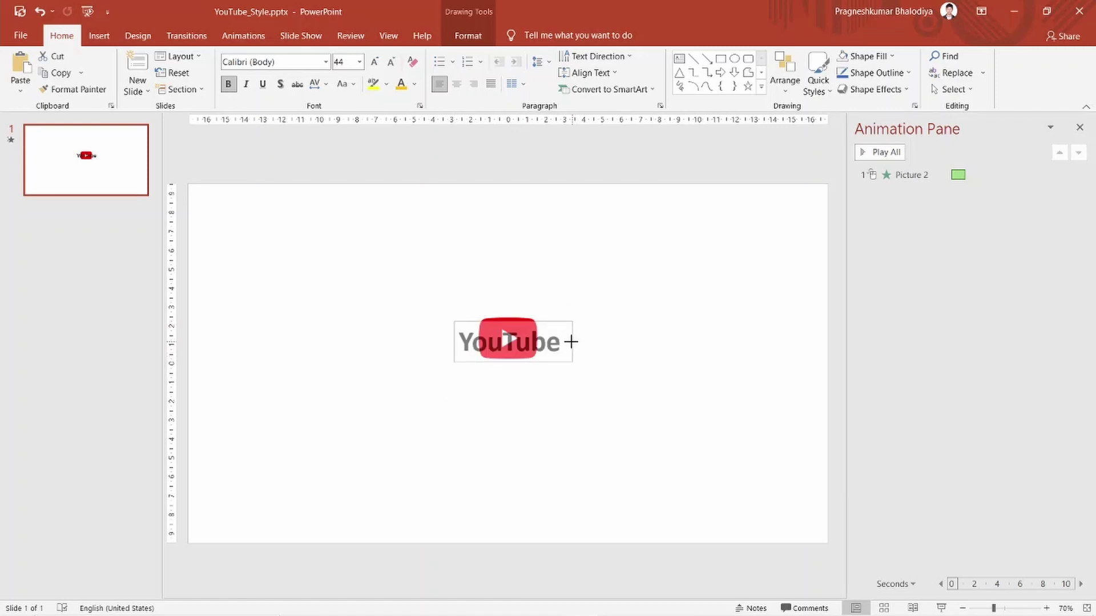
# Bring the red logo picture to front over the text, then switch to Chrome.
pyautogui.hotkey('ctrl', 'a')
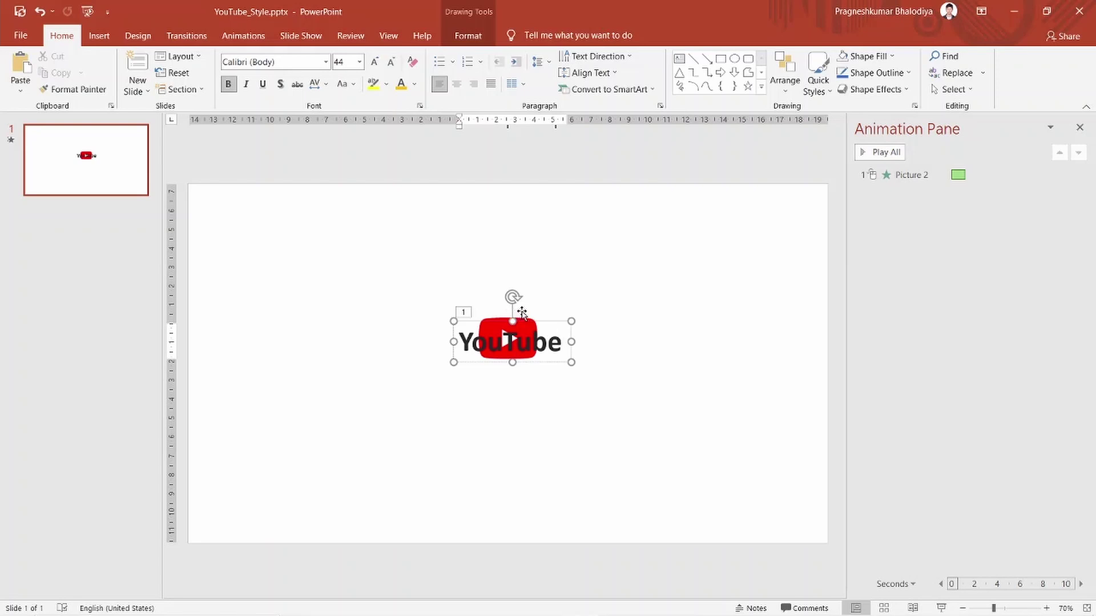
pyautogui.click(525, 311)
pyautogui.rightClick(525, 312)
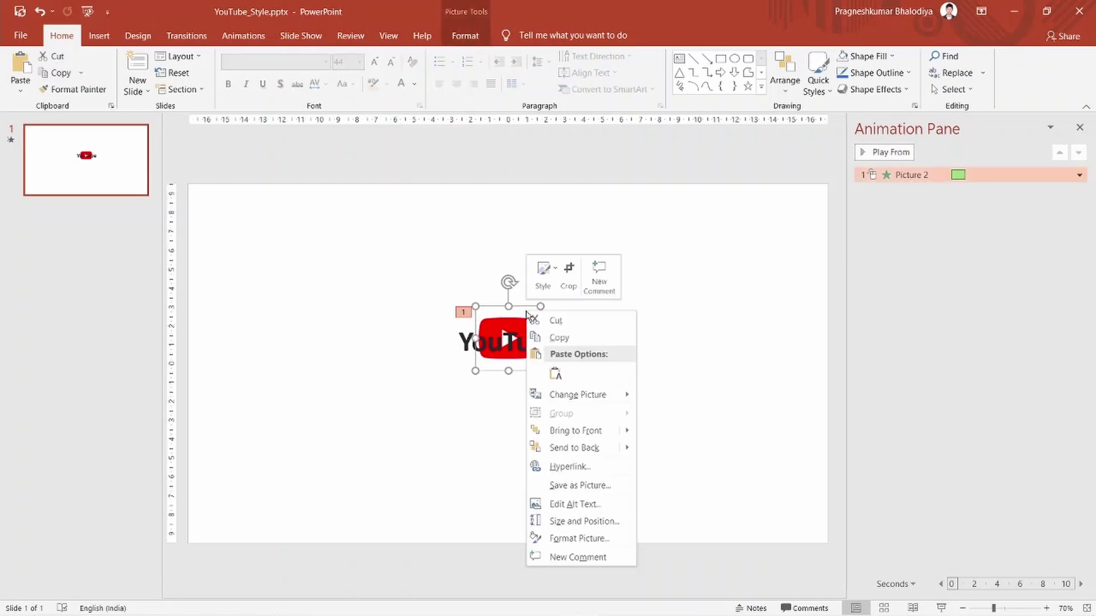
pyautogui.click(593, 431)
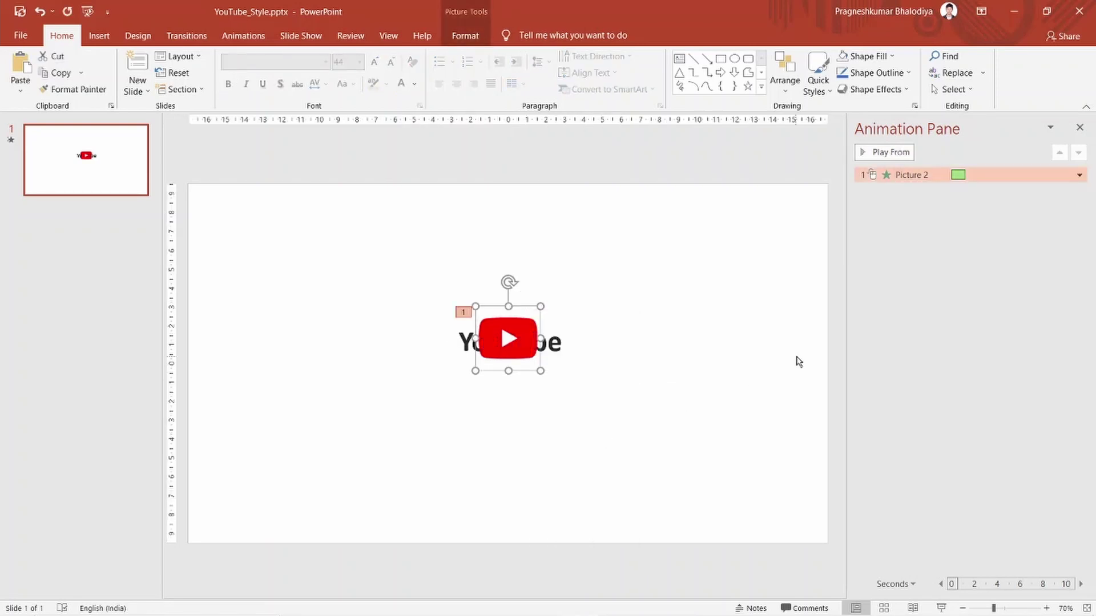
pyautogui.click(768, 361)
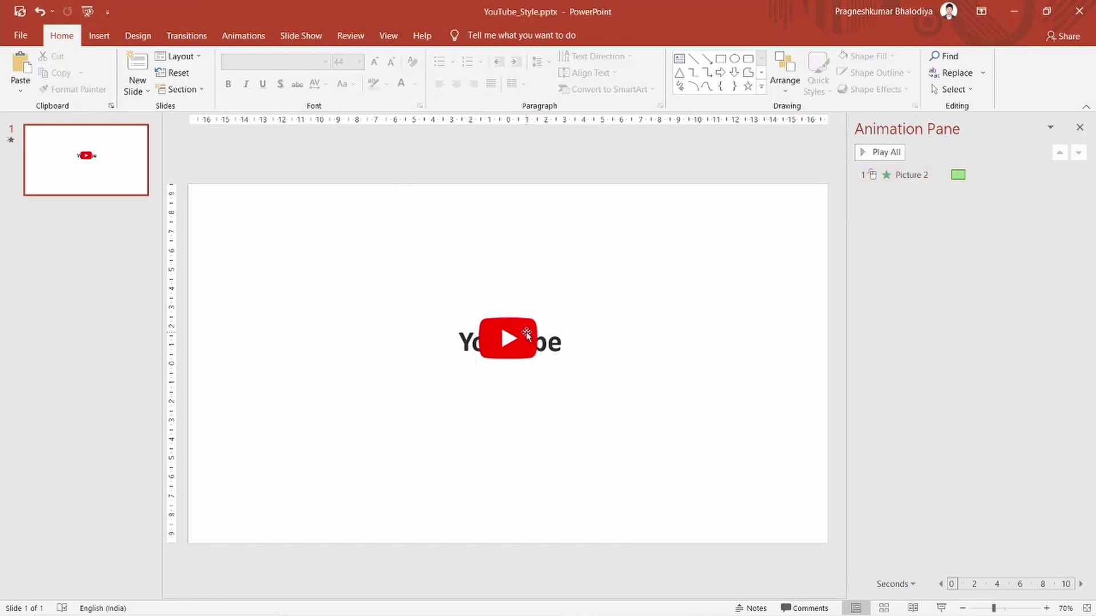
pyautogui.hotkey('alt', 'Tab')
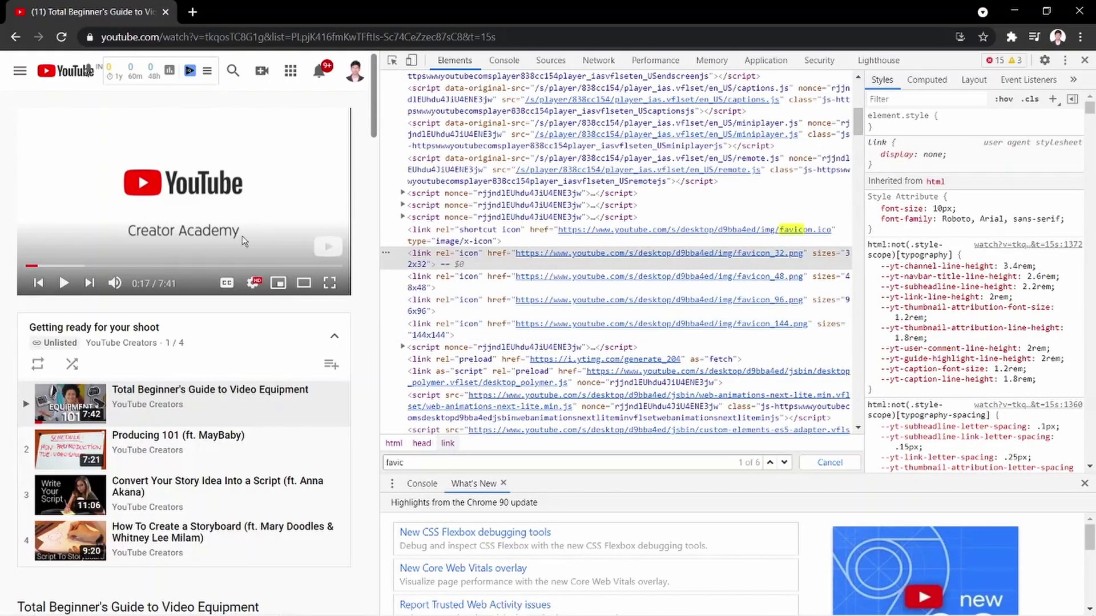
# Watch the Creator Academy logo intro full screen, pause it, and return to PowerPoint.
pyautogui.click(329, 283)
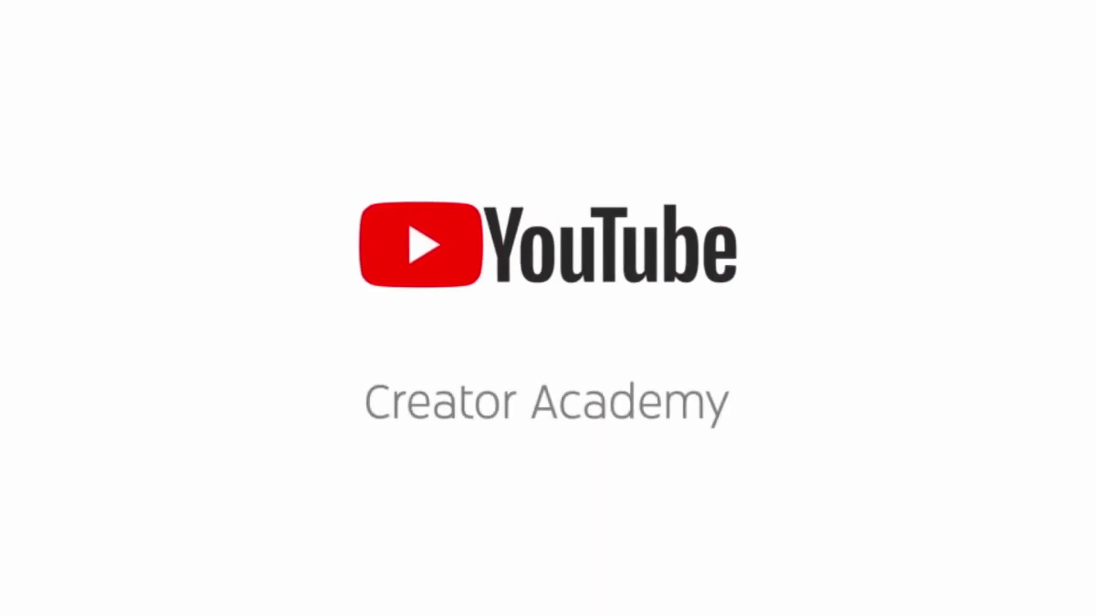
pyautogui.click(500, 367)
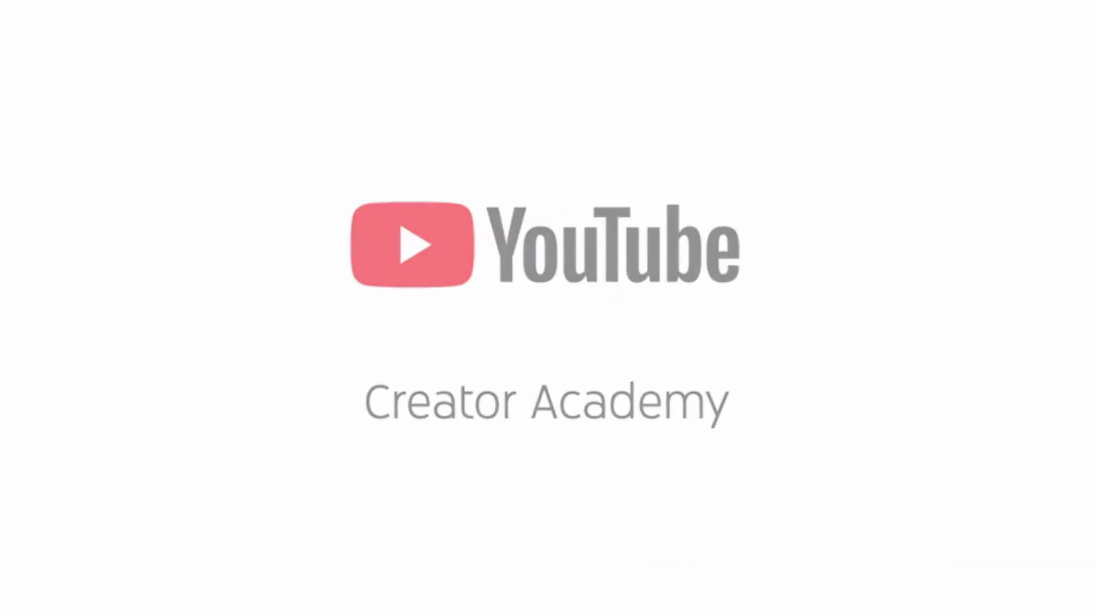
pyautogui.click(501, 366)
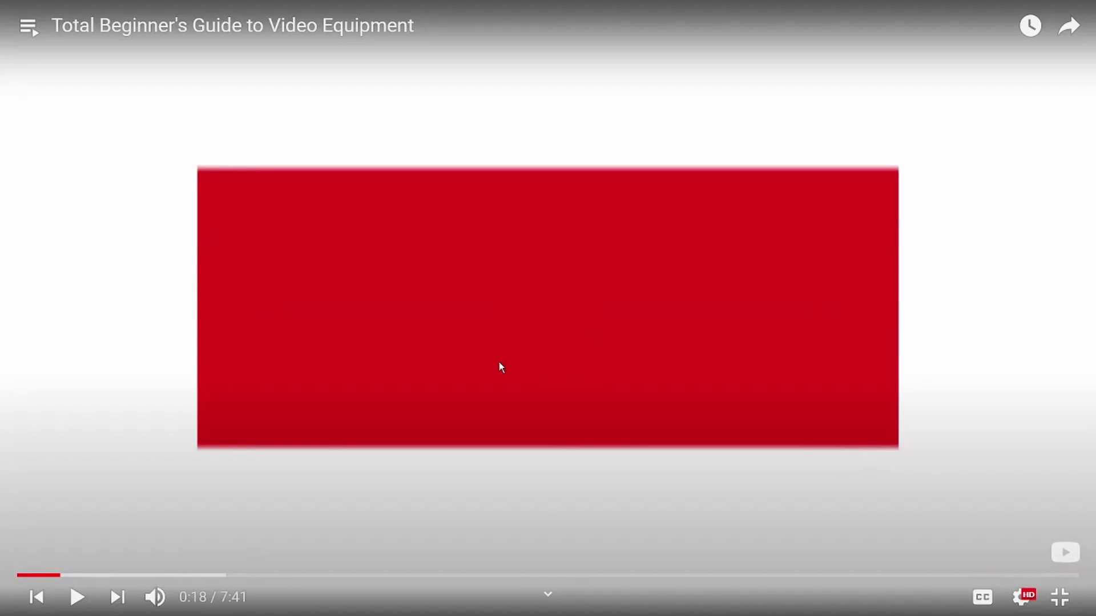
pyautogui.hotkey('alt', 'Tab')
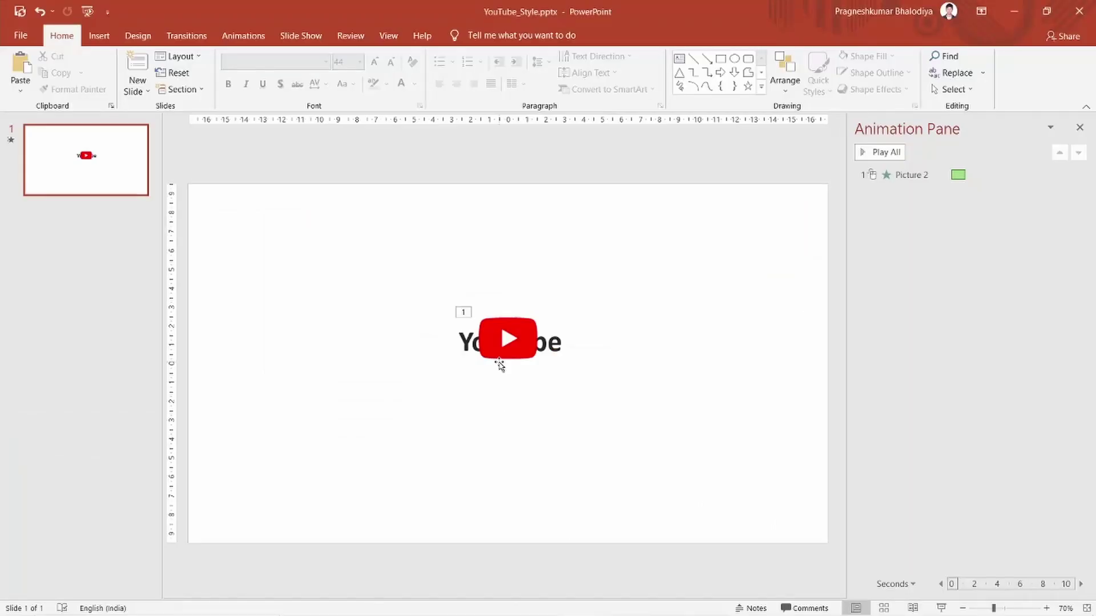
# Nudge the YouTube text box two steps left so the red logo covers its middle letters.
pyautogui.click(502, 347)
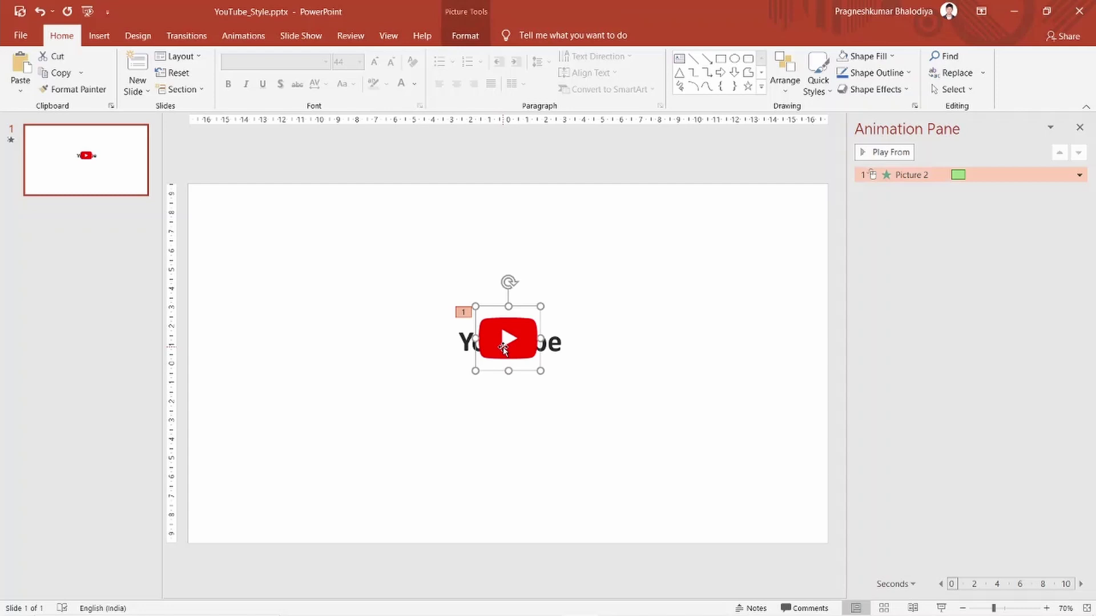
pyautogui.click(561, 344)
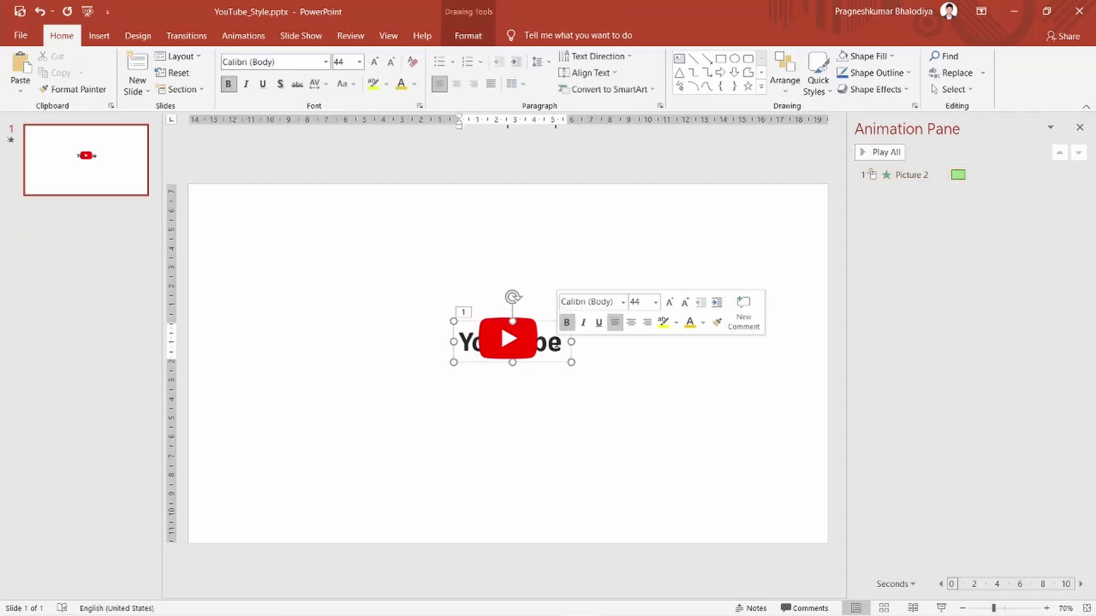
pyautogui.click(553, 322)
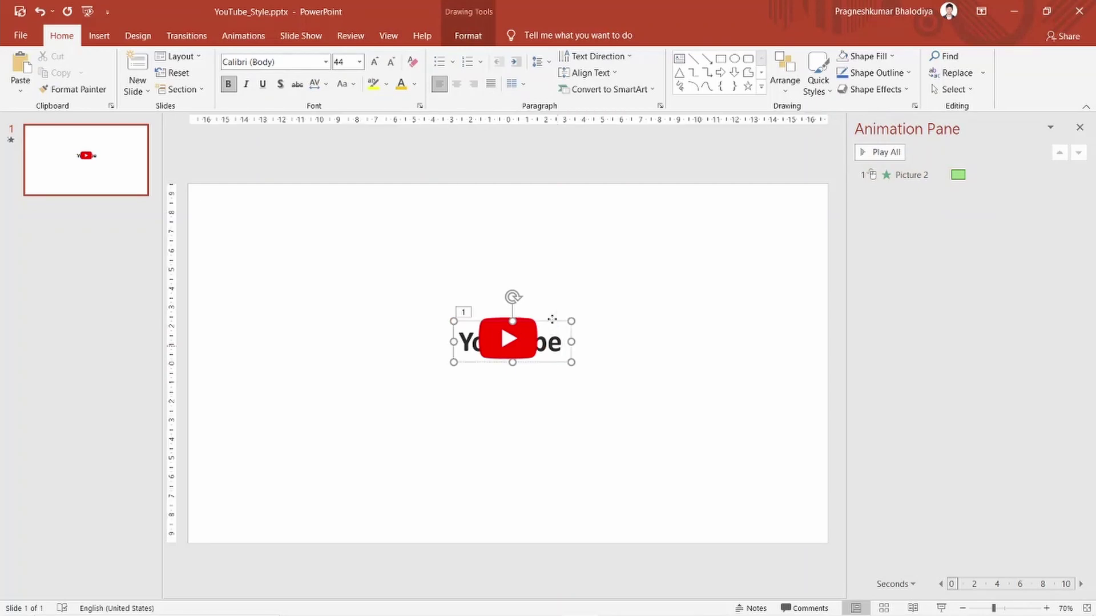
pyautogui.moveTo(551, 320); pyautogui.dragTo(553, 316)
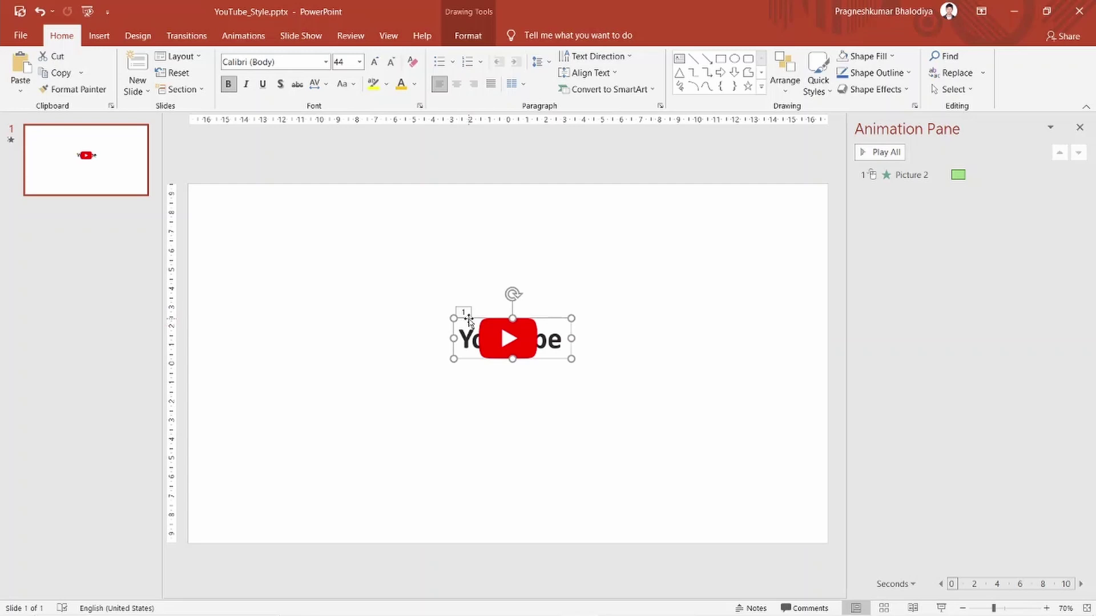
pyautogui.press('Left')
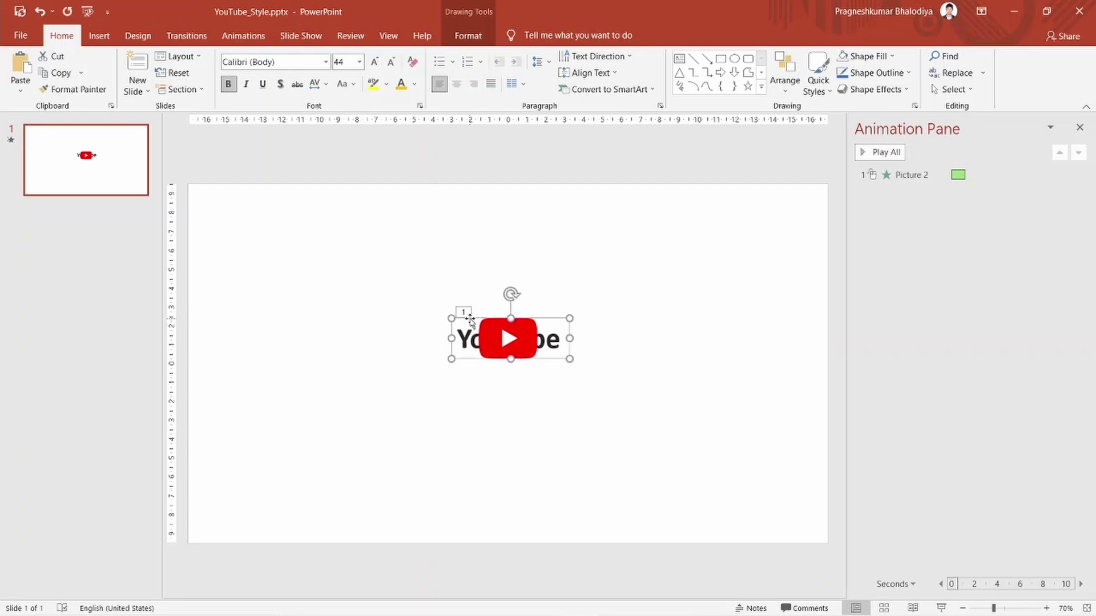
pyautogui.press('Left')
pyautogui.press('Left')
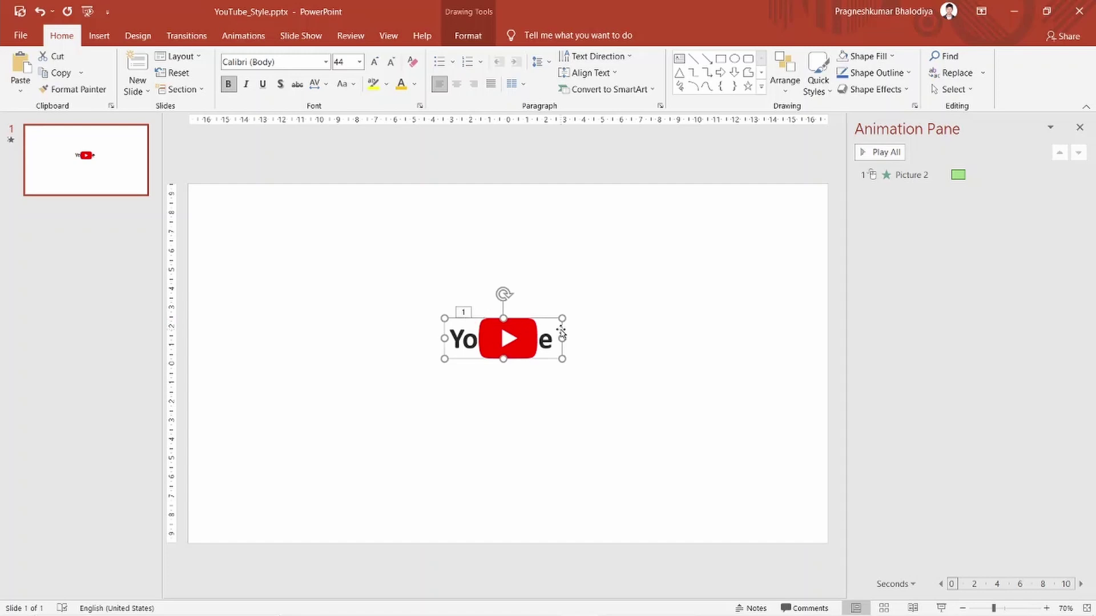
pyautogui.click(525, 339)
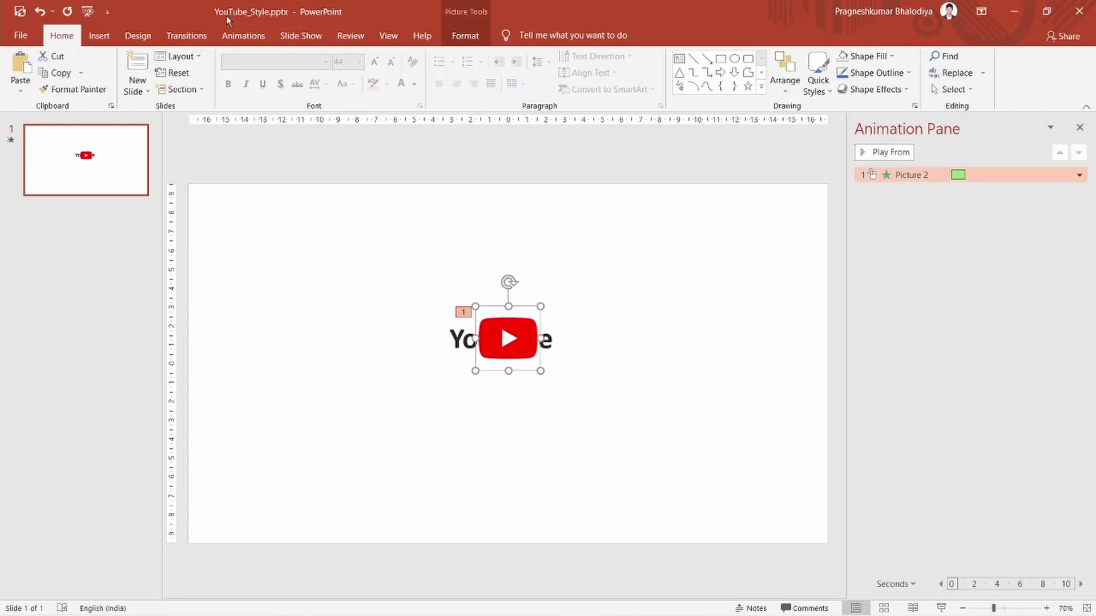
# Give the red logo a leftward Lines motion path, shortened to stop over 'Yo'.
pyautogui.click(243, 37)
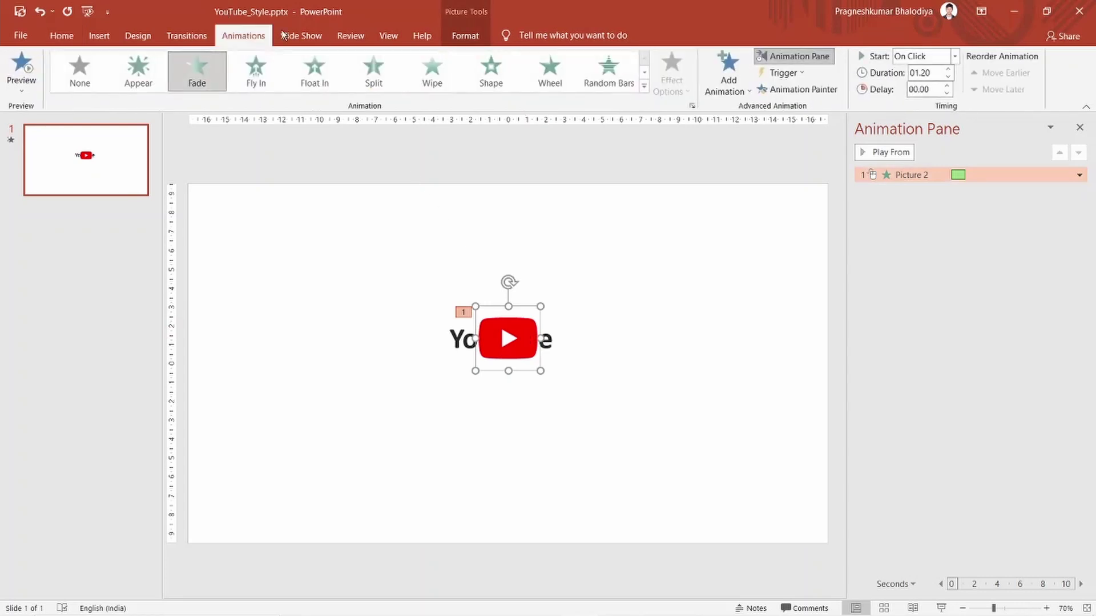
pyautogui.click(643, 85)
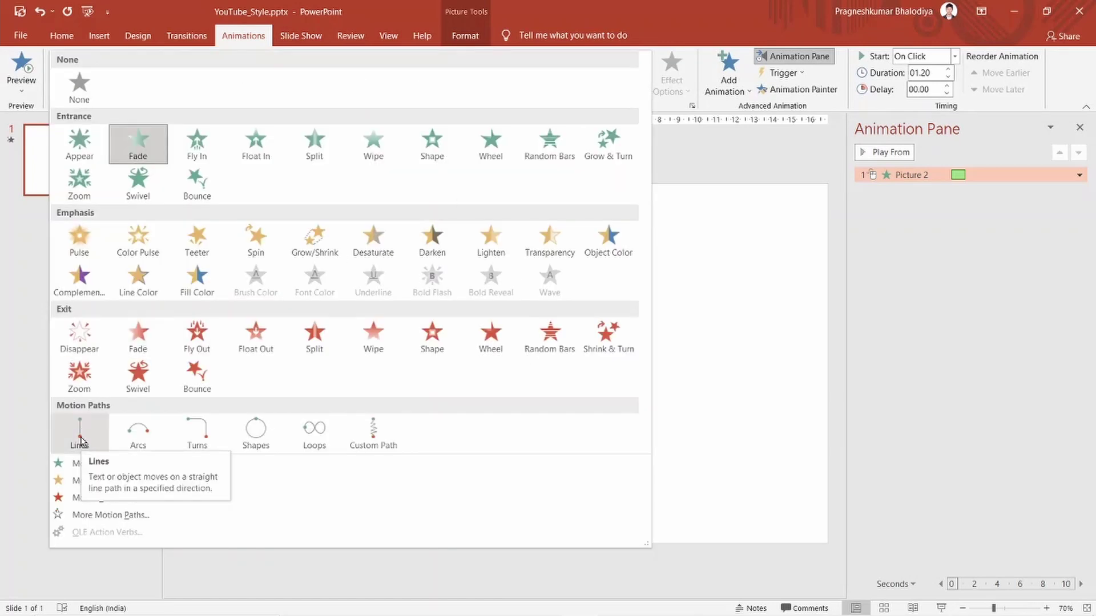
pyautogui.click(81, 441)
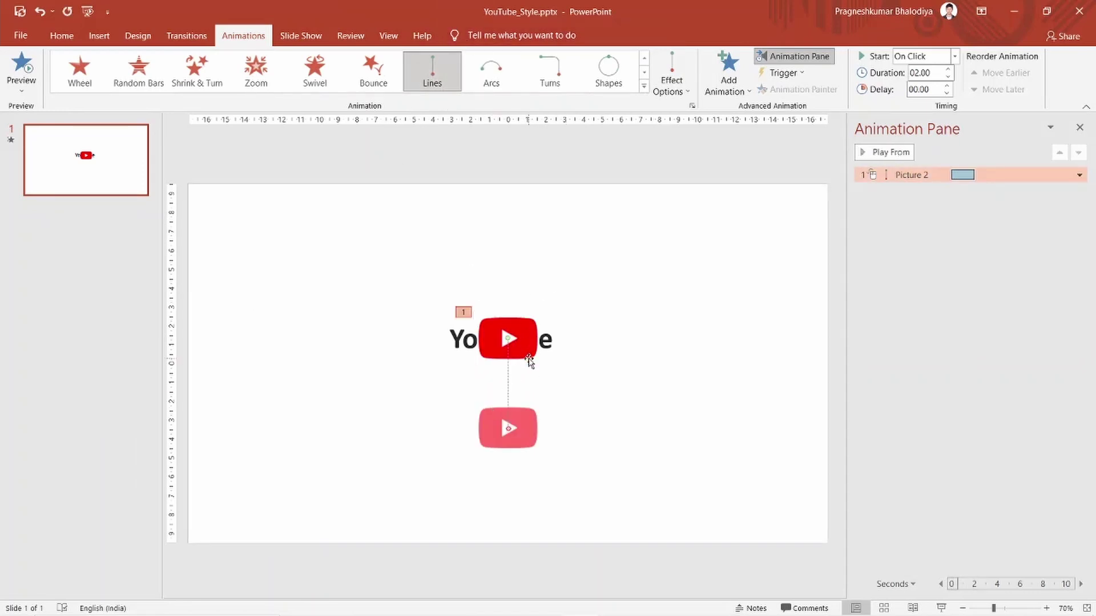
pyautogui.click(679, 92)
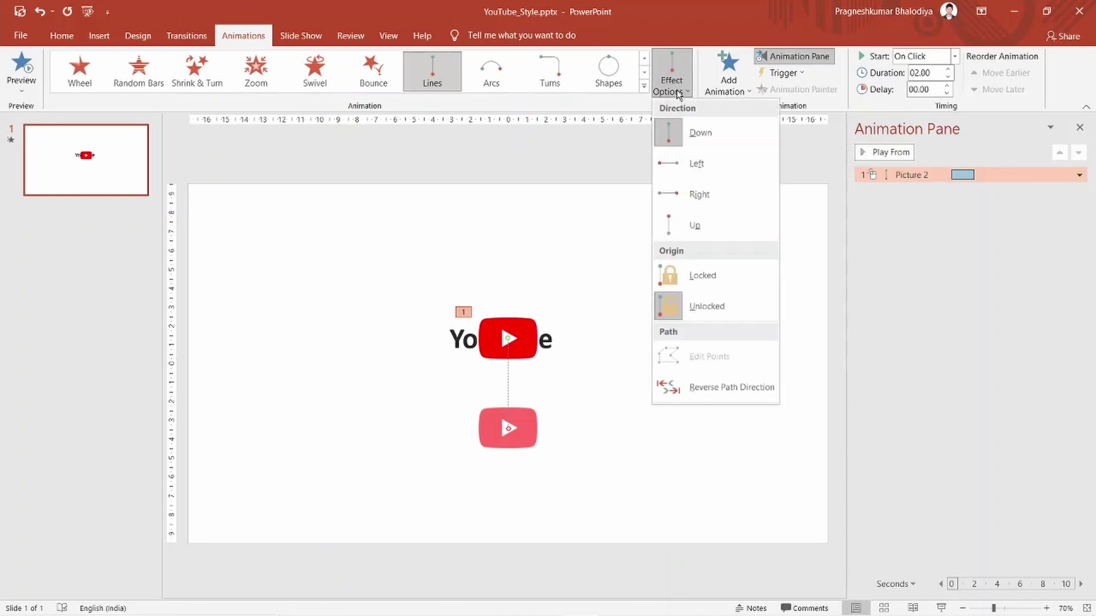
pyautogui.click(711, 170)
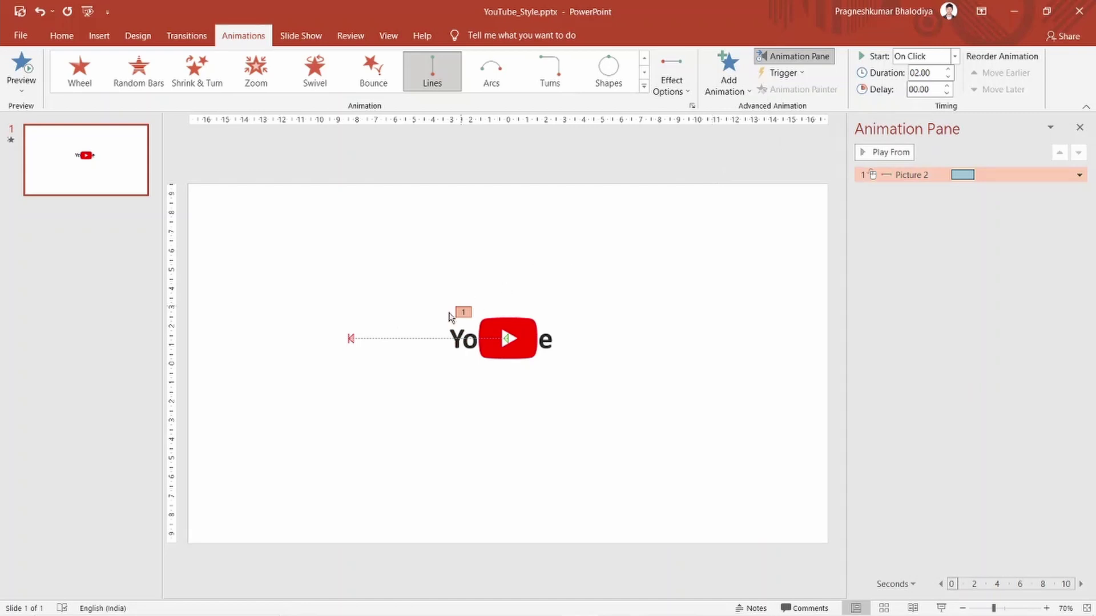
pyautogui.click(350, 339)
pyautogui.moveTo(347, 338); pyautogui.dragTo(442, 337)
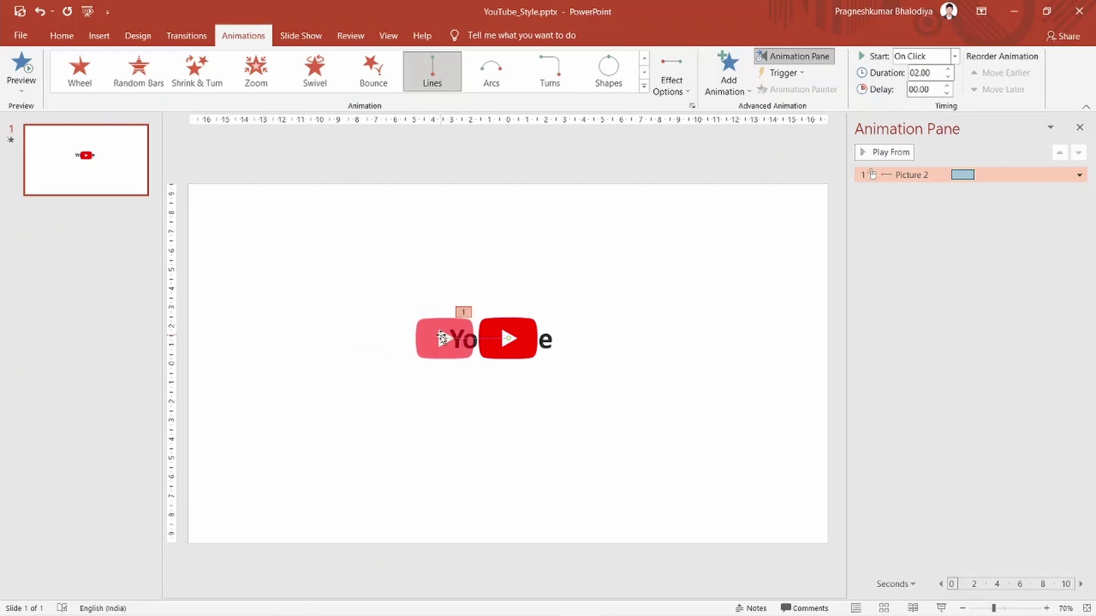
# Undo the logo's motion path changes, leaving only its Fade, and preview it.
pyautogui.click(617, 370)
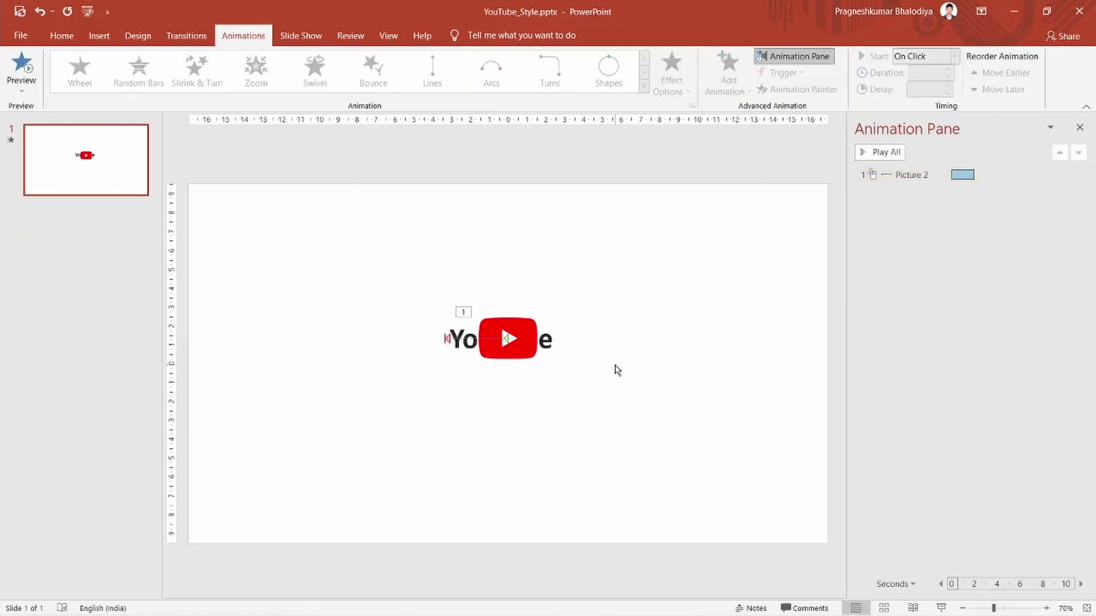
pyautogui.click(558, 341)
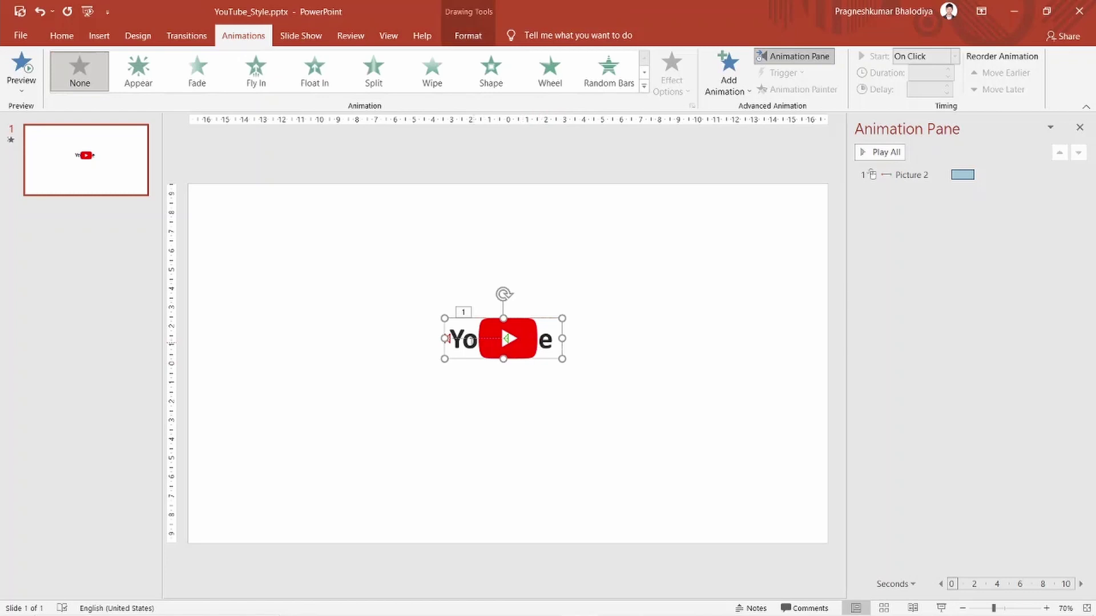
pyautogui.click(532, 340)
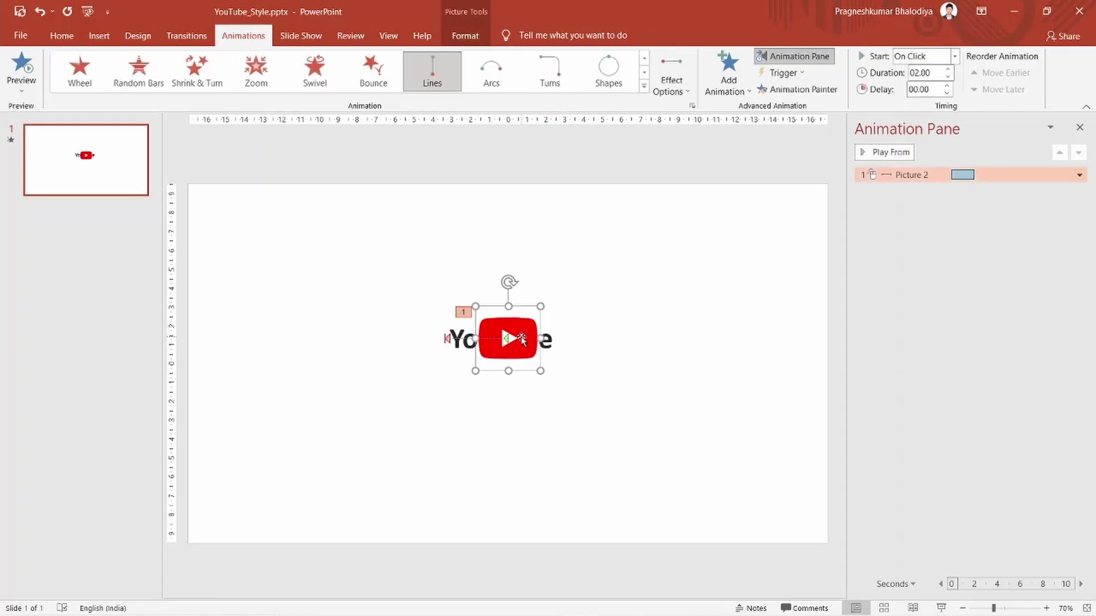
pyautogui.click(749, 235)
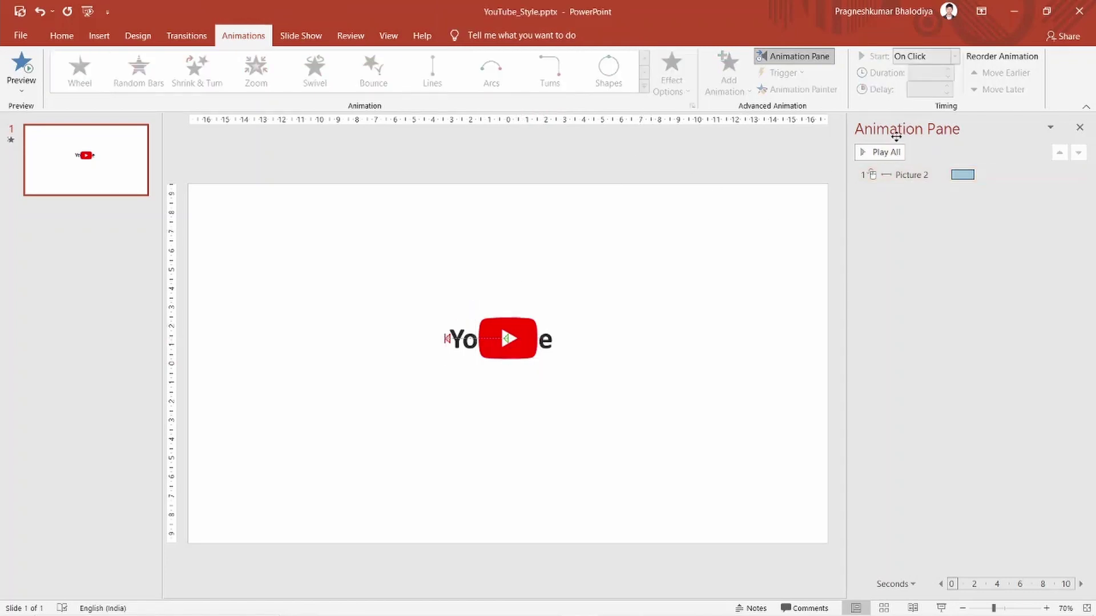
pyautogui.click(891, 153)
pyautogui.hotkey('ctrl', 'z')
pyautogui.hotkey('ctrl', 'z')
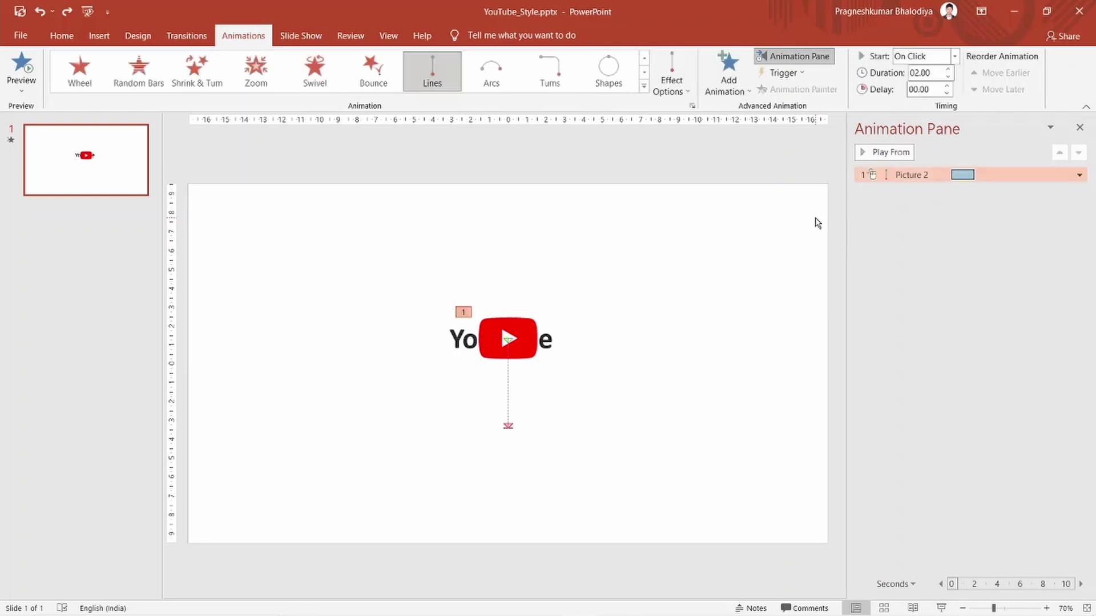
pyautogui.hotkey('ctrl', 'z')
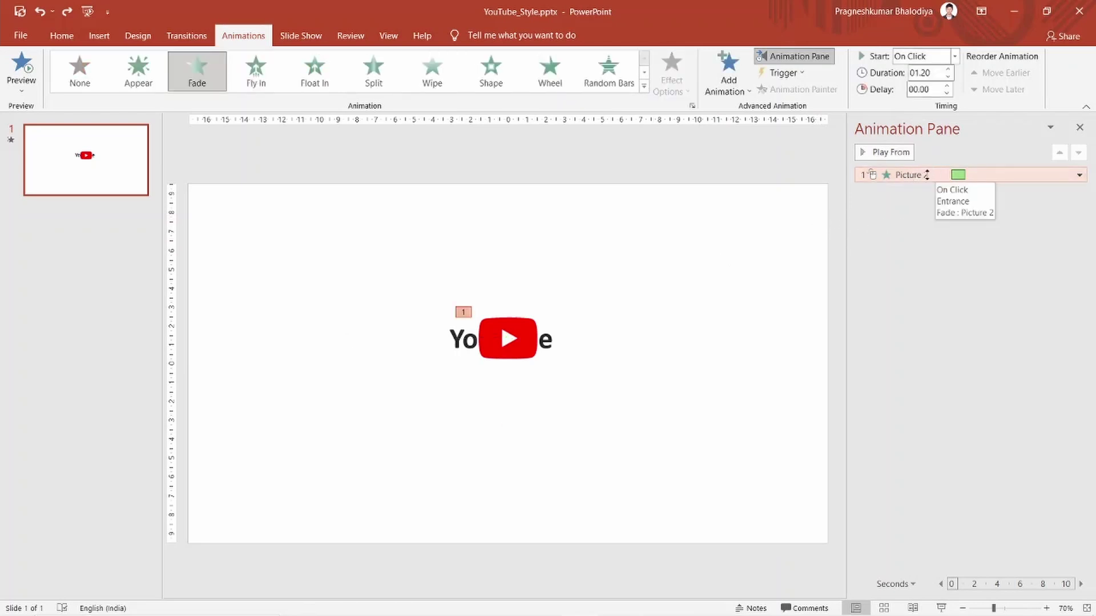
pyautogui.click(880, 153)
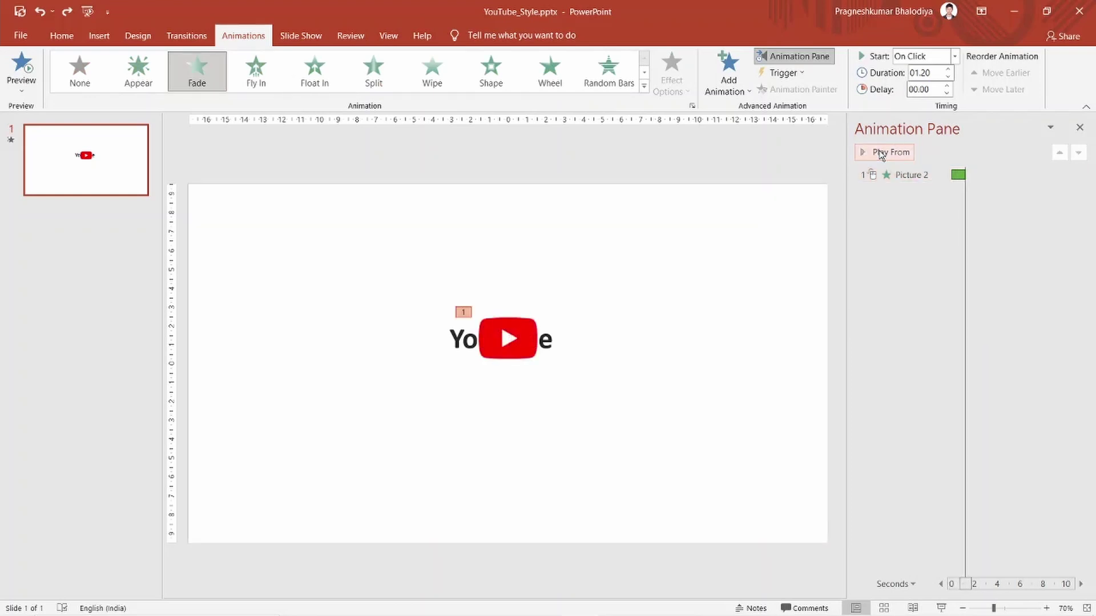
# Add a Lines motion path to the red play icon, directed Left.
pyautogui.click(736, 94)
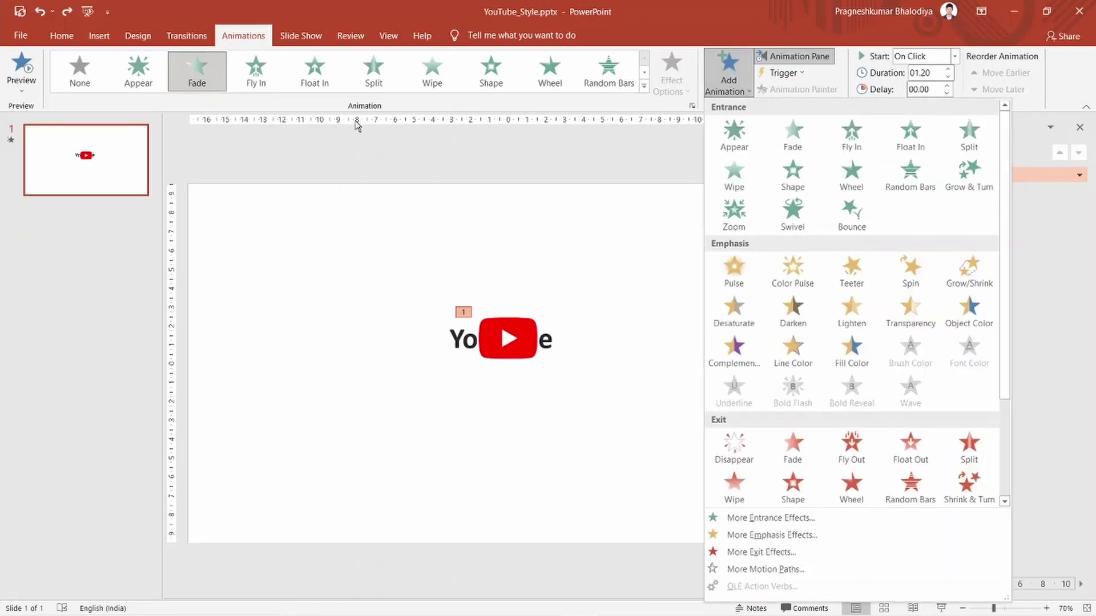
pyautogui.click(511, 336)
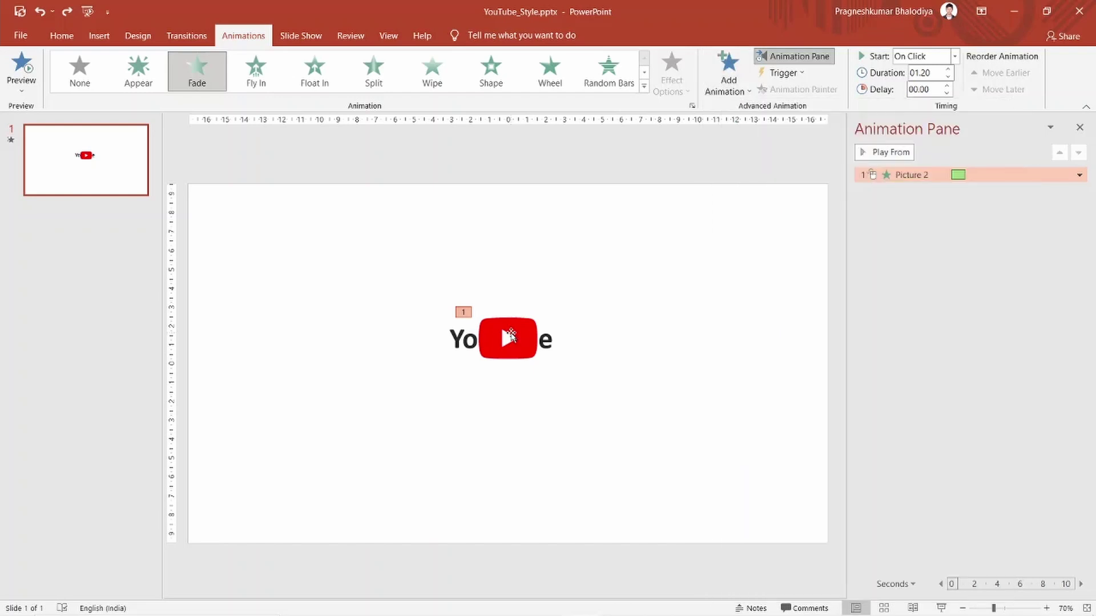
pyautogui.click(512, 330)
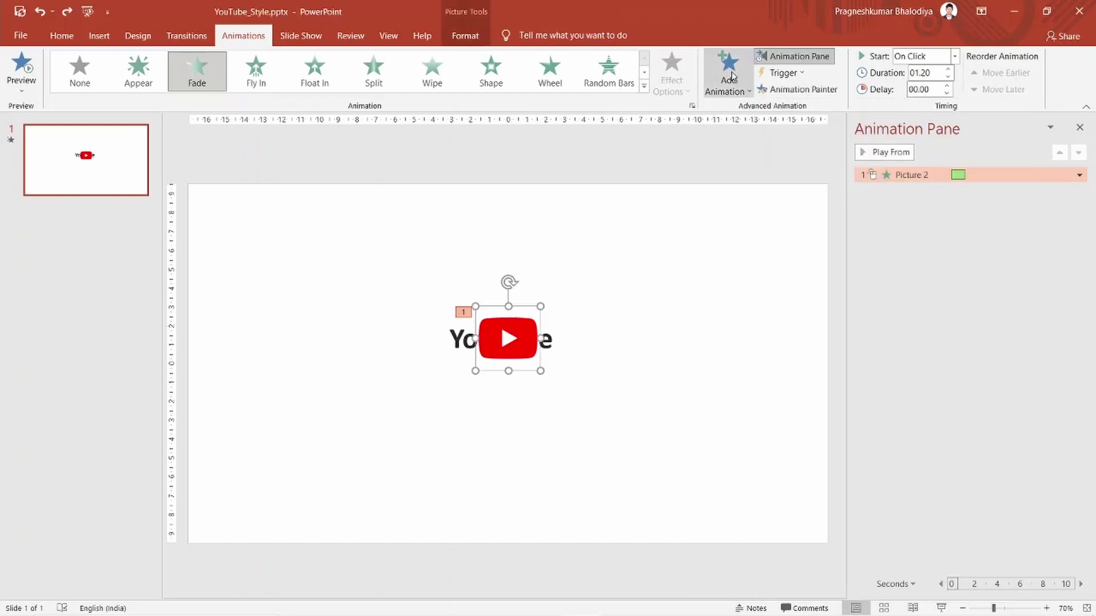
pyautogui.click(723, 89)
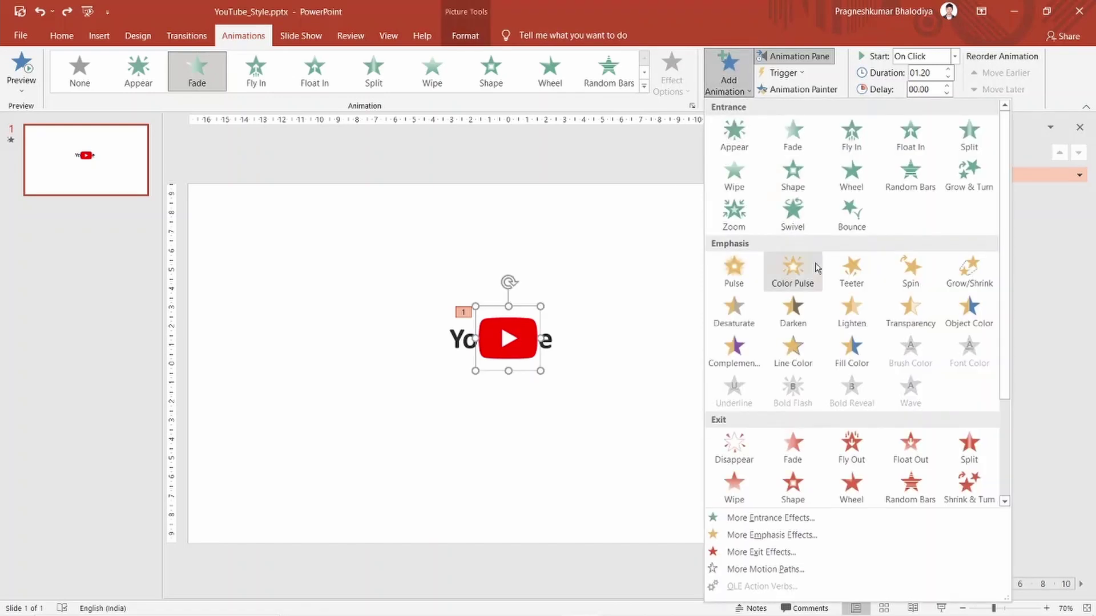
pyautogui.scroll(-3, 846, 419)
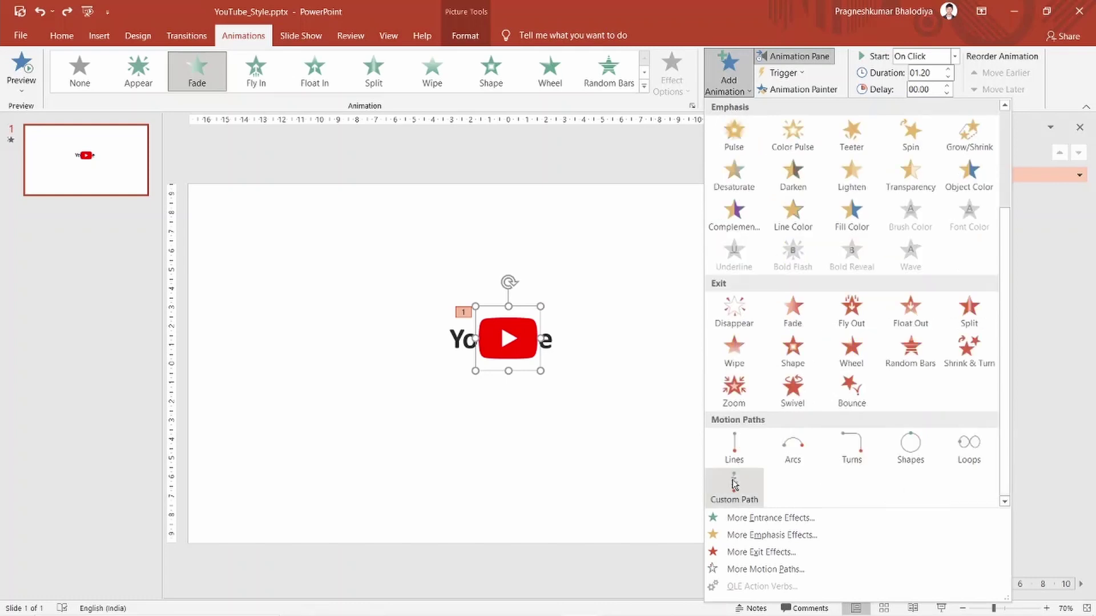
pyautogui.click(733, 453)
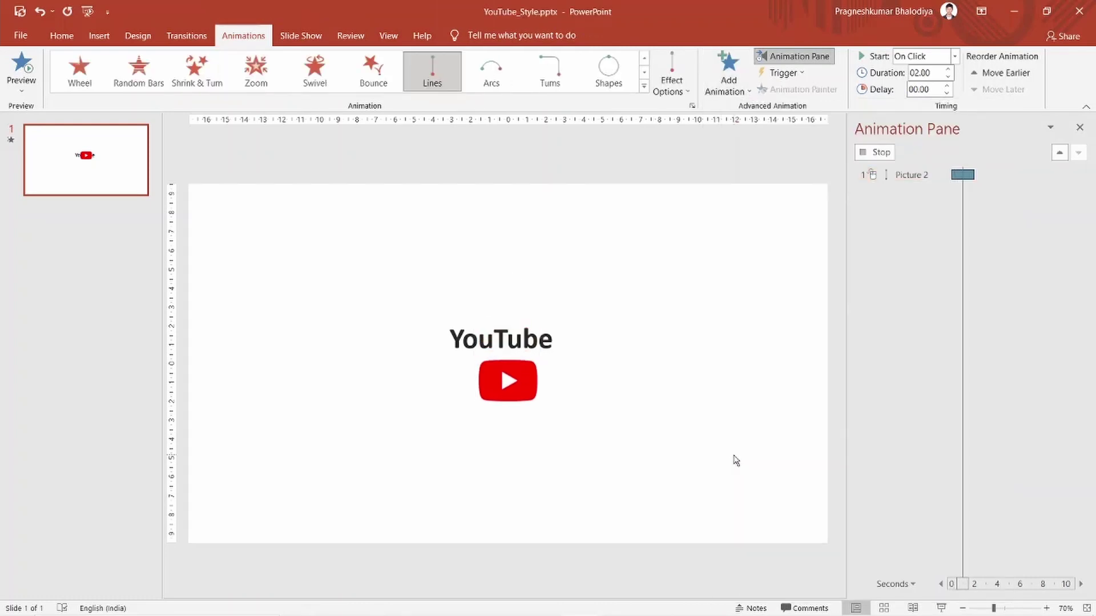
pyautogui.click(674, 87)
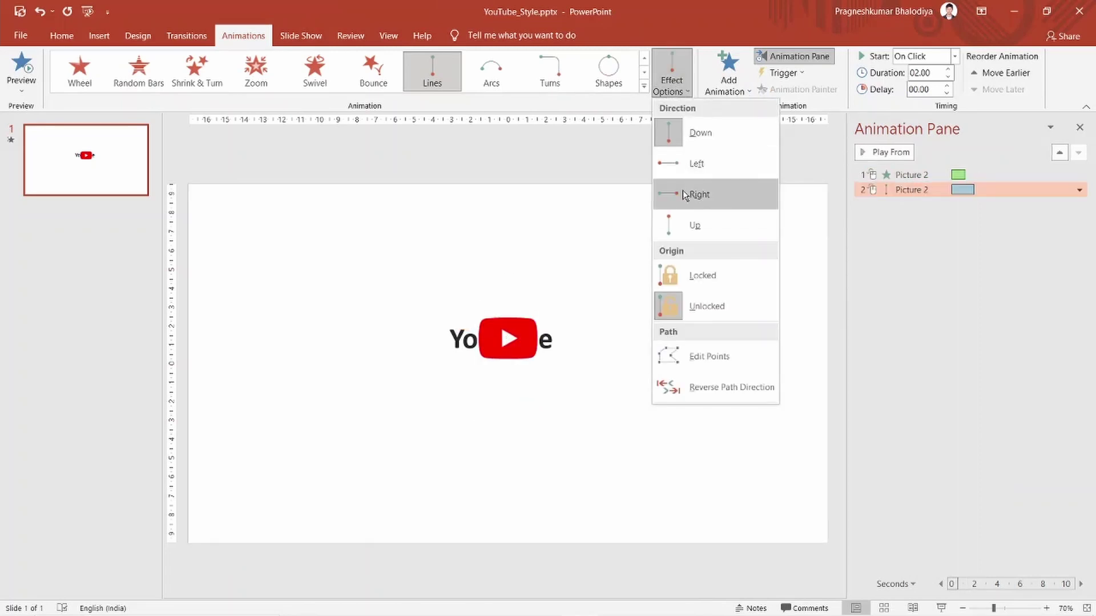
pyautogui.click(698, 165)
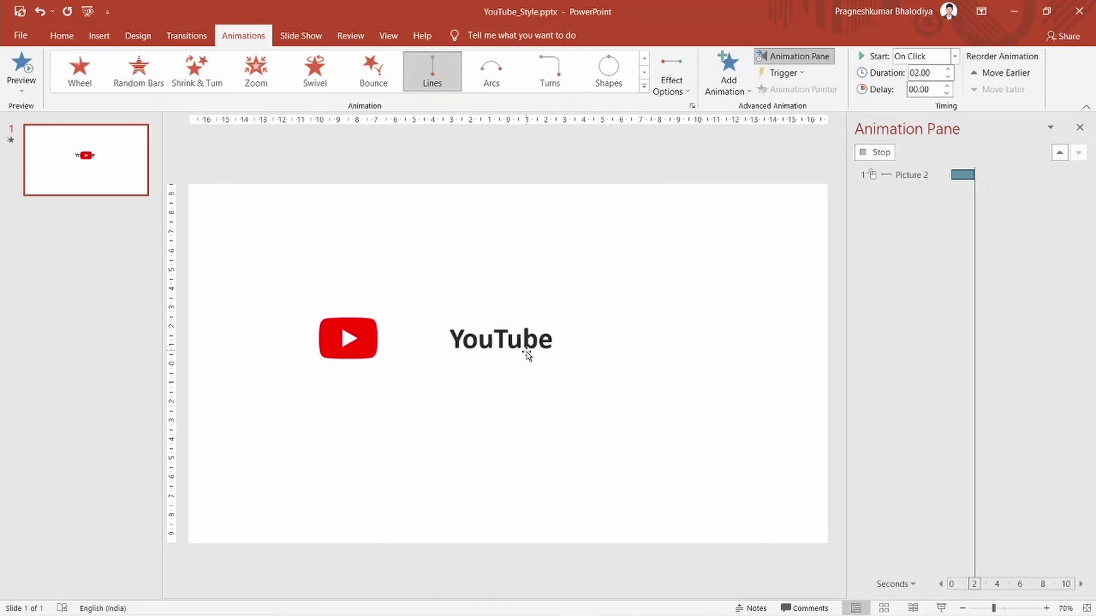
# Drag the icon's path end point closer so it stops over 'Yo'.
pyautogui.click(351, 340)
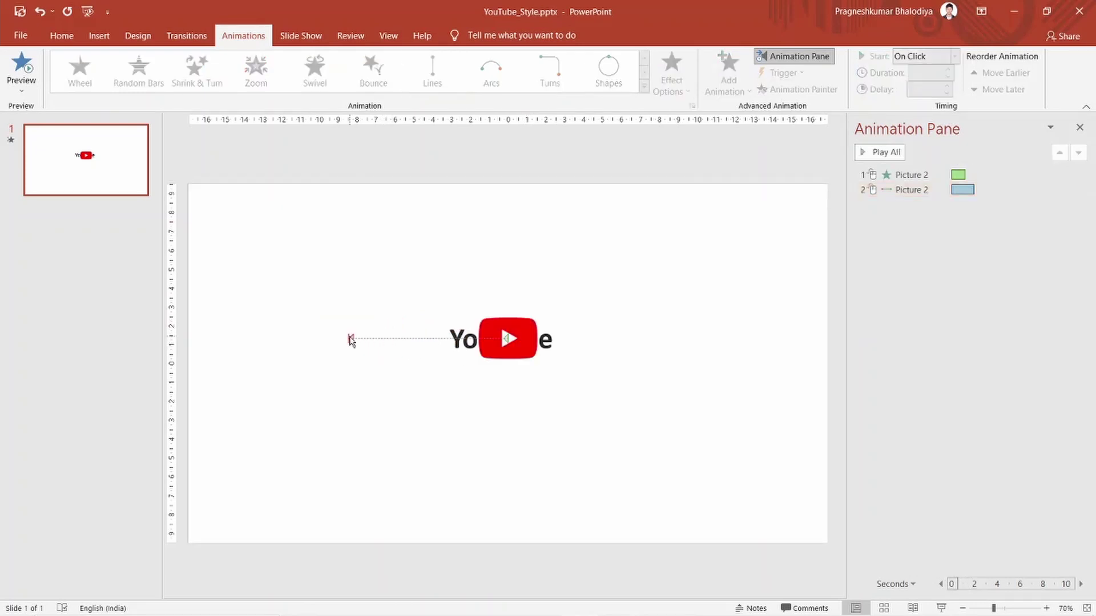
pyautogui.click(351, 339)
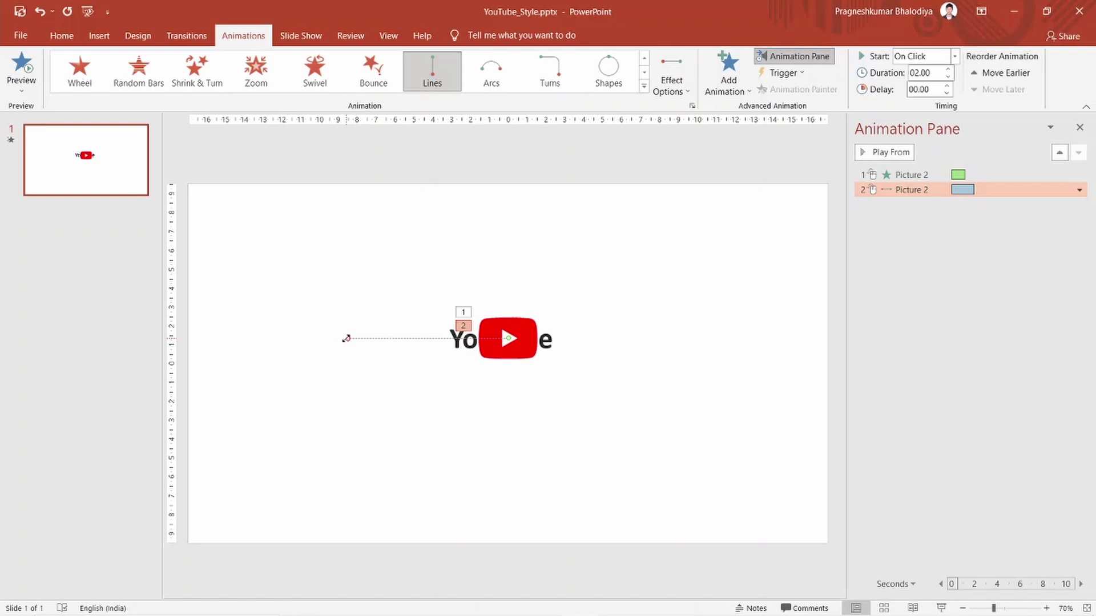
pyautogui.moveTo(347, 339); pyautogui.dragTo(454, 341)
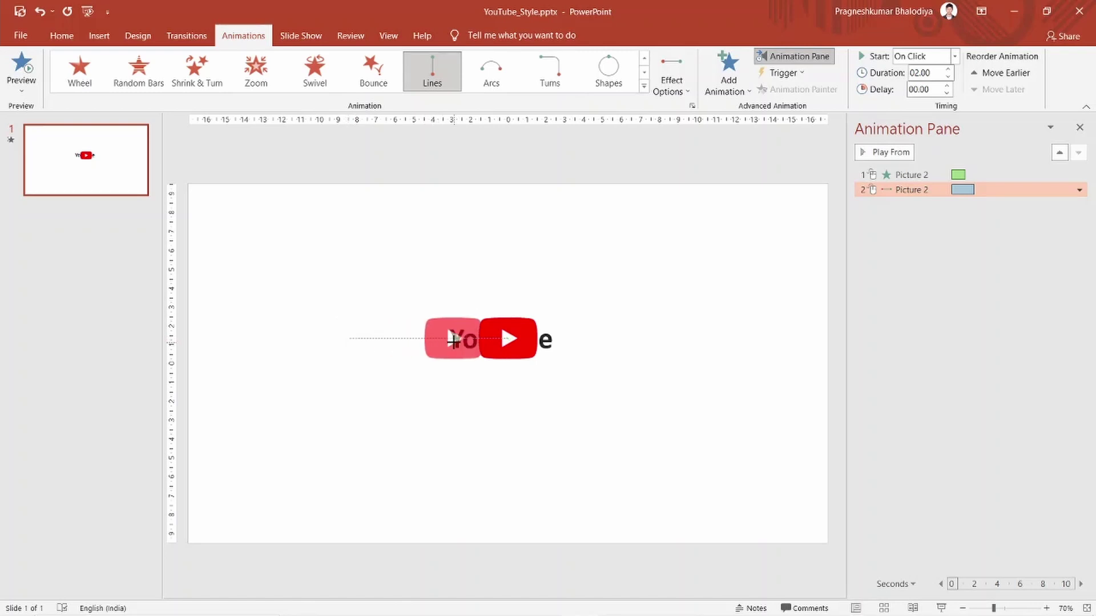
pyautogui.moveTo(454, 341); pyautogui.dragTo(456, 338)
pyautogui.click(589, 359)
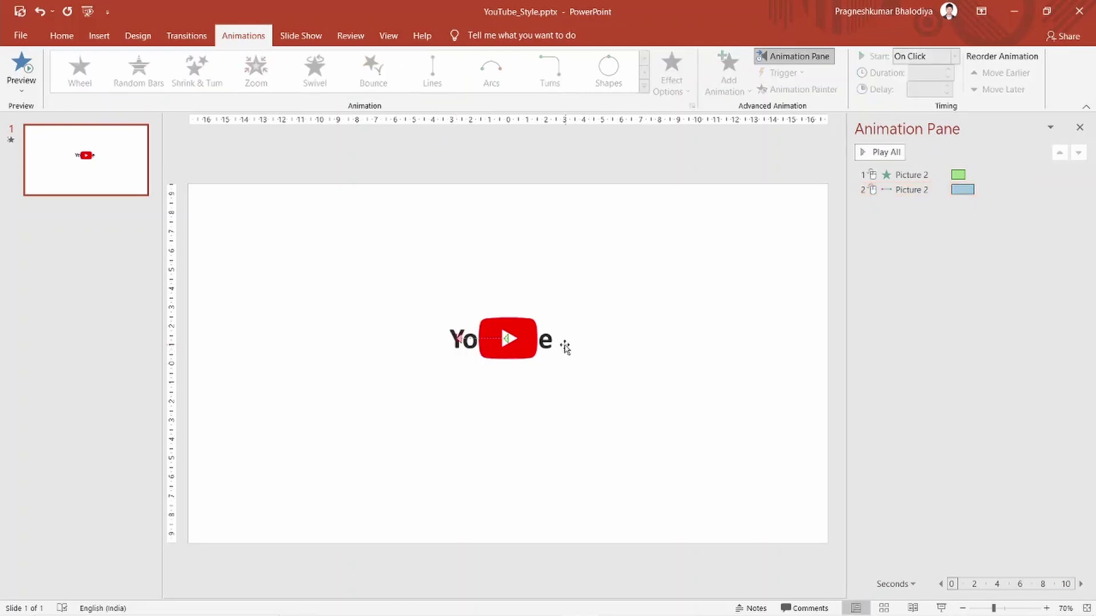
pyautogui.click(558, 340)
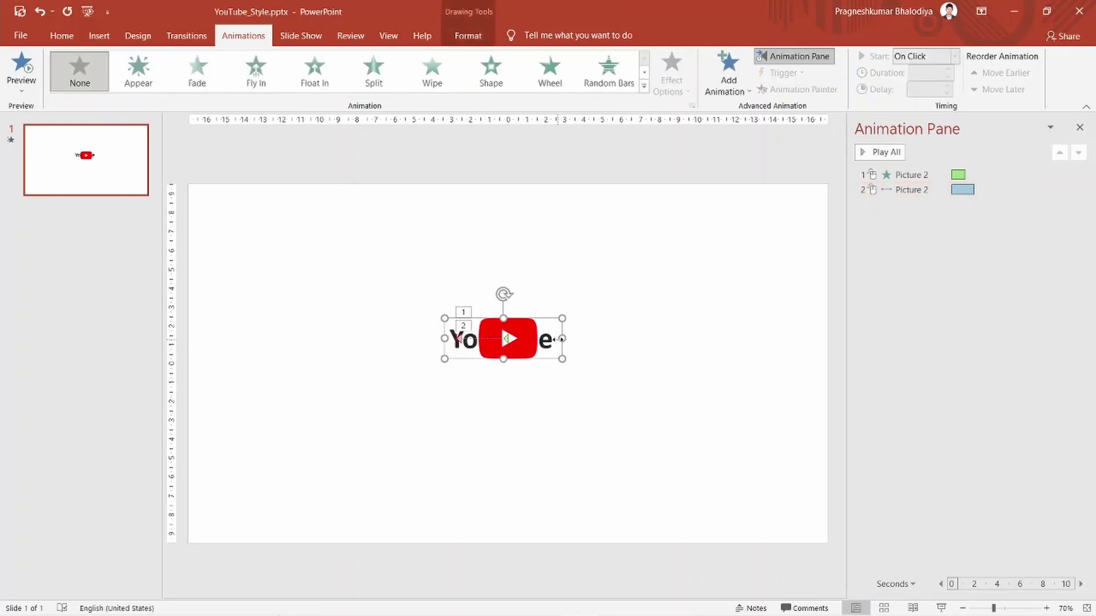
# Nudge the YouTube text two steps left and give it a Float In entrance set to Float Down.
pyautogui.press('Left')
pyautogui.press('Left')
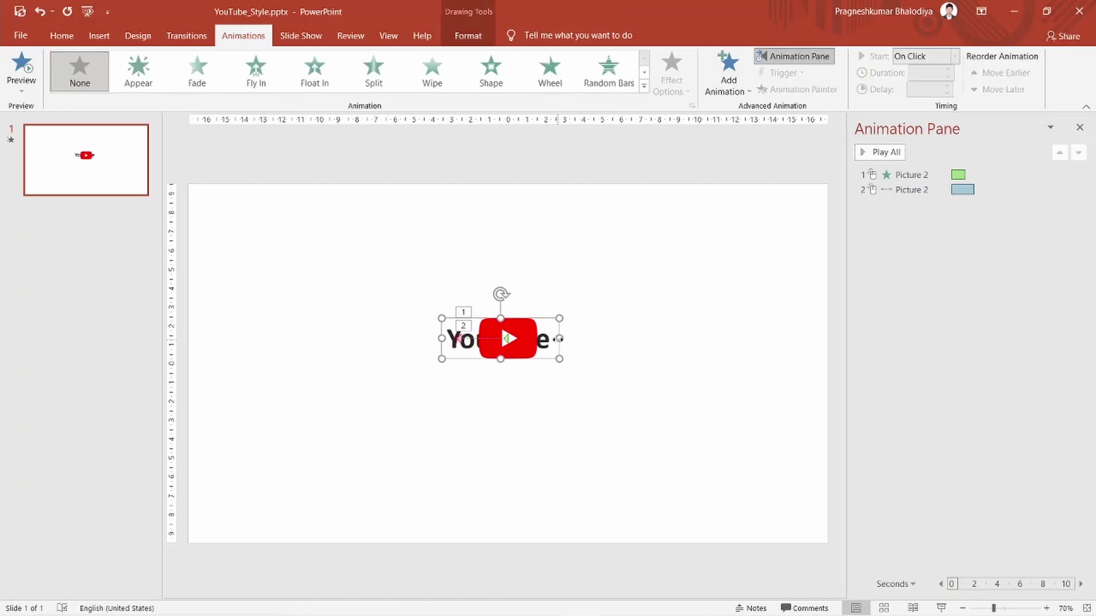
pyautogui.press('Left')
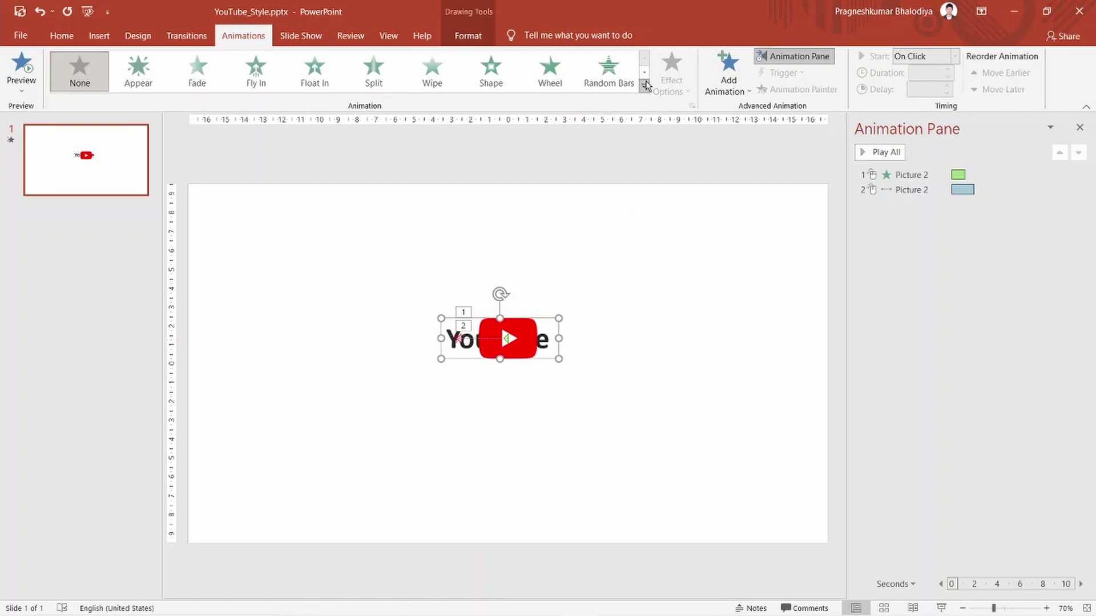
pyautogui.click(731, 86)
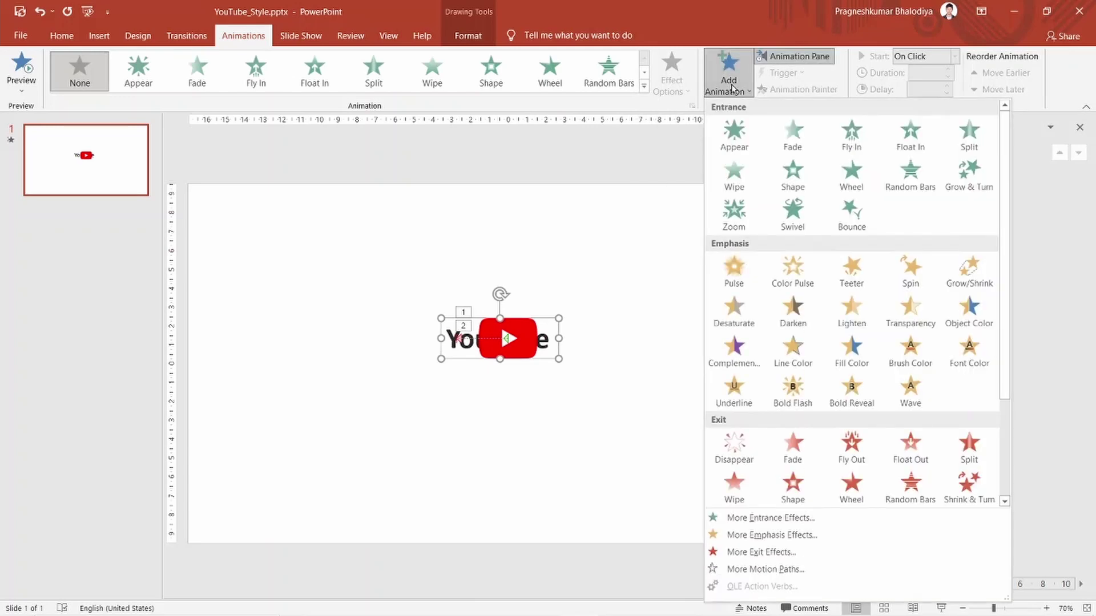
pyautogui.click(610, 208)
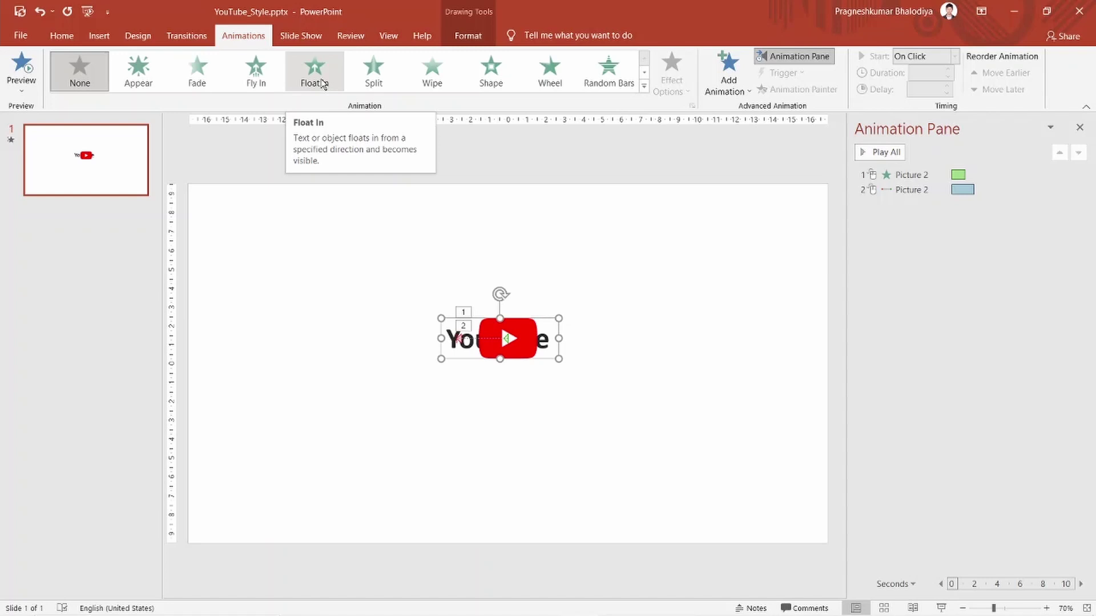
pyautogui.click(323, 84)
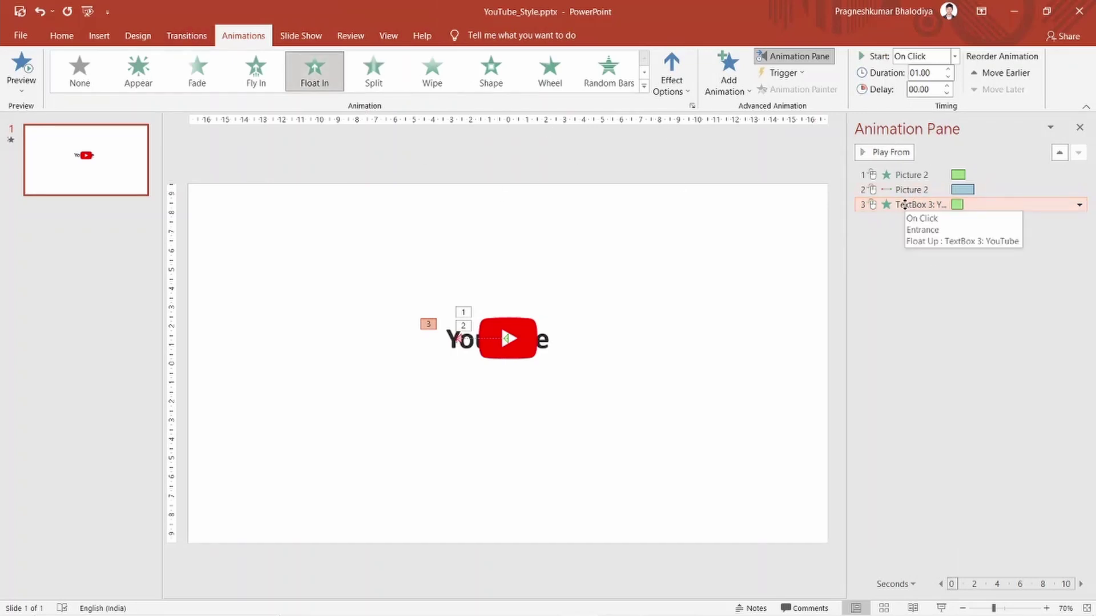
pyautogui.click(674, 96)
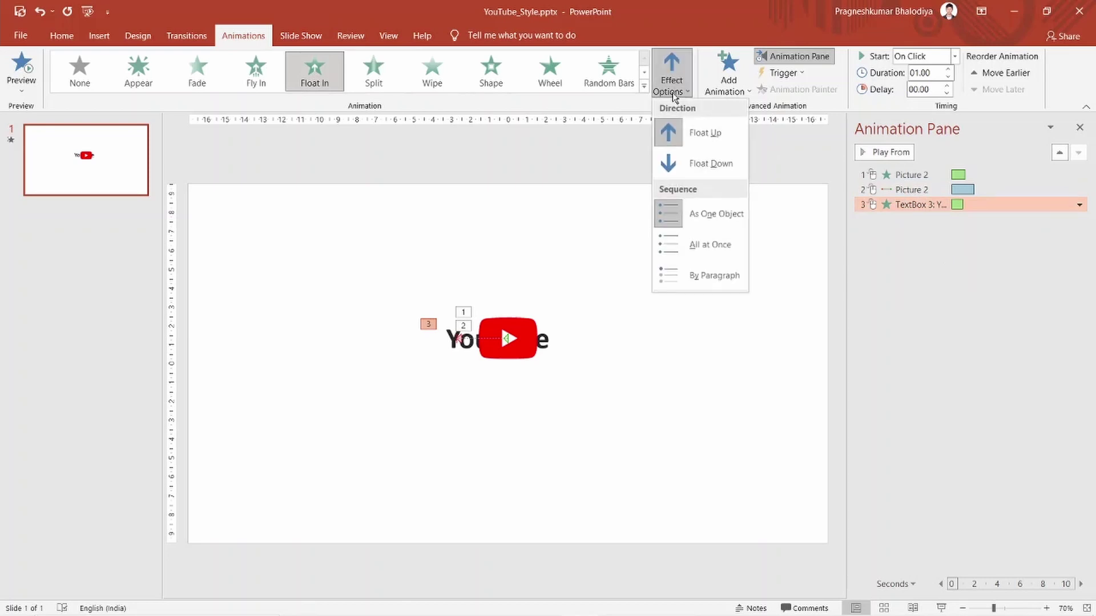
pyautogui.click(692, 166)
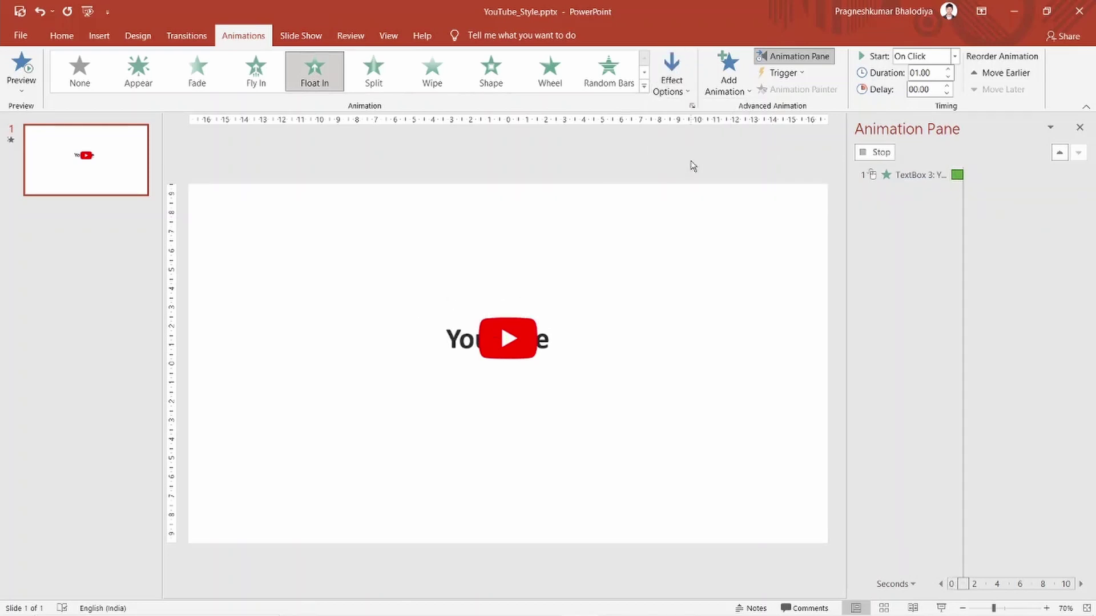
pyautogui.click(644, 86)
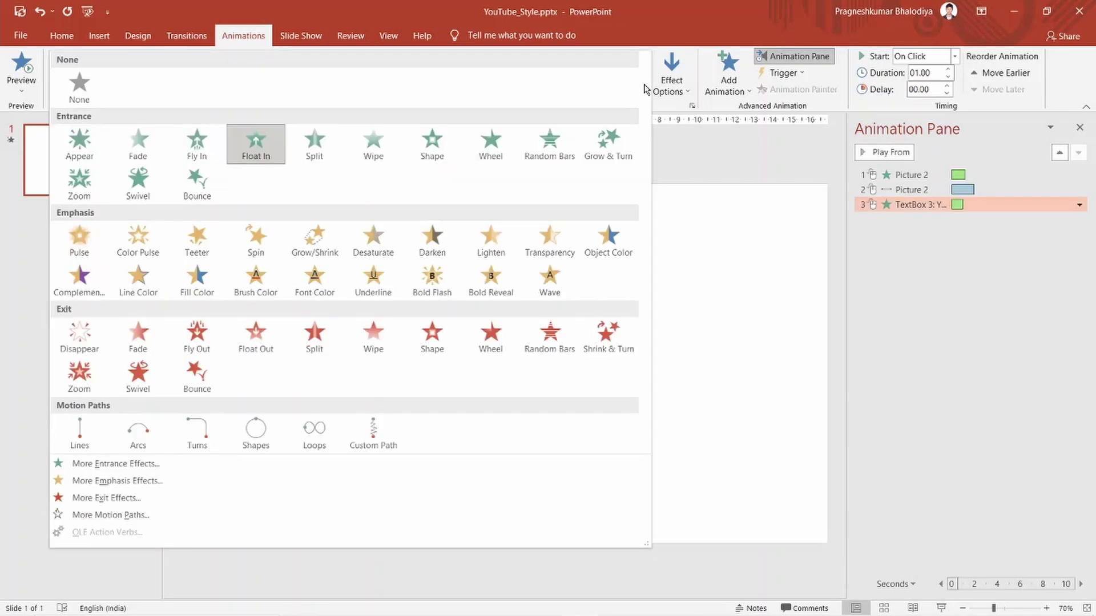
pyautogui.click(80, 434)
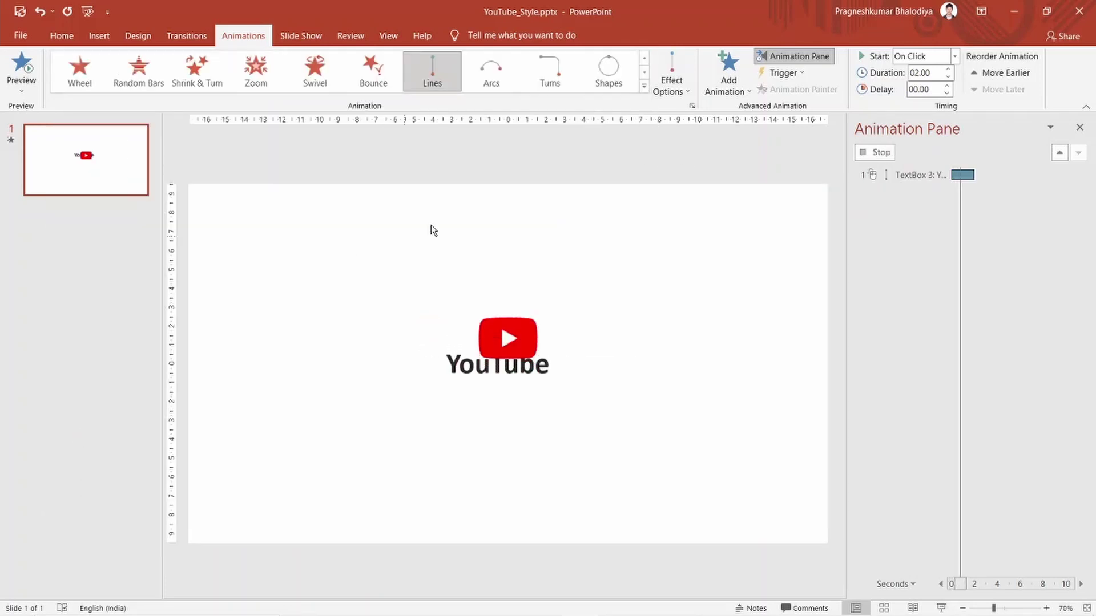
pyautogui.click(671, 86)
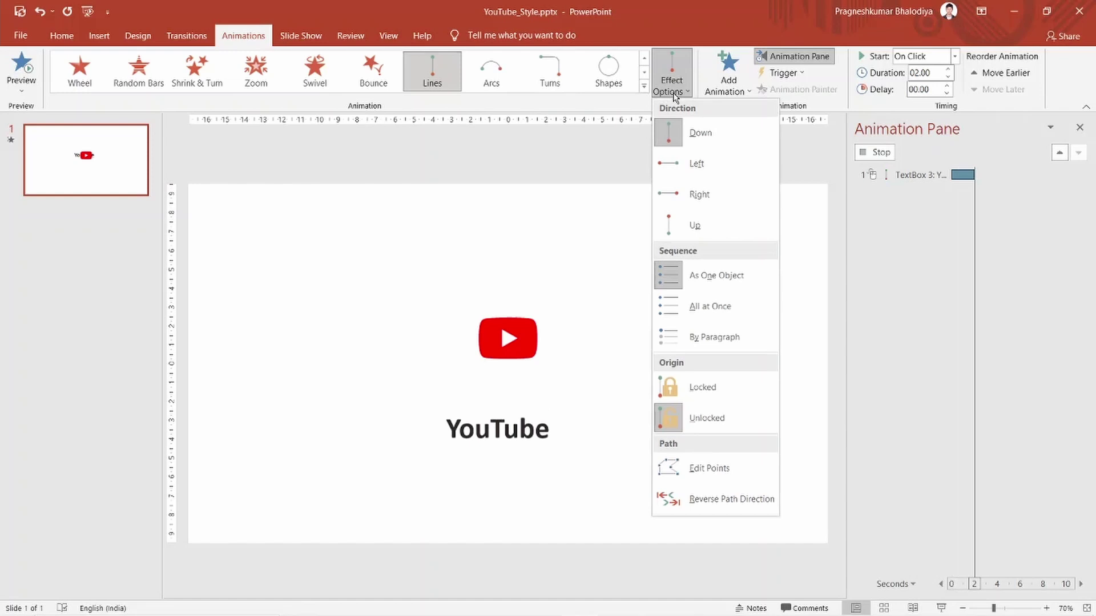
pyautogui.click(689, 195)
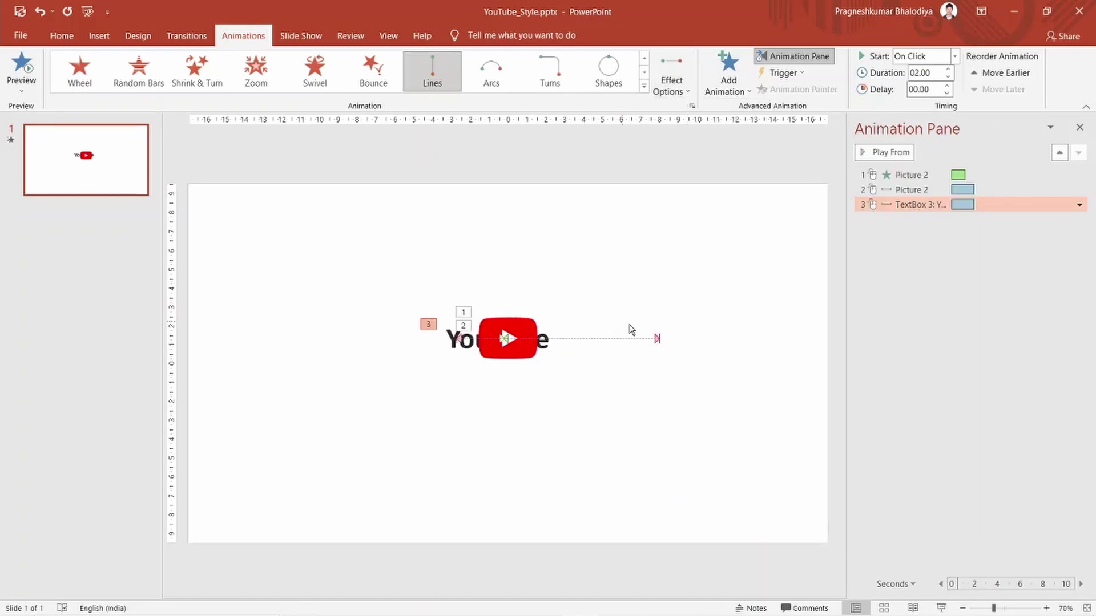
pyautogui.click(657, 341)
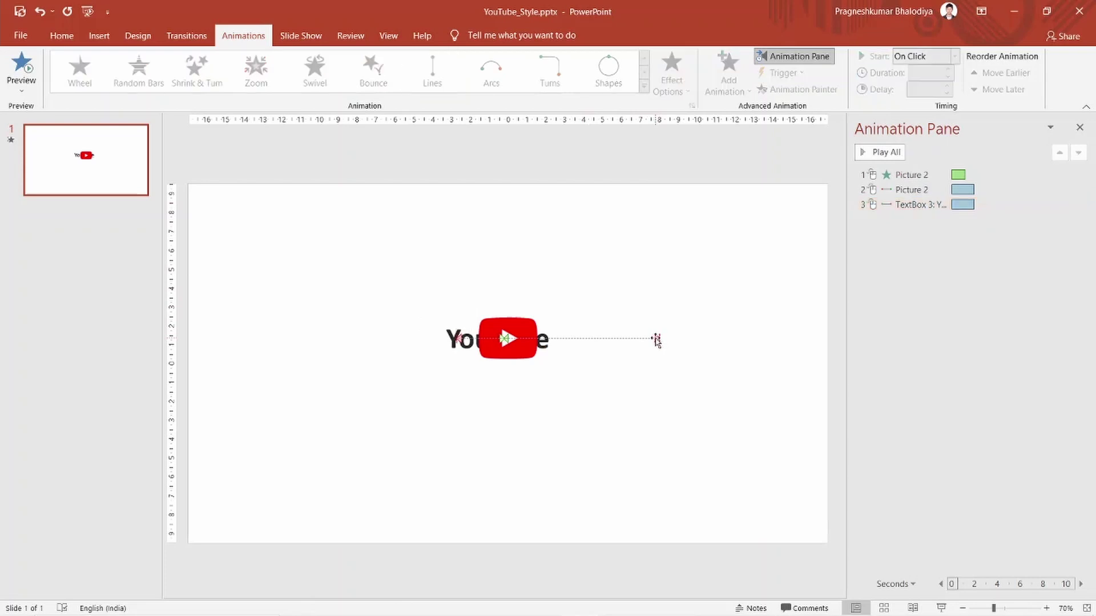
pyautogui.click(657, 340)
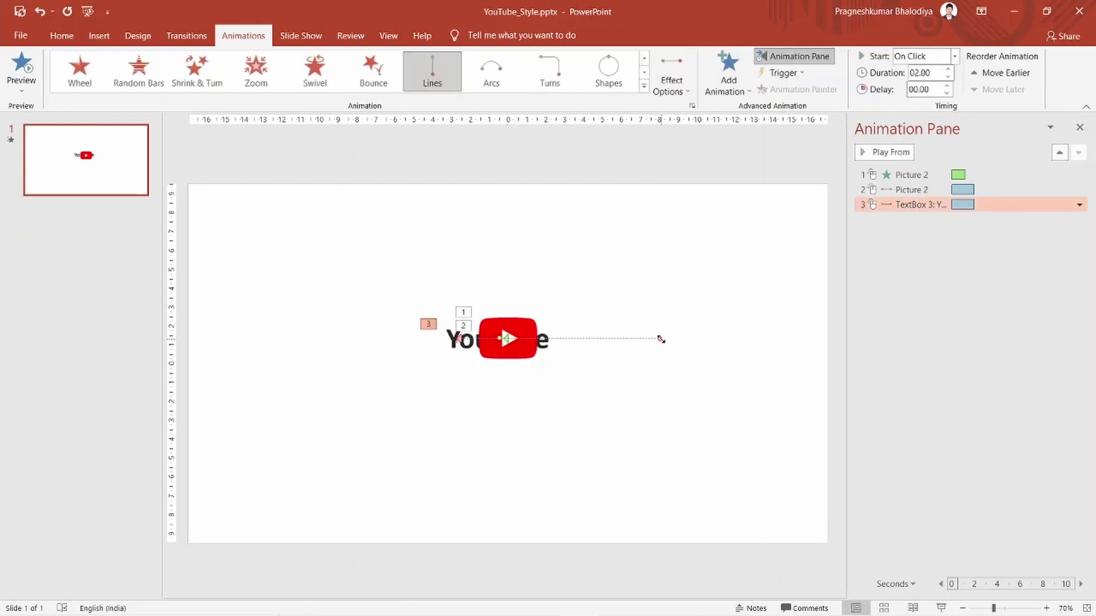
pyautogui.moveTo(660, 339); pyautogui.dragTo(526, 339)
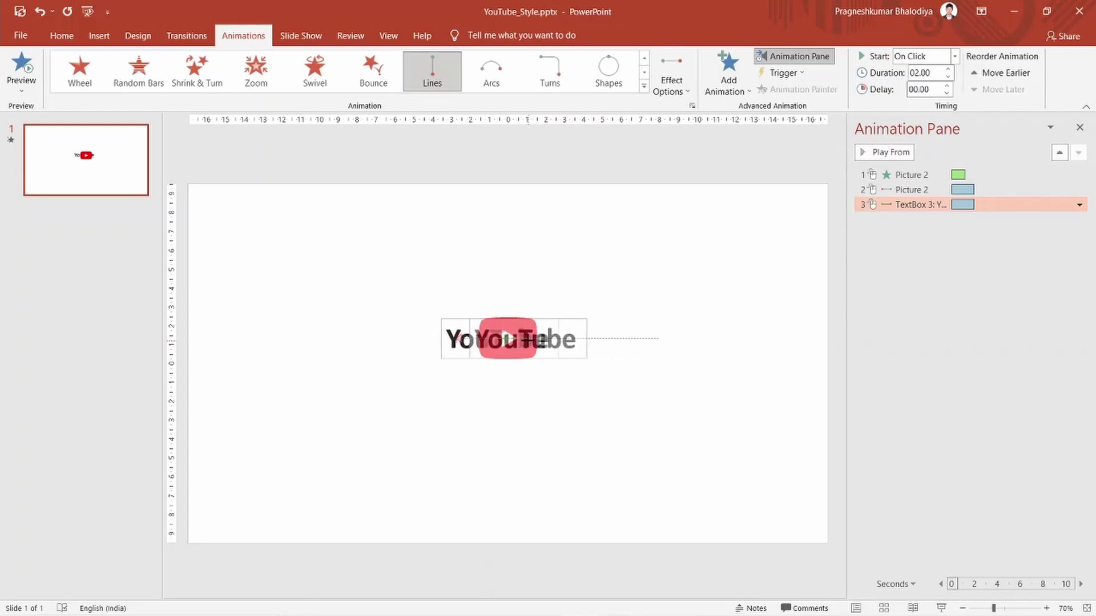
pyautogui.click(662, 313)
pyautogui.click(877, 153)
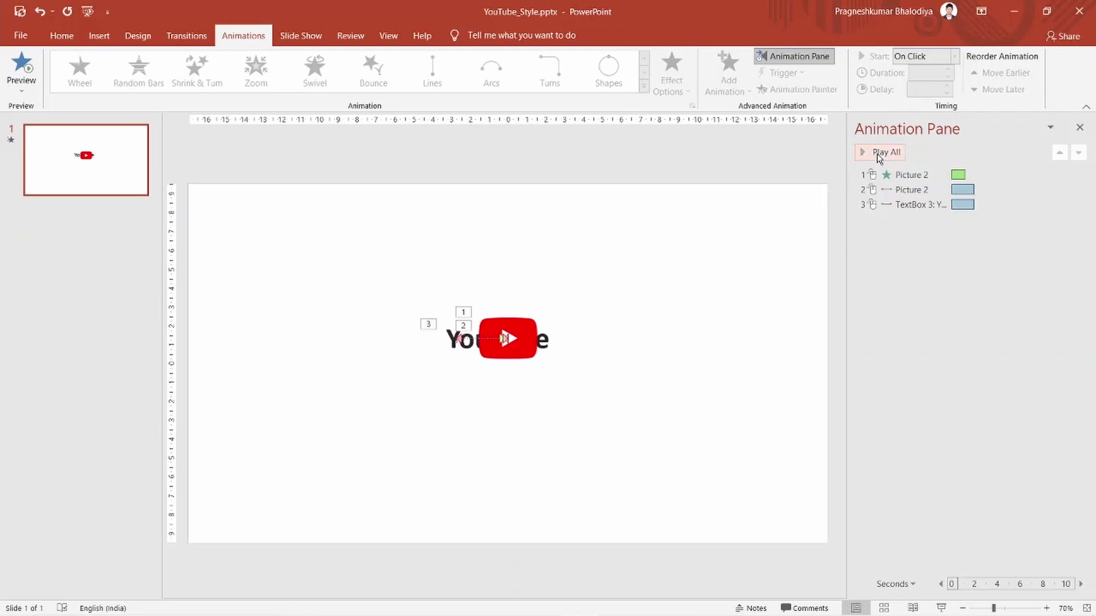
pyautogui.click(553, 339)
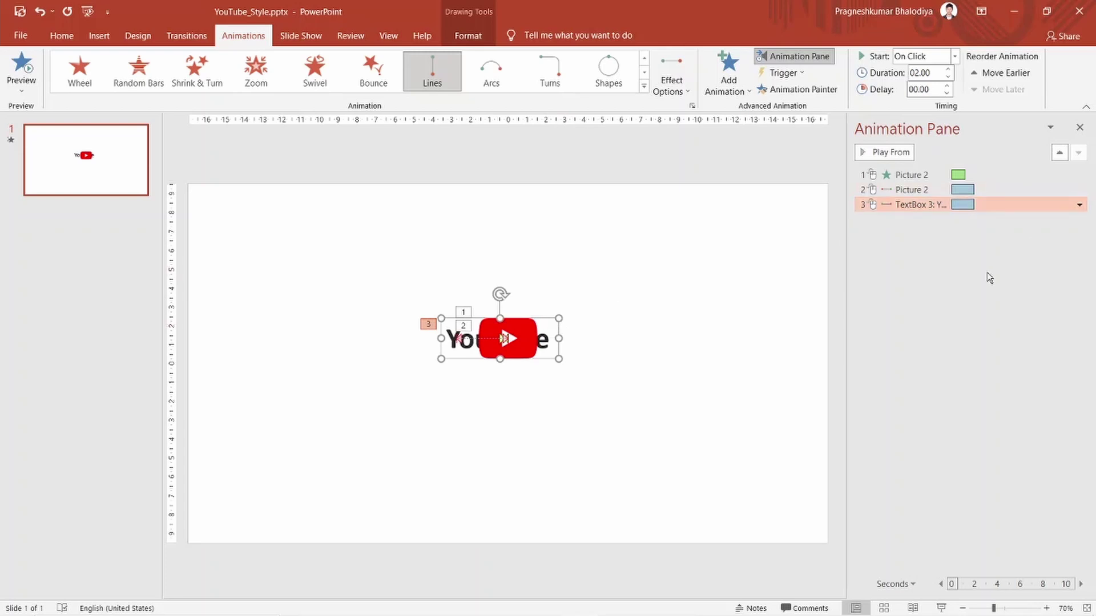
# Delete and restore the YouTube text box, then review its slide direction options unchanged.
pyautogui.press('Delete')
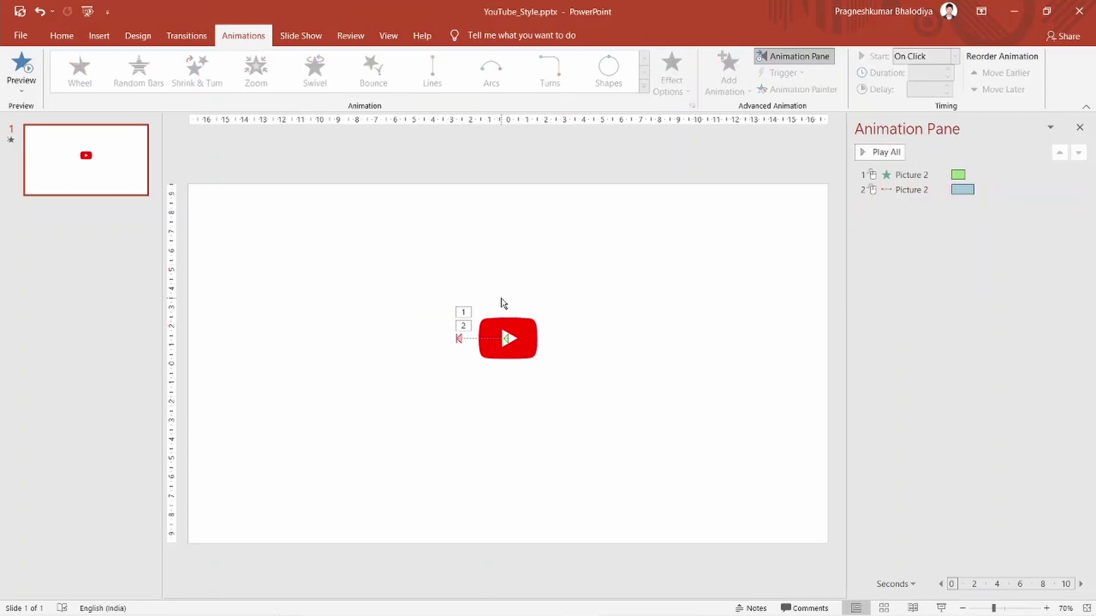
pyautogui.hotkey('ctrl', 'z')
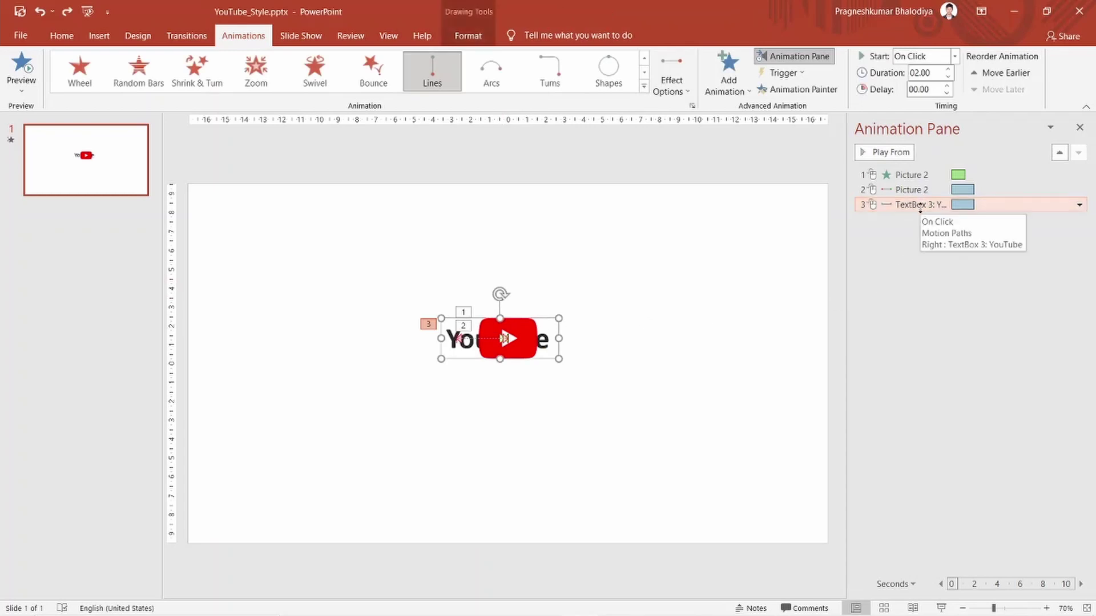
pyautogui.rightClick(919, 207)
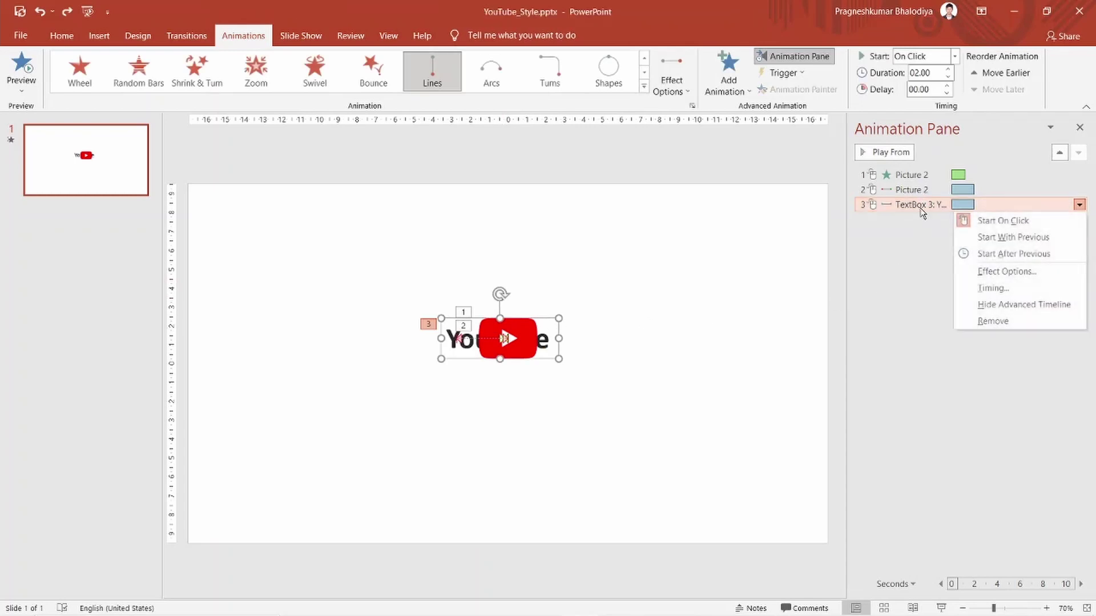
pyautogui.click(671, 86)
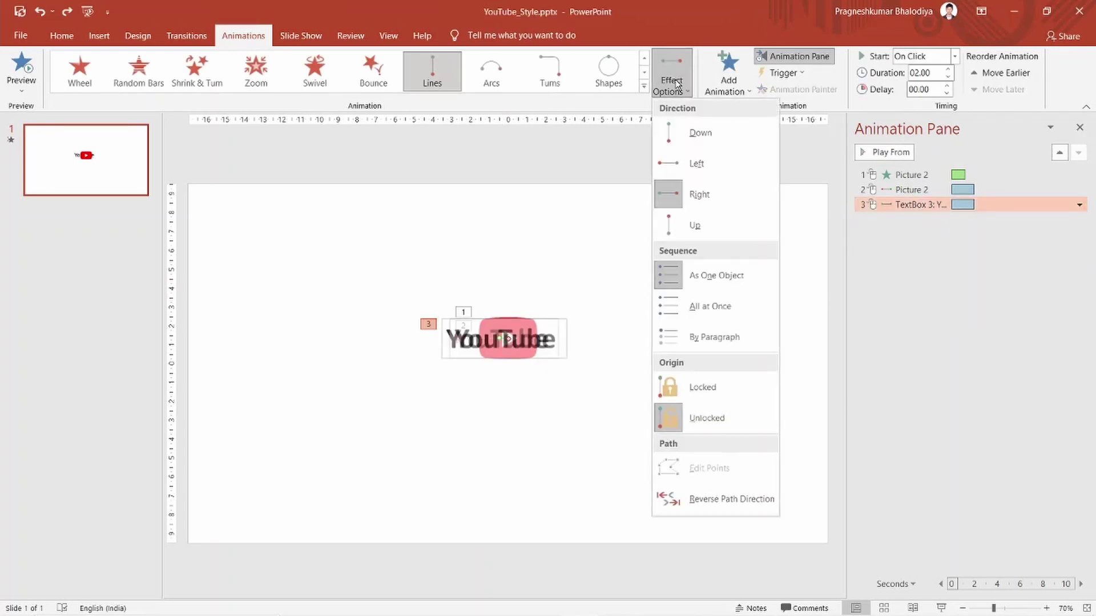
pyautogui.click(562, 331)
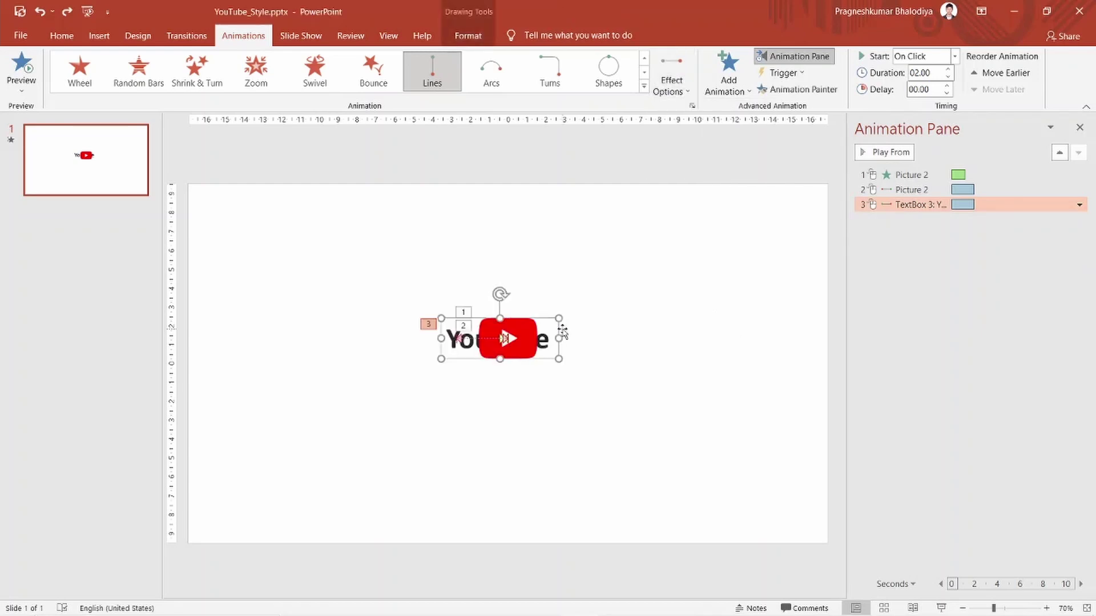
# Remove the logo picture, extend the text's slide path further right, and preview.
pyautogui.click(514, 342)
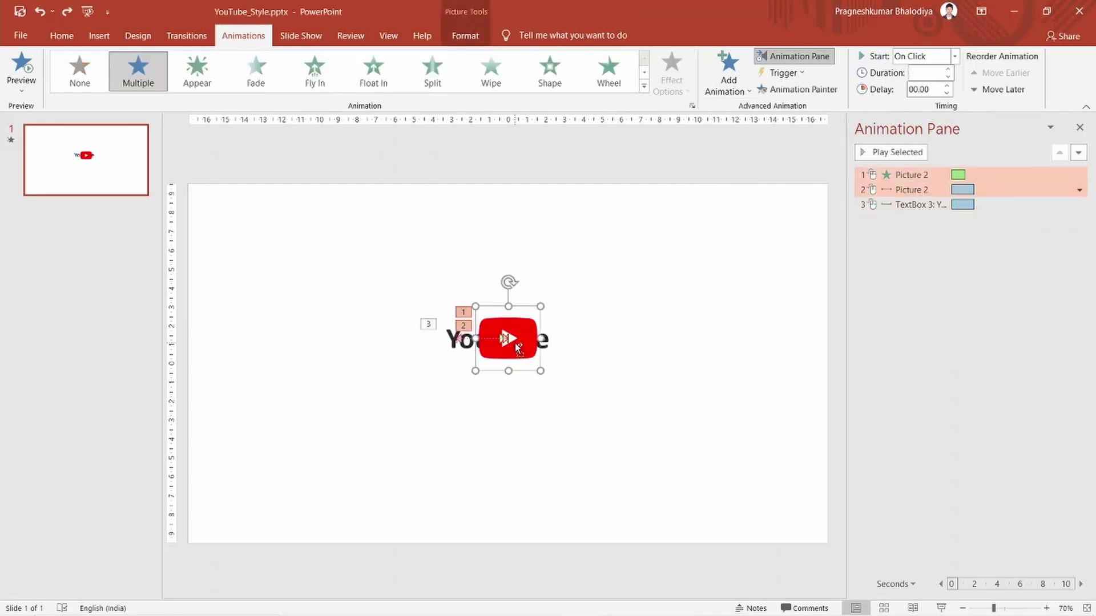
pyautogui.press('Delete')
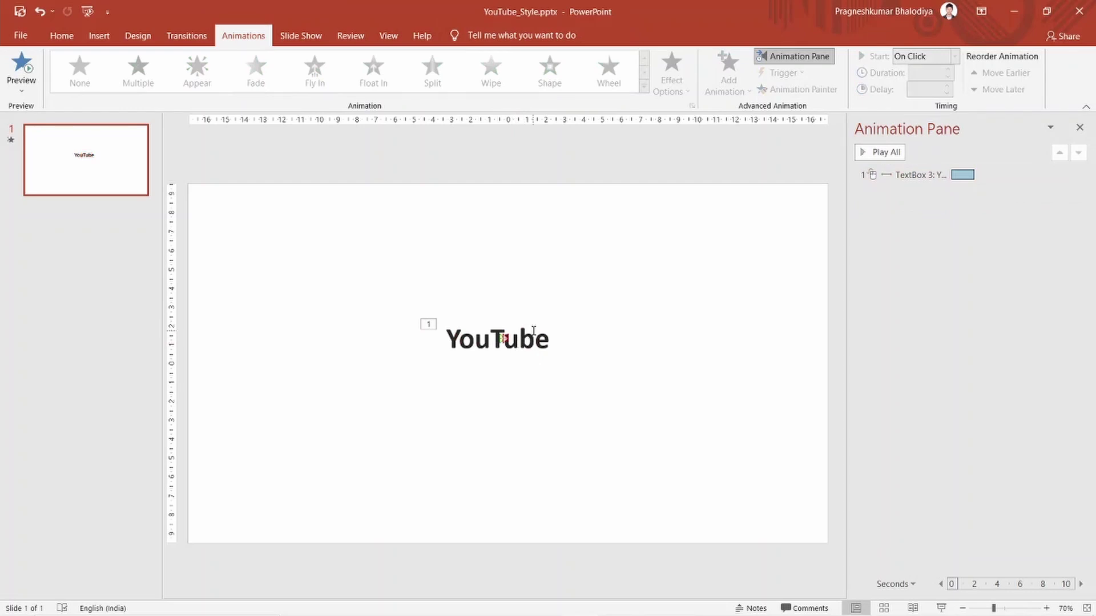
pyautogui.click(534, 331)
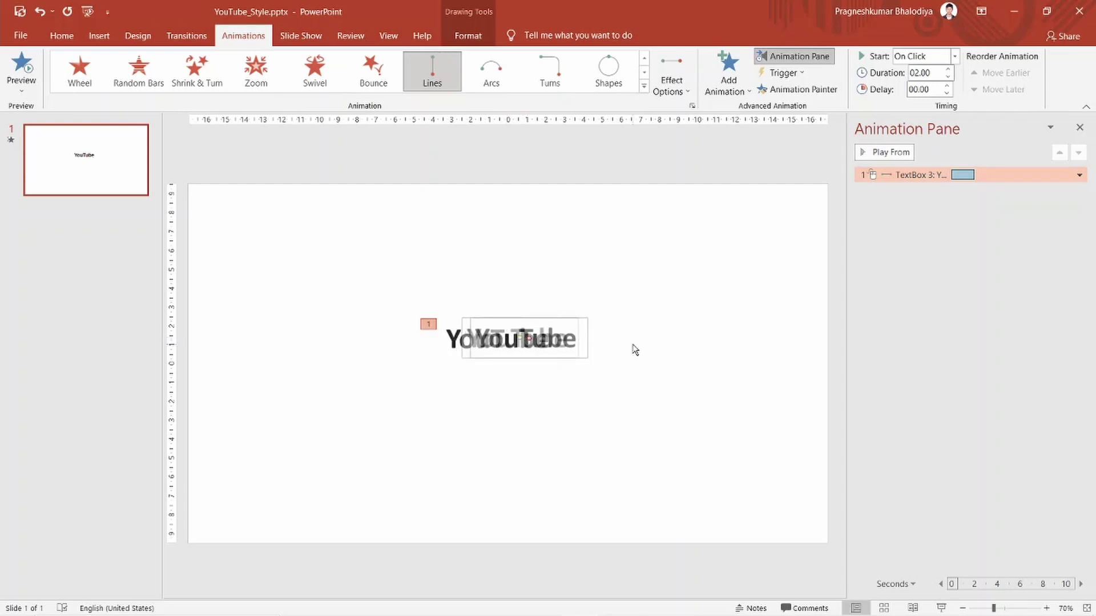
pyautogui.hotkey('ctrl', 'z')
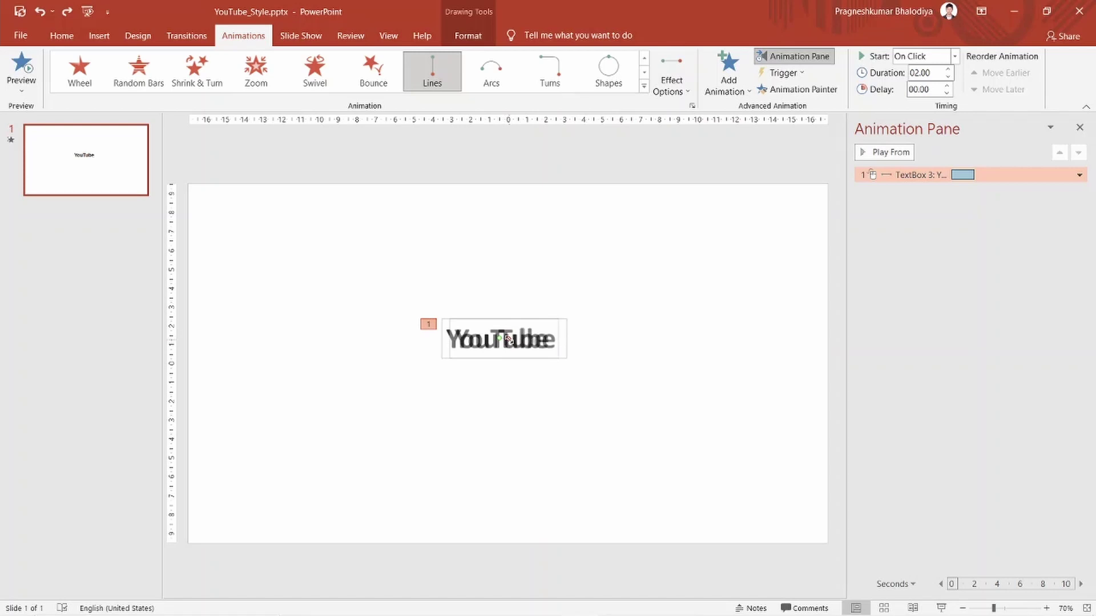
pyautogui.moveTo(508, 339); pyautogui.dragTo(541, 339)
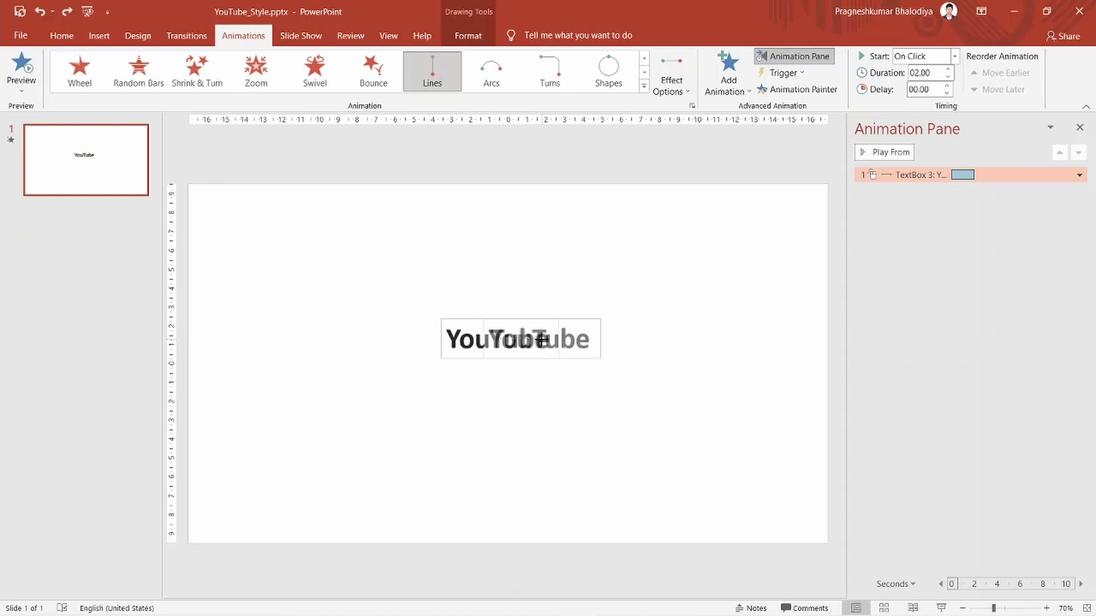
pyautogui.click(606, 317)
pyautogui.click(869, 153)
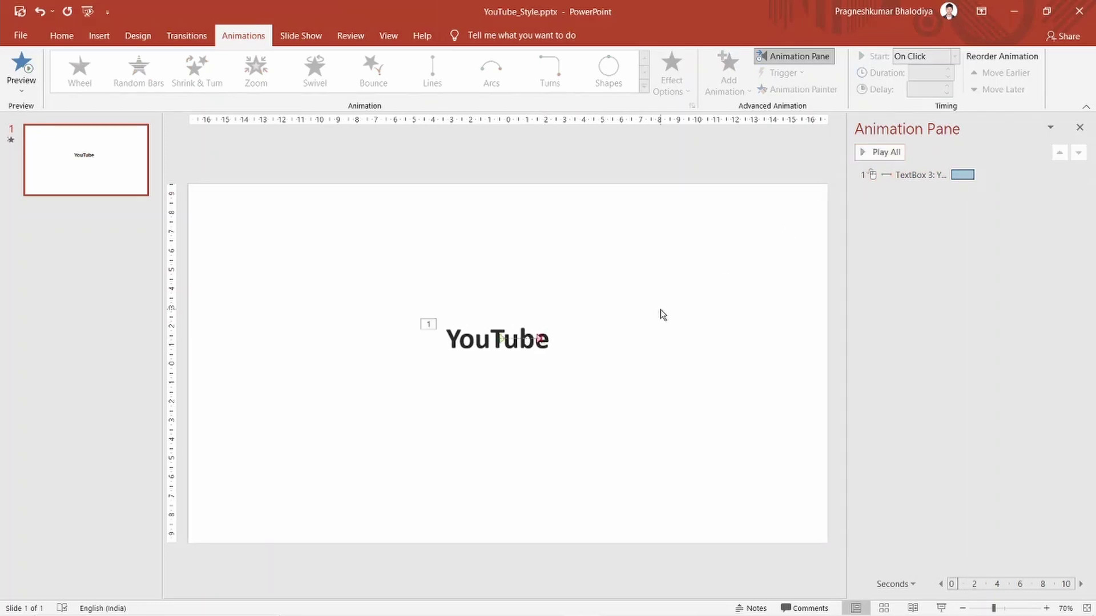
pyautogui.hotkey('ctrl', 'v')
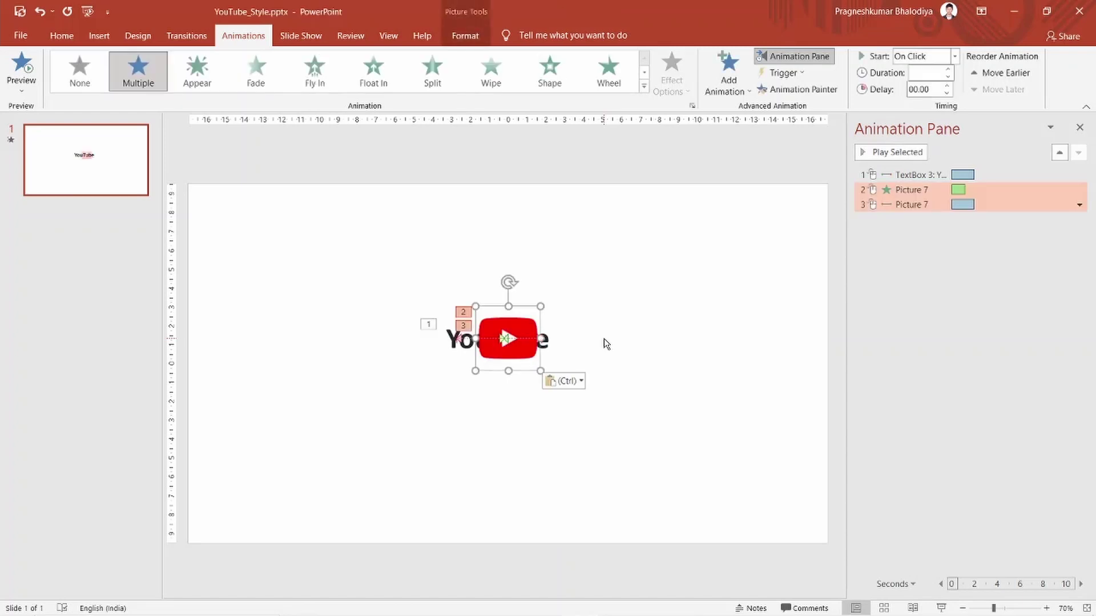
pyautogui.click(894, 152)
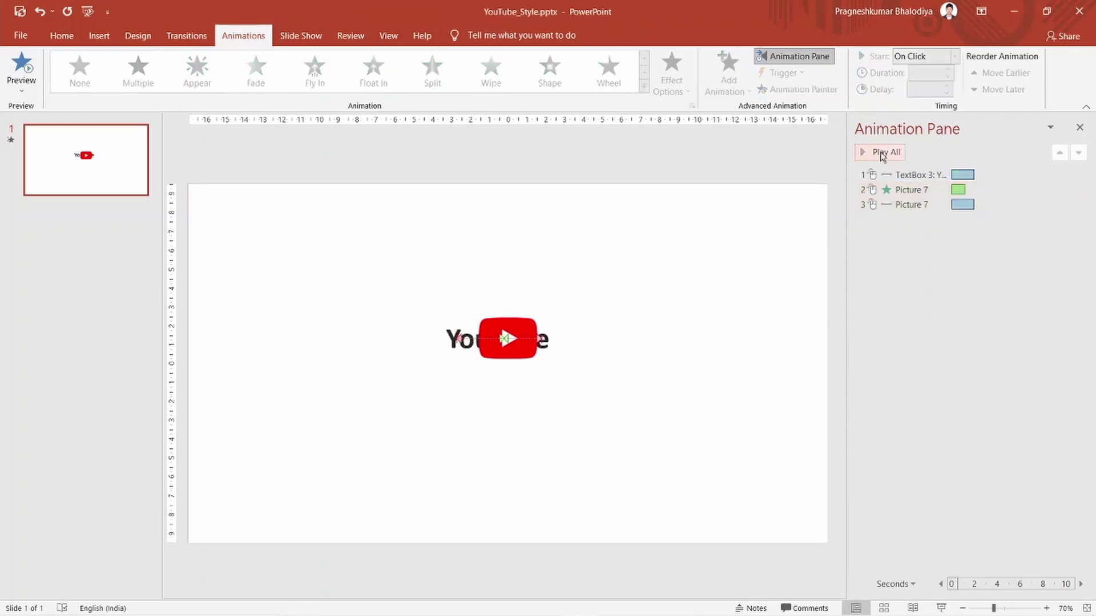
pyautogui.click(883, 153)
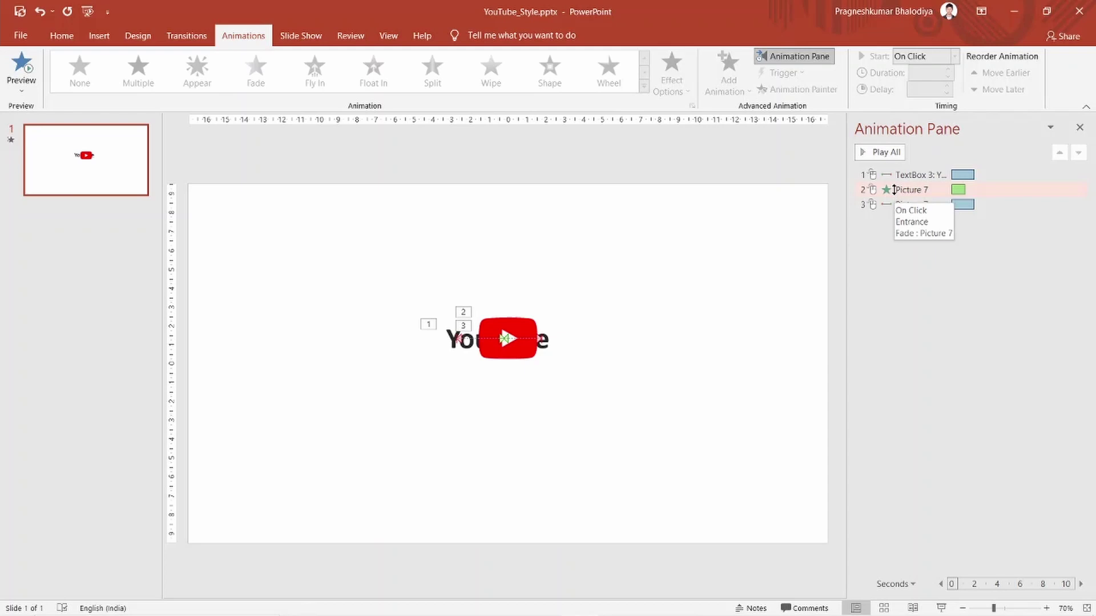
# Move the logo's Fade to the top of the Animation Pane and preview.
pyautogui.moveTo(895, 189); pyautogui.dragTo(894, 169)
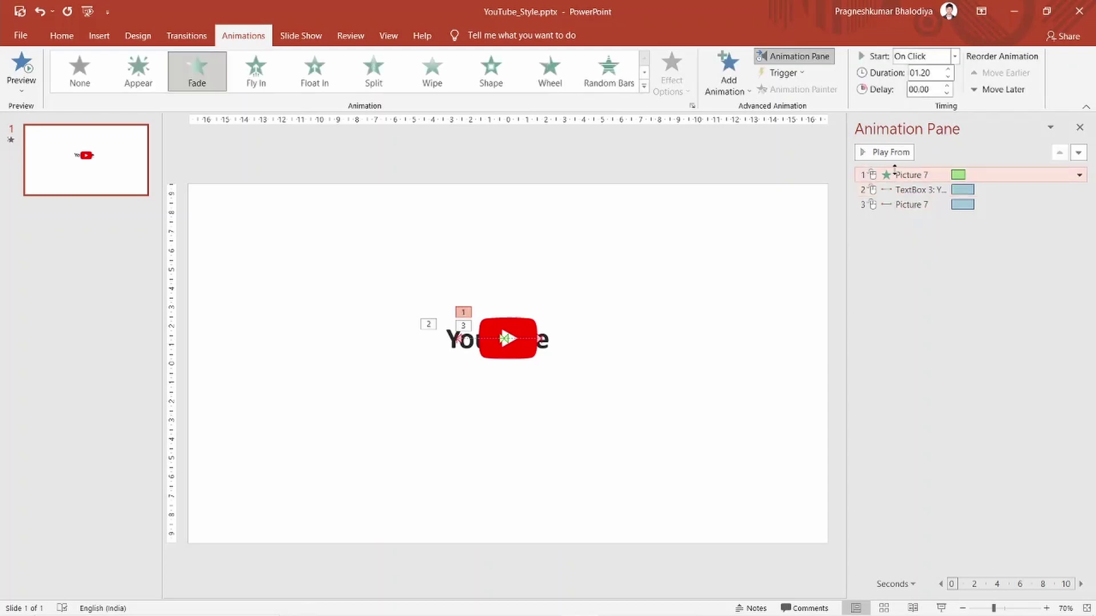
pyautogui.click(892, 154)
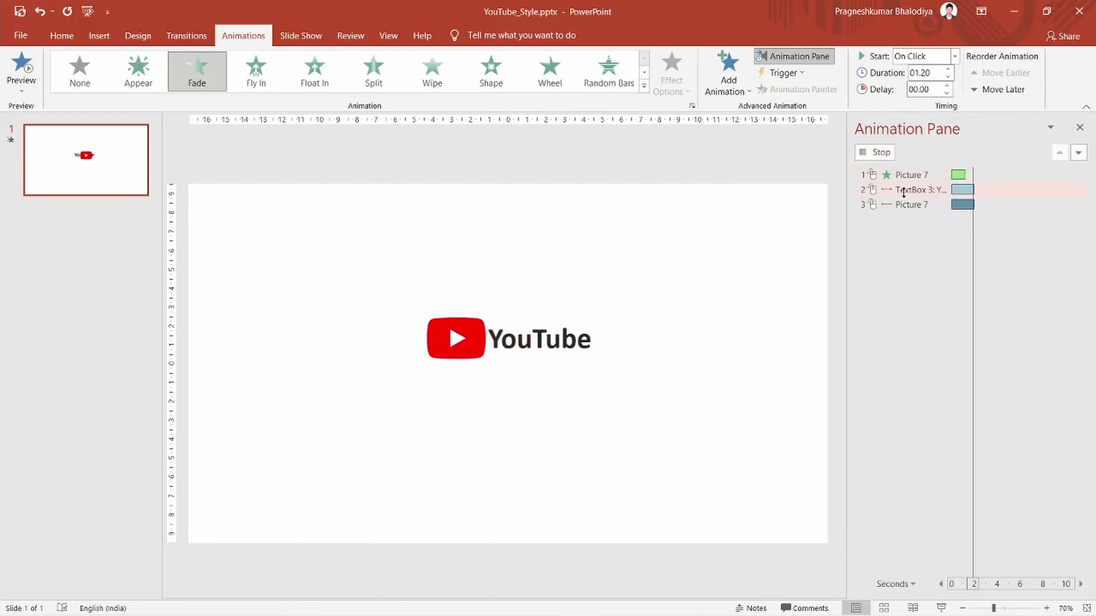
pyautogui.click(903, 174)
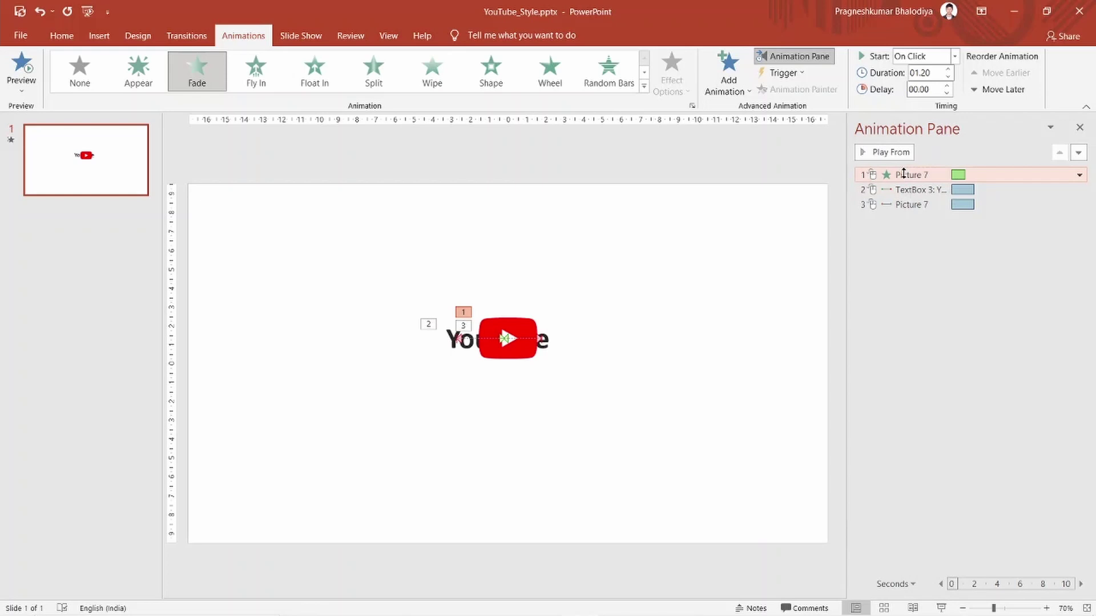
# Add a Fade entrance to the YouTube text, place it second, and preview the sequence.
pyautogui.click(912, 190)
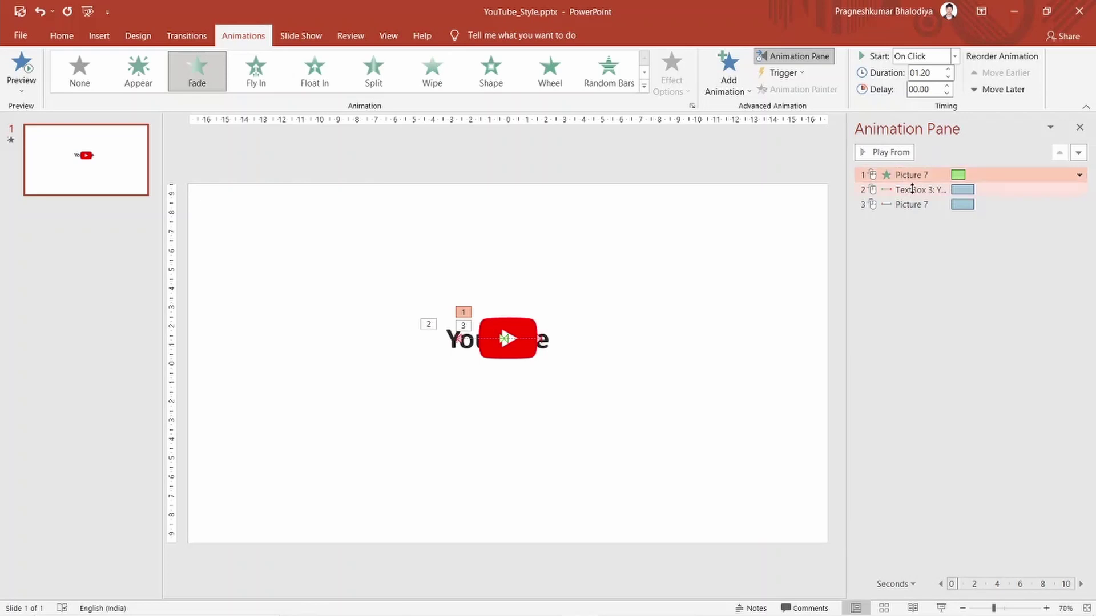
pyautogui.click(718, 92)
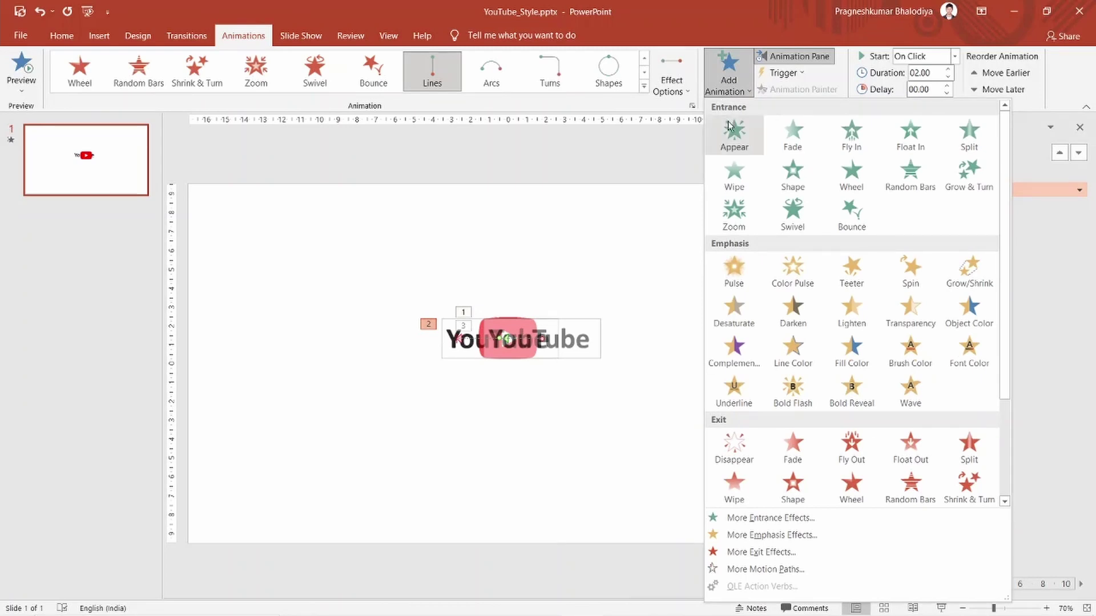
pyautogui.click(791, 137)
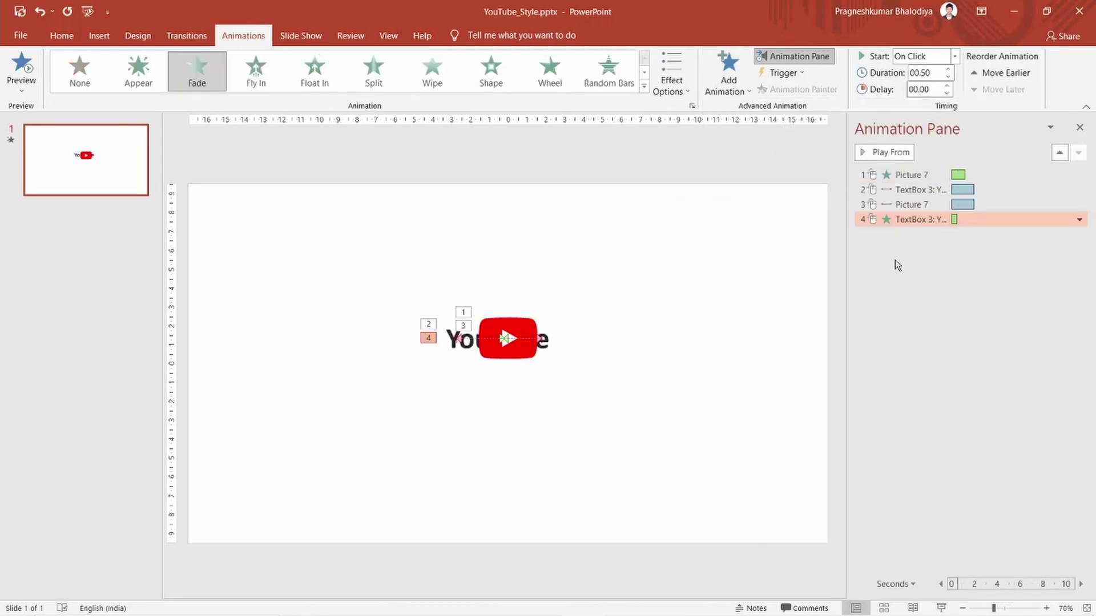
pyautogui.moveTo(918, 220); pyautogui.dragTo(922, 193)
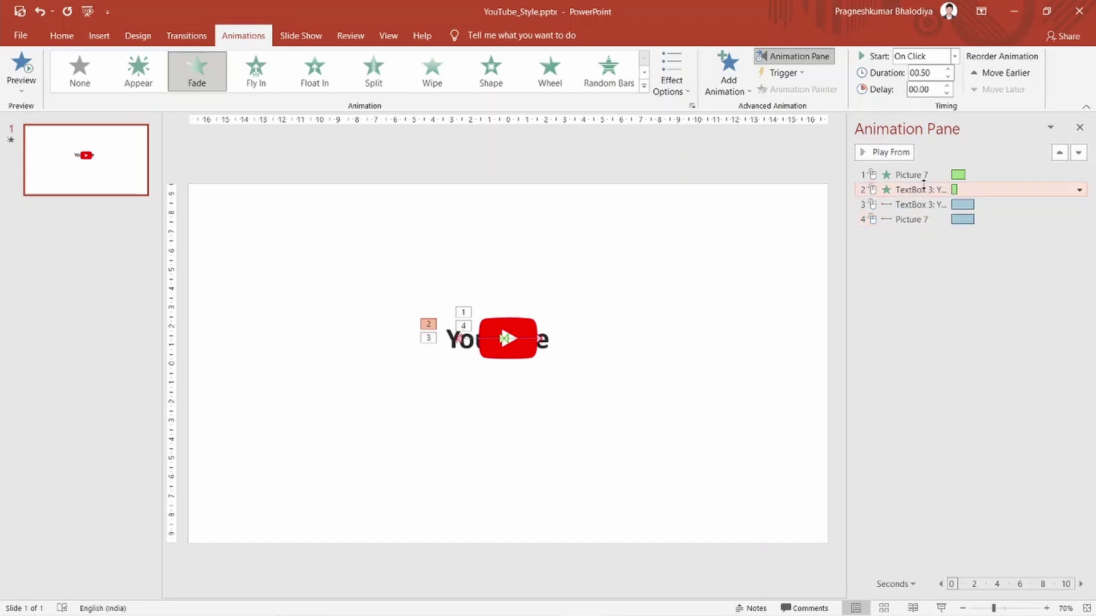
pyautogui.click(753, 207)
pyautogui.click(865, 157)
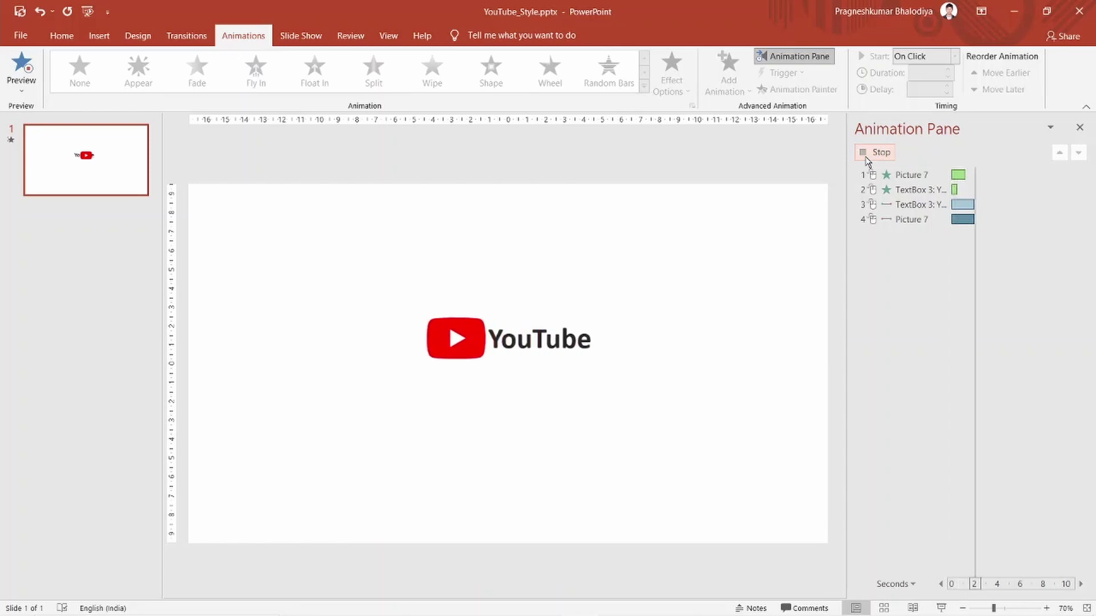
pyautogui.click(913, 220)
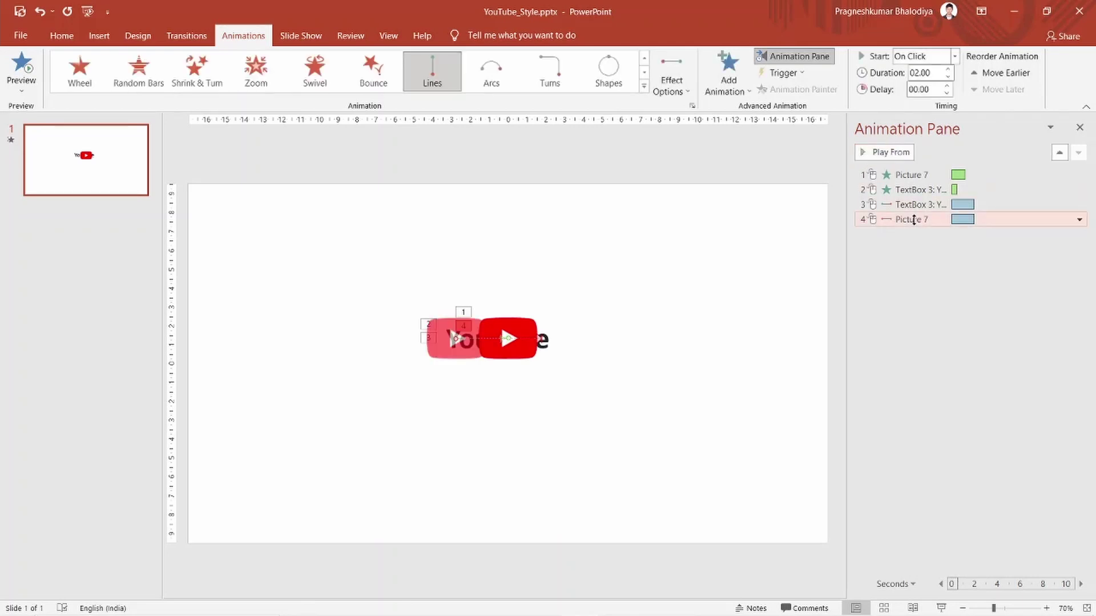
pyautogui.click(918, 205)
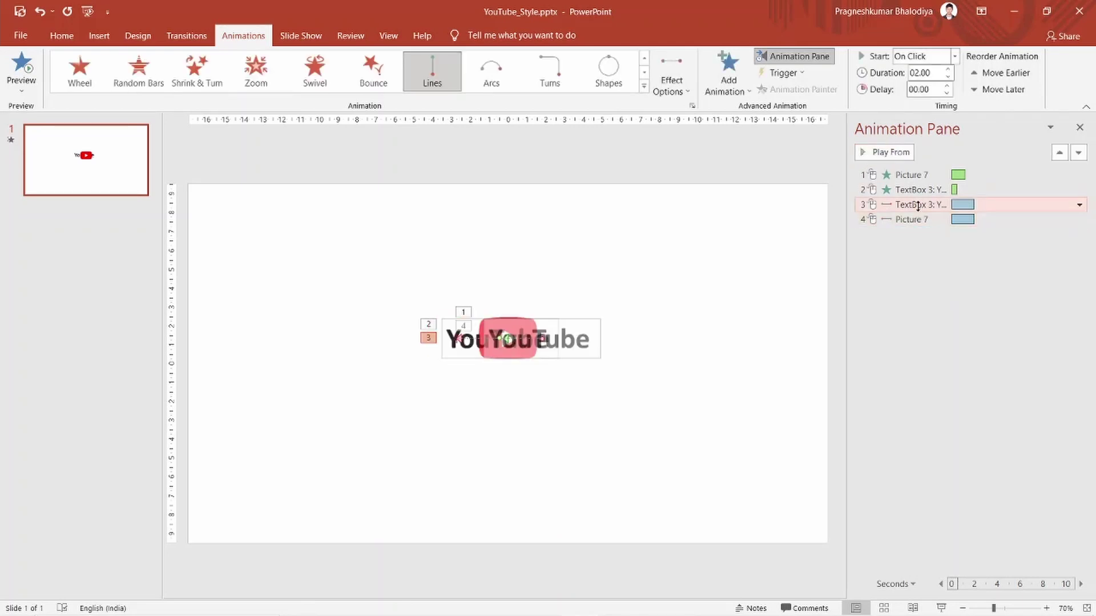
# Set the Picture 7 slide animation to Start With Previous and preview.
pyautogui.keyDown('shift'); pyautogui.click(918, 206); pyautogui.keyUp('shift')
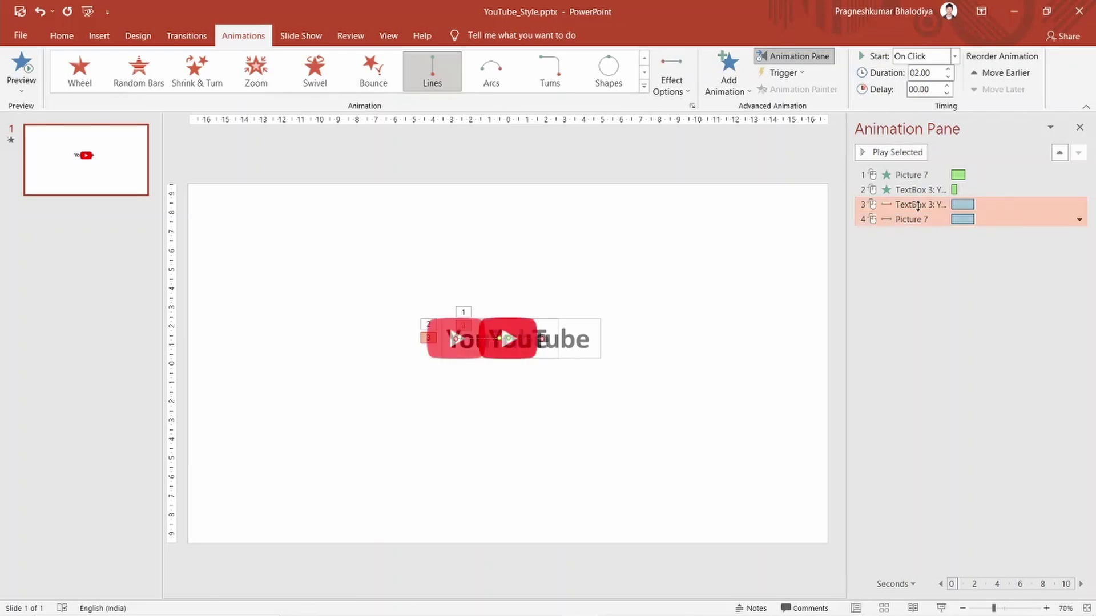
pyautogui.rightClick(918, 206)
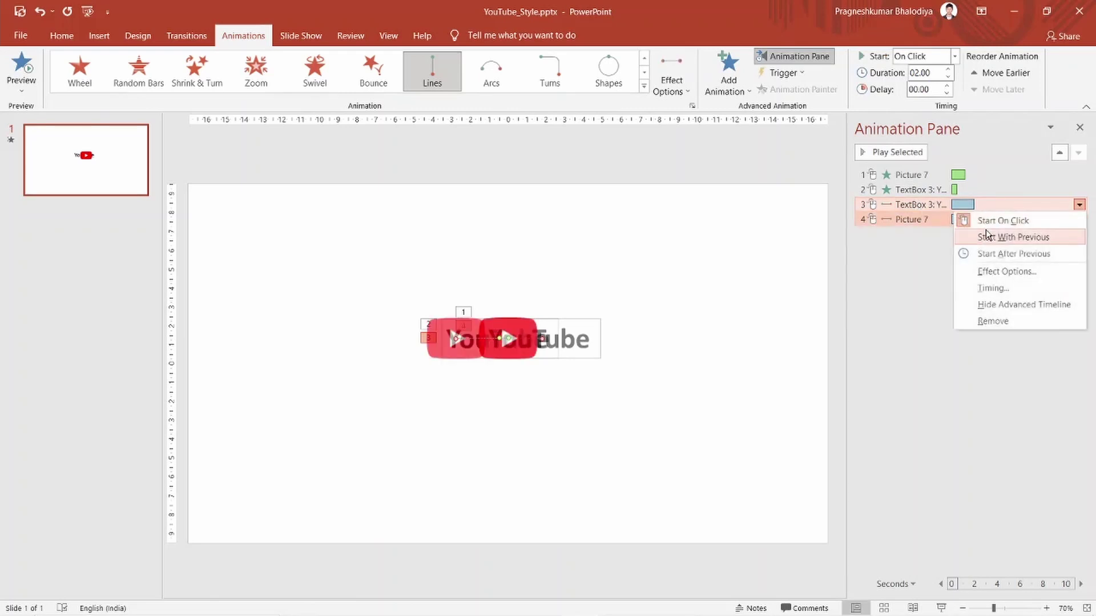
pyautogui.click(898, 244)
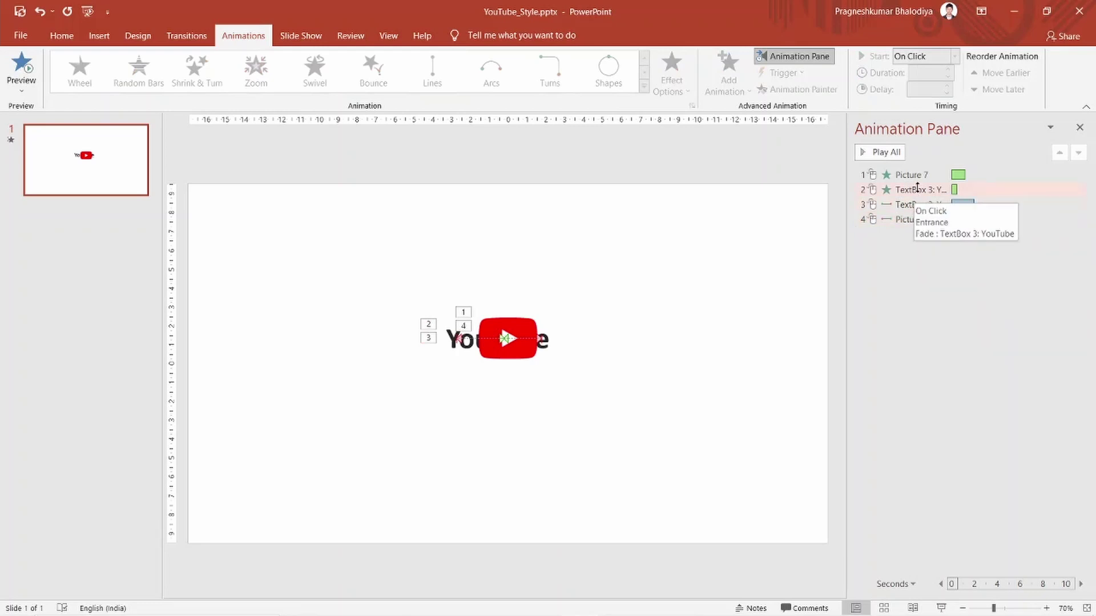
pyautogui.click(916, 219)
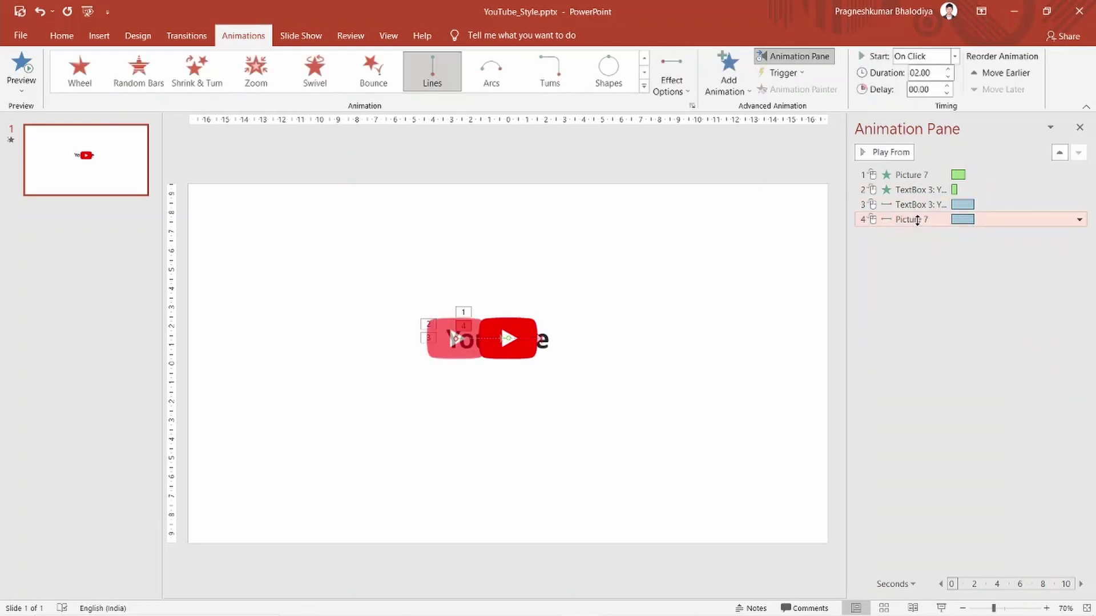
pyautogui.click(920, 203)
pyautogui.click(923, 219)
pyautogui.rightClick(924, 220)
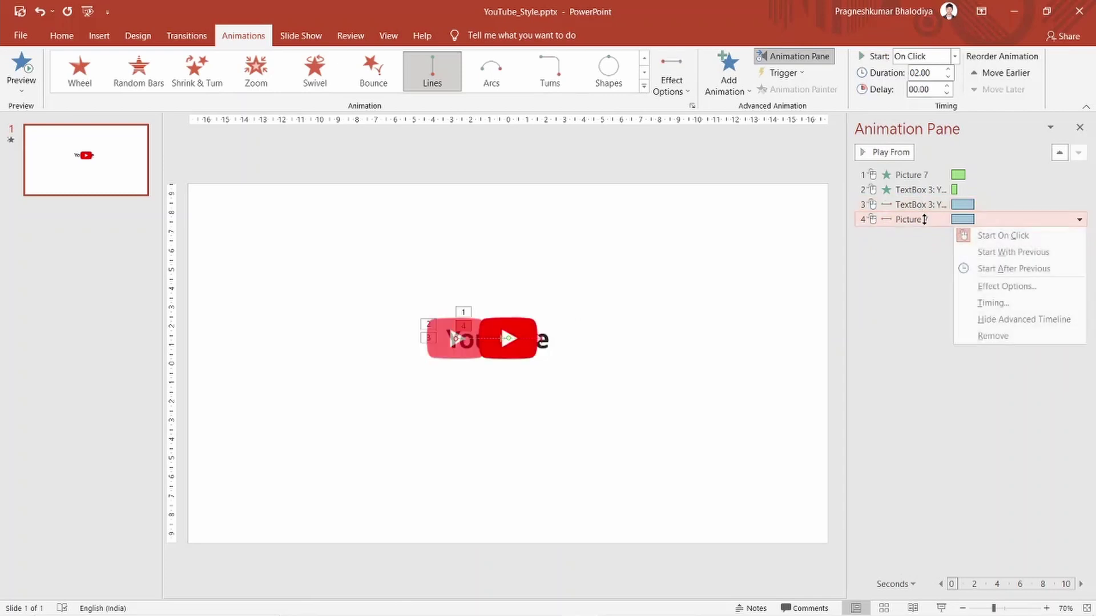
pyautogui.click(990, 252)
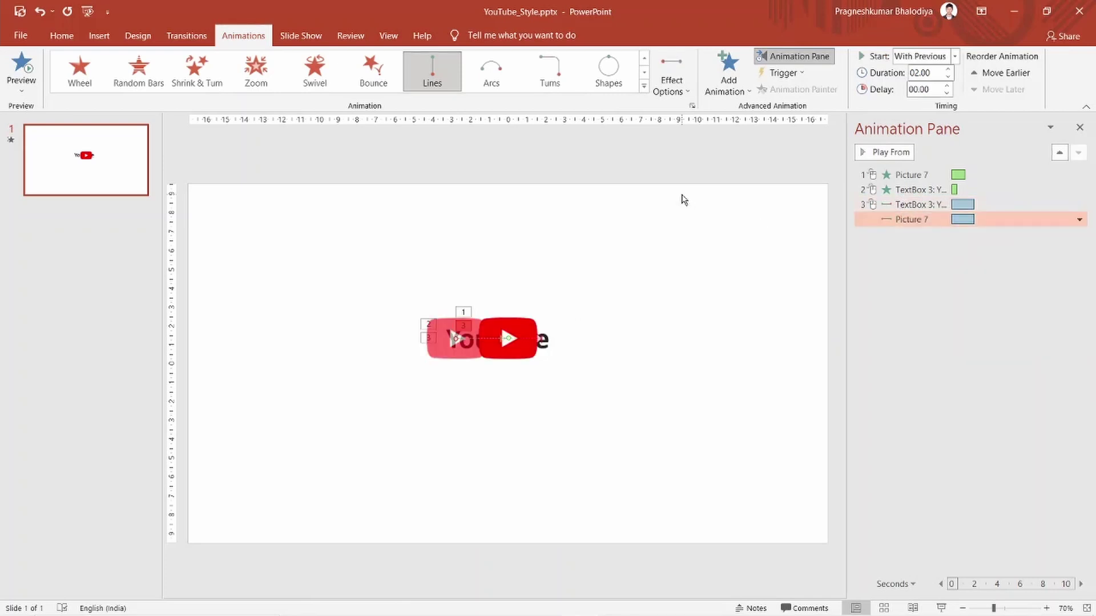
pyautogui.click(709, 204)
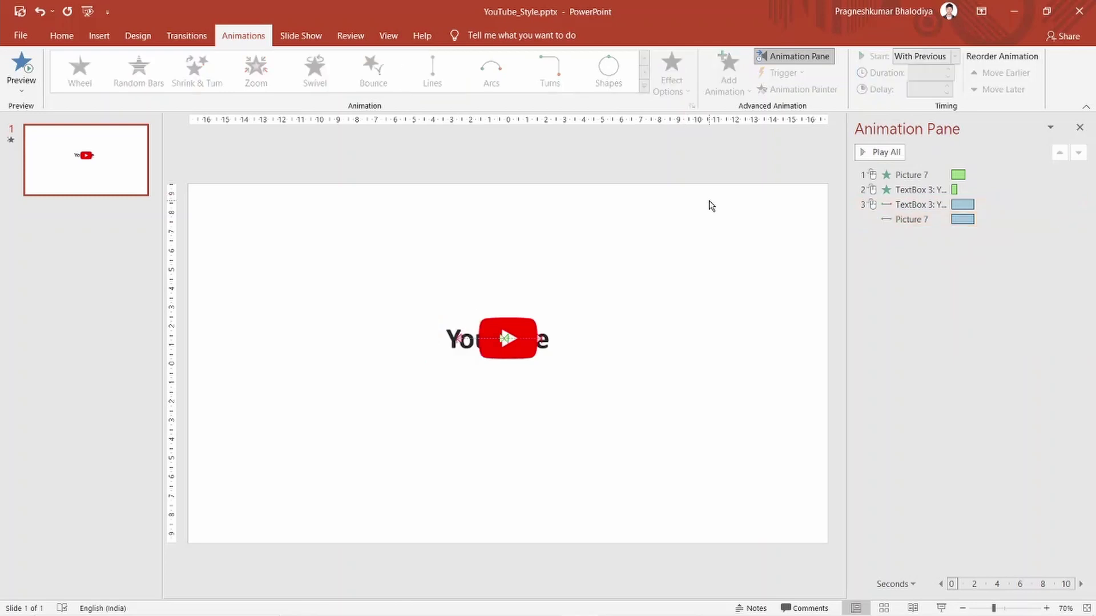
pyautogui.click(864, 155)
pyautogui.click(864, 153)
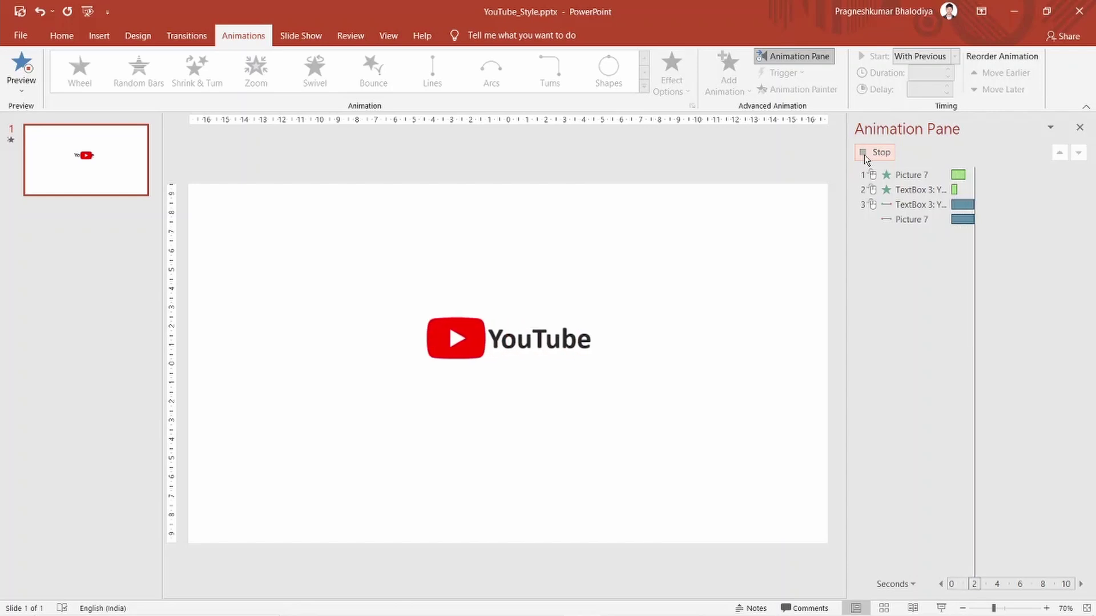
# Set the TextBox 3 slide animation to Start With Previous and preview the intro.
pyautogui.click(903, 207)
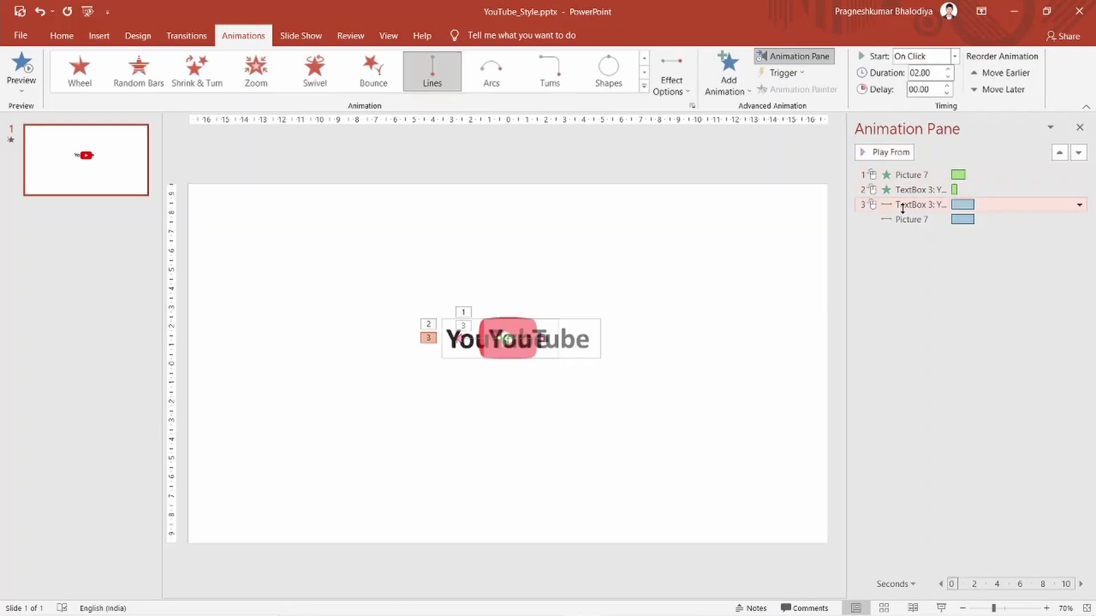
pyautogui.rightClick(902, 207)
pyautogui.click(999, 235)
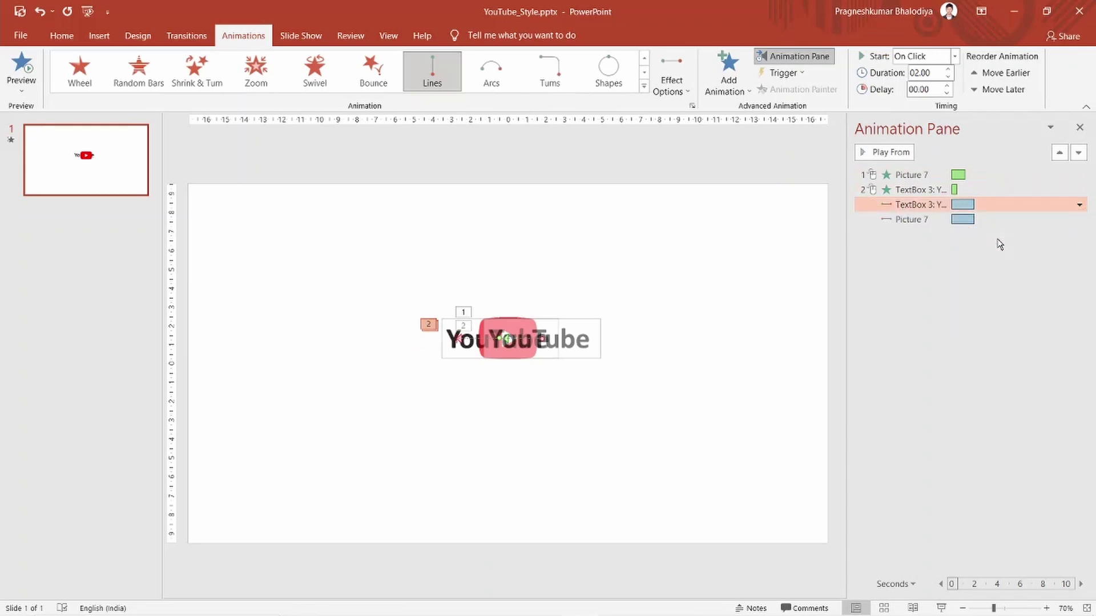
pyautogui.click(792, 228)
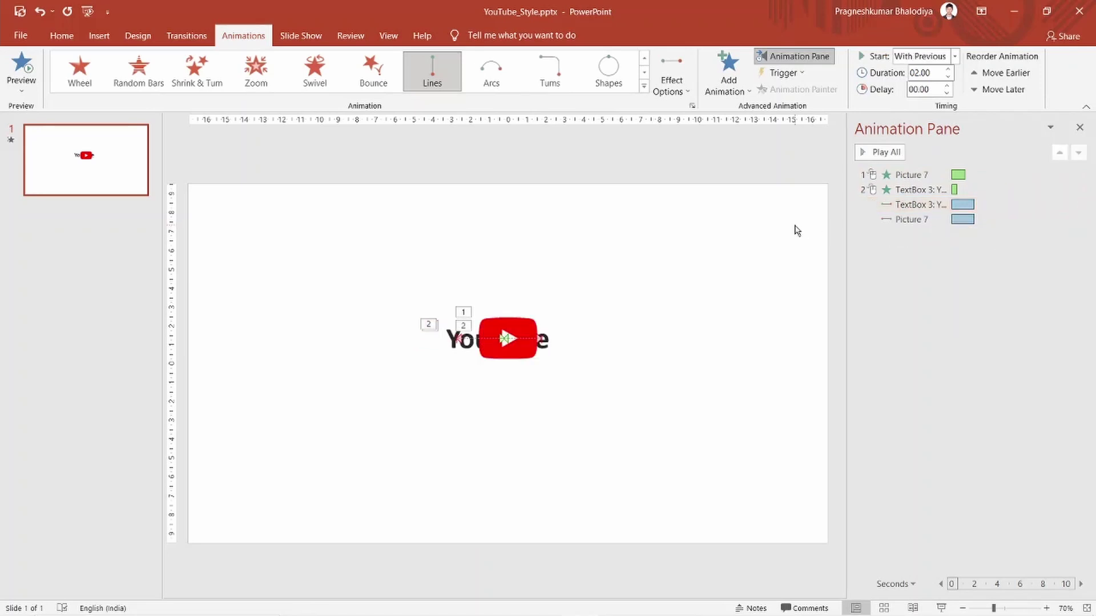
pyautogui.click(891, 152)
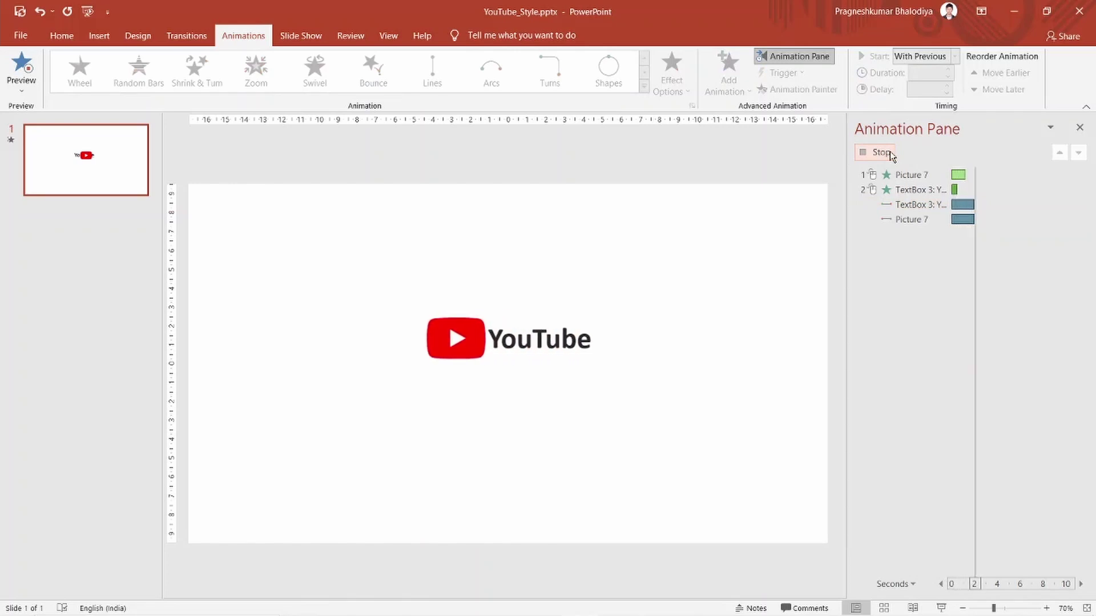
# Select the text's Fade entry, start editing its delay, and preview.
pyautogui.click(931, 189)
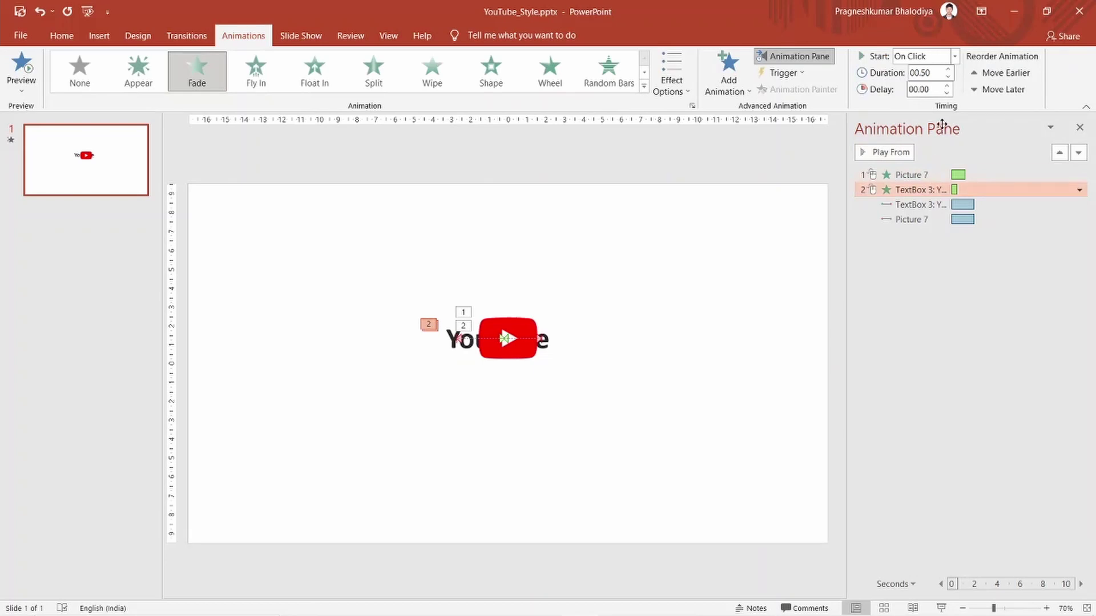
pyautogui.click(919, 88)
pyautogui.click(920, 89)
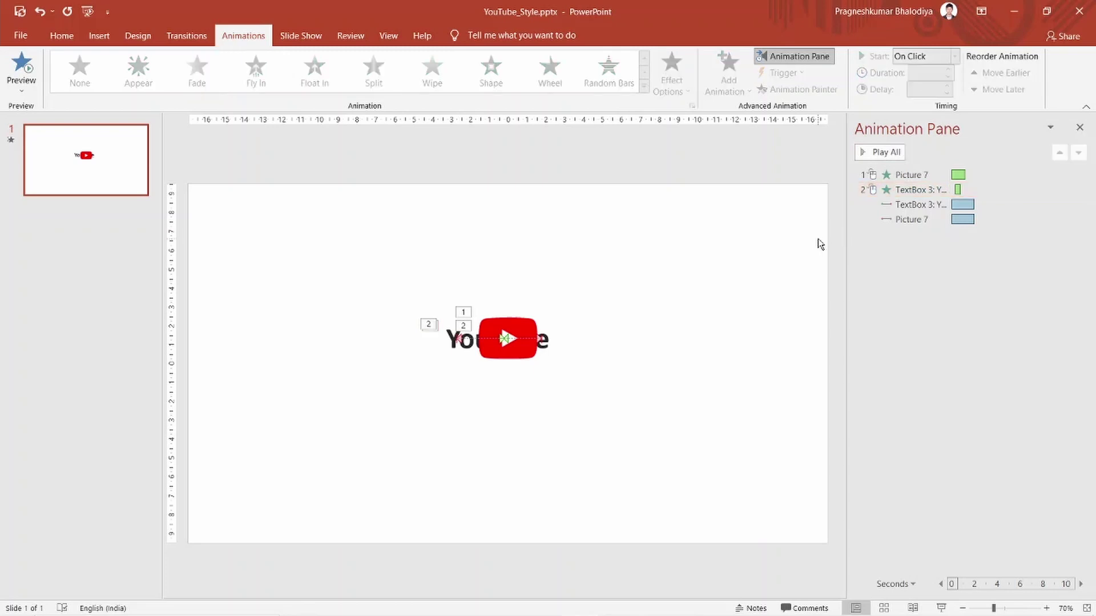
pyautogui.click(881, 152)
# Set the text Fade duration to 01.20 and delay to 00.40, then replay the preview.
pyautogui.click(905, 191)
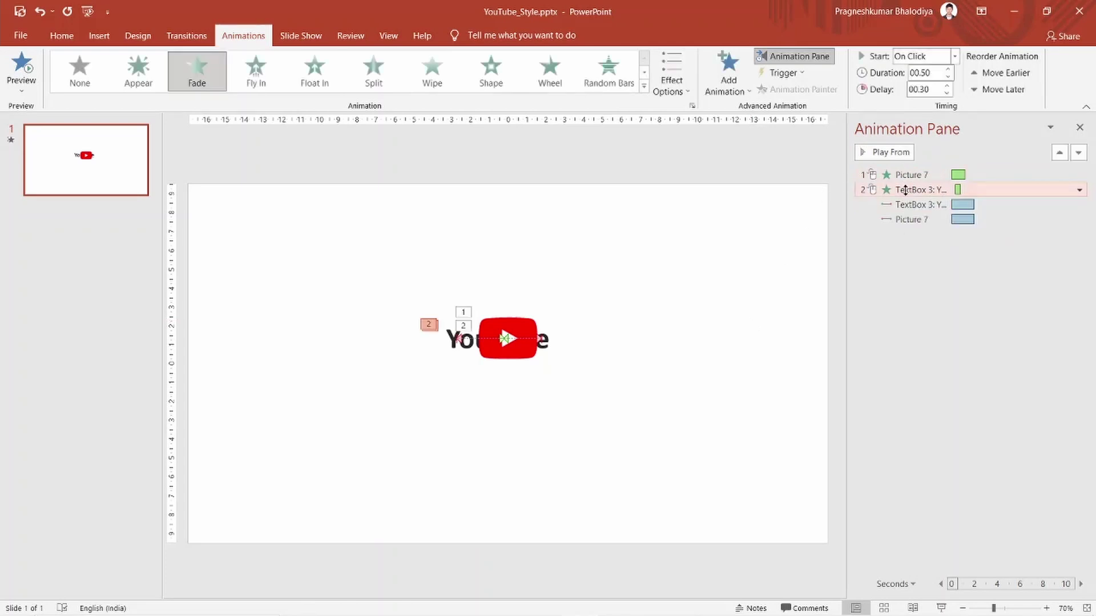
pyautogui.click(919, 73)
pyautogui.write('01.2')
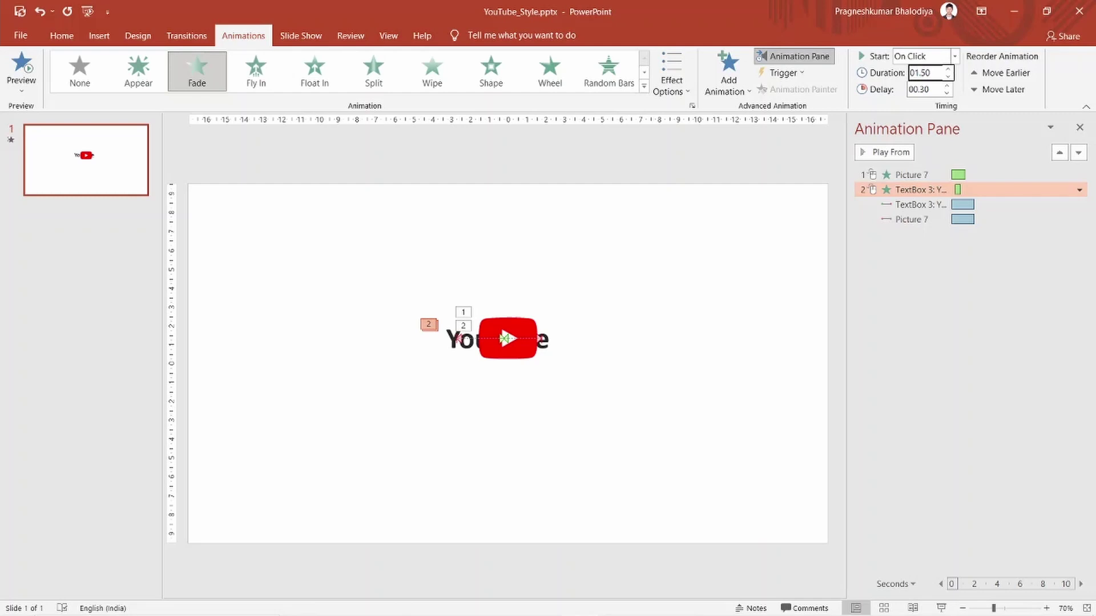
pyautogui.click(920, 89)
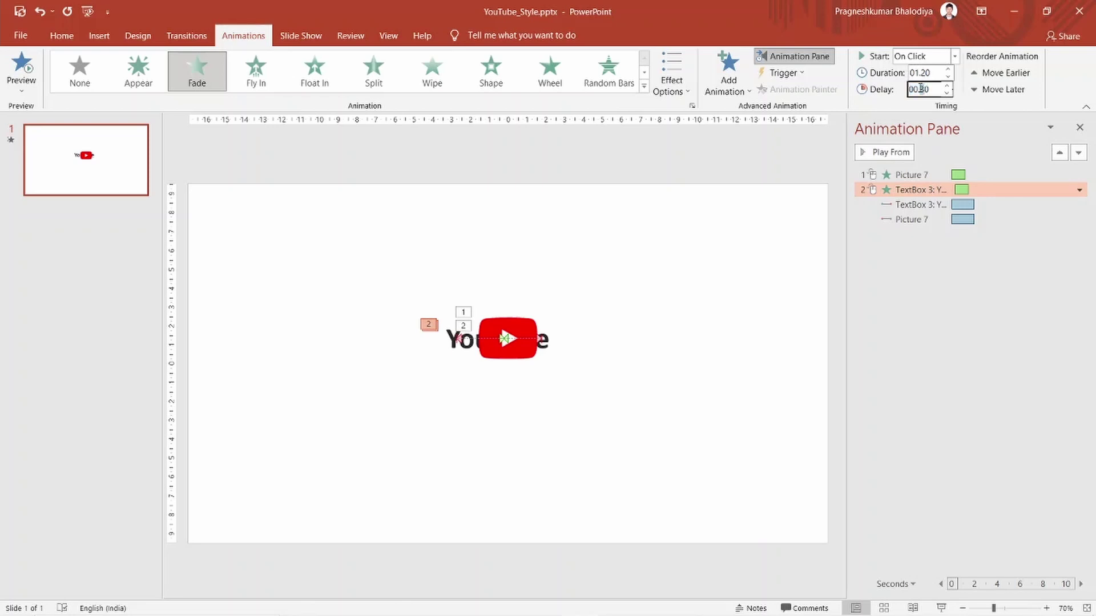
pyautogui.write('4')
pyautogui.press('Return')
pyautogui.click(808, 210)
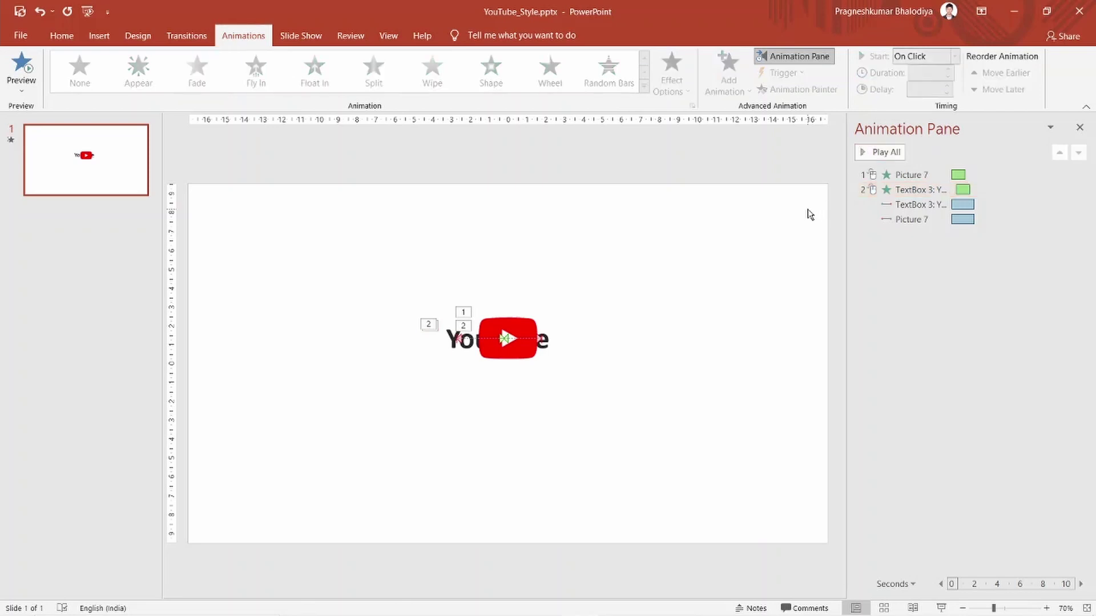
pyautogui.click(867, 156)
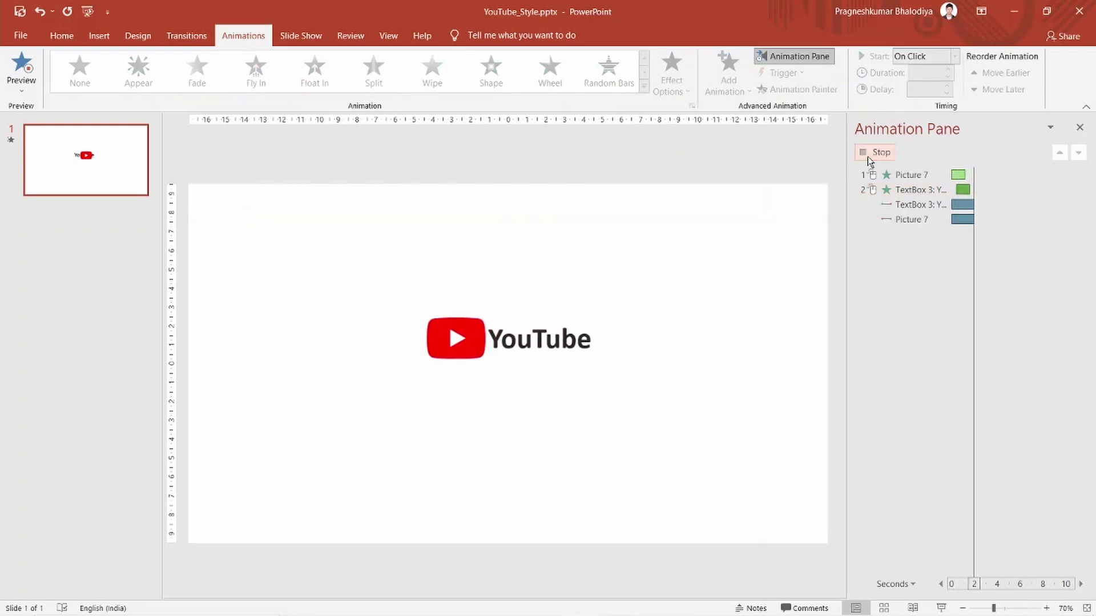
pyautogui.click(868, 157)
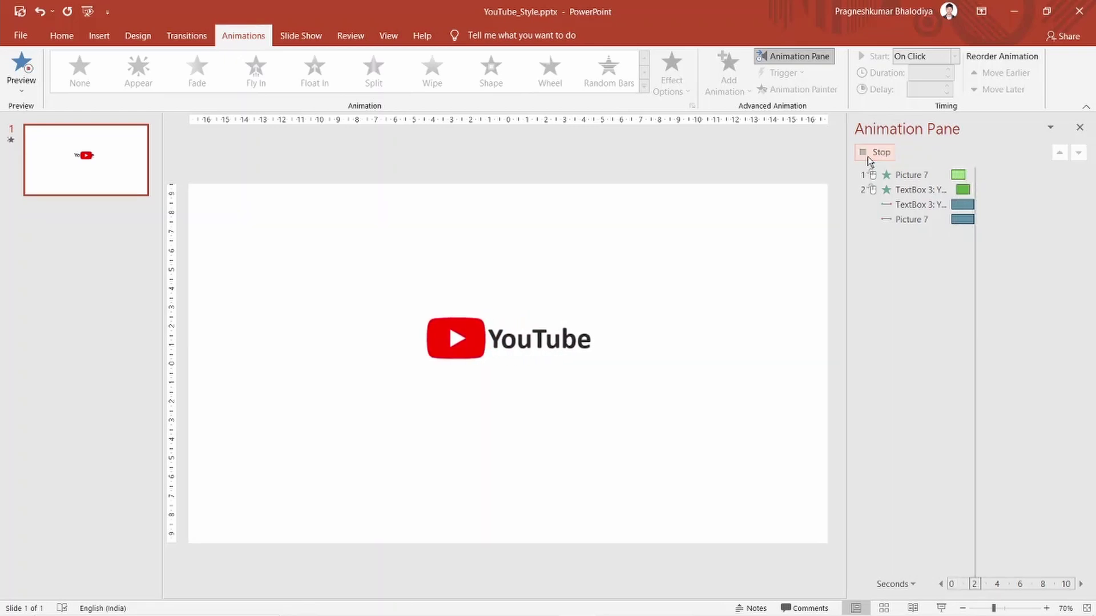
pyautogui.click(868, 156)
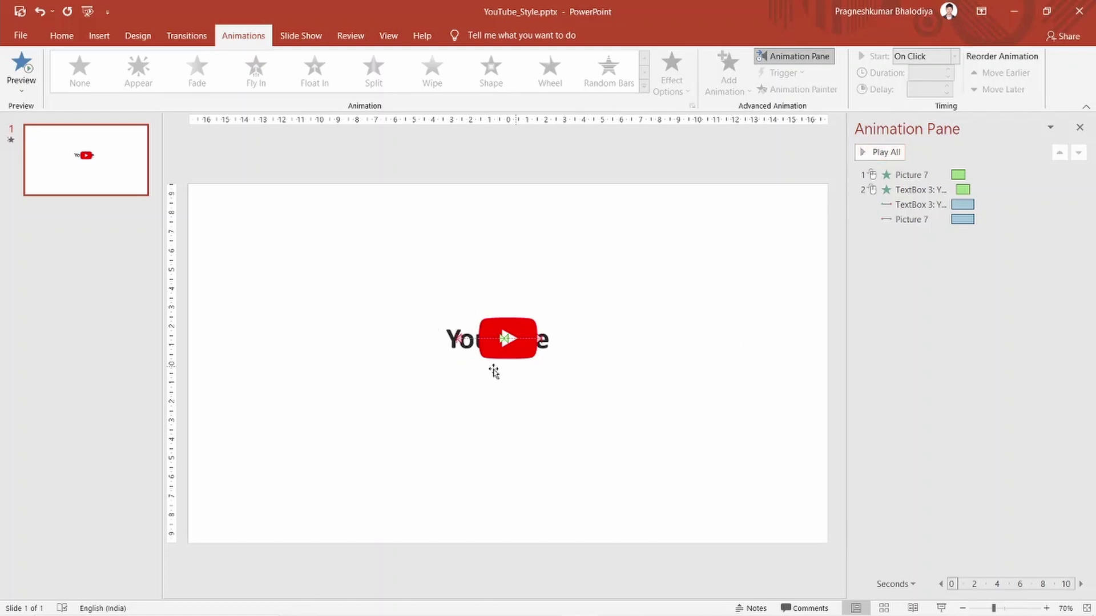
pyautogui.click(455, 349)
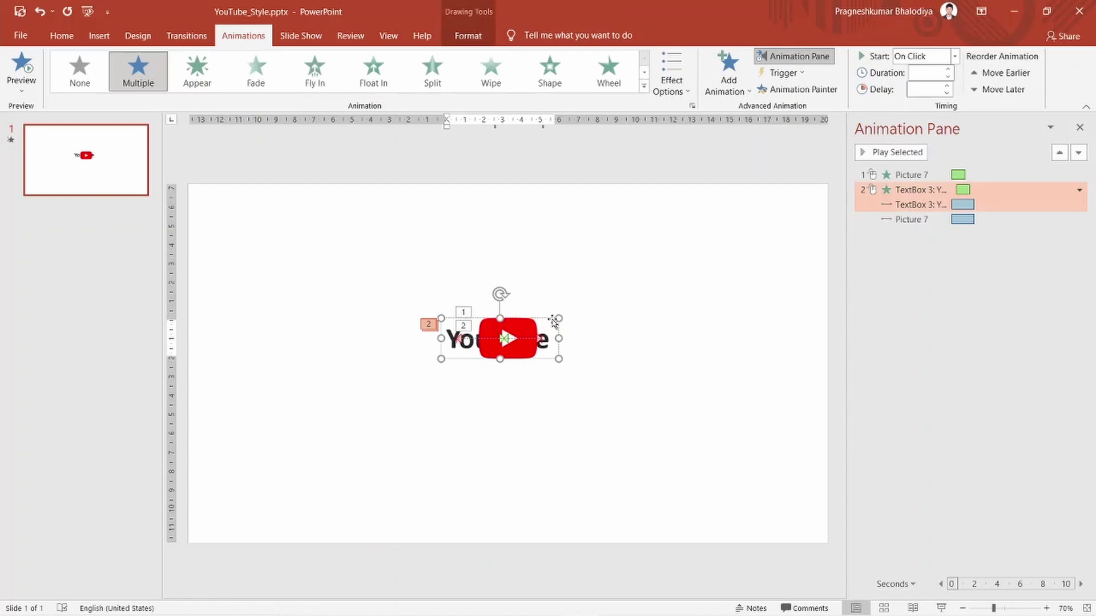
# Nudge the YouTube text box four steps right and preview the animations.
pyautogui.click(553, 323)
pyautogui.hotkey('ctrl', 'Right')
pyautogui.hotkey('ctrl', 'Right')
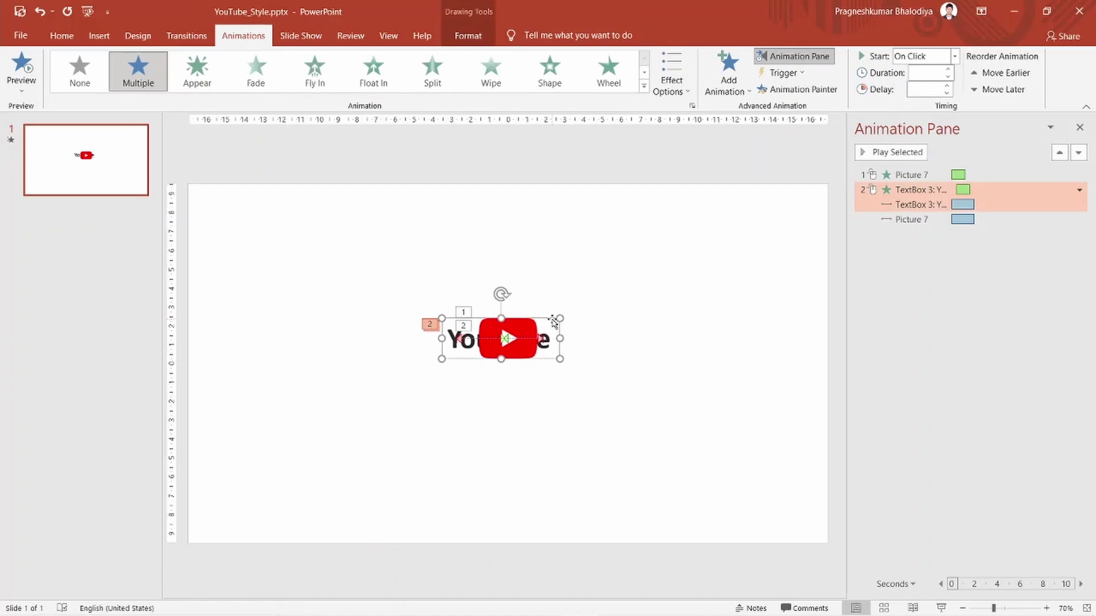
pyautogui.hotkey('ctrl', 'Right')
pyautogui.hotkey('ctrl', 'Right')
pyautogui.hotkey('ctrl', 'Right')
pyautogui.hotkey('ctrl', 'Right')
pyautogui.hotkey('ctrl', 'Right')
pyautogui.hotkey('ctrl', 'Right')
pyautogui.hotkey('ctrl', 'Right')
pyautogui.hotkey('ctrl', 'Right')
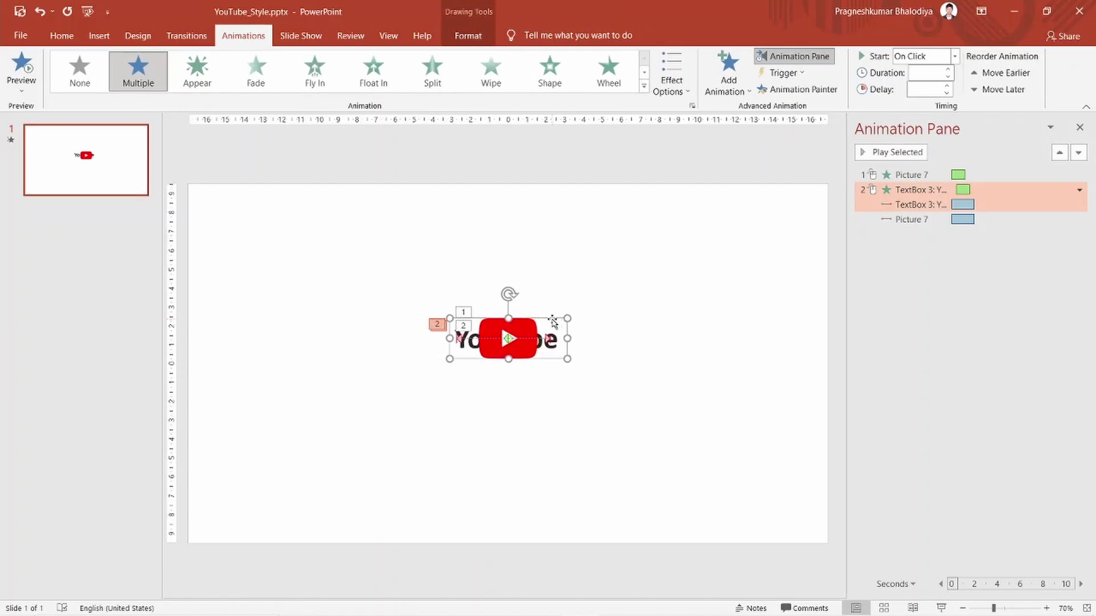
pyautogui.hotkey('ctrl', 'Right')
pyautogui.hotkey('ctrl', 'Right')
pyautogui.hotkey('ctrl', 'Right')
pyautogui.hotkey('ctrl', 'Right')
pyautogui.hotkey('ctrl', 'Right')
pyautogui.hotkey('ctrl', 'Right')
pyautogui.hotkey('ctrl', 'Right')
pyautogui.hotkey('ctrl', 'Right')
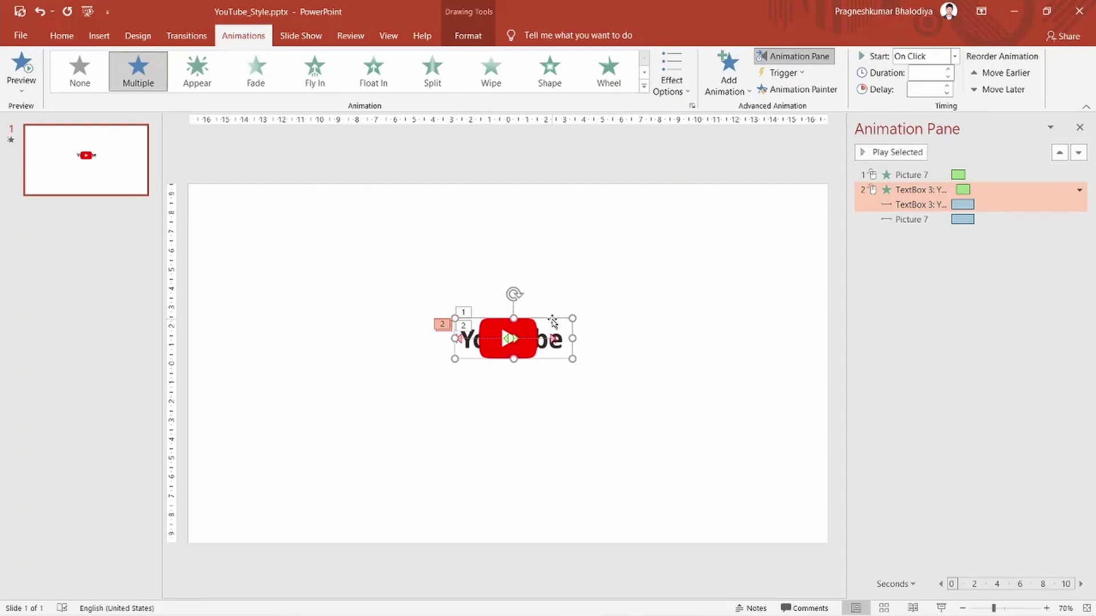
pyautogui.hotkey('ctrl', 'Right')
pyautogui.click(684, 229)
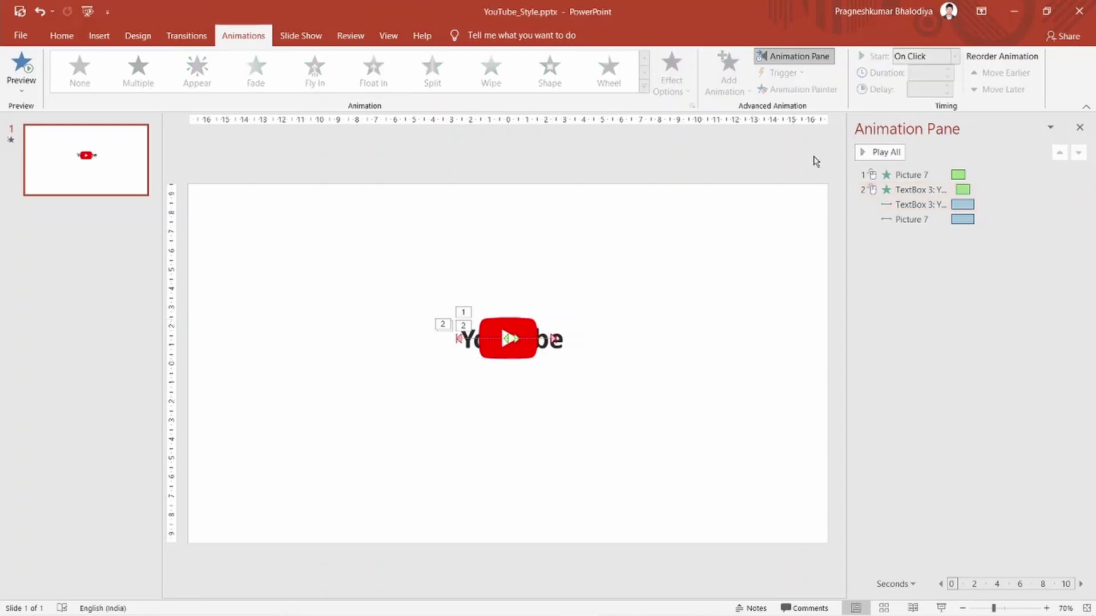
pyautogui.click(875, 152)
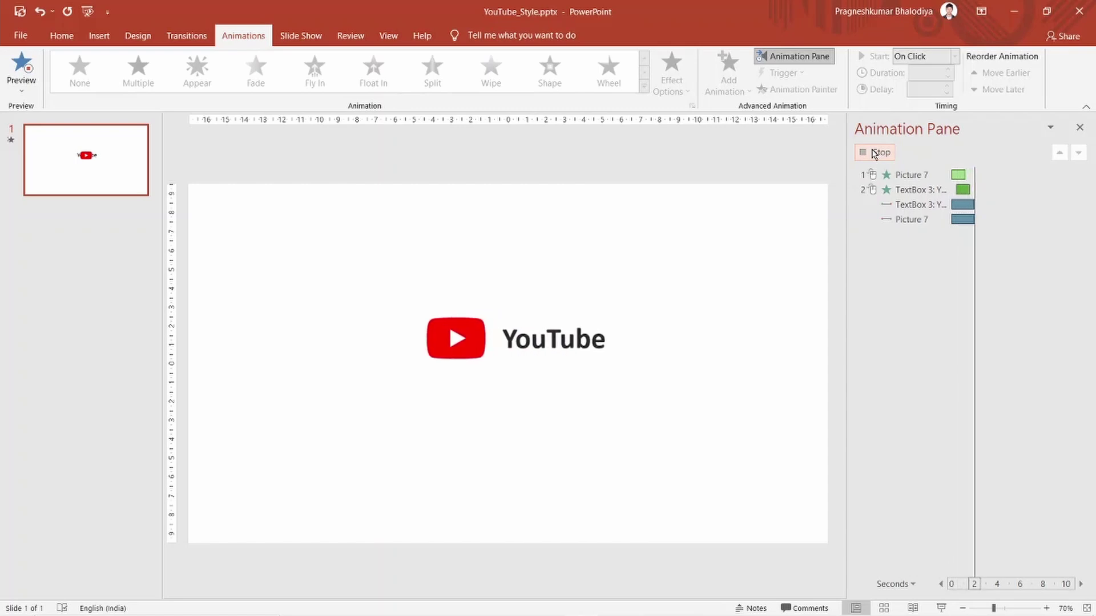
# Inspect the text's motion path, preview again, undo the last change, and select the play-icon picture.
pyautogui.click(558, 353)
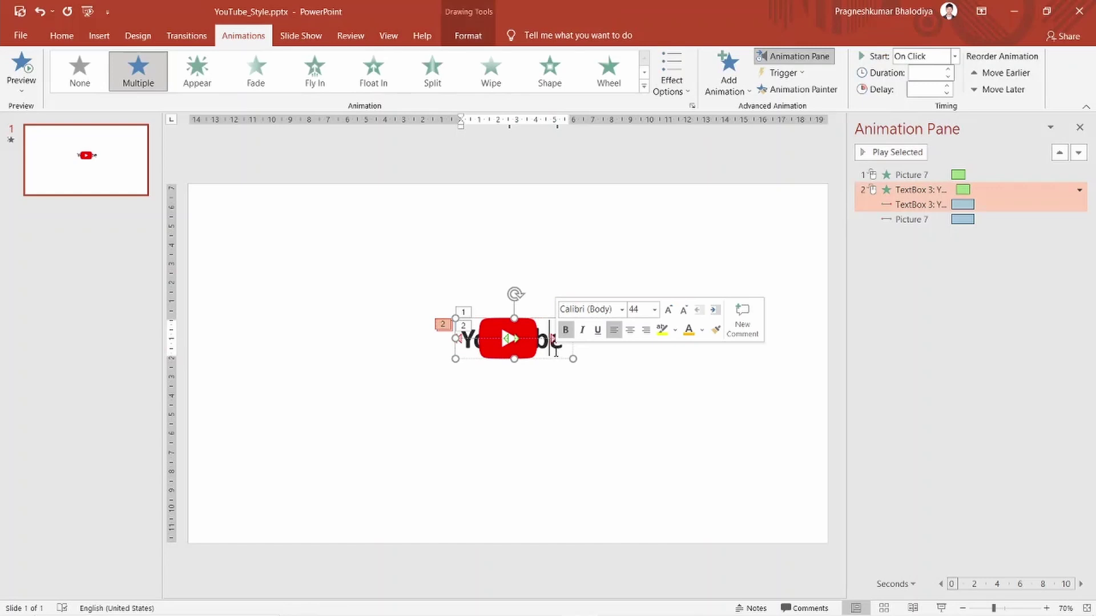
pyautogui.click(551, 340)
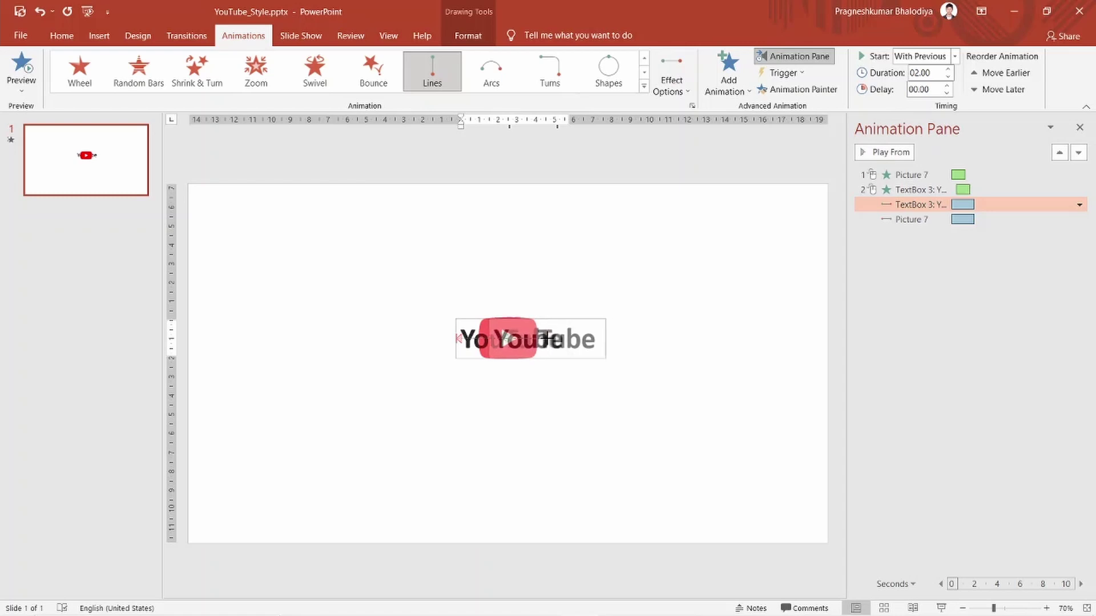
pyautogui.click(622, 290)
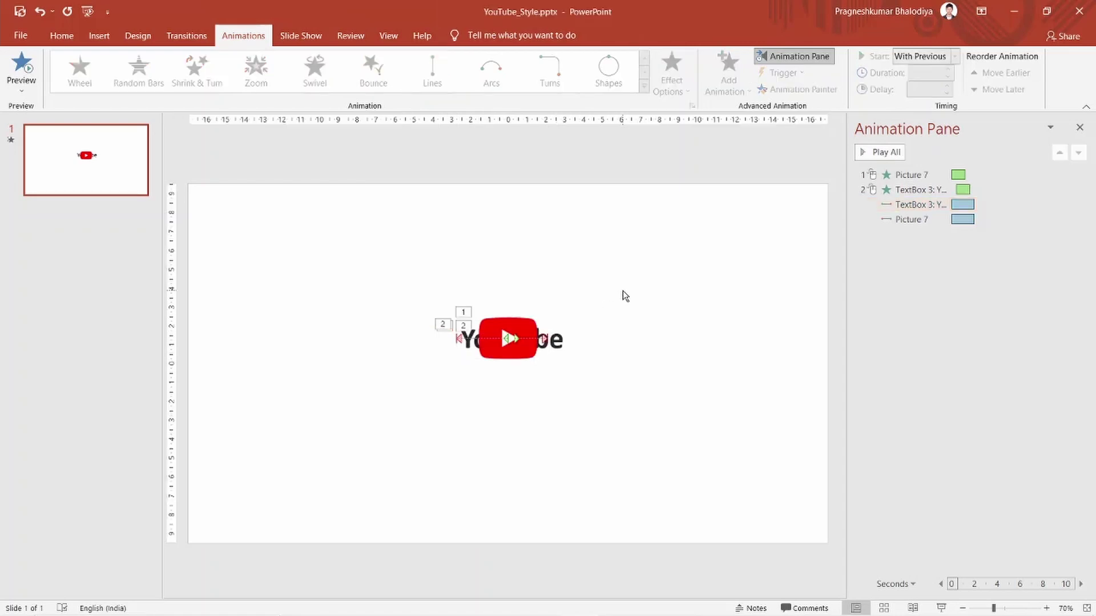
pyautogui.click(856, 155)
pyautogui.click(546, 341)
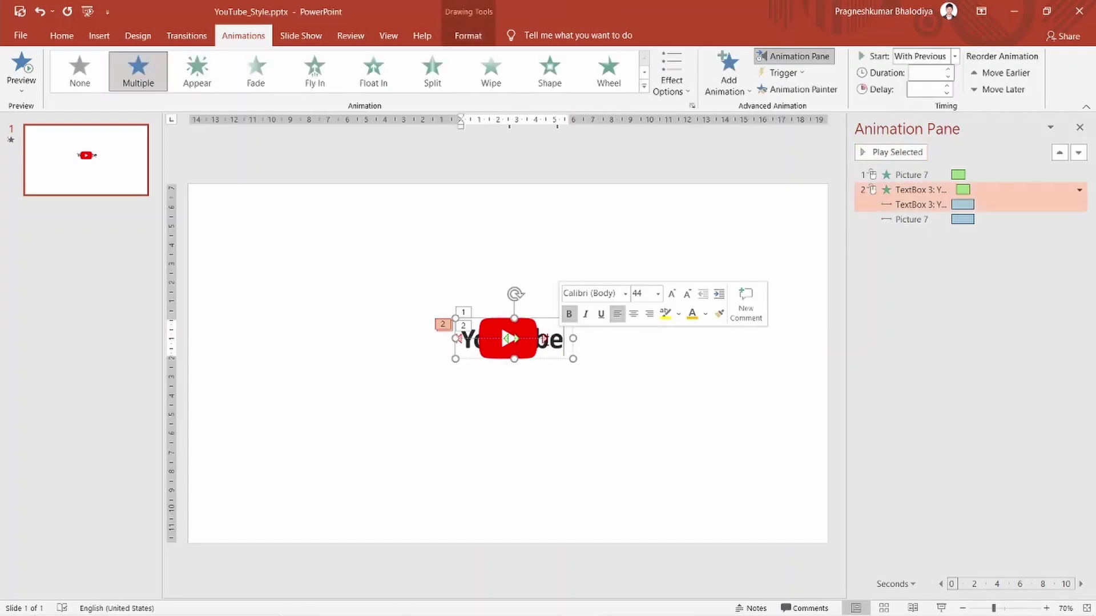
pyautogui.click(542, 340)
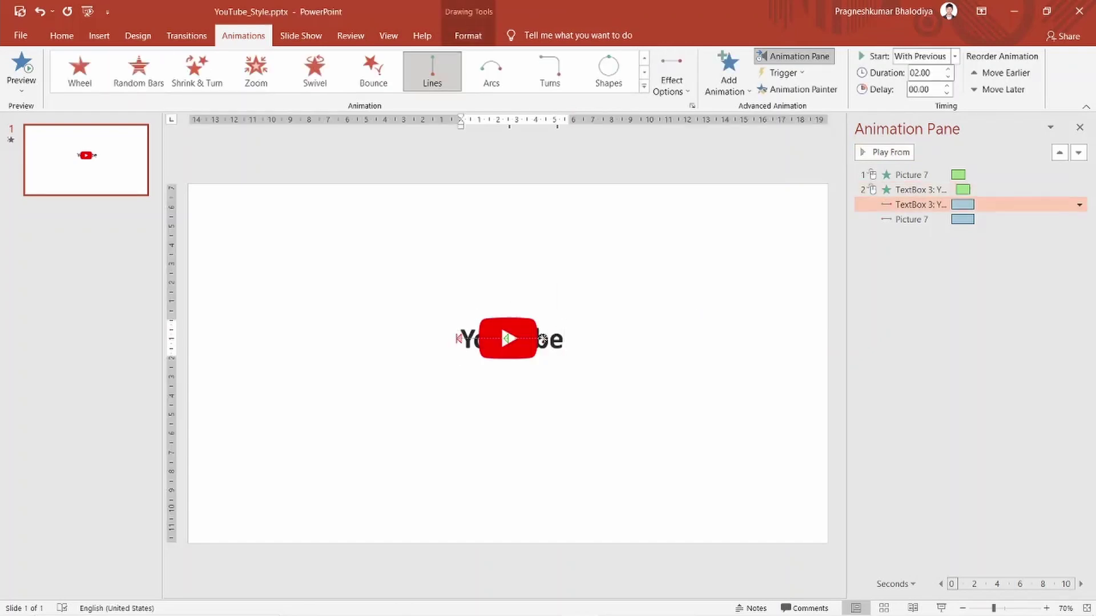
pyautogui.click(542, 341)
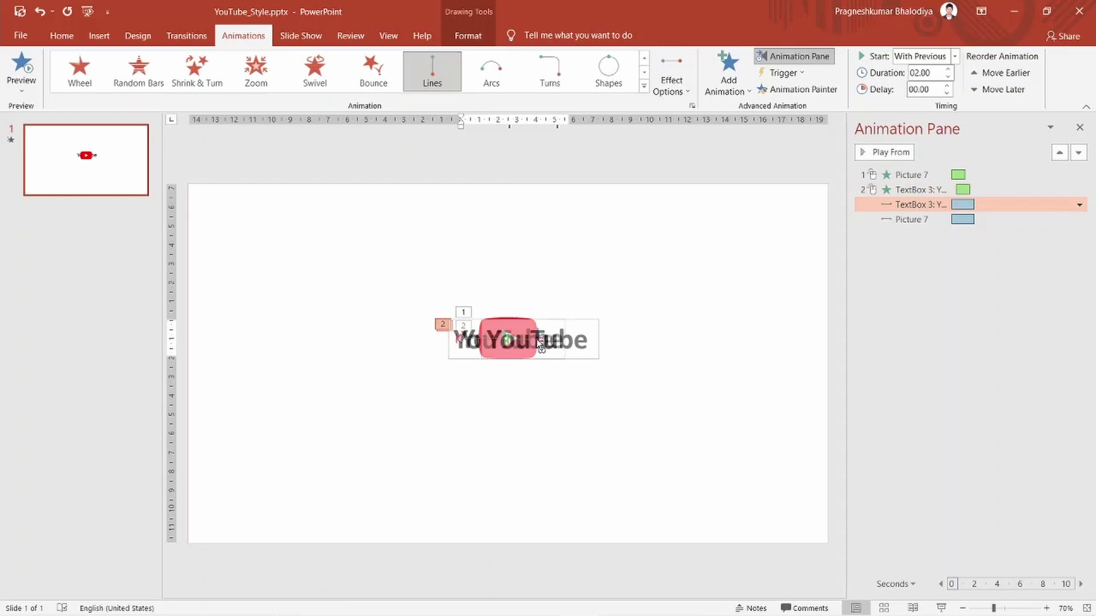
pyautogui.hotkey('ctrl', 'z')
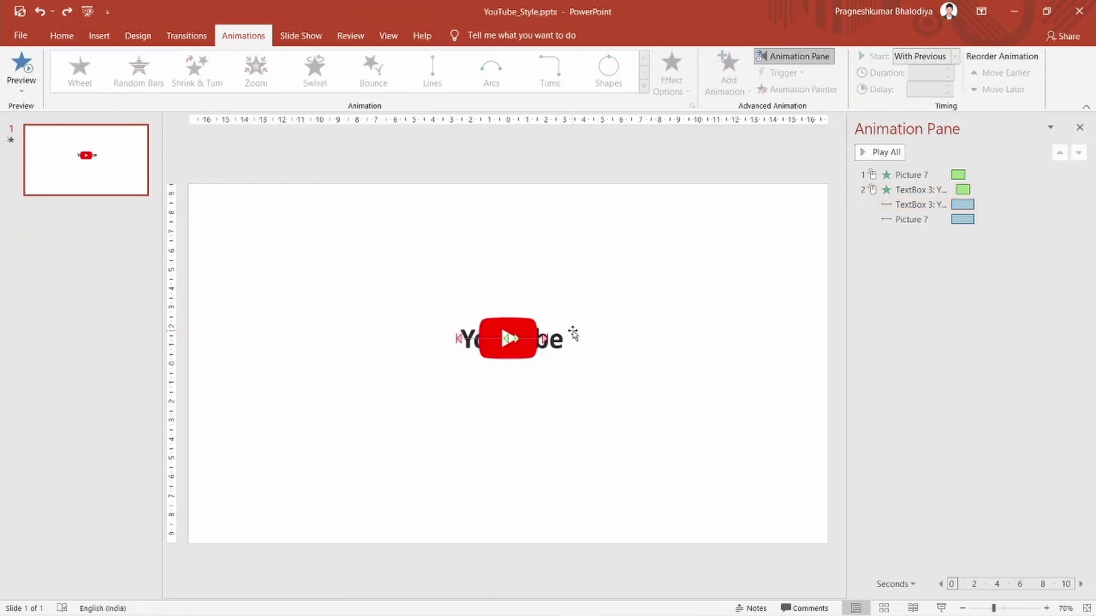
pyautogui.click(570, 331)
pyautogui.click(523, 330)
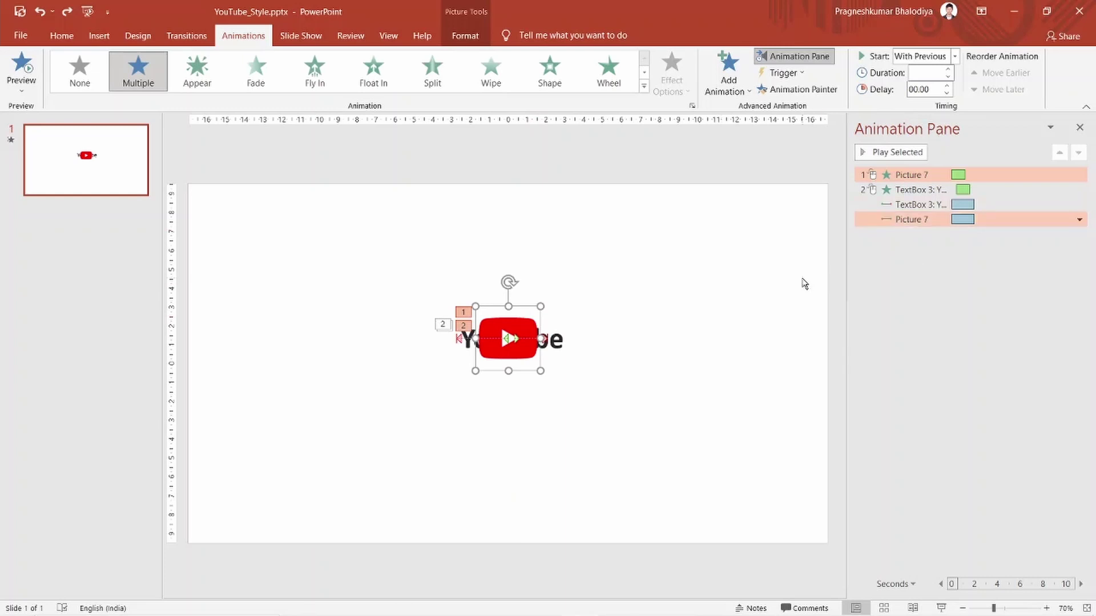
pyautogui.click(924, 153)
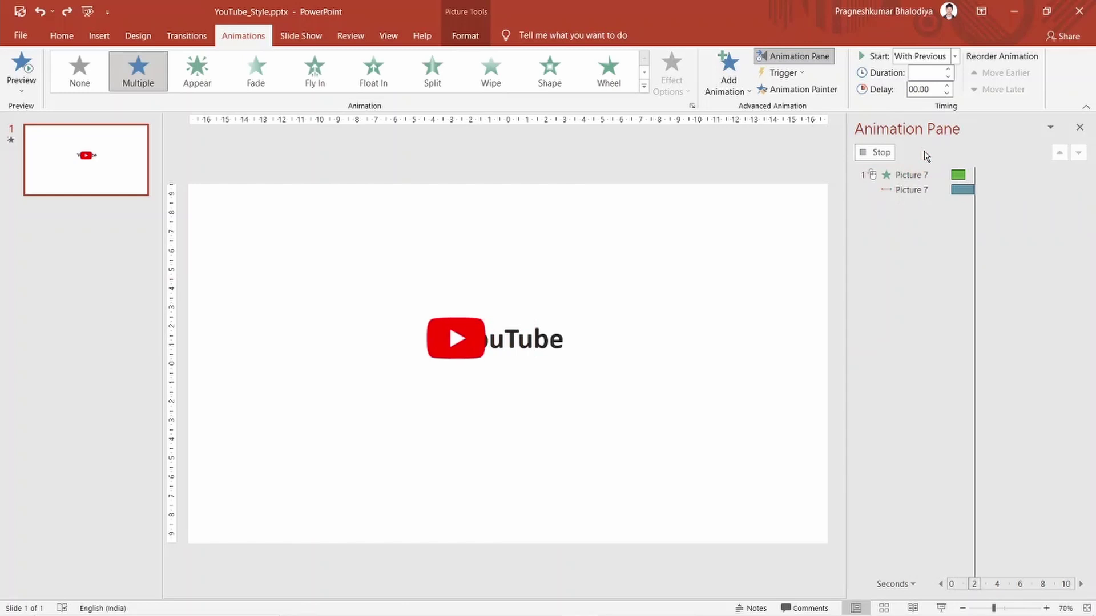
pyautogui.click(912, 155)
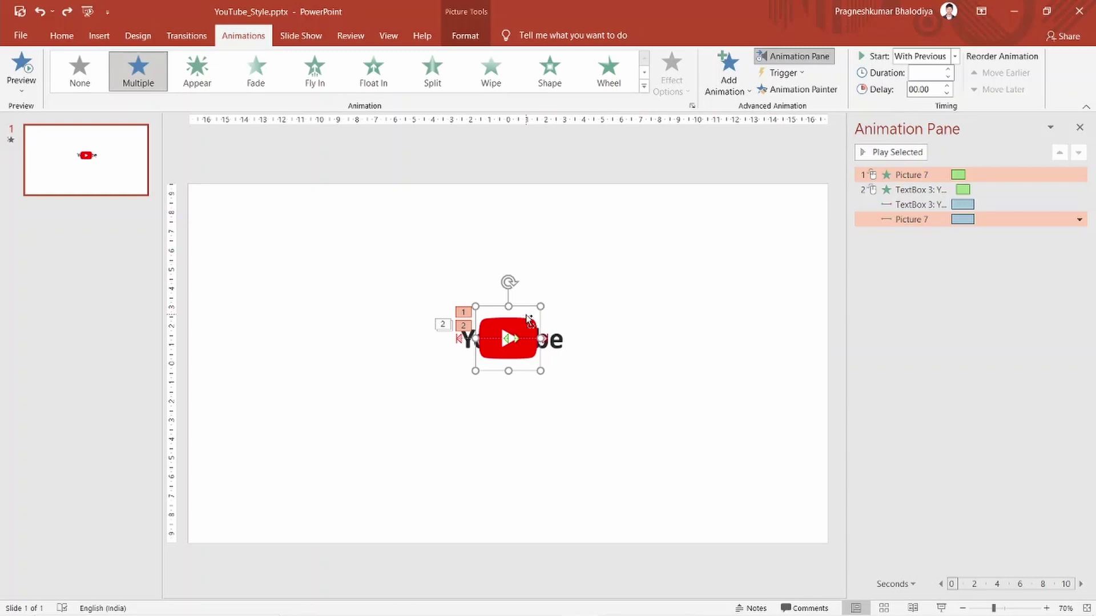
pyautogui.press('Delete')
# Add a blank slide 2 without placeholders and paste the play icon onto it.
pyautogui.rightClick(94, 272)
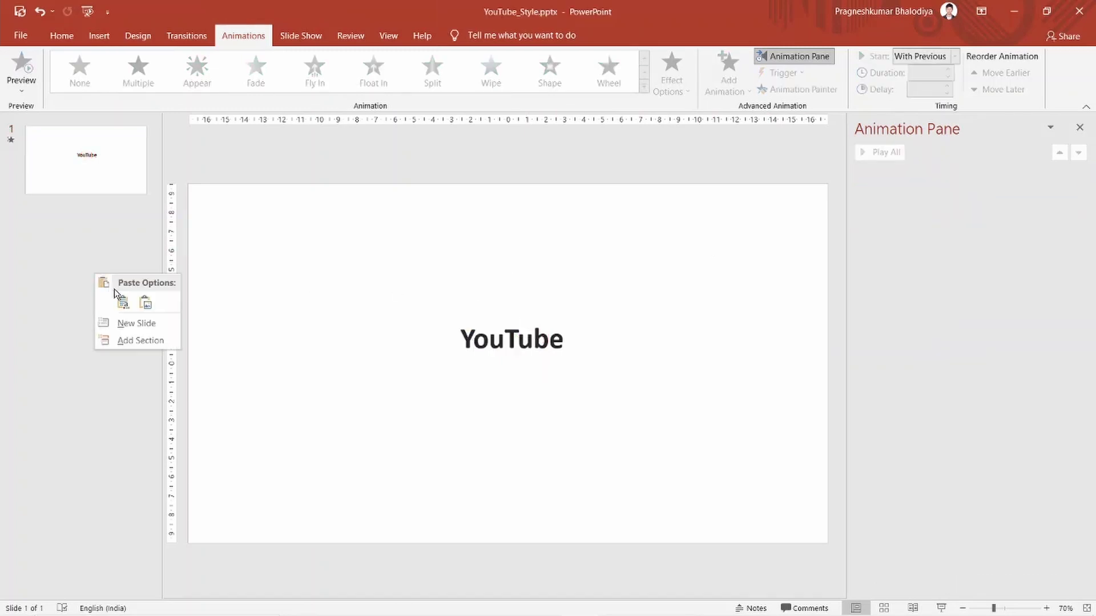
pyautogui.click(122, 322)
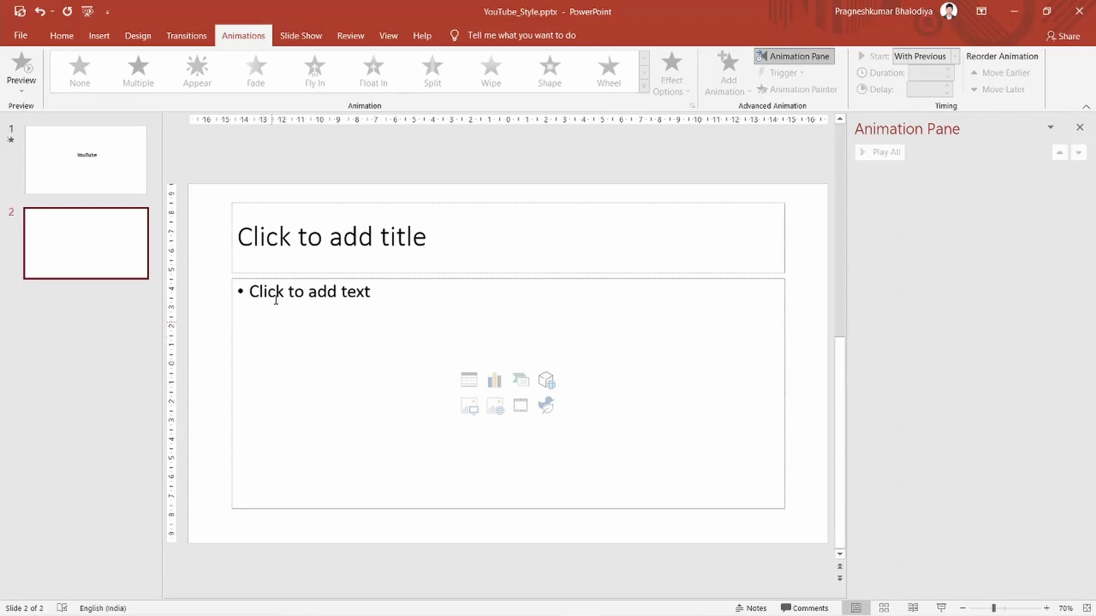
pyautogui.click(191, 323)
pyautogui.hotkey('ctrl', 'a')
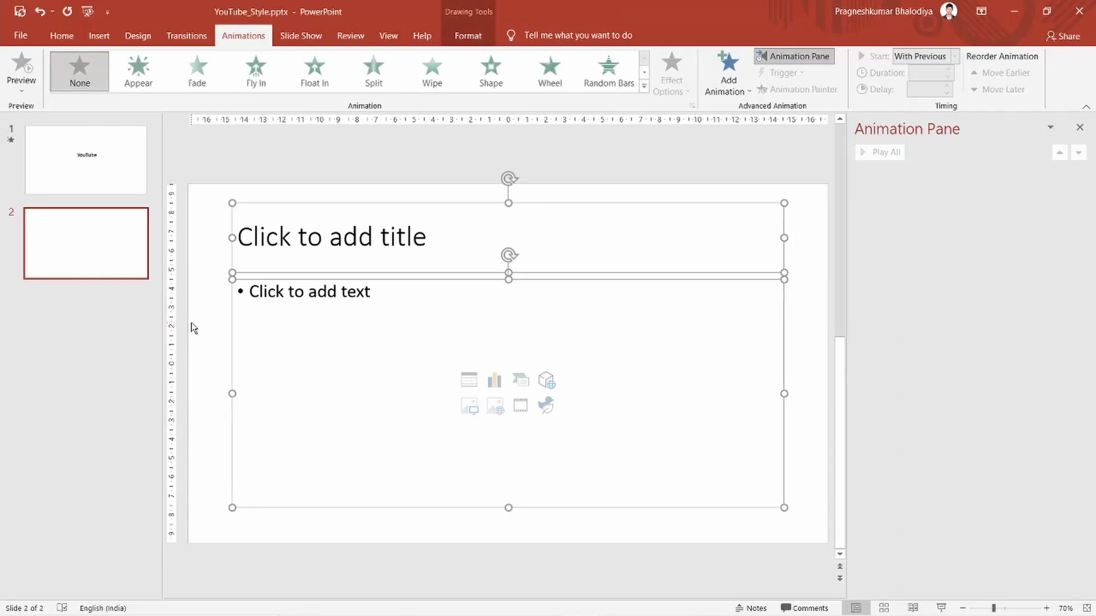
pyautogui.press('Delete')
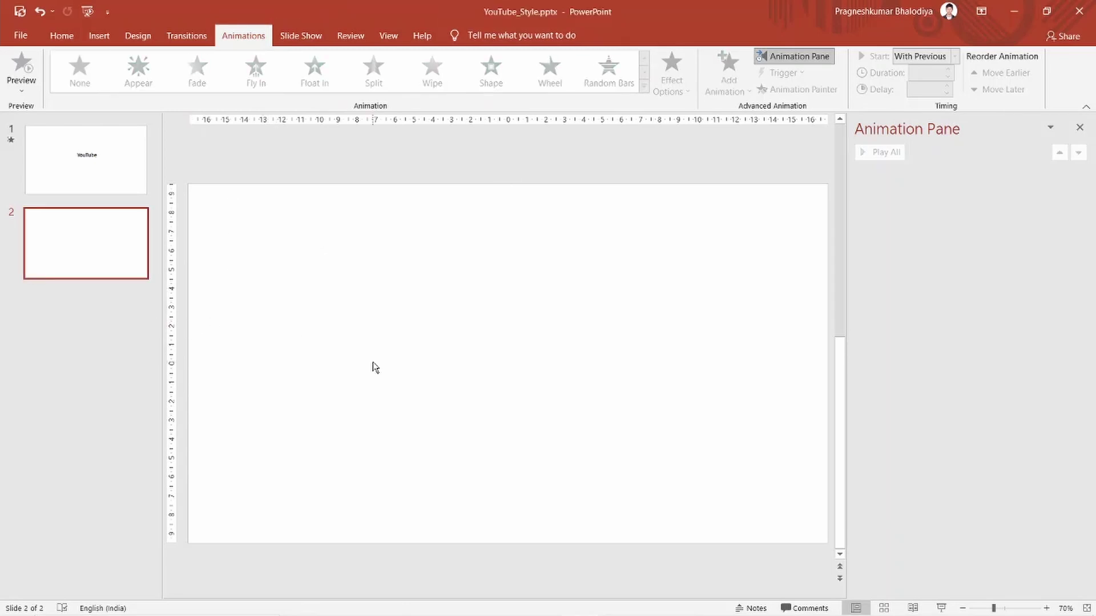
pyautogui.hotkey('ctrl', 'v')
pyautogui.click(475, 236)
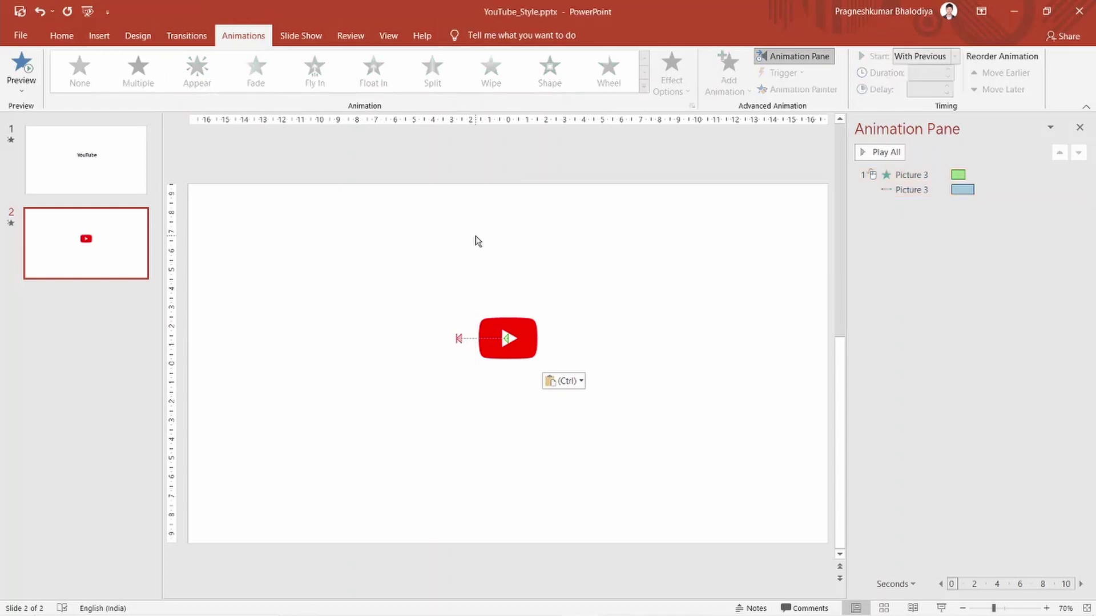
# Return to slide 1 and preview the YouTube text animation on its own.
pyautogui.click(130, 165)
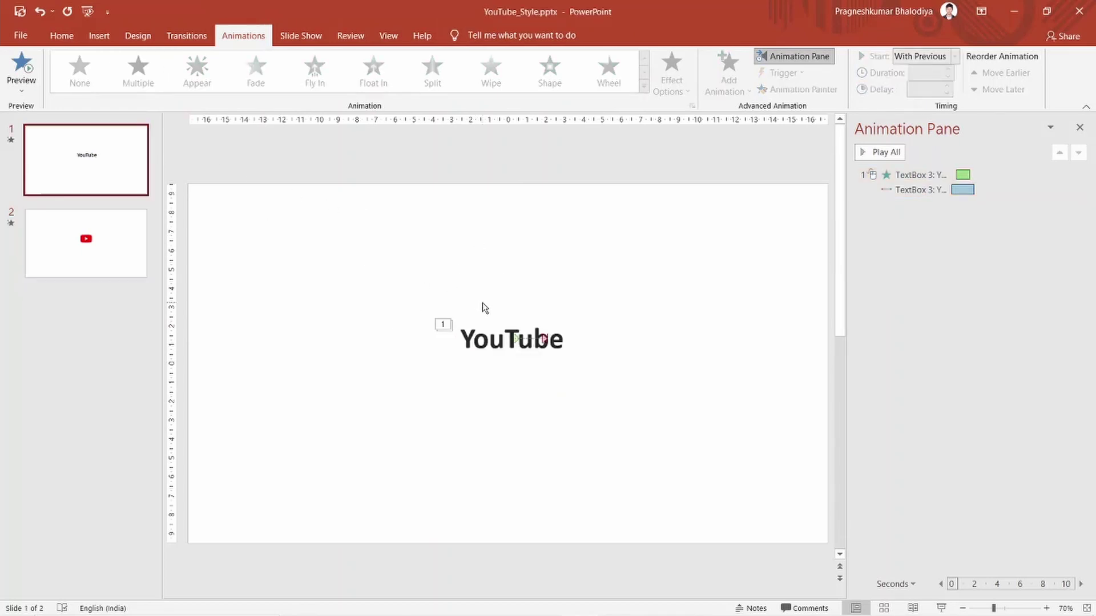
pyautogui.click(475, 326)
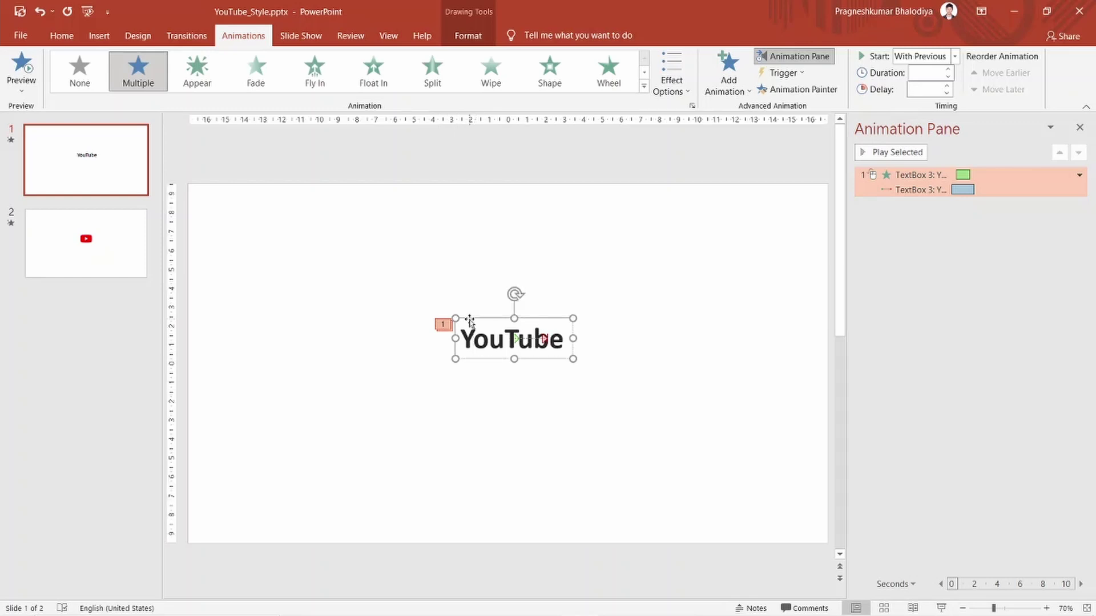
pyautogui.press('Escape')
pyautogui.click(754, 308)
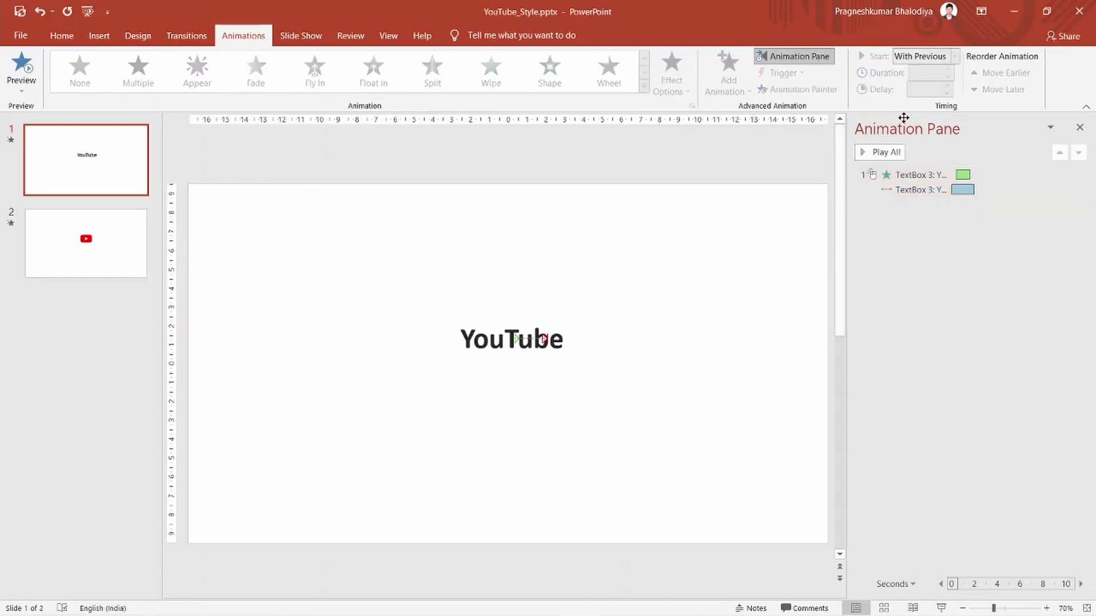
pyautogui.click(887, 150)
# Pull the text's motion path end point slightly left and replay the preview.
pyautogui.click(542, 339)
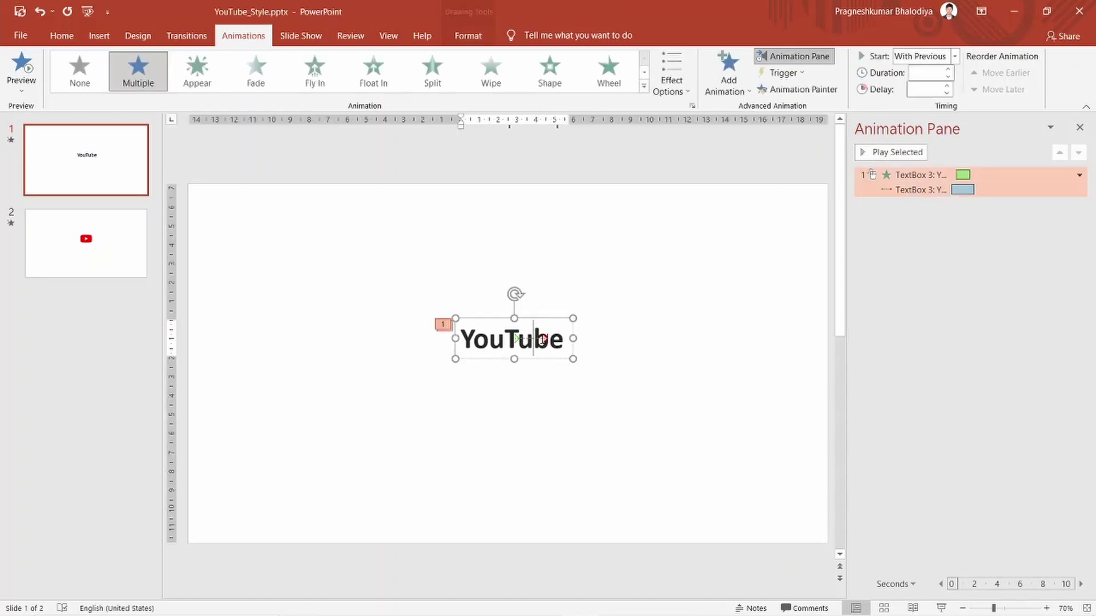
pyautogui.click(542, 339)
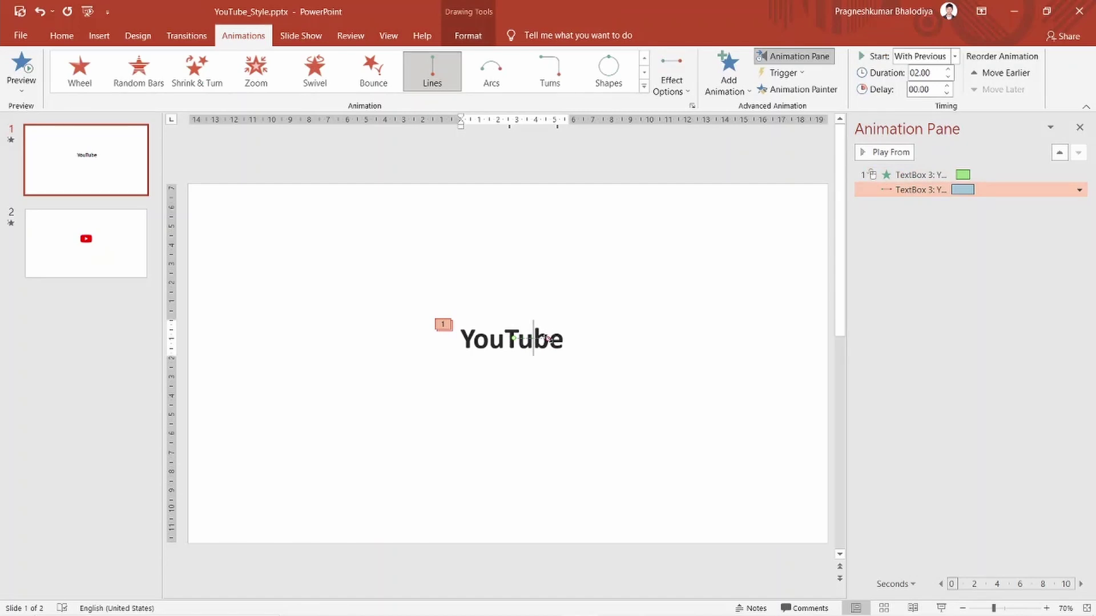
pyautogui.click(546, 338)
pyautogui.moveTo(547, 338); pyautogui.dragTo(542, 339)
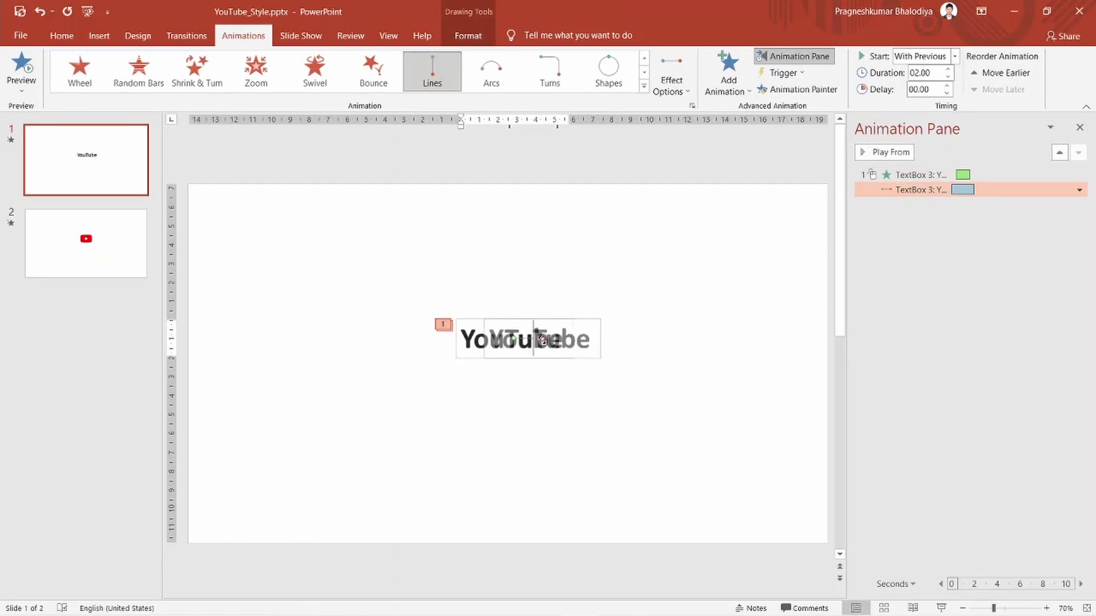
pyautogui.click(649, 338)
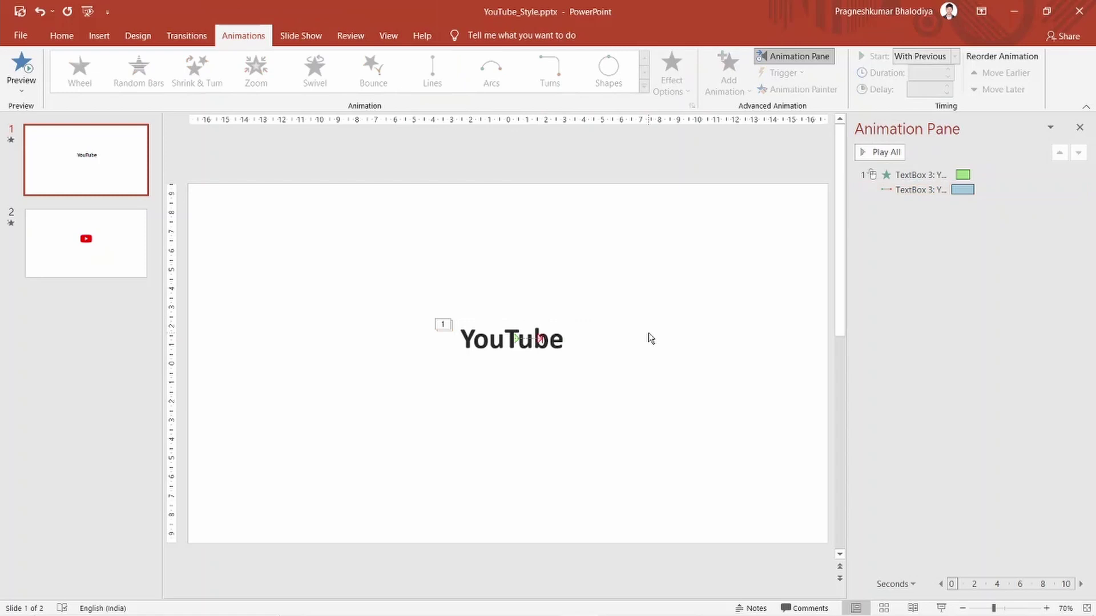
pyautogui.click(863, 154)
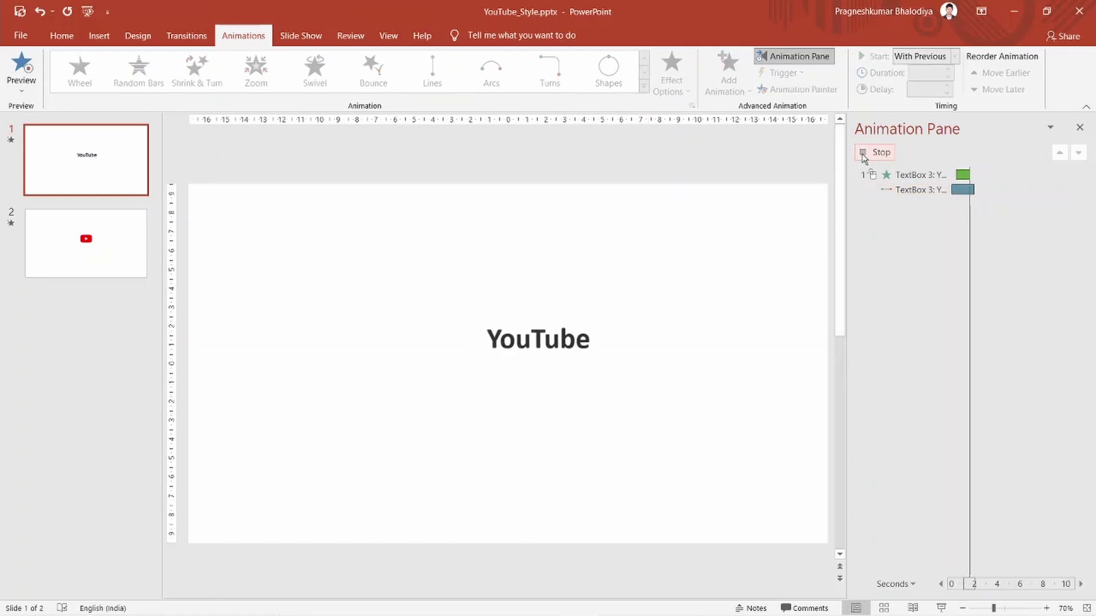
pyautogui.click(863, 154)
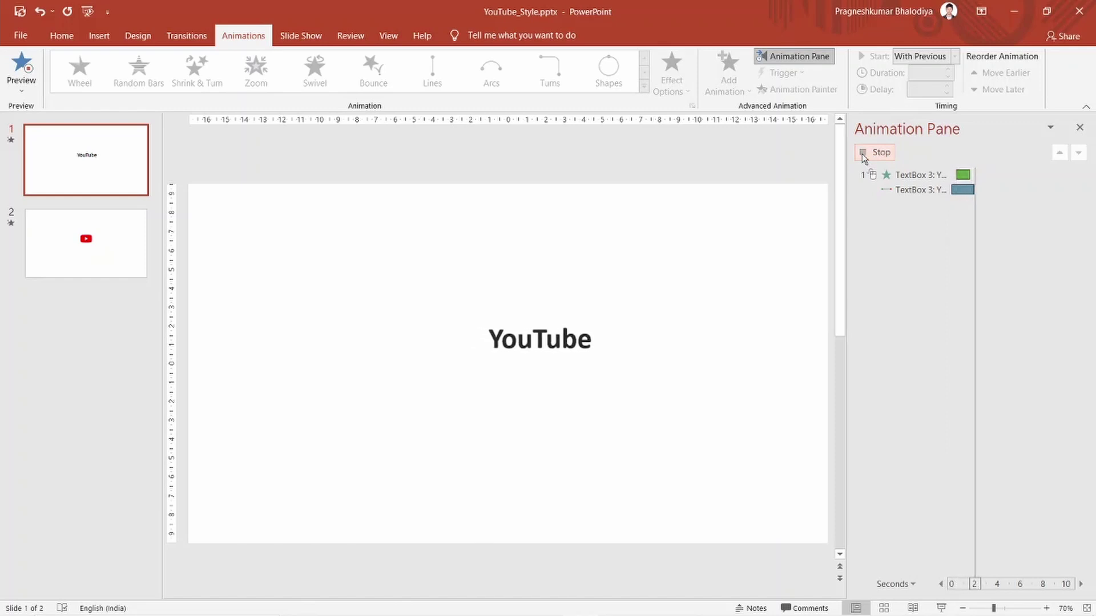
# Check the text Fade's 01.20 duration, preview once more, then go to slide 2.
pyautogui.click(972, 175)
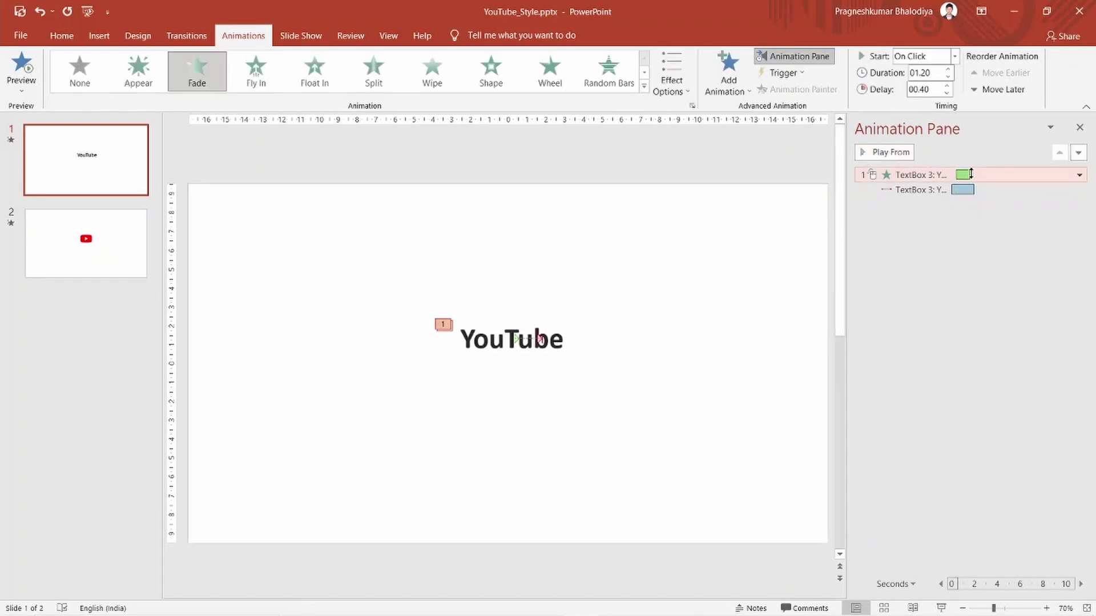
pyautogui.doubleClick(925, 72)
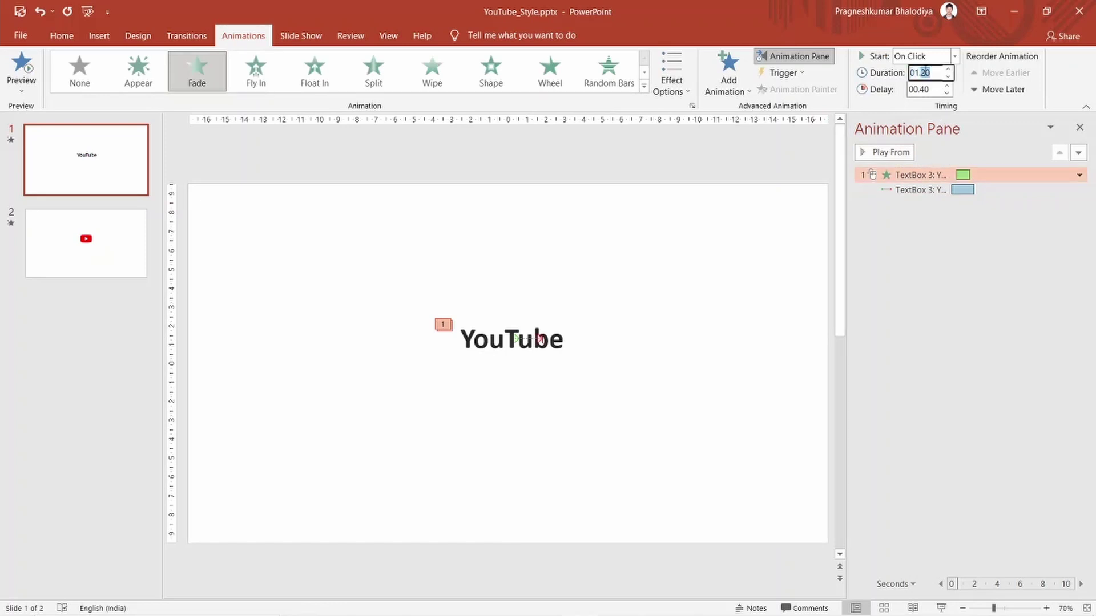
pyautogui.click(792, 205)
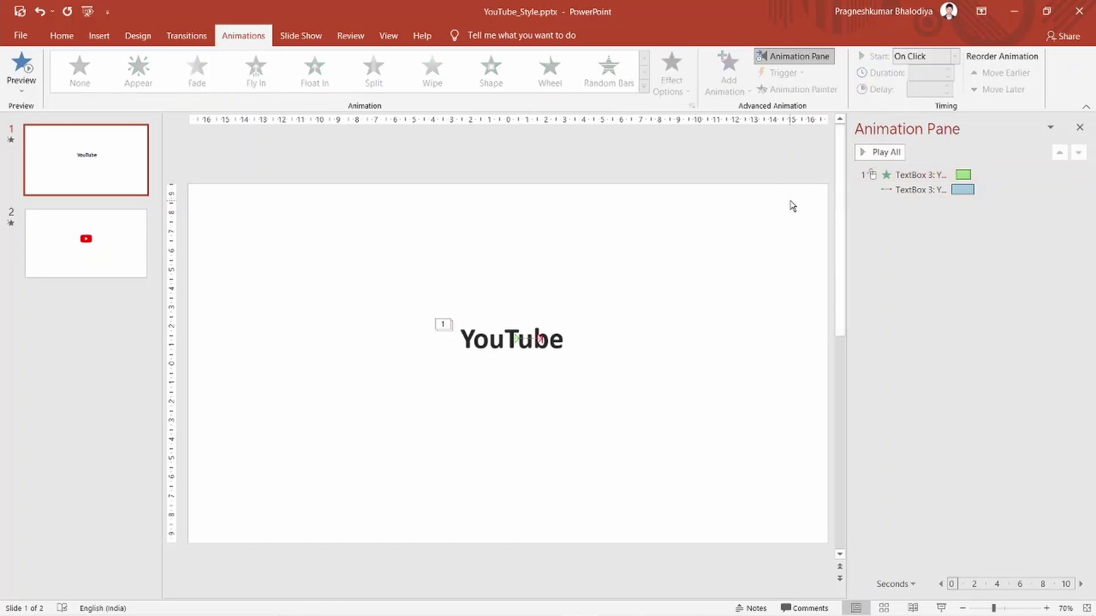
pyautogui.click(895, 152)
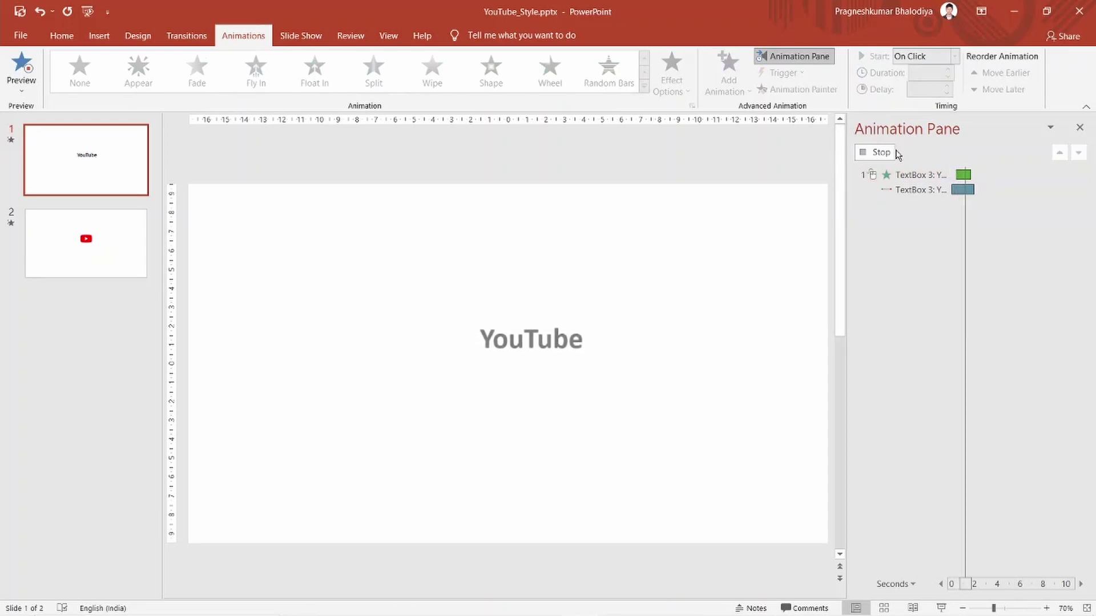
pyautogui.click(93, 240)
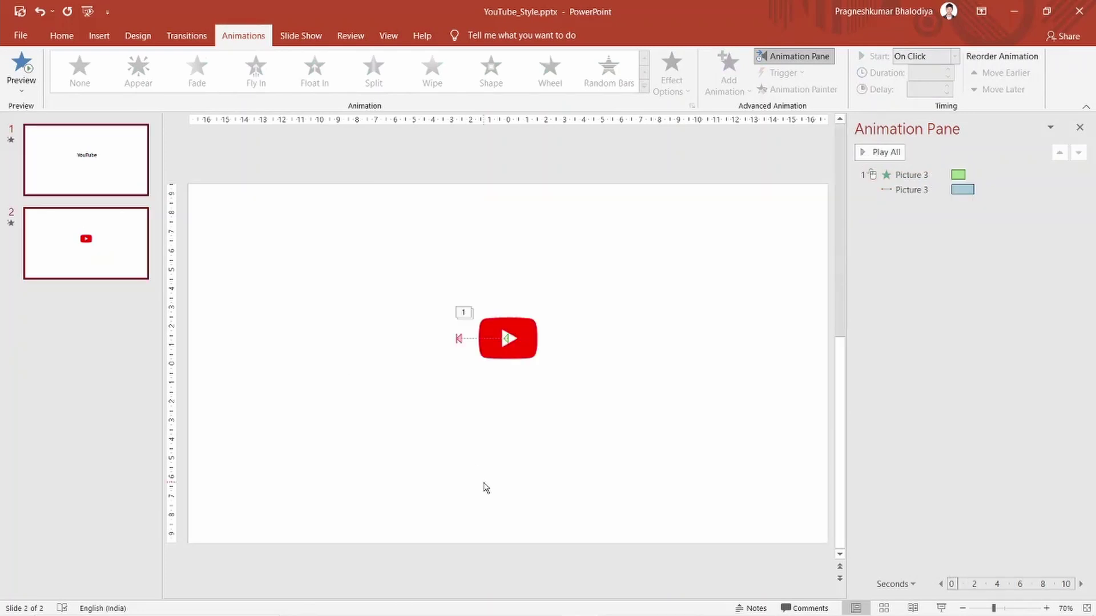
# Cut the play-icon picture from slide 2 and paste it onto slide 1.
pyautogui.click(557, 459)
pyautogui.click(537, 341)
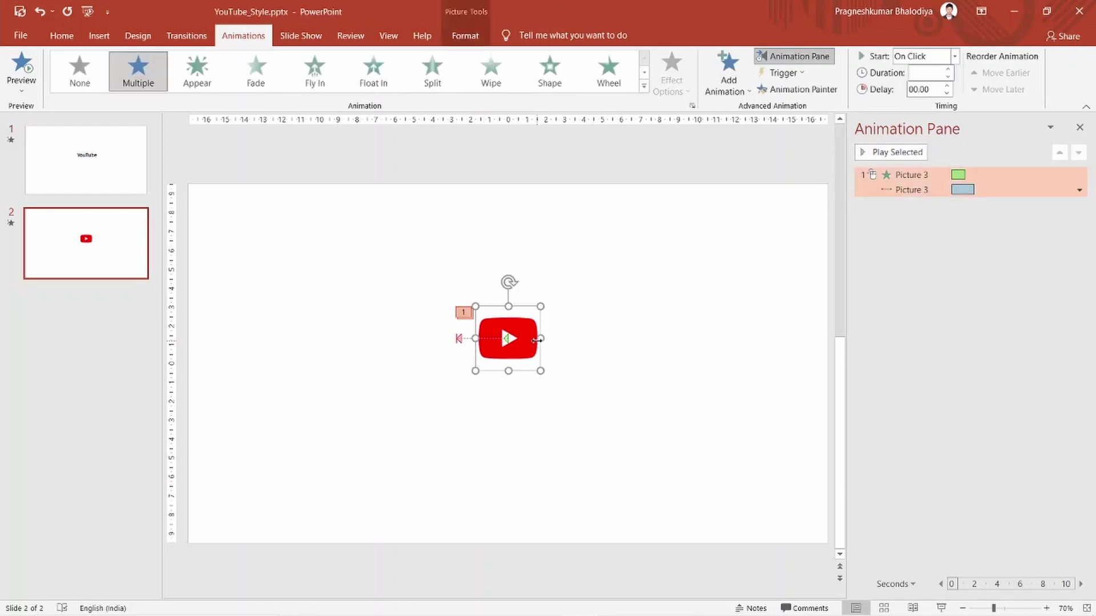
pyautogui.press('Delete')
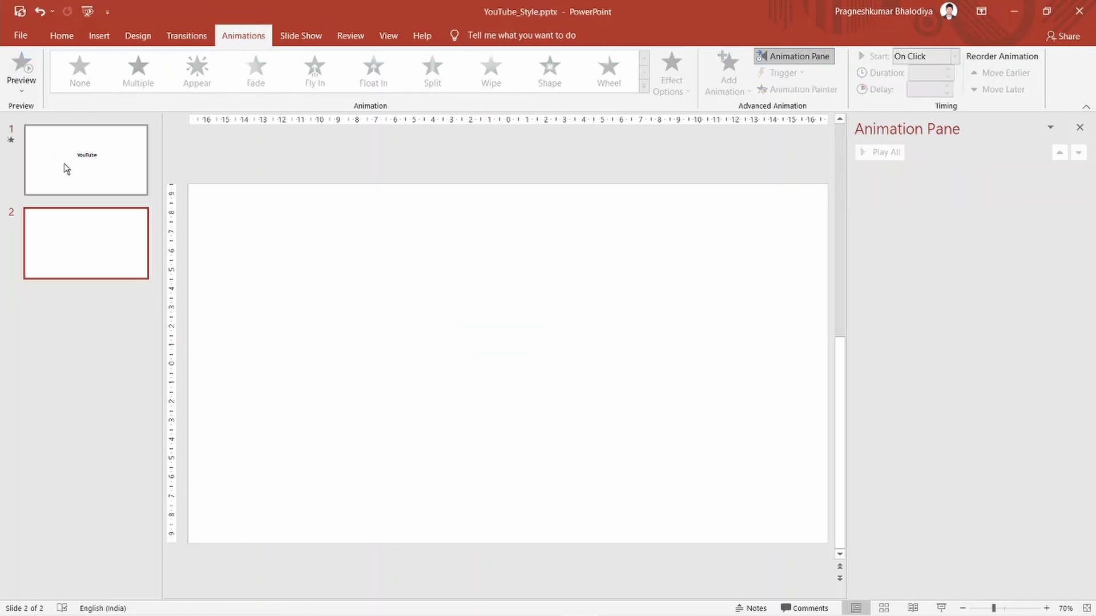
pyautogui.click(81, 175)
pyautogui.hotkey('ctrl', 'v')
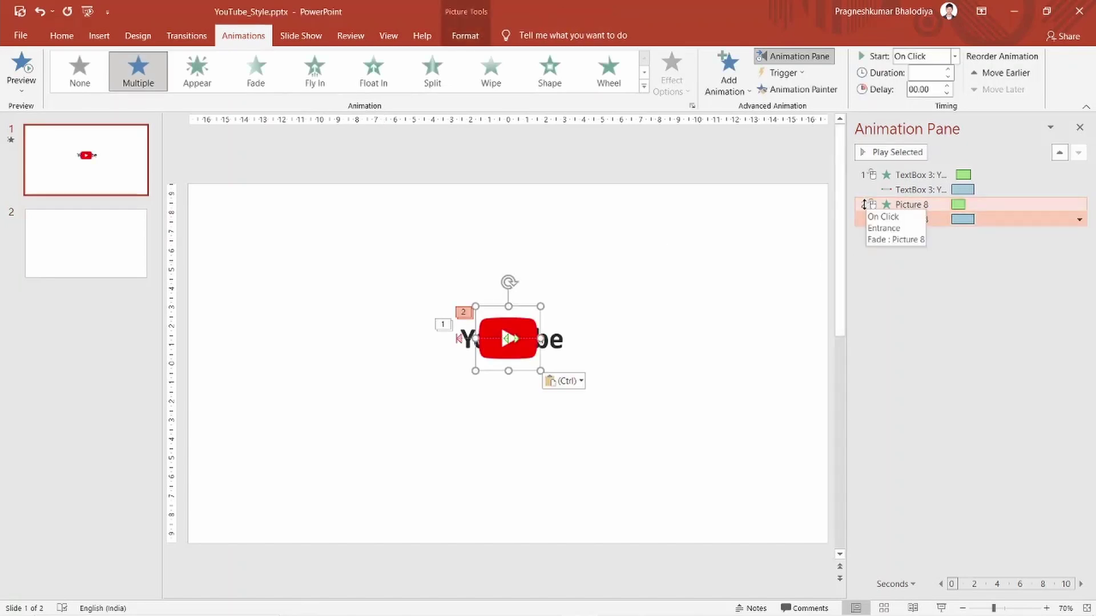
# Move Picture 8's animations above TextBox 3's in the Animation Pane and preview the slide.
pyautogui.moveTo(863, 205); pyautogui.dragTo(865, 171)
pyautogui.click(776, 207)
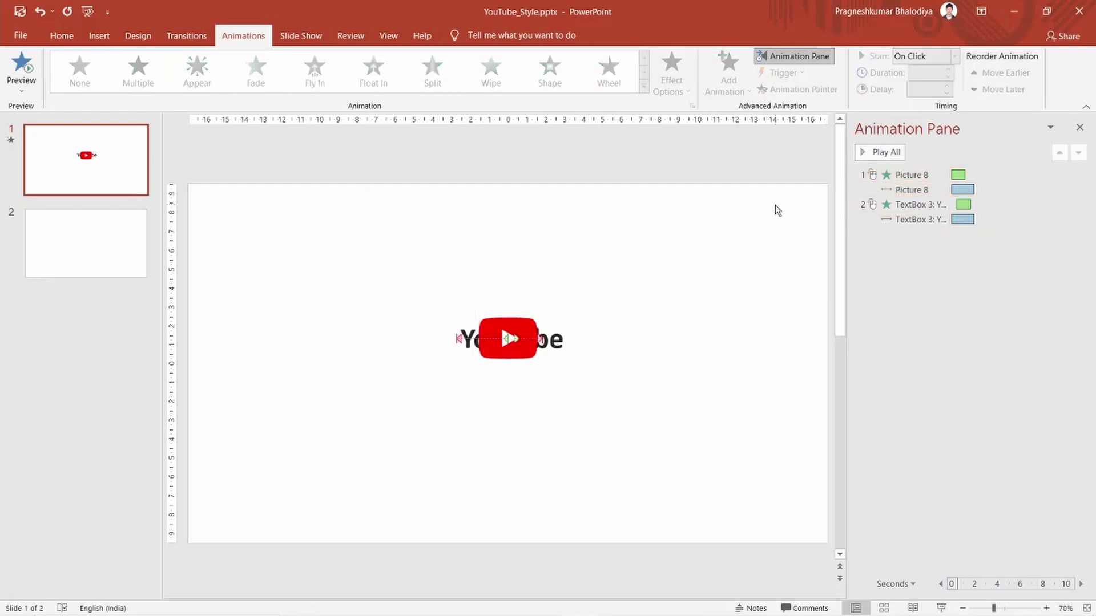
pyautogui.click(893, 153)
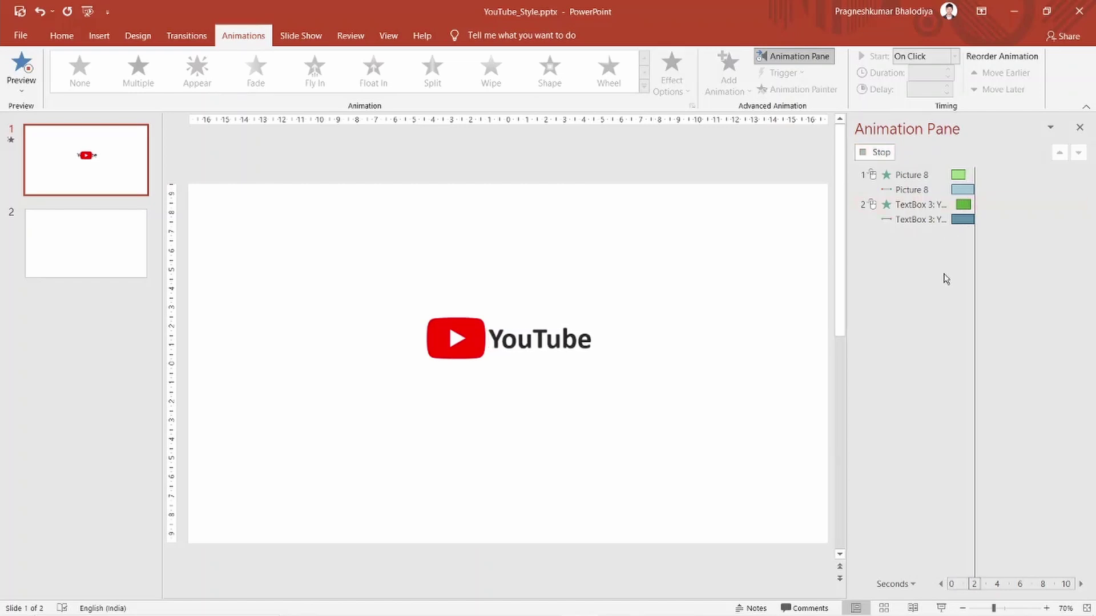
# Make the YouTube text's fade start With Previous and preview the intro twice.
pyautogui.click(953, 210)
pyautogui.rightClick(954, 211)
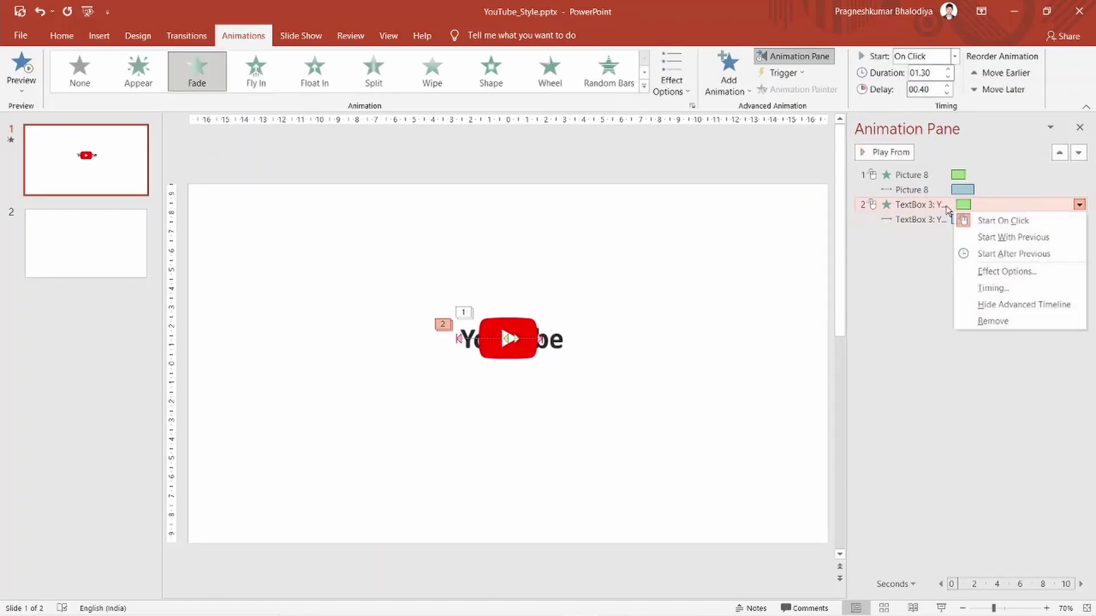
pyautogui.click(984, 237)
pyautogui.click(734, 252)
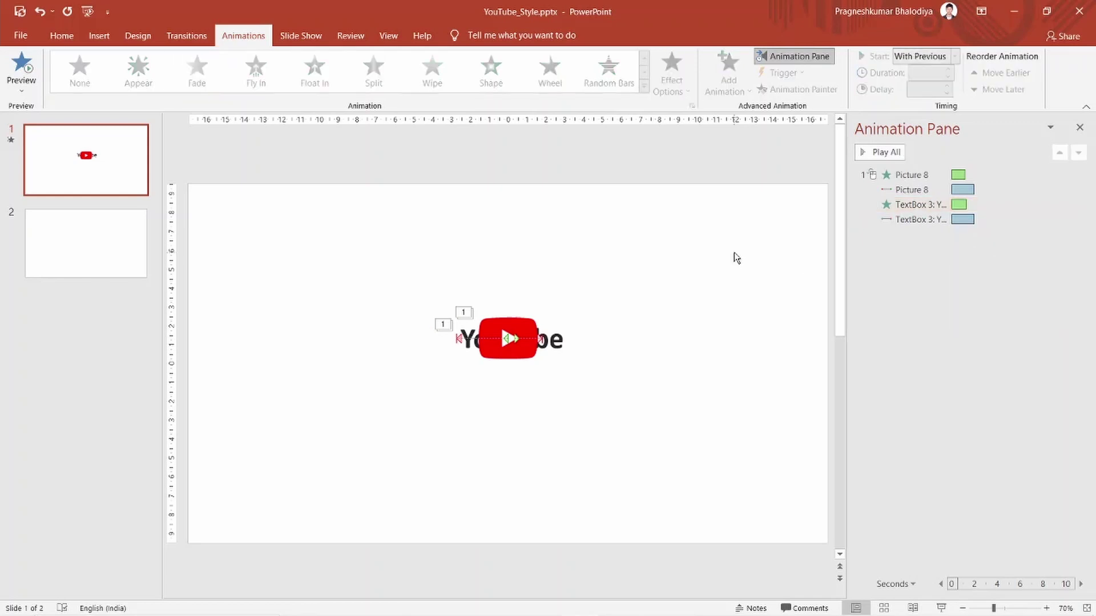
pyautogui.click(886, 153)
pyautogui.click(887, 157)
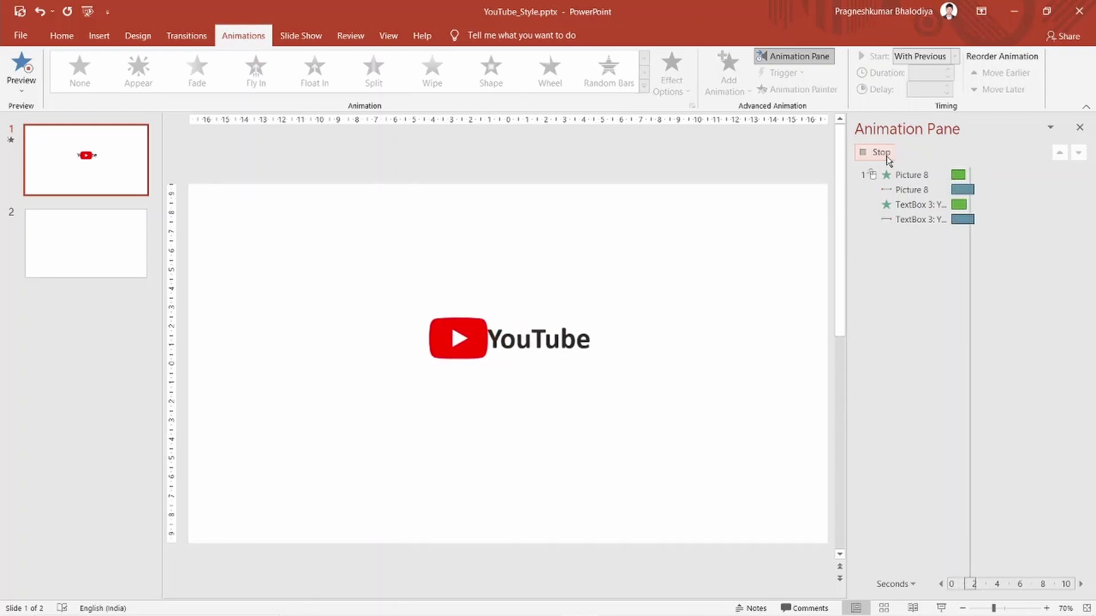
# Adjust the delay of the YouTube text's fade-in and replay the full intro preview.
pyautogui.click(964, 205)
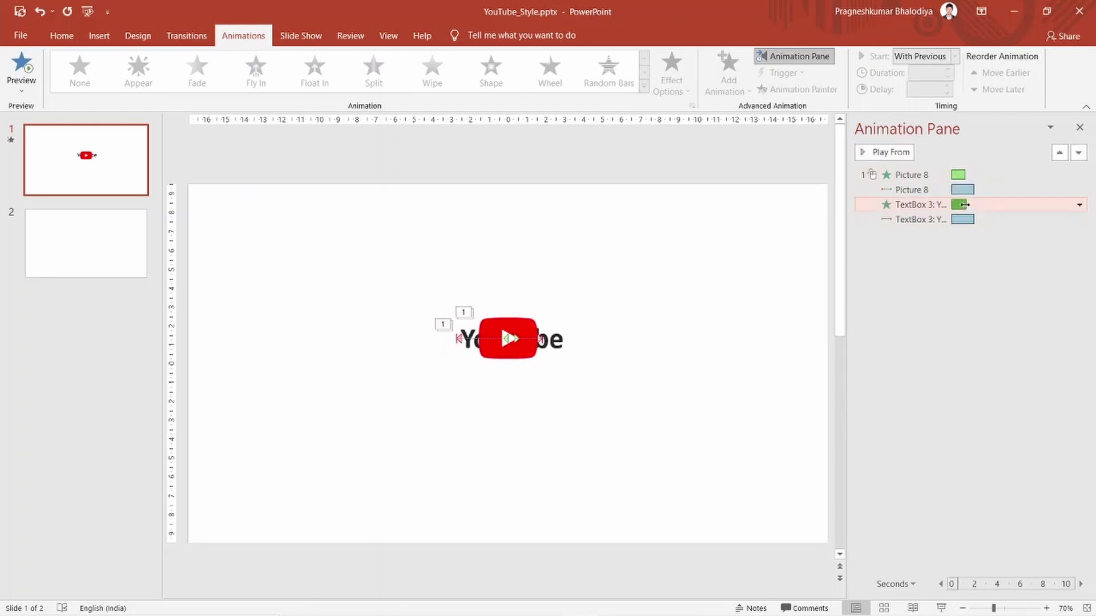
pyautogui.click(921, 89)
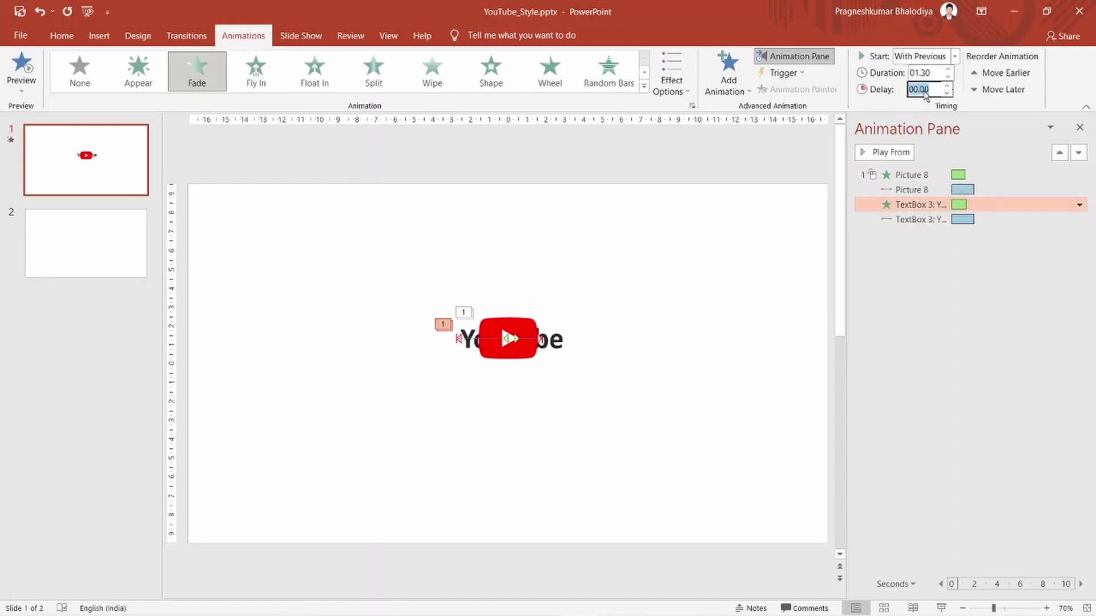
pyautogui.click(925, 90)
pyautogui.click(796, 226)
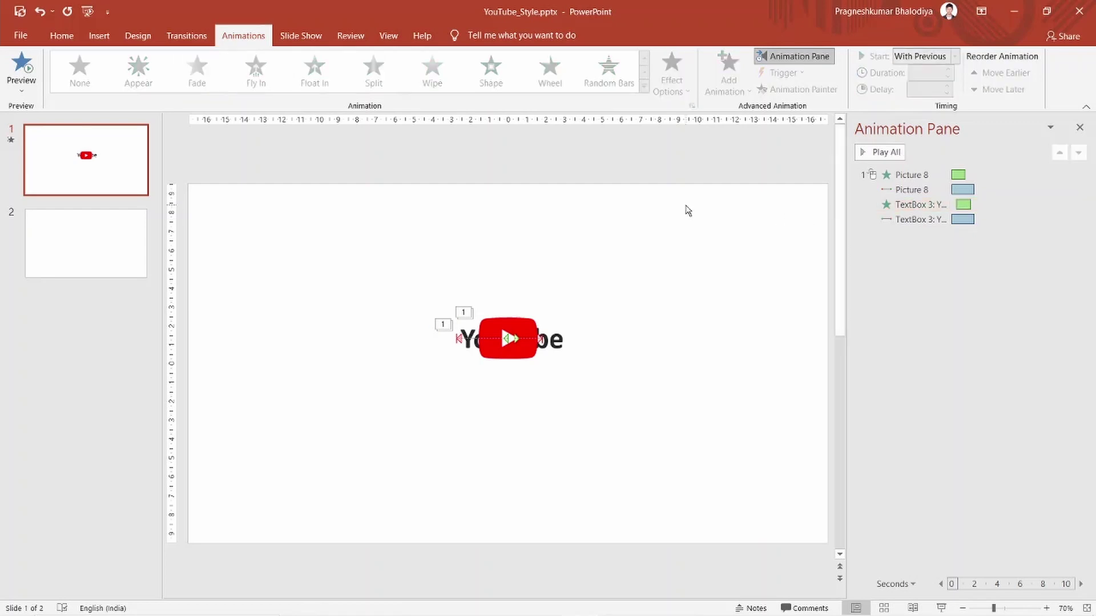
pyautogui.click(866, 154)
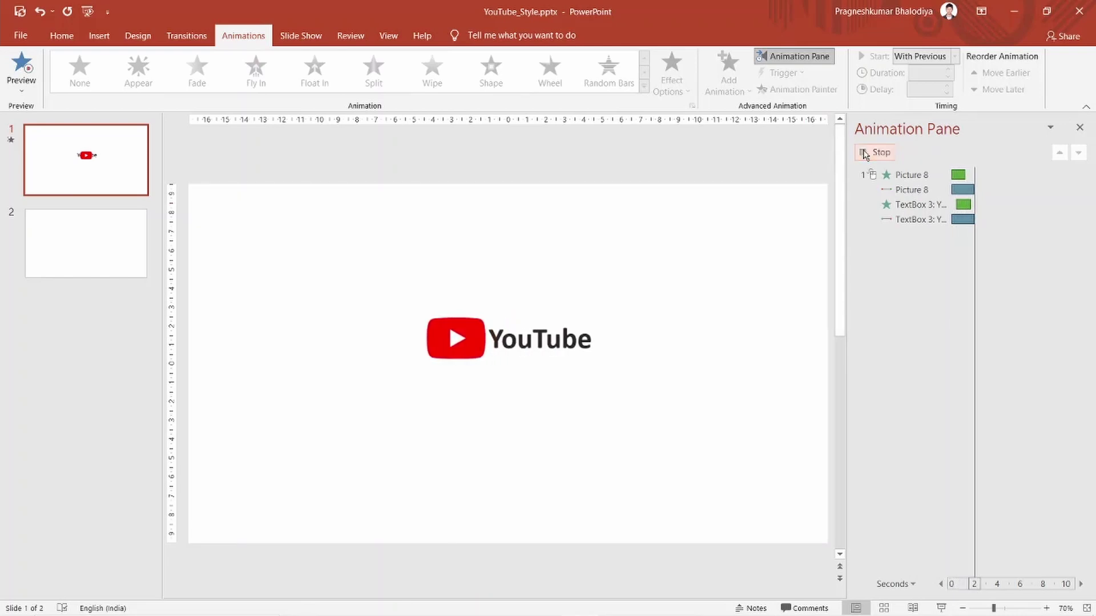
pyautogui.click(873, 152)
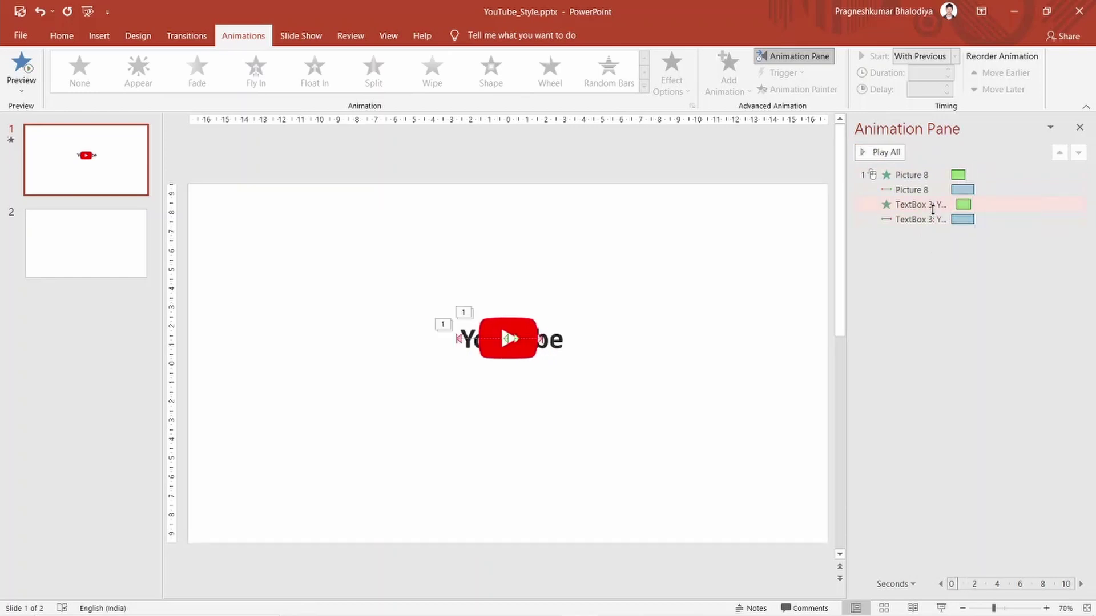
# Change the delay of the text's slide motion path and preview the intro.
pyautogui.click(932, 220)
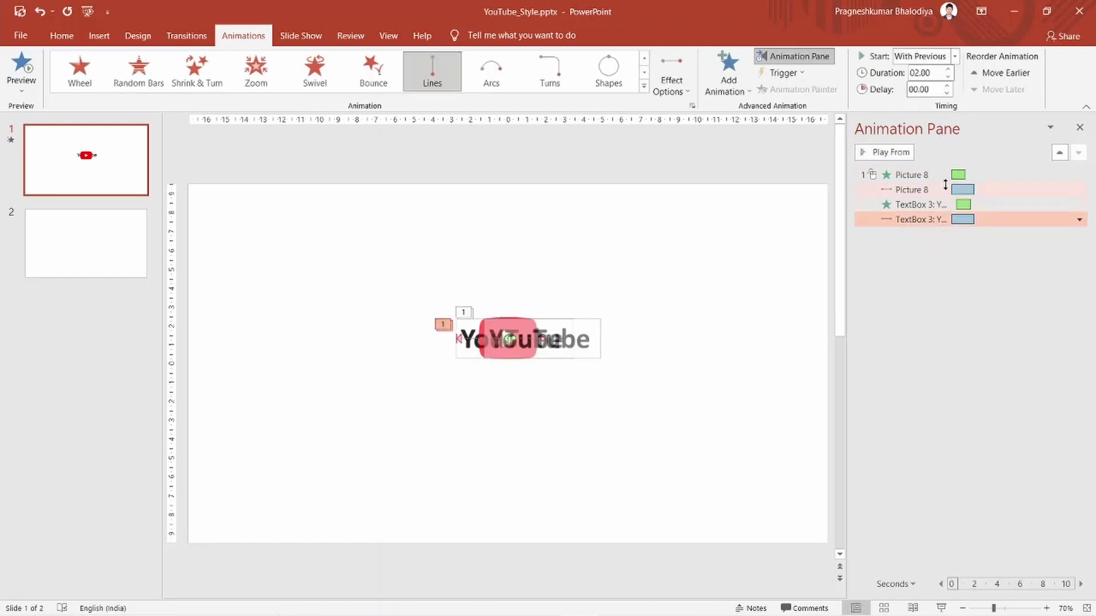
pyautogui.click(931, 207)
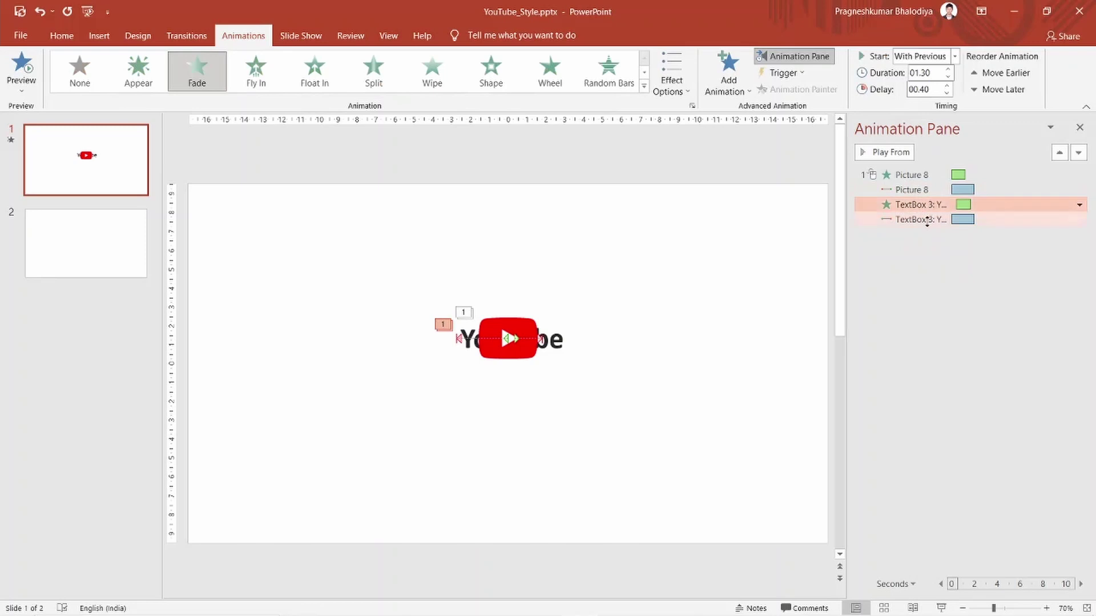
pyautogui.click(927, 220)
pyautogui.click(924, 89)
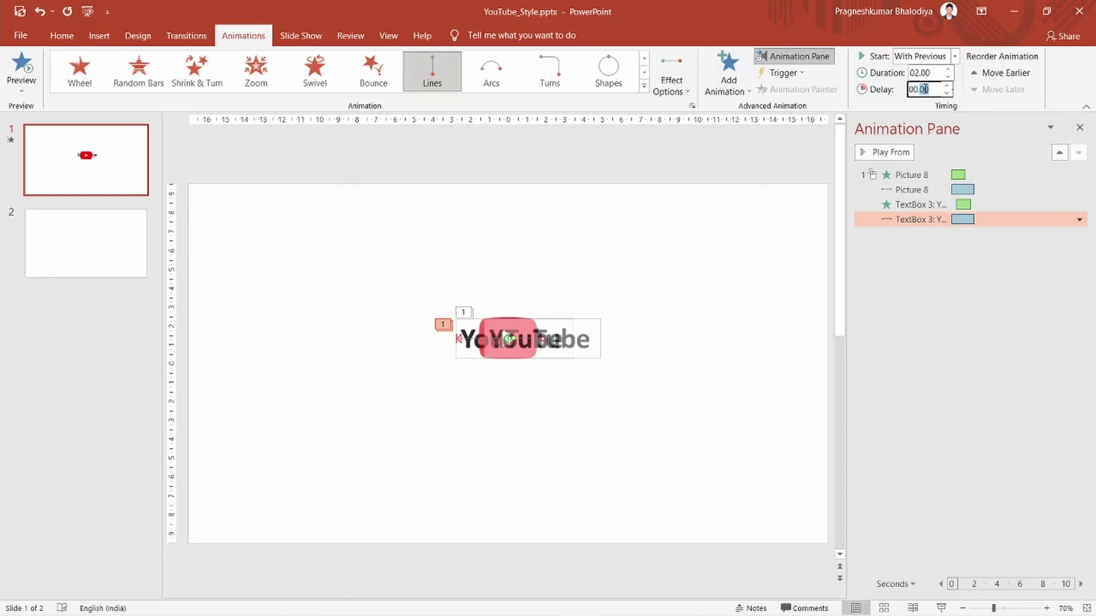
pyautogui.write('1')
pyautogui.click(805, 211)
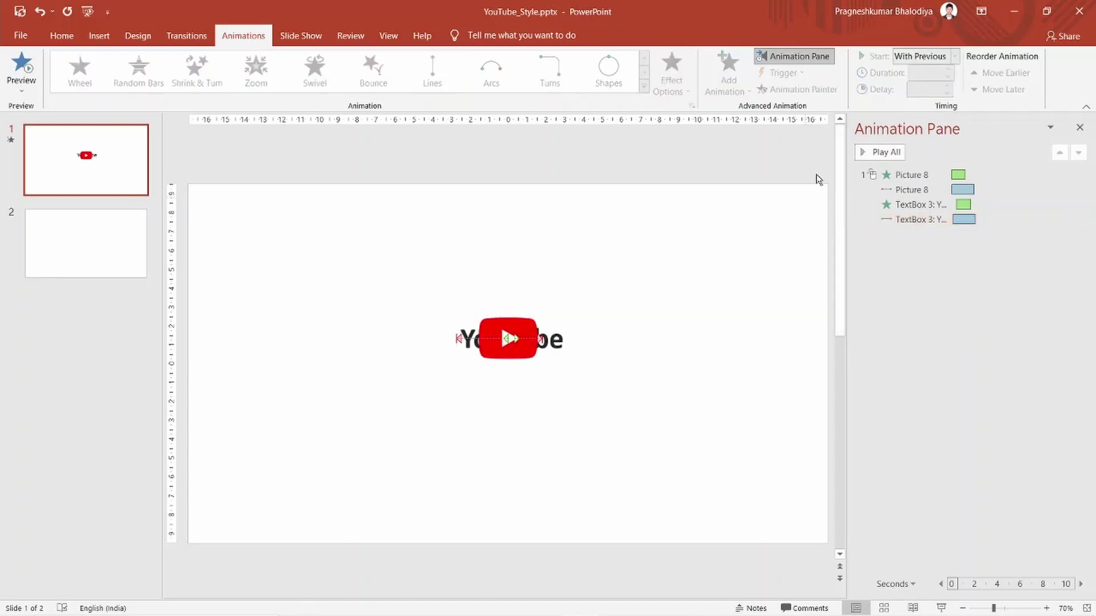
pyautogui.click(867, 153)
# Set the play icon's fade-in duration to 01.10 seconds.
pyautogui.click(925, 175)
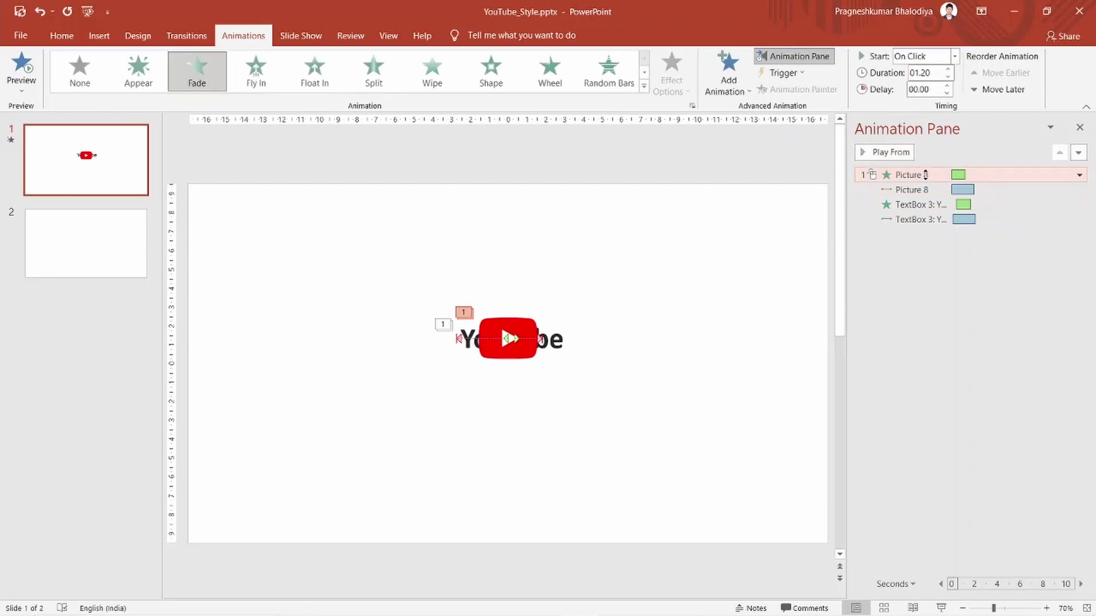
pyautogui.doubleClick(920, 73)
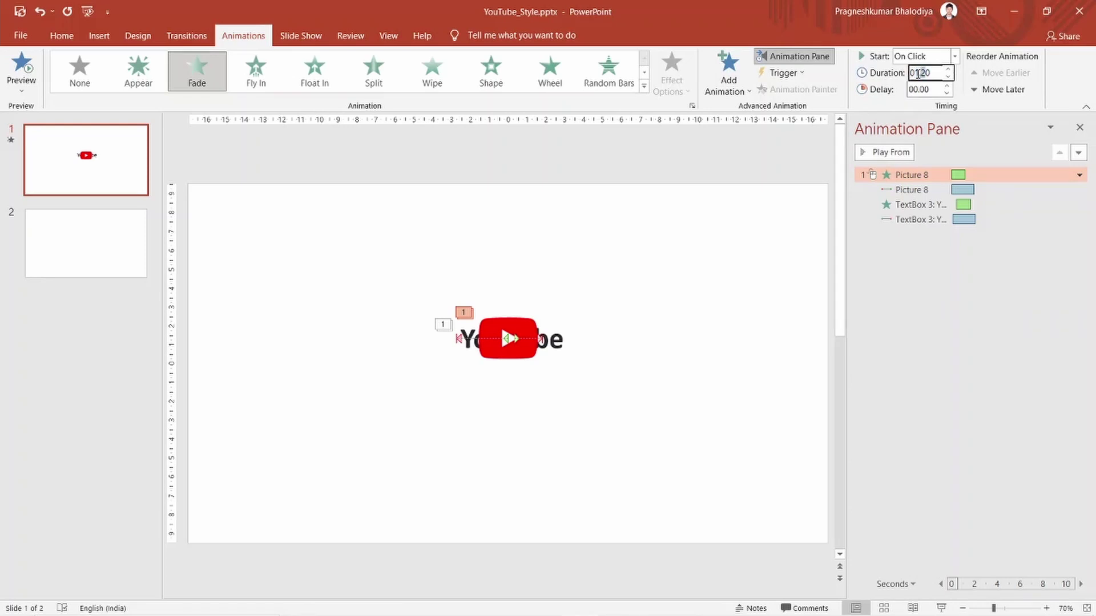
pyautogui.write('1')
pyautogui.press('Return')
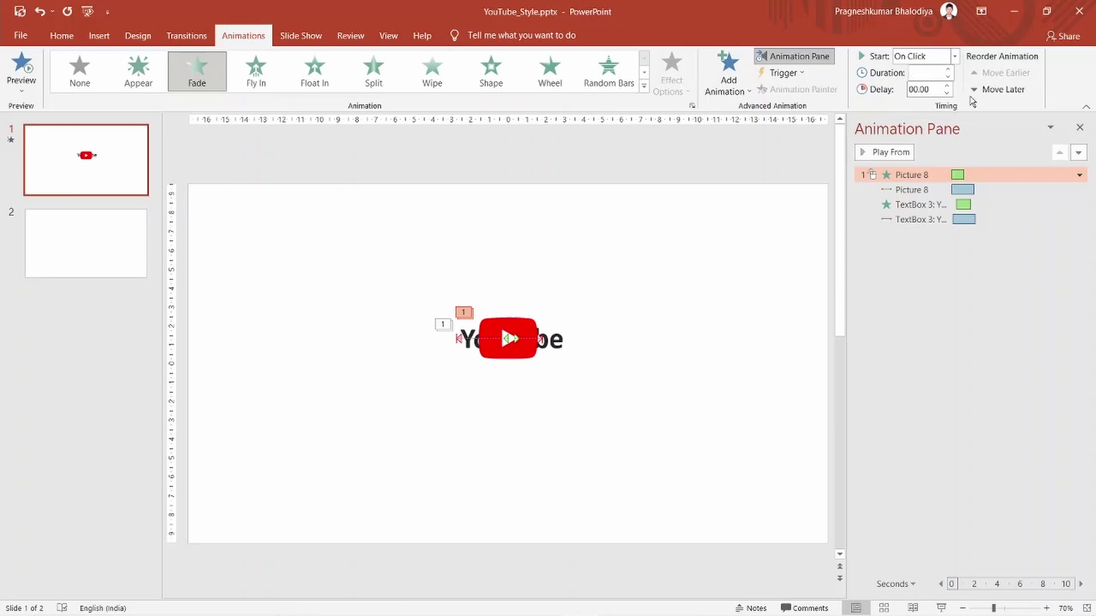
# Reset the text slide's delay to 00.00 and preview the full intro.
pyautogui.click(940, 220)
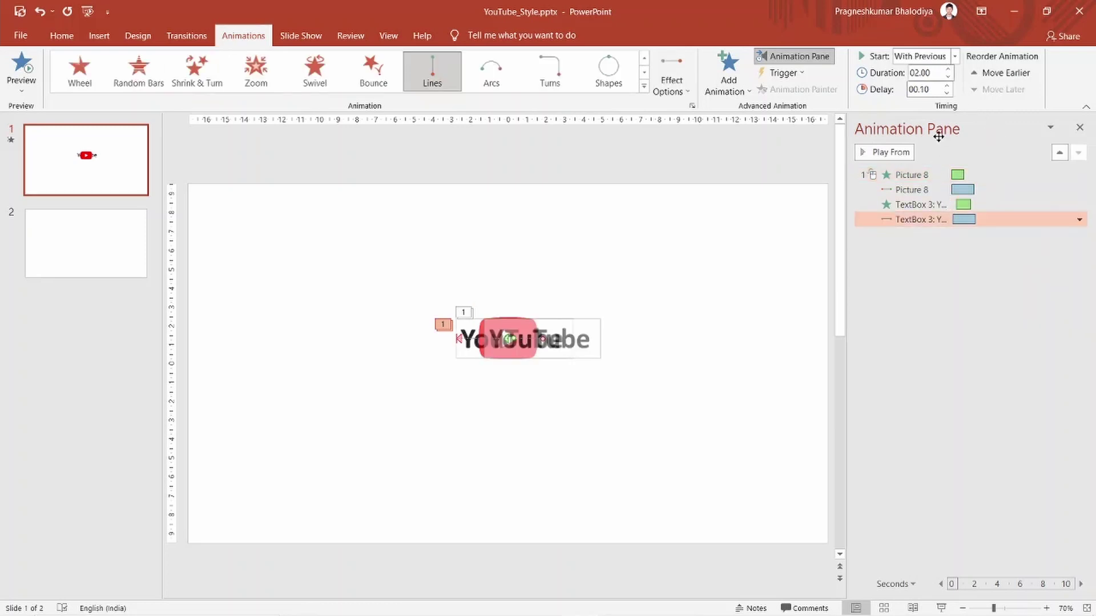
pyautogui.doubleClick(931, 89)
pyautogui.click(931, 90)
pyautogui.write('00')
pyautogui.press('Return')
pyautogui.click(786, 238)
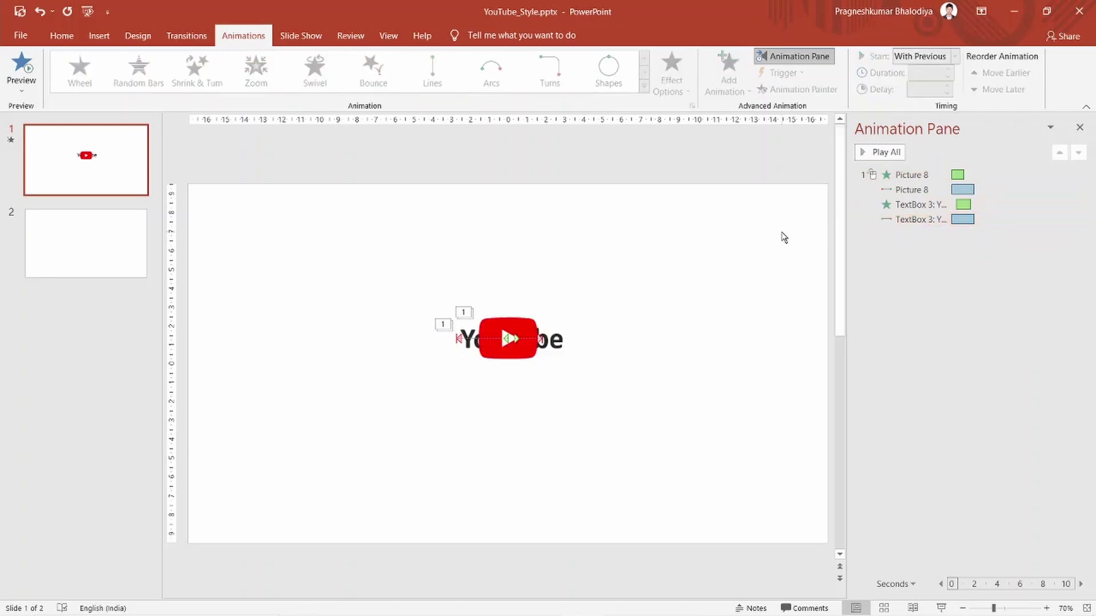
pyautogui.click(870, 153)
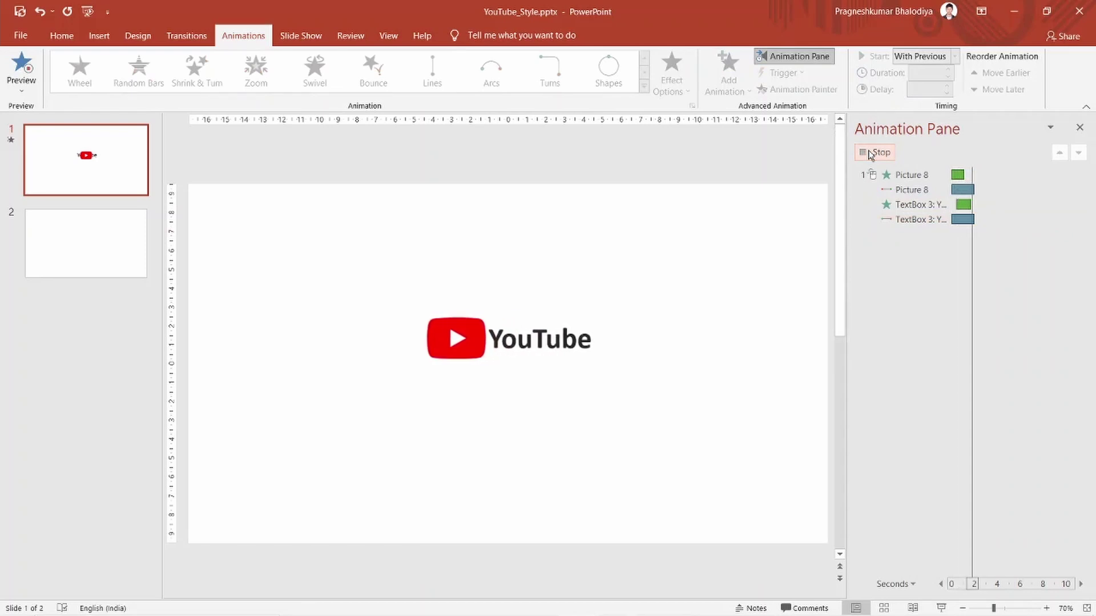
# Replay the logo intro preview several times, including from the text's fade-in onward.
pyautogui.click(870, 153)
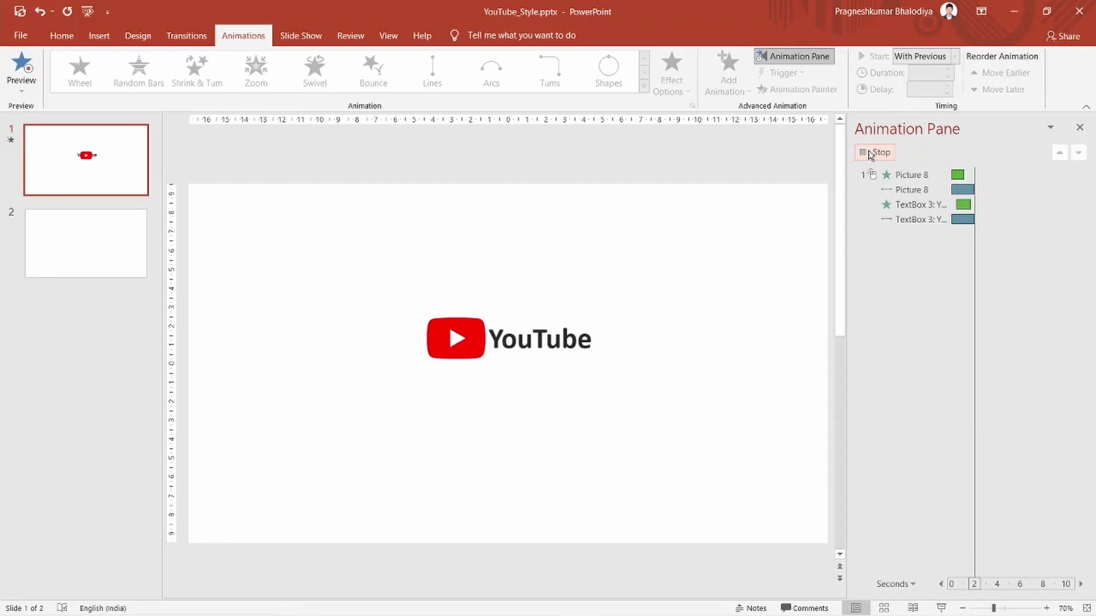
pyautogui.click(870, 153)
pyautogui.click(870, 153)
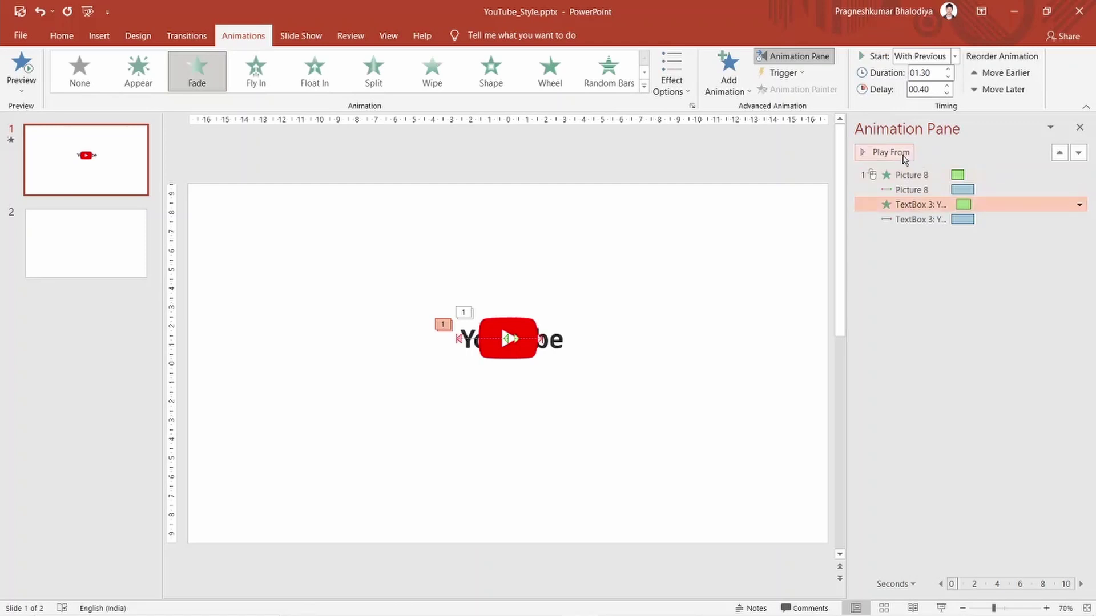
pyautogui.click(900, 153)
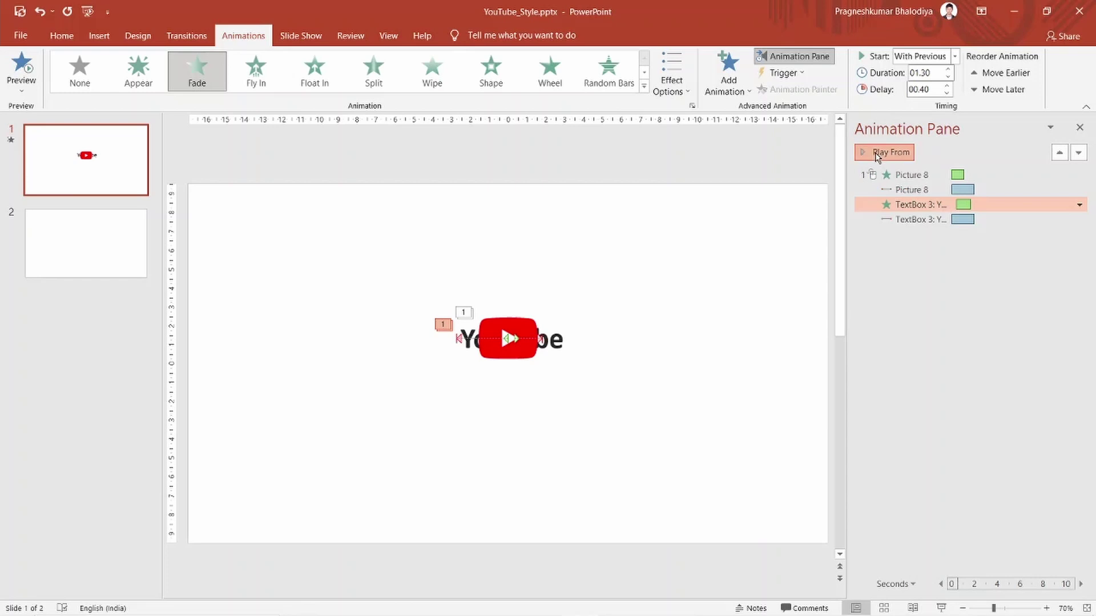
pyautogui.click(878, 152)
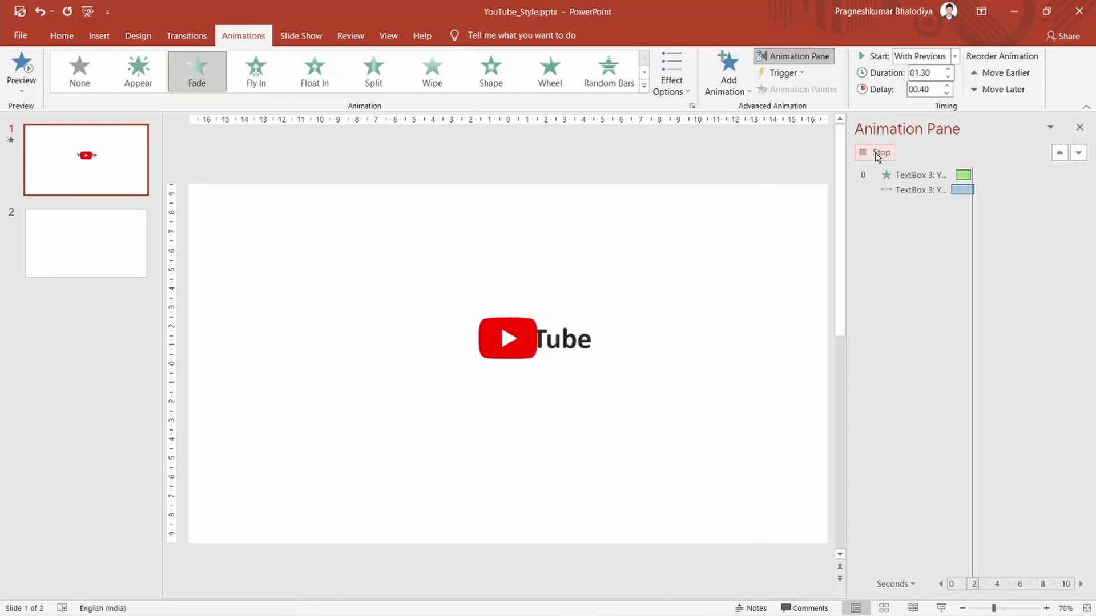
pyautogui.click(877, 153)
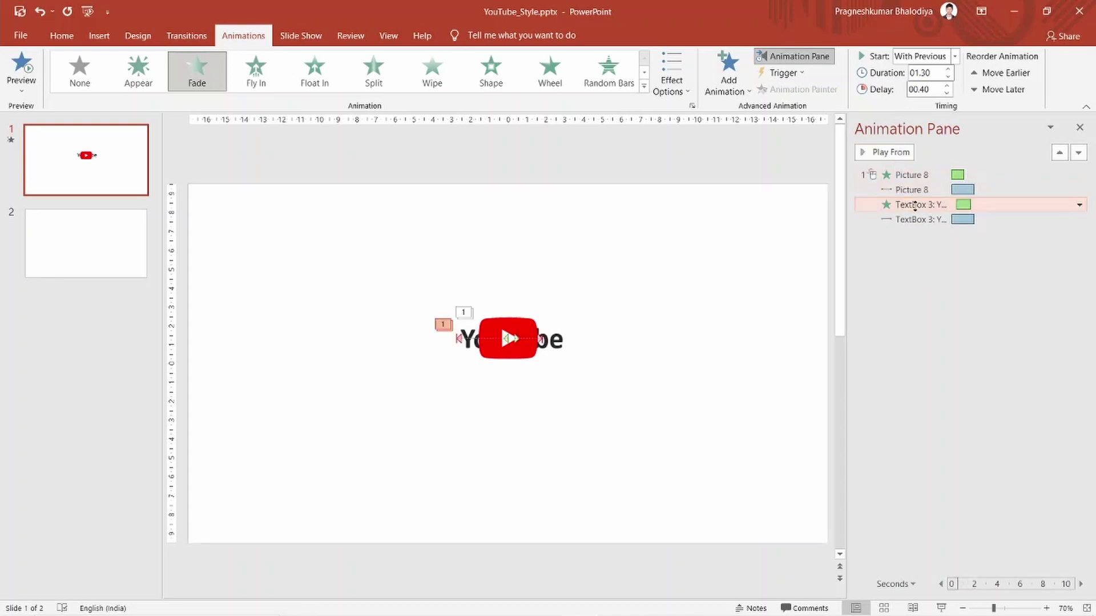
# Set the YouTube text fade's delay to zero and replay the full intro.
pyautogui.click(915, 206)
pyautogui.click(926, 89)
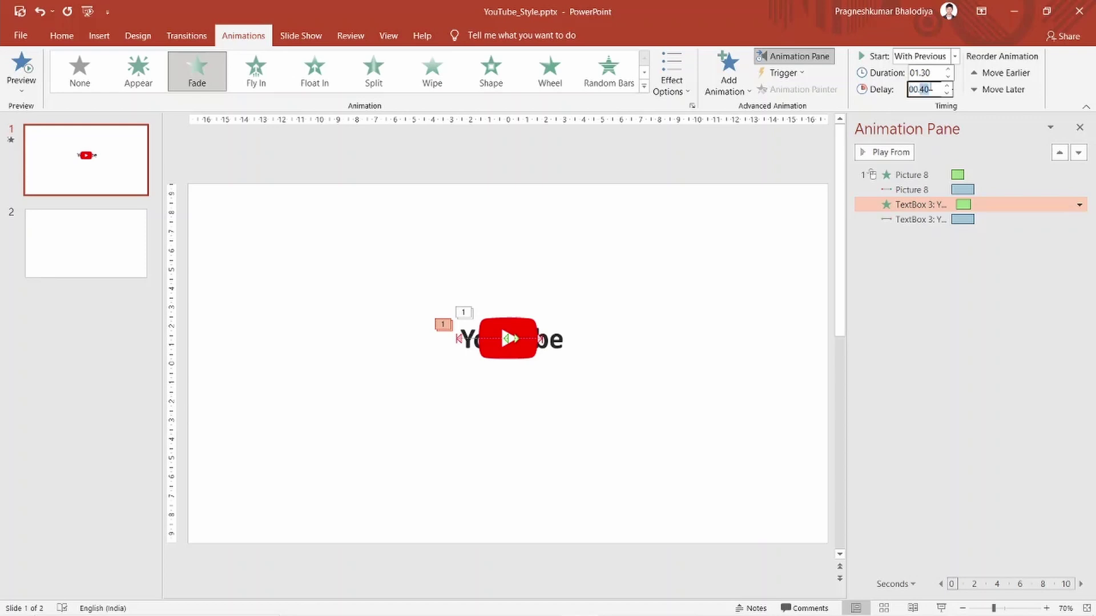
pyautogui.write('0')
pyautogui.press('Return')
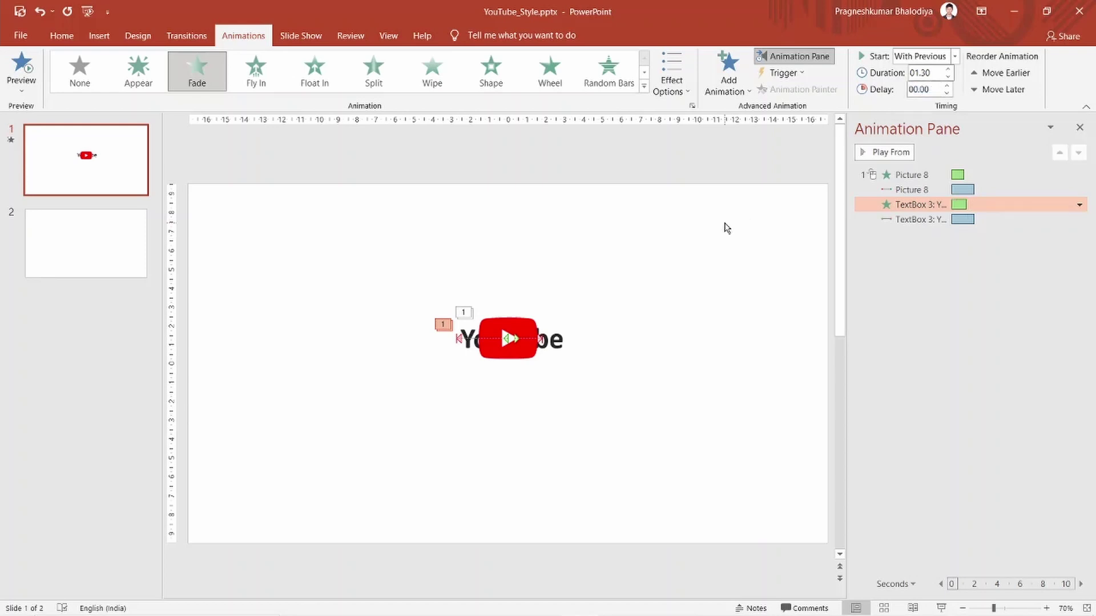
pyautogui.click(726, 228)
pyautogui.click(862, 157)
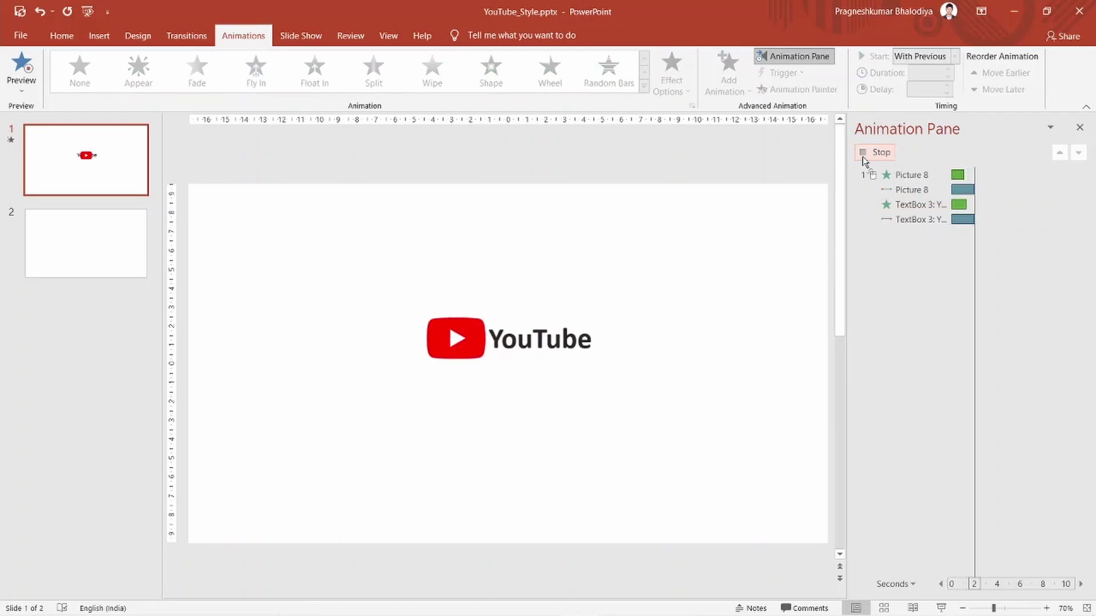
pyautogui.click(861, 157)
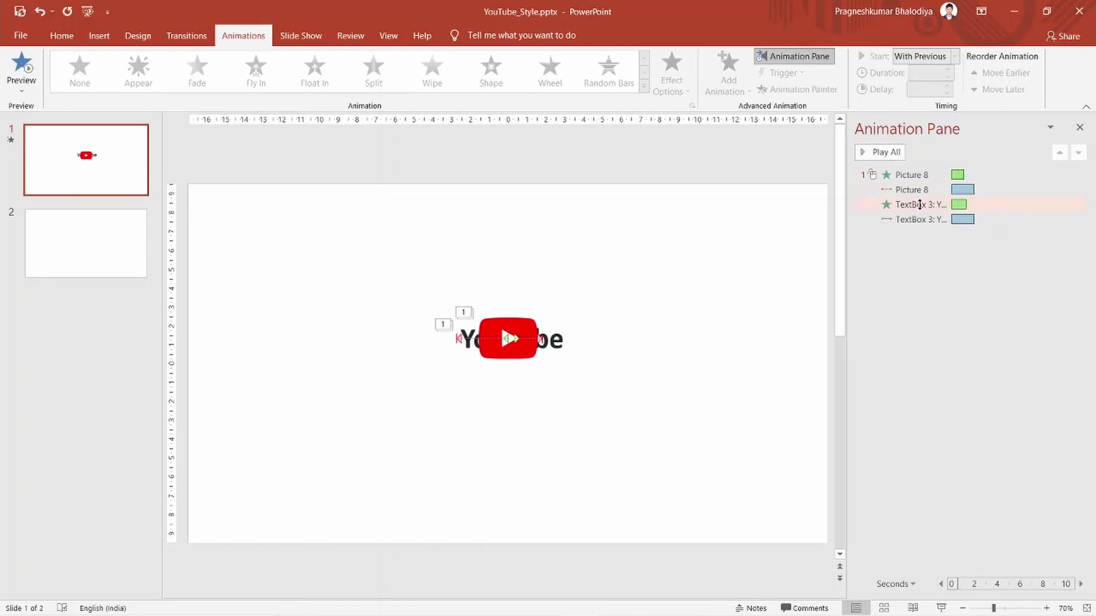
# Change the text fade's delay to 00.50 seconds and preview the intro again.
pyautogui.click(920, 205)
pyautogui.click(935, 89)
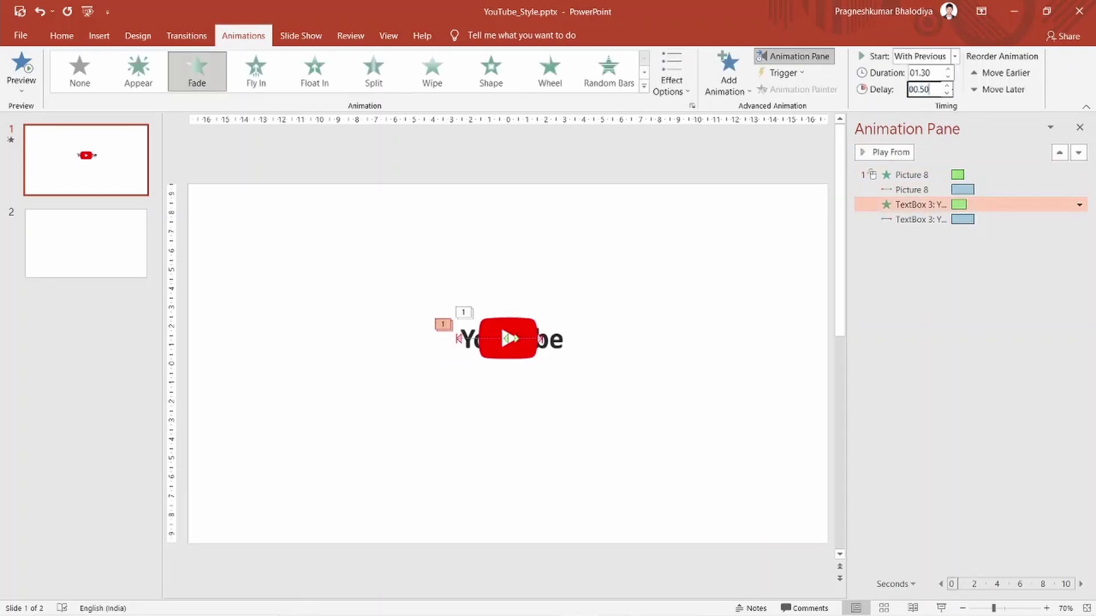
pyautogui.click(788, 228)
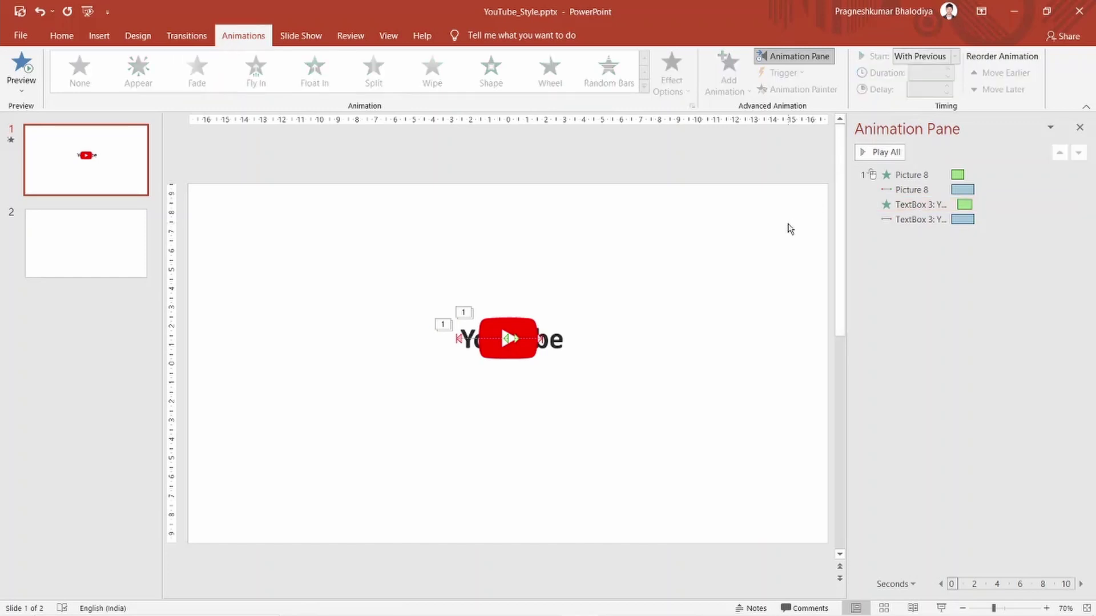
pyautogui.click(880, 153)
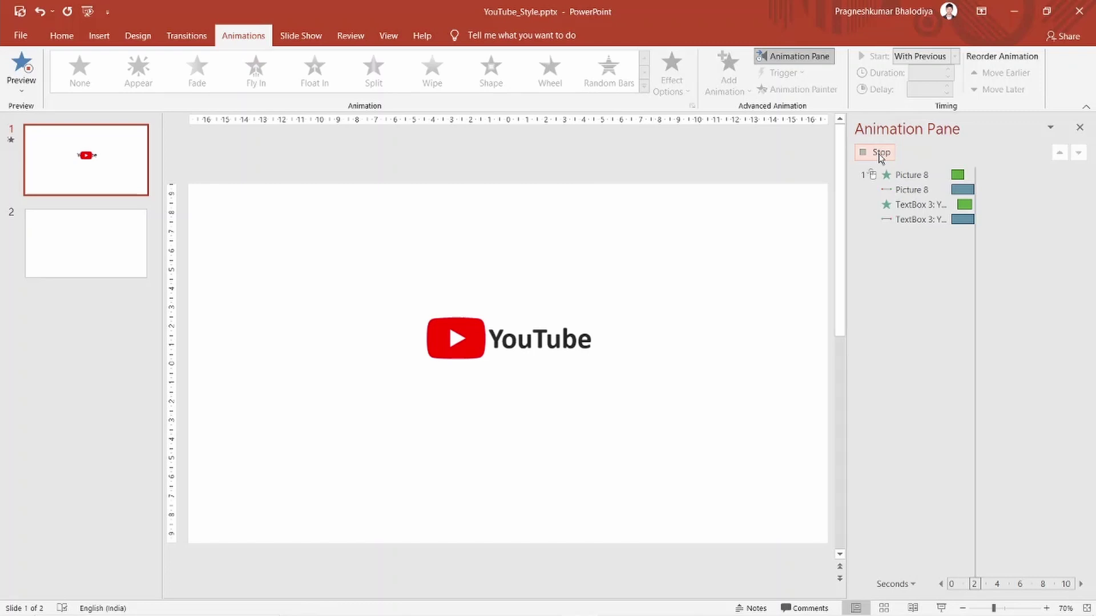
pyautogui.click(880, 156)
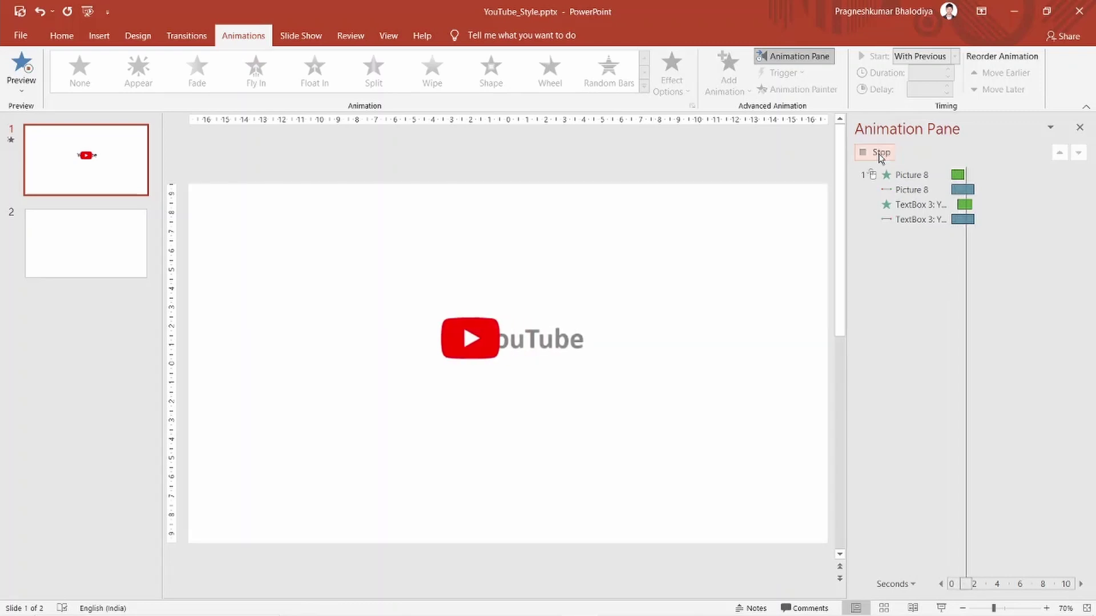
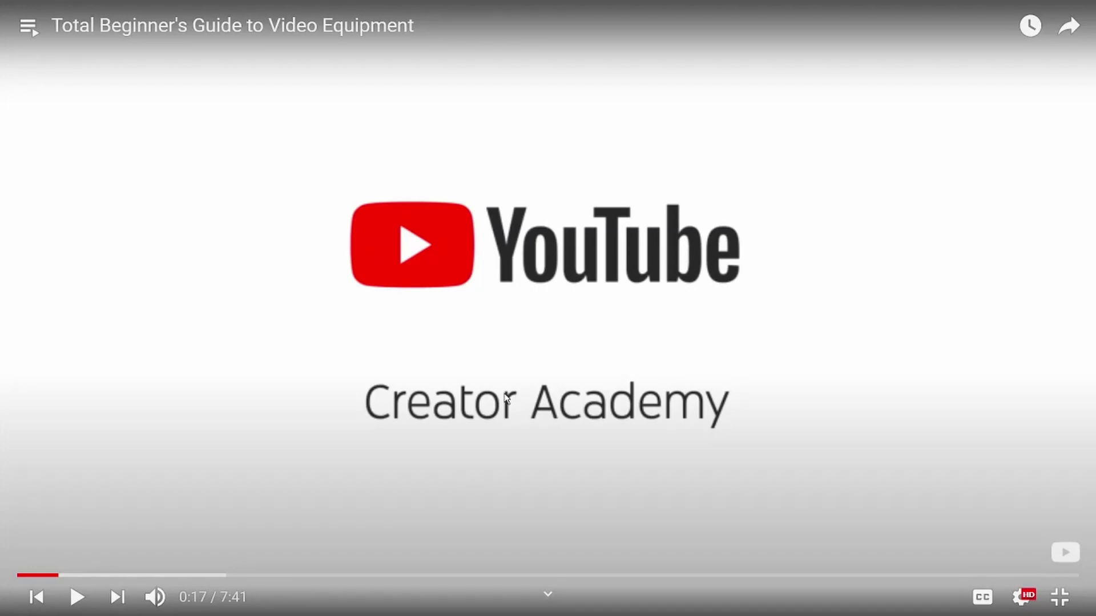
# Nudge the YouTube logo and its wordmark up three arrow-key steps on slide 1.
pyautogui.hotkey('alt', 'Tab')
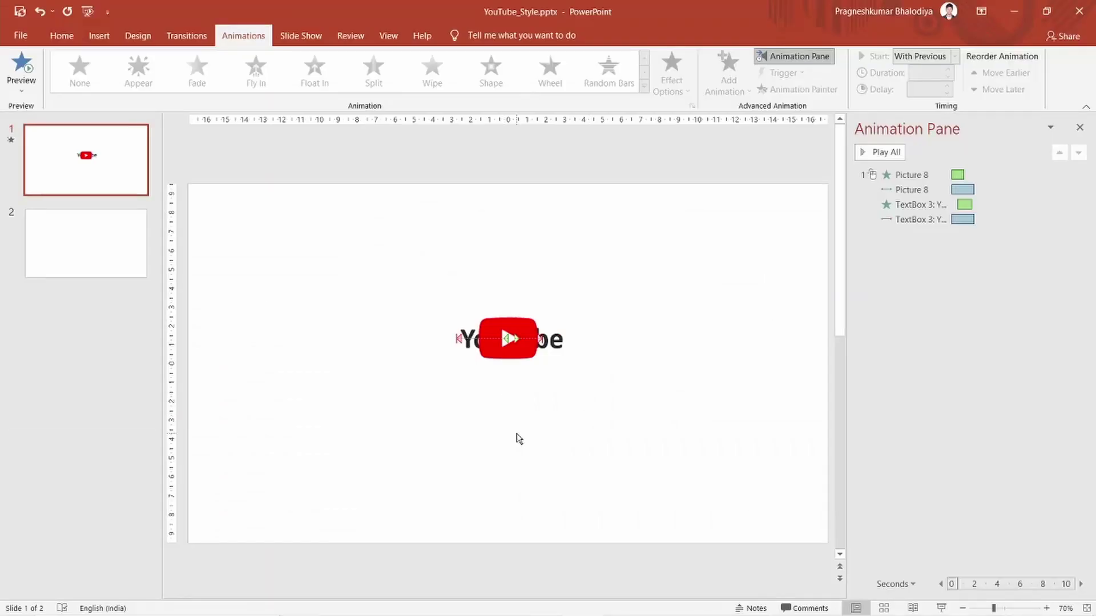
pyautogui.hotkey('alt', 'Tab')
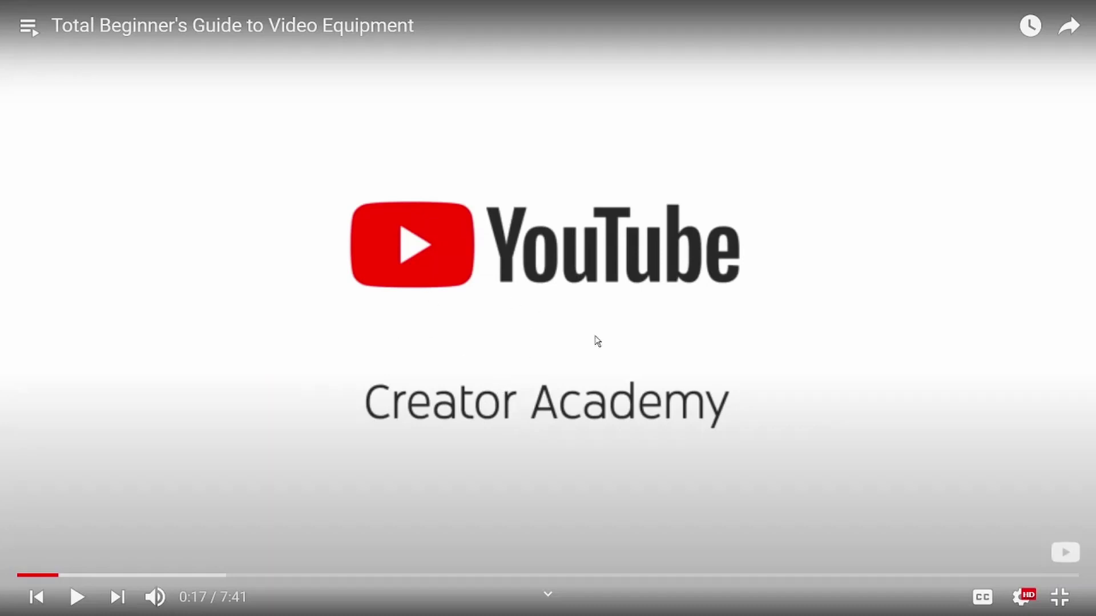
pyautogui.hotkey('alt', 'Tab')
pyautogui.hotkey('ctrl', 'a')
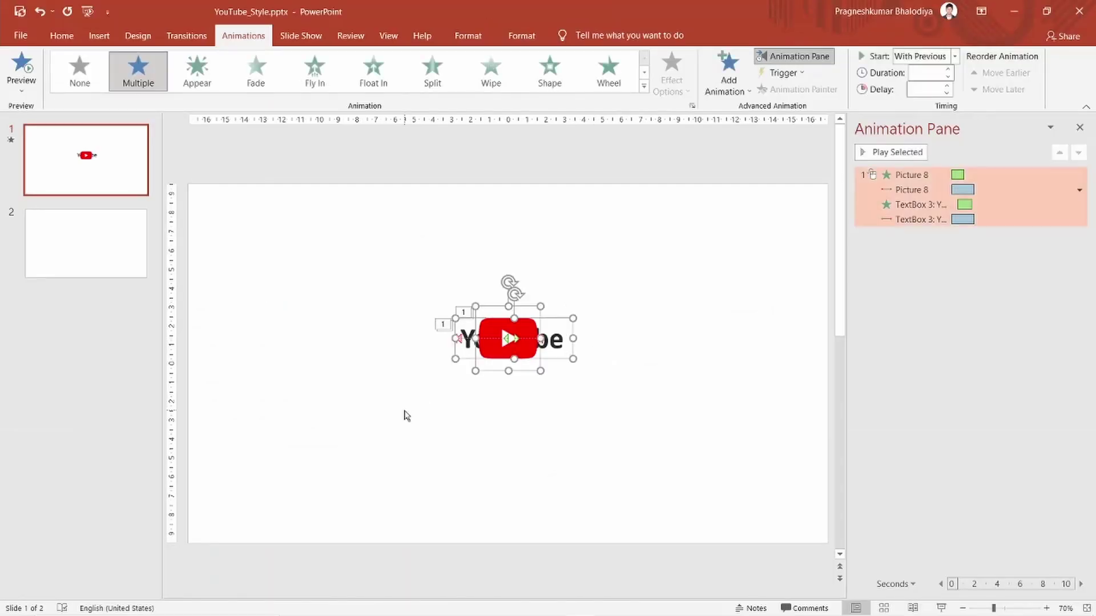
pyautogui.press('Up')
pyautogui.press('Up')
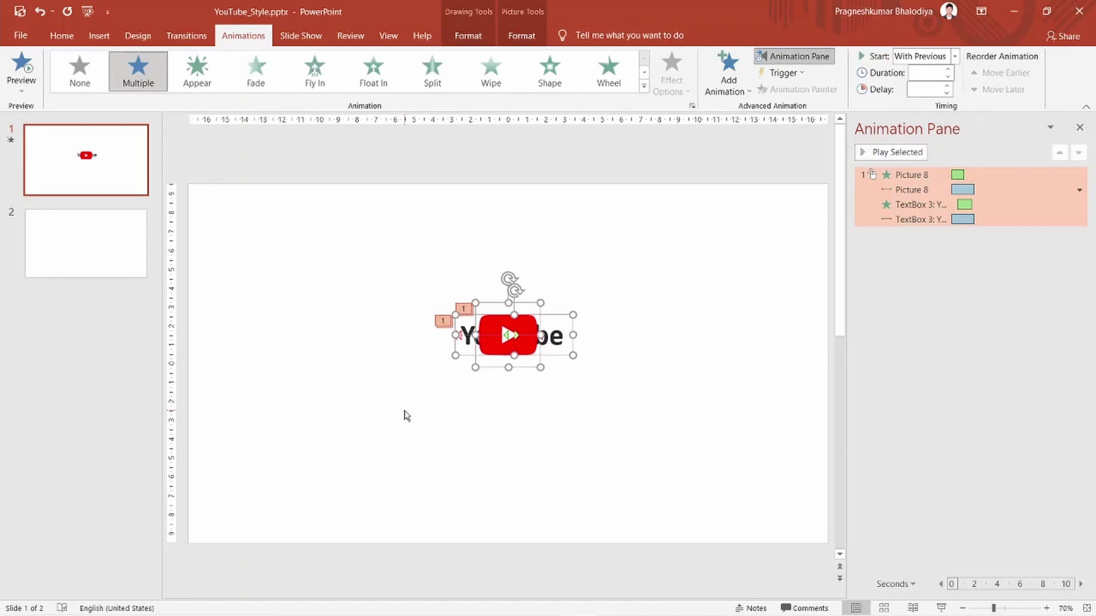
pyautogui.press('Up')
pyautogui.press('Up')
pyautogui.press('Up')
pyautogui.press('Up')
pyautogui.press('Up')
pyautogui.press('Up')
pyautogui.press('Up')
pyautogui.press('Up')
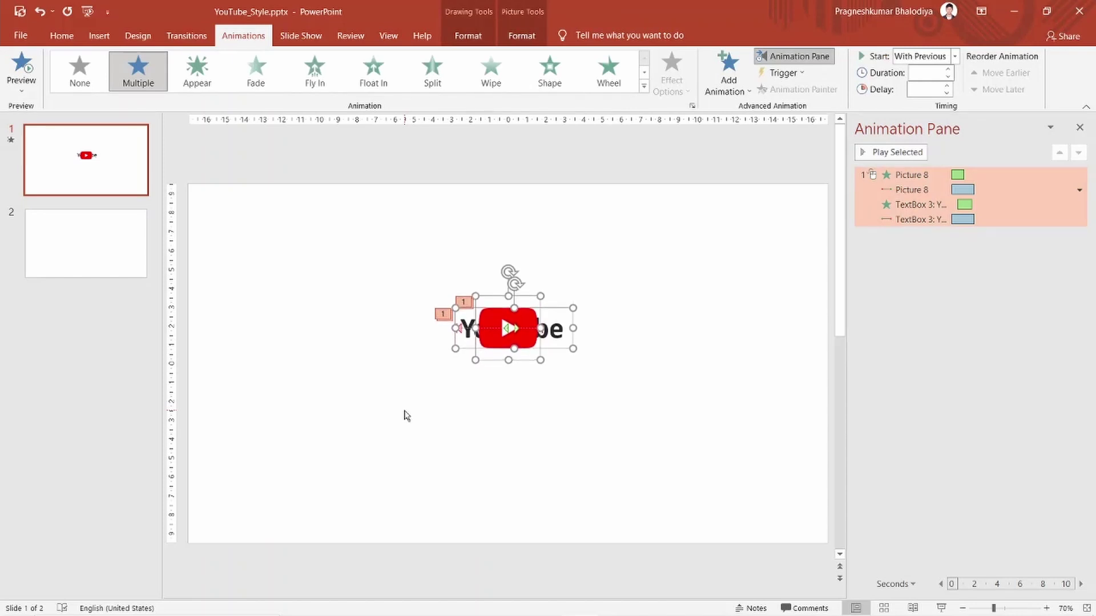
pyautogui.press('Up')
pyautogui.press('Up')
pyautogui.press('Up')
pyautogui.press('Up')
pyautogui.press('Up')
pyautogui.click(406, 416)
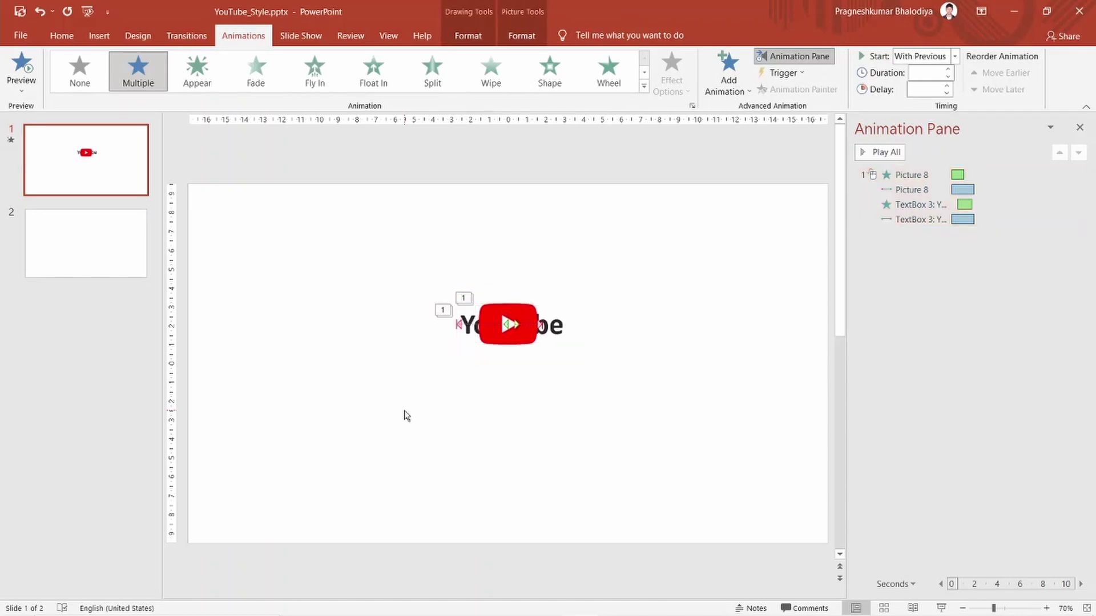
# Add a text box below the logo reading 'Creator Academy'.
pyautogui.click(99, 36)
pyautogui.click(634, 86)
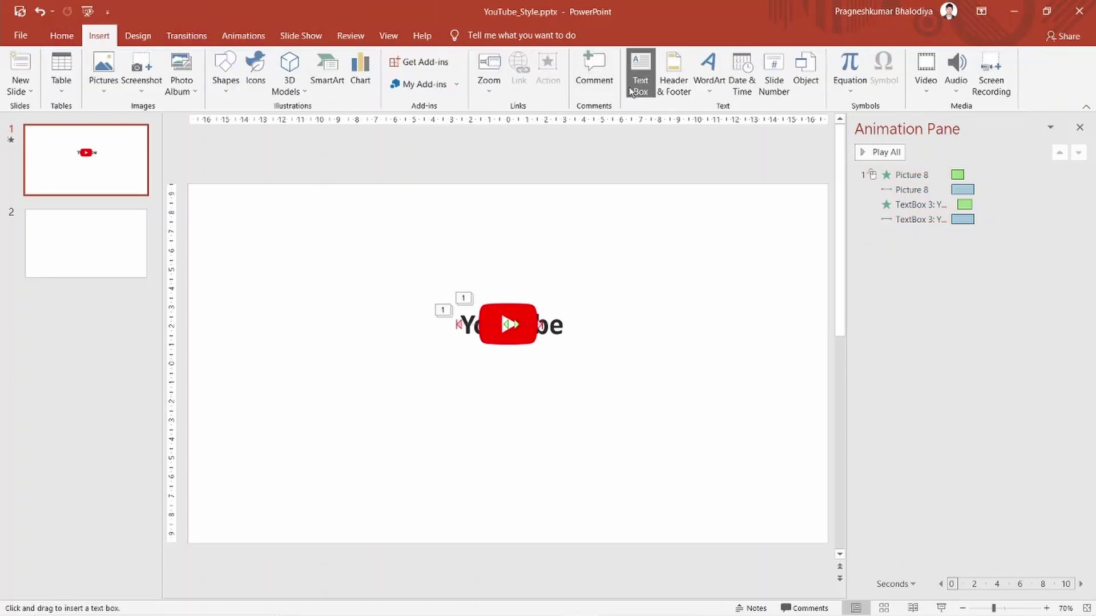
pyautogui.click(456, 396)
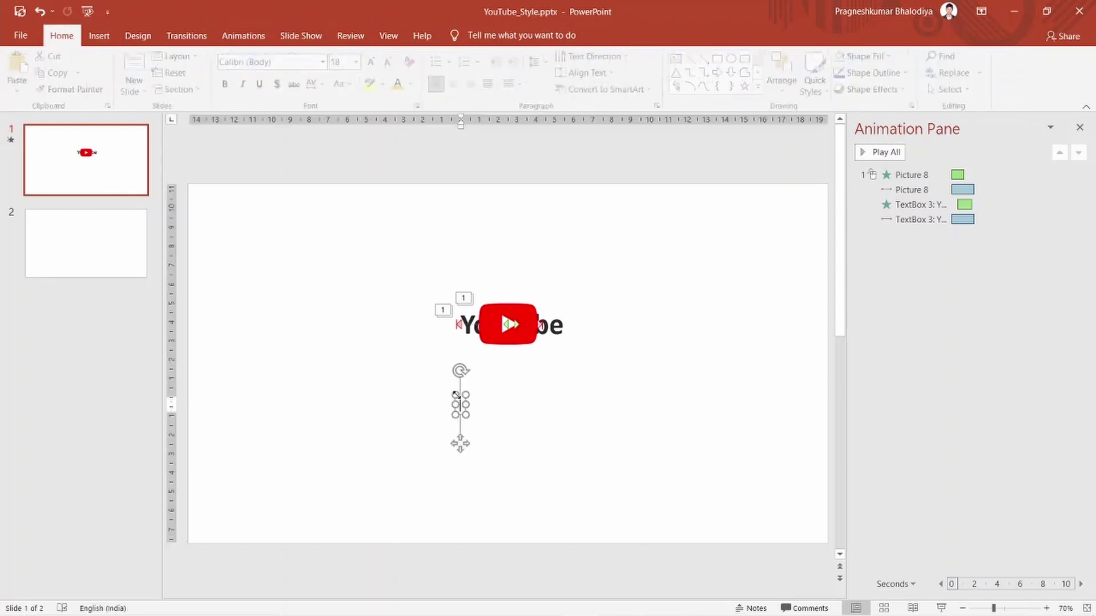
pyautogui.write('Crea')
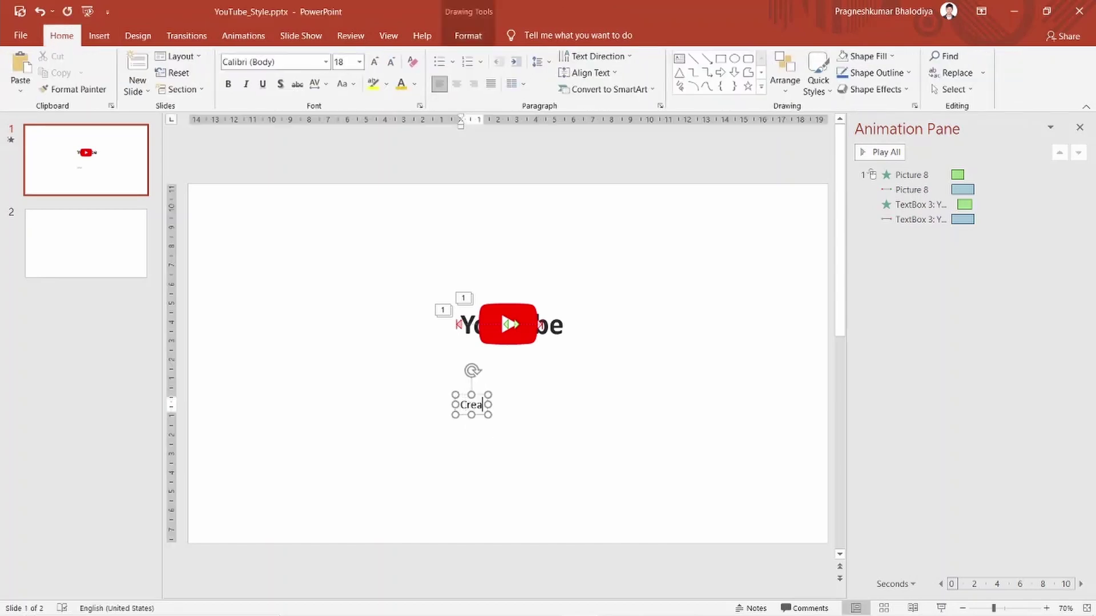
pyautogui.write('tor Aca')
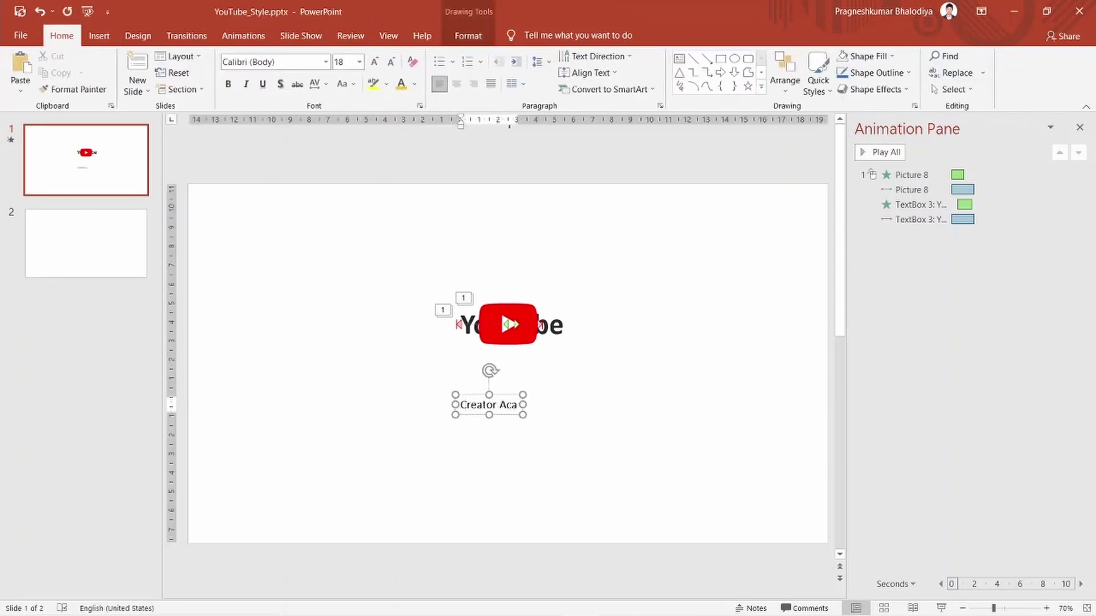
pyautogui.write('demy')
# Enlarge the caption to 28 pt and centre it under the logo.
pyautogui.hotkey('ctrl', 'a')
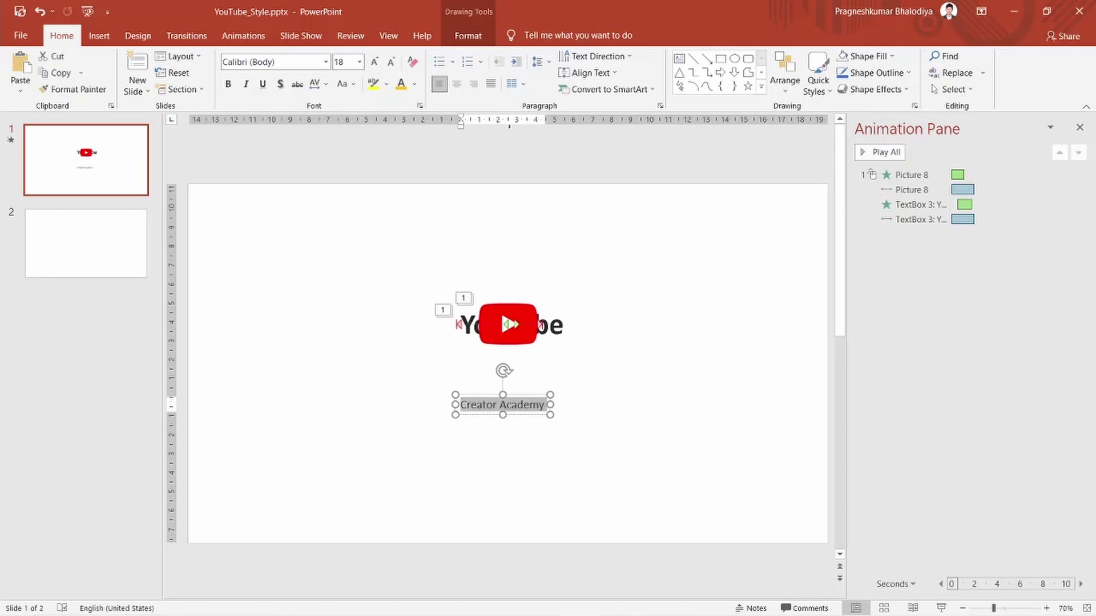
pyautogui.click(375, 62)
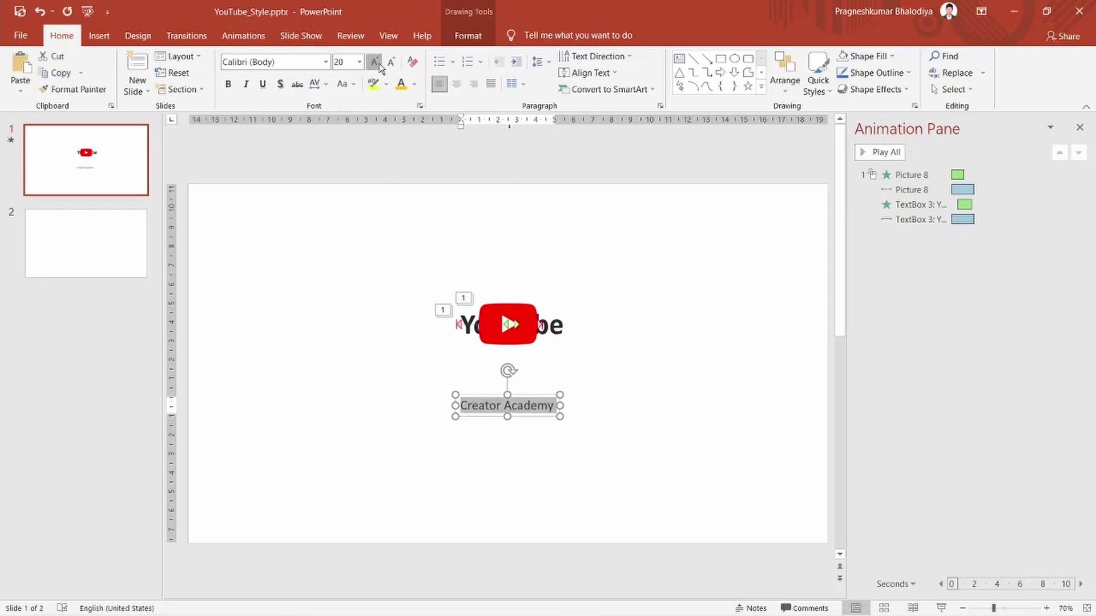
pyautogui.click(375, 61)
pyautogui.click(374, 62)
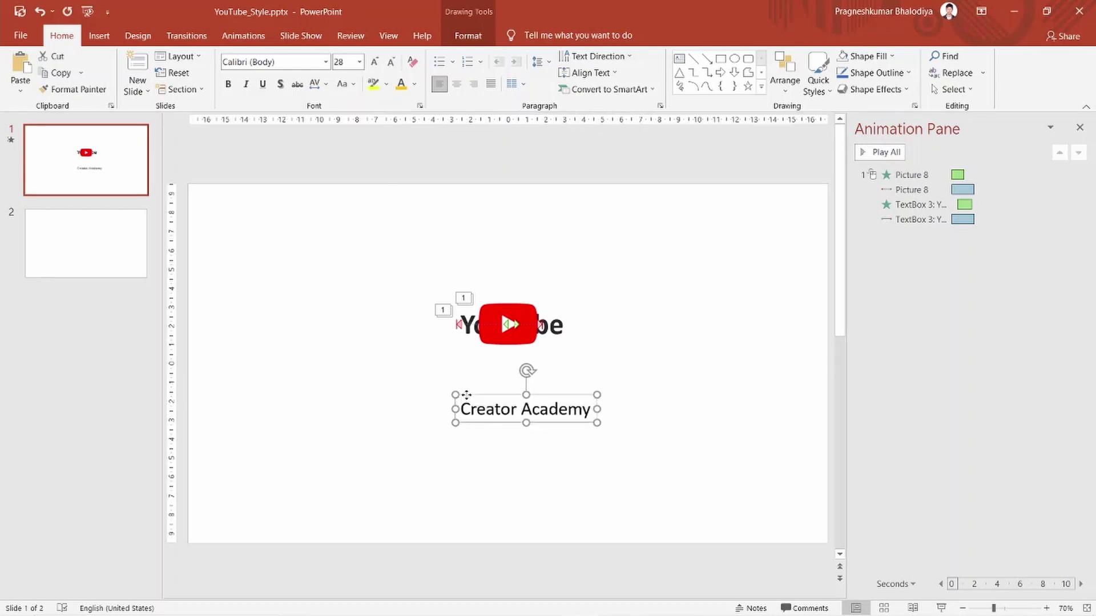
pyautogui.moveTo(456, 401); pyautogui.dragTo(449, 384)
pyautogui.click(663, 227)
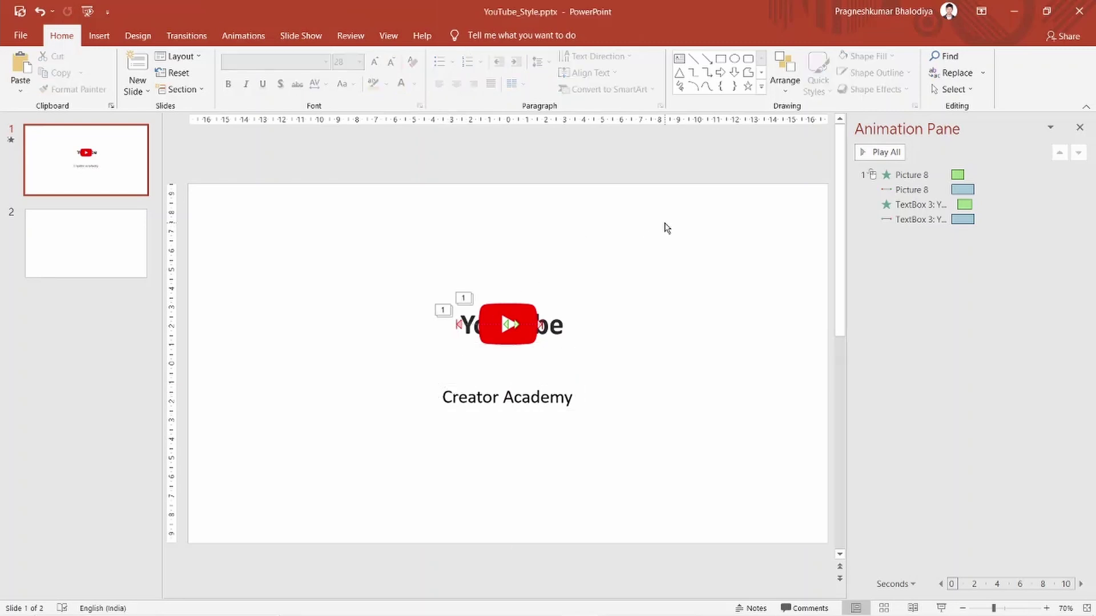
pyautogui.click(495, 398)
pyautogui.hotkey('ctrl', 'a')
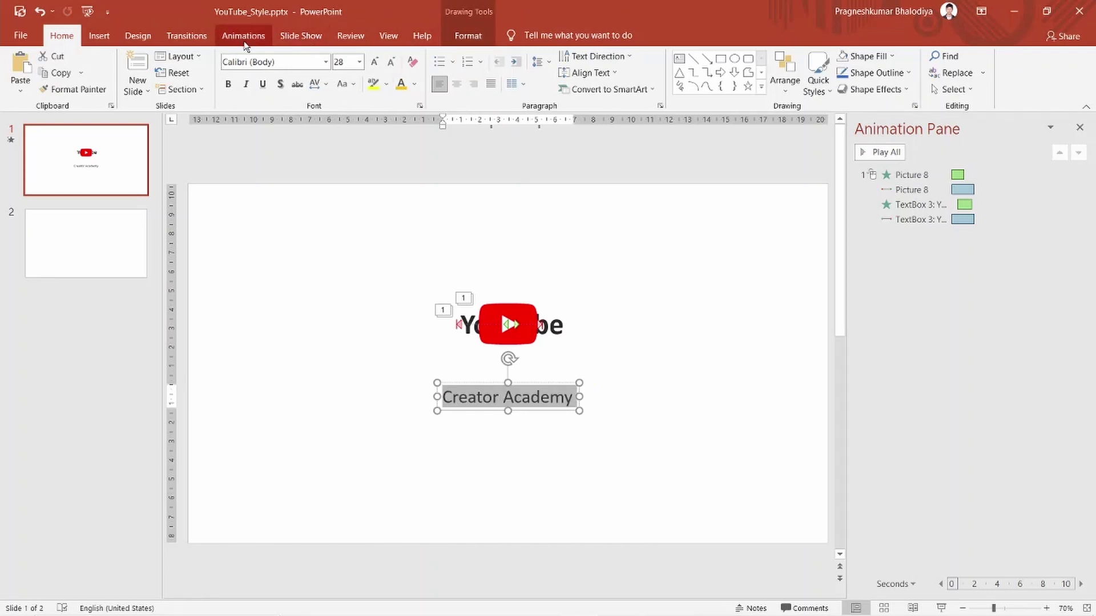
# Give the Creator Academy caption a 1.50-second Fade entrance and preview the slide's animations.
pyautogui.click(244, 44)
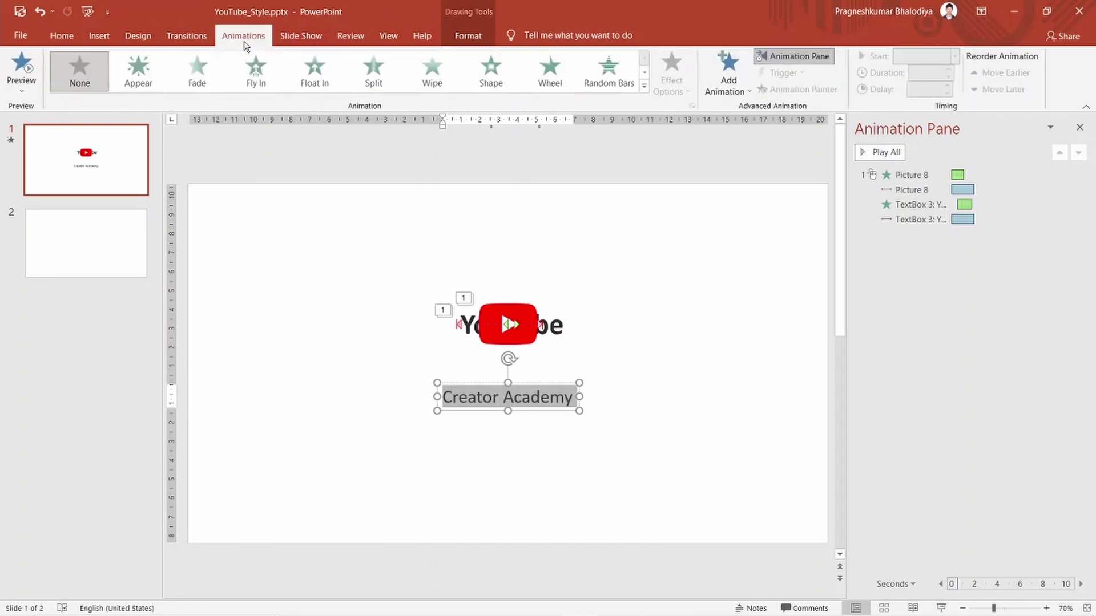
pyautogui.click(197, 72)
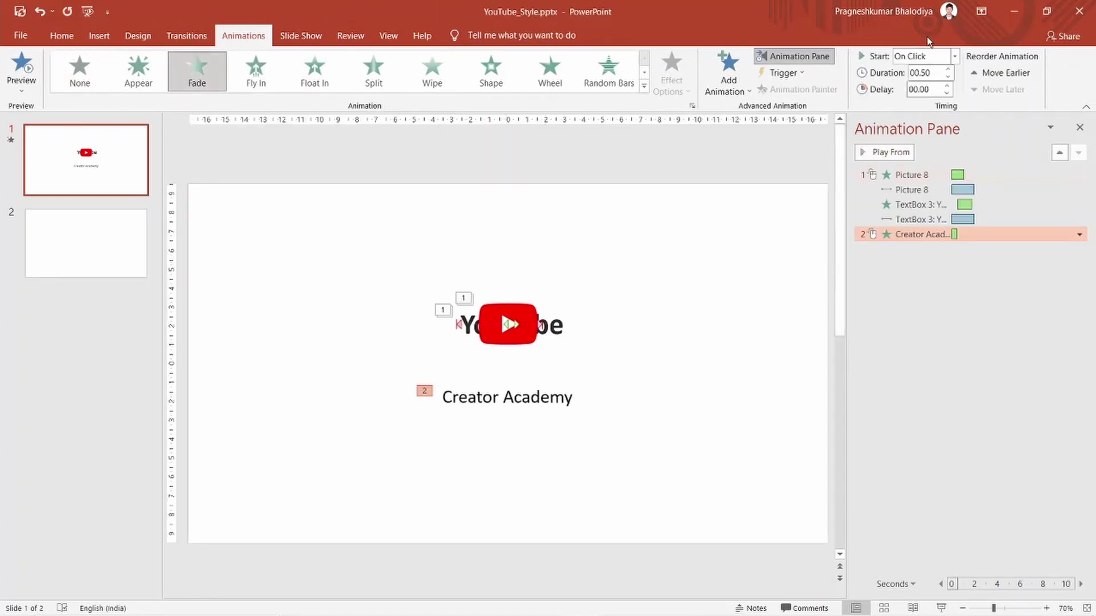
pyautogui.click(919, 72)
pyautogui.press('Return')
pyautogui.click(794, 230)
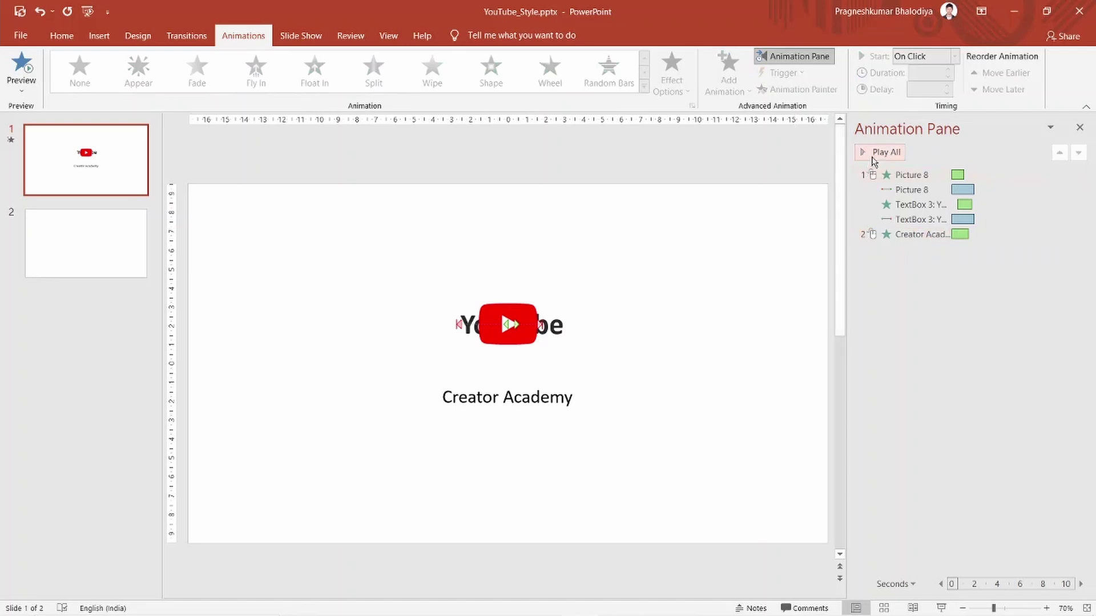
pyautogui.click(874, 154)
pyautogui.rightClick(927, 238)
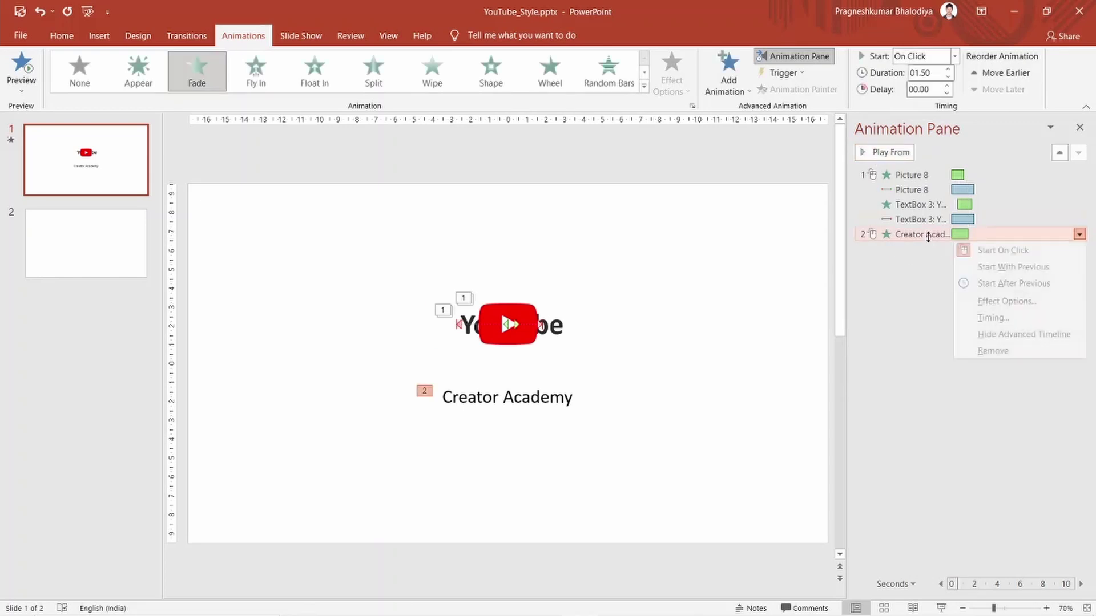
# Shorten the Creator Academy fade to 0.50 seconds.
pyautogui.click(976, 267)
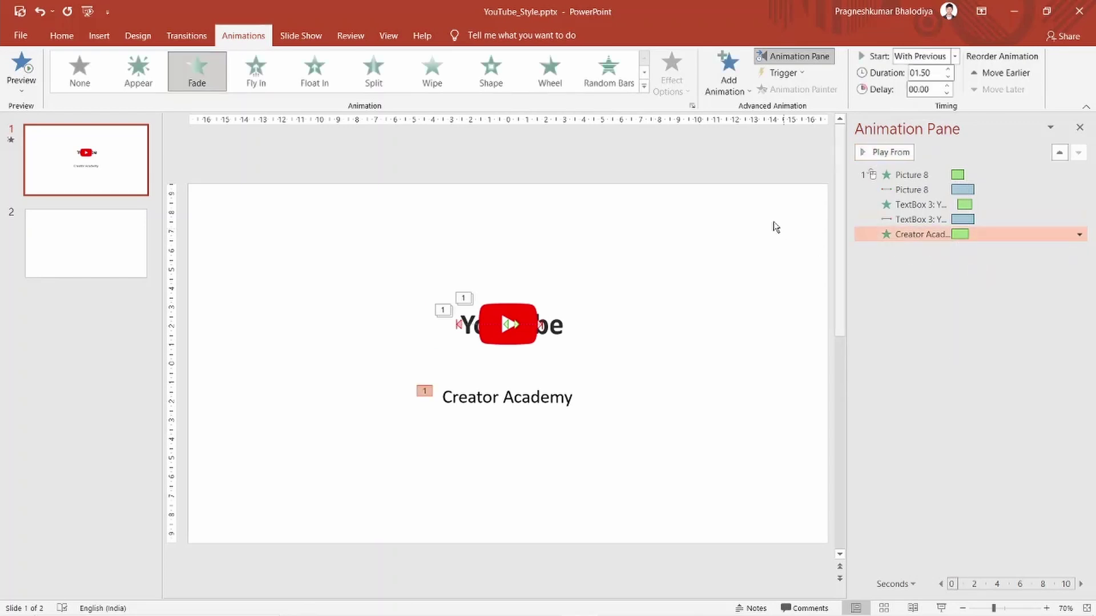
pyautogui.click(868, 152)
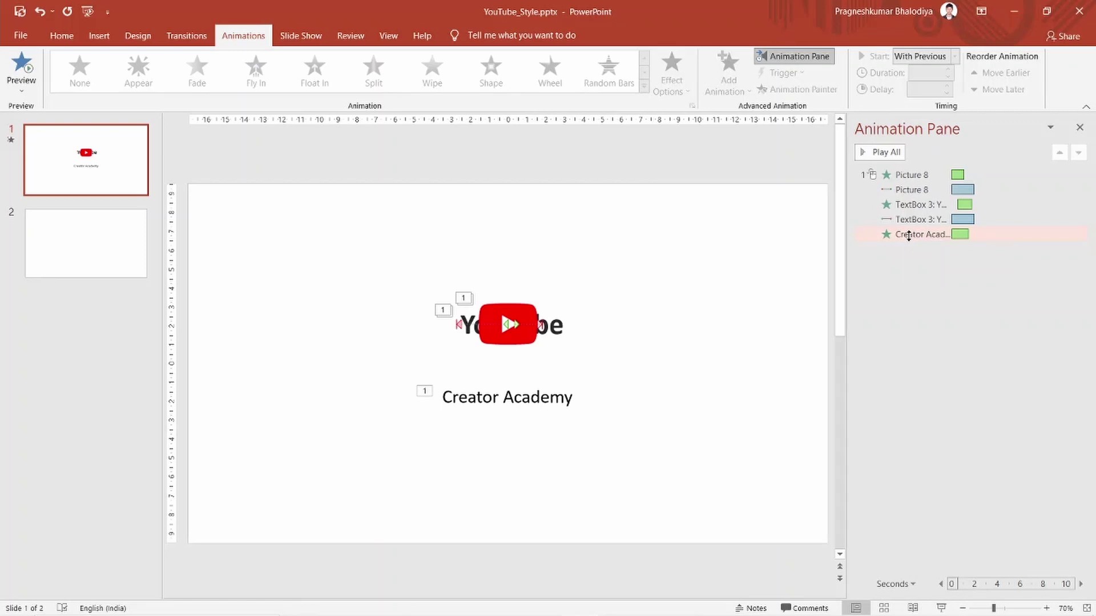
pyautogui.rightClick(909, 235)
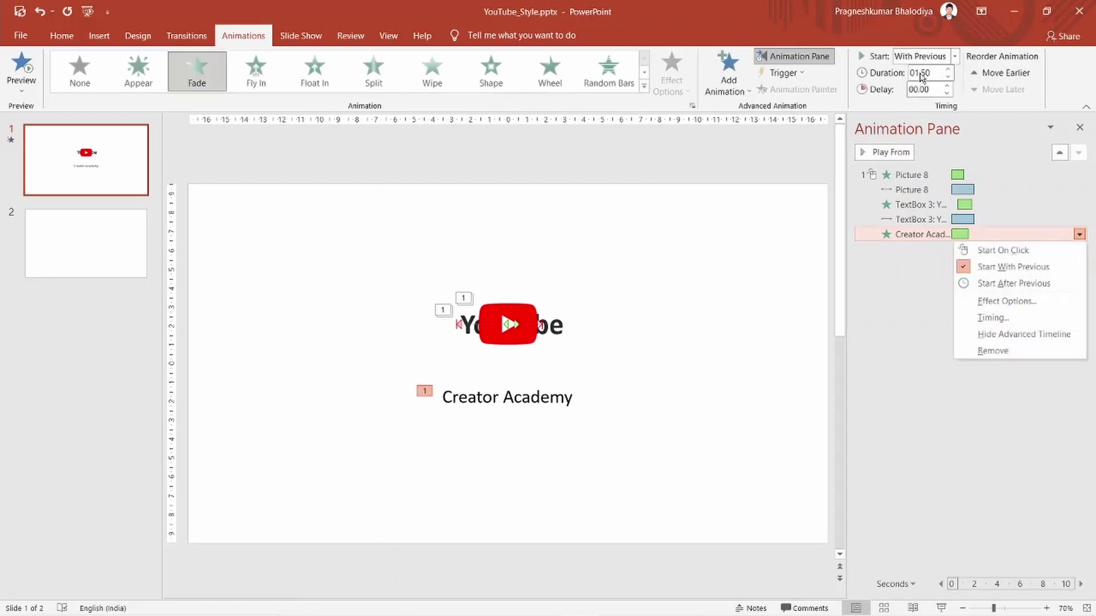
pyautogui.click(920, 76)
pyautogui.click(916, 73)
pyautogui.write('00.5')
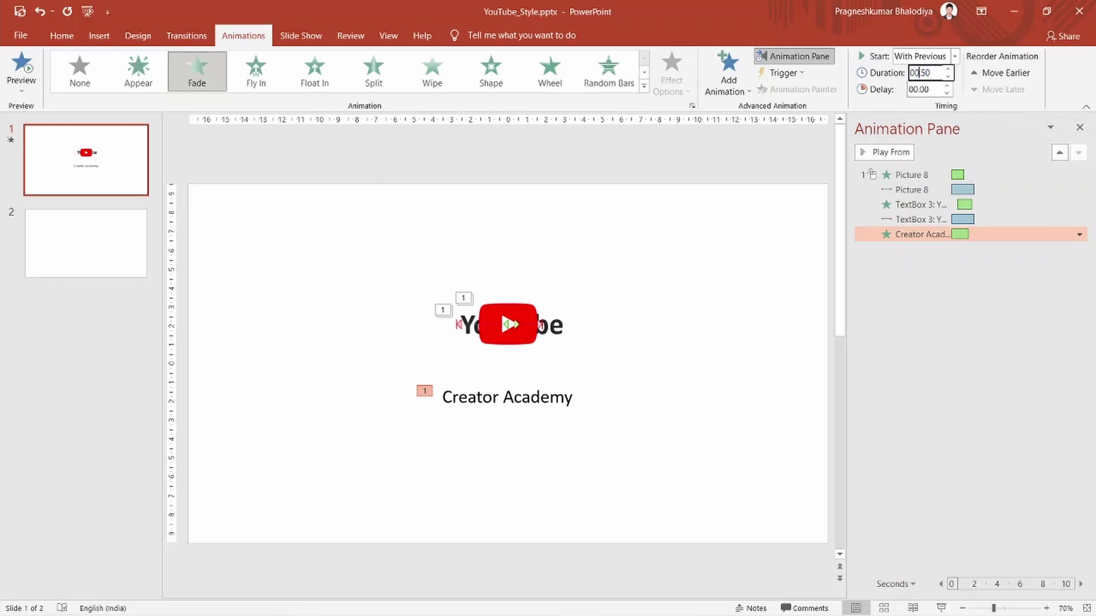
pyautogui.press('Return')
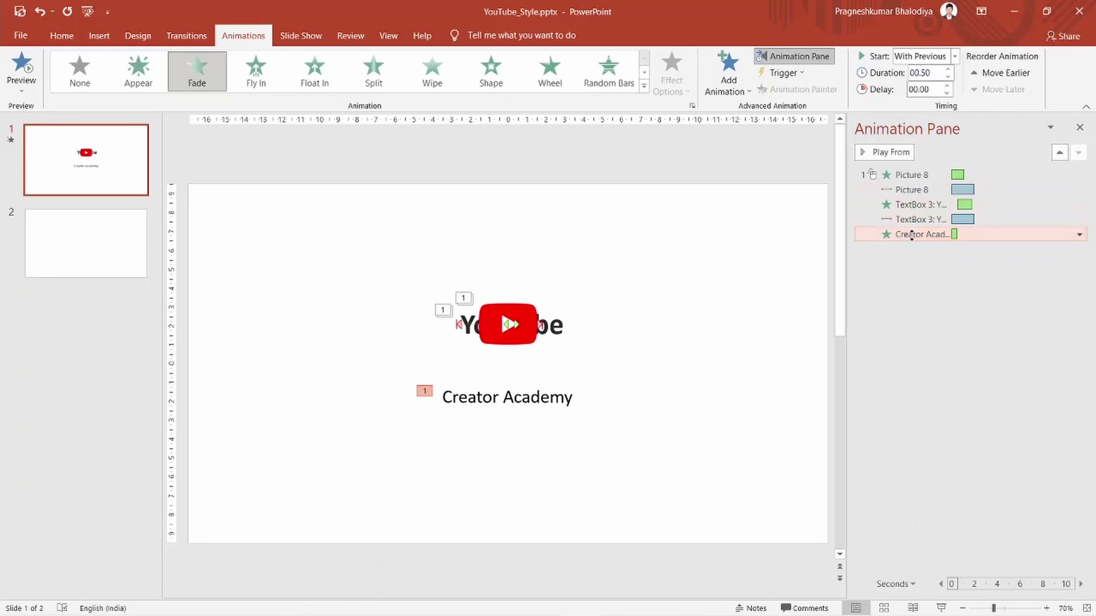
# Set the caption fade to start After Previous and preview all animations.
pyautogui.rightClick(914, 235)
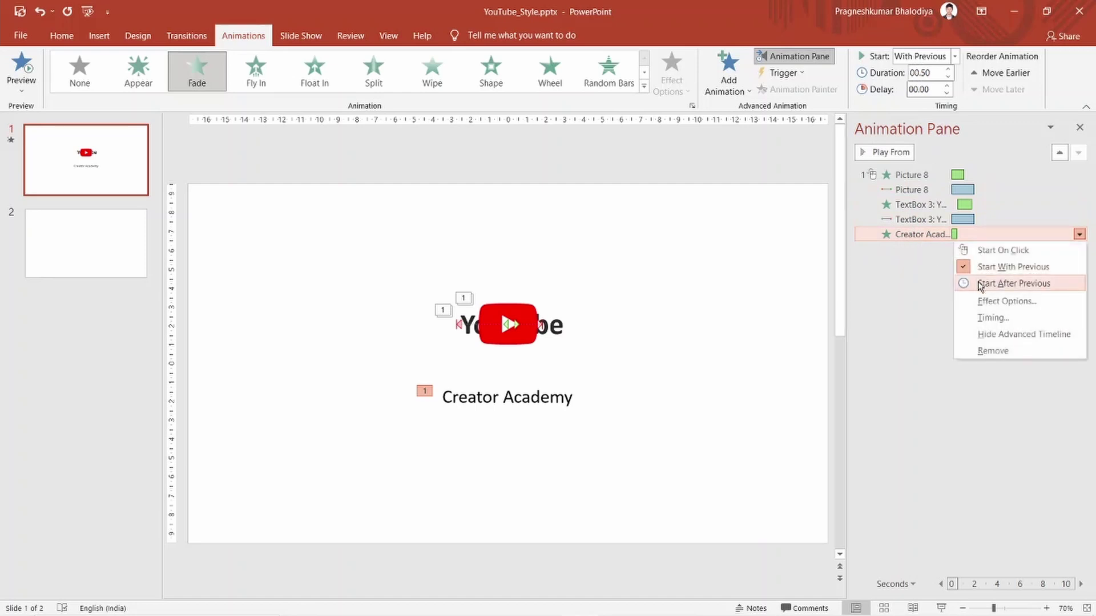
pyautogui.click(979, 284)
pyautogui.click(802, 257)
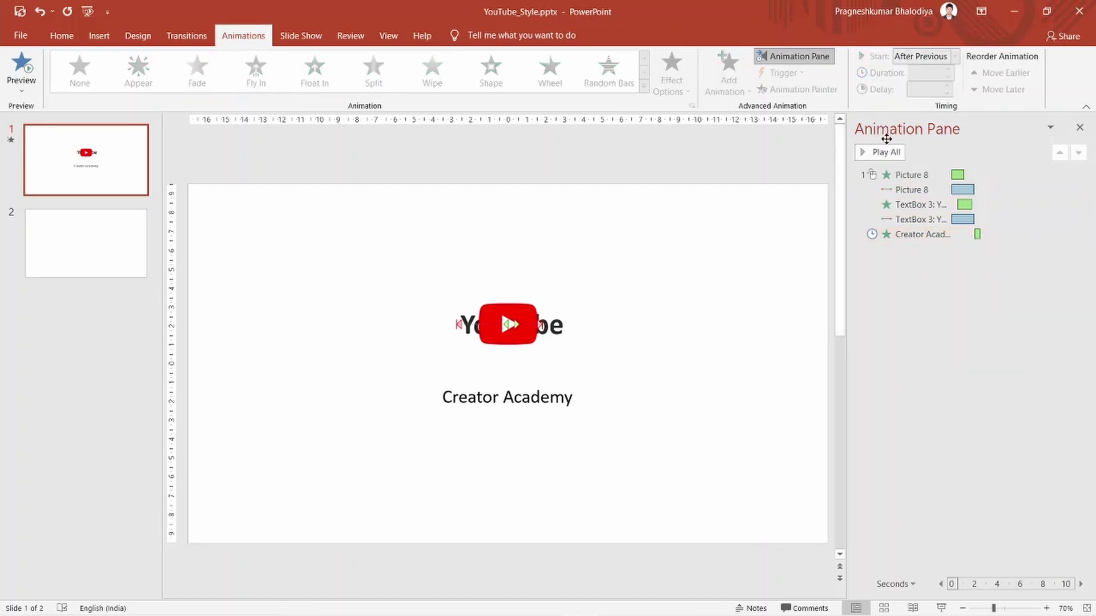
pyautogui.click(883, 152)
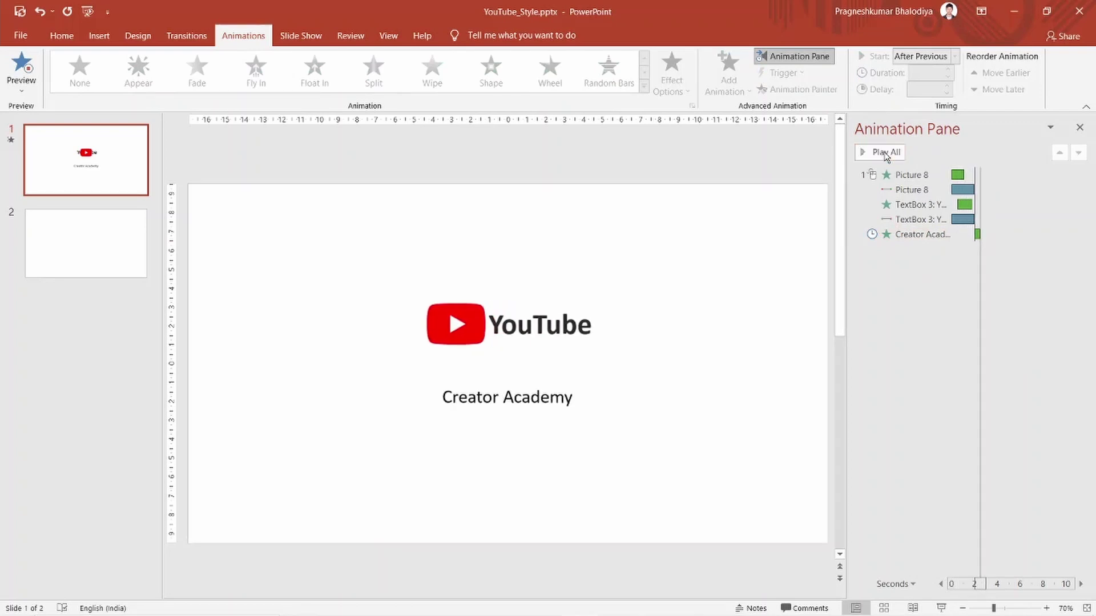
# Colour the Creator Academy caption text with custom hex 282828.
pyautogui.click(490, 396)
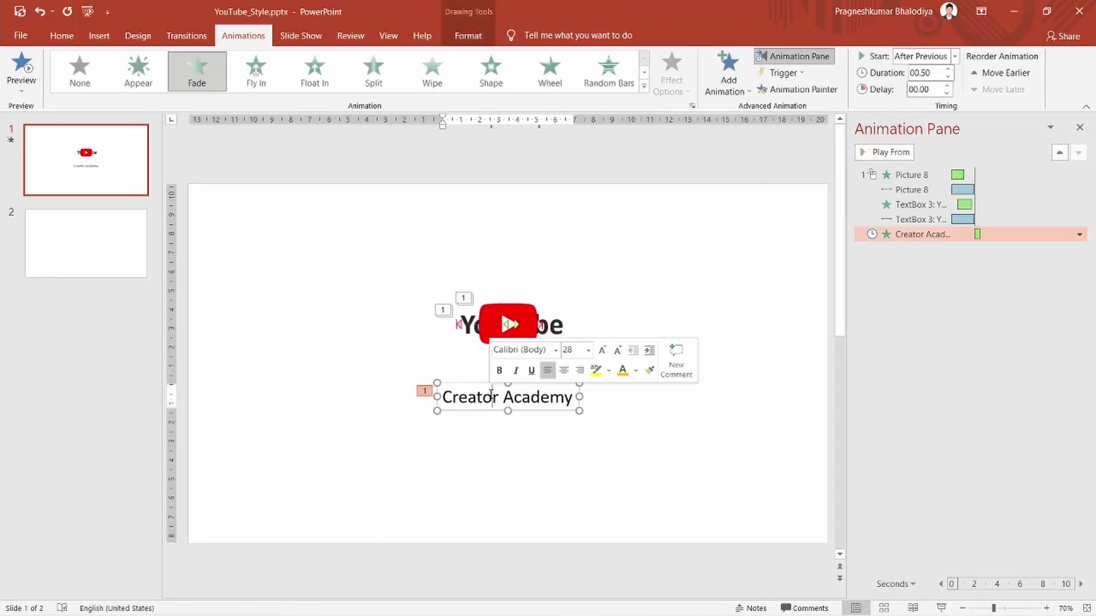
pyautogui.hotkey('ctrl', 'a')
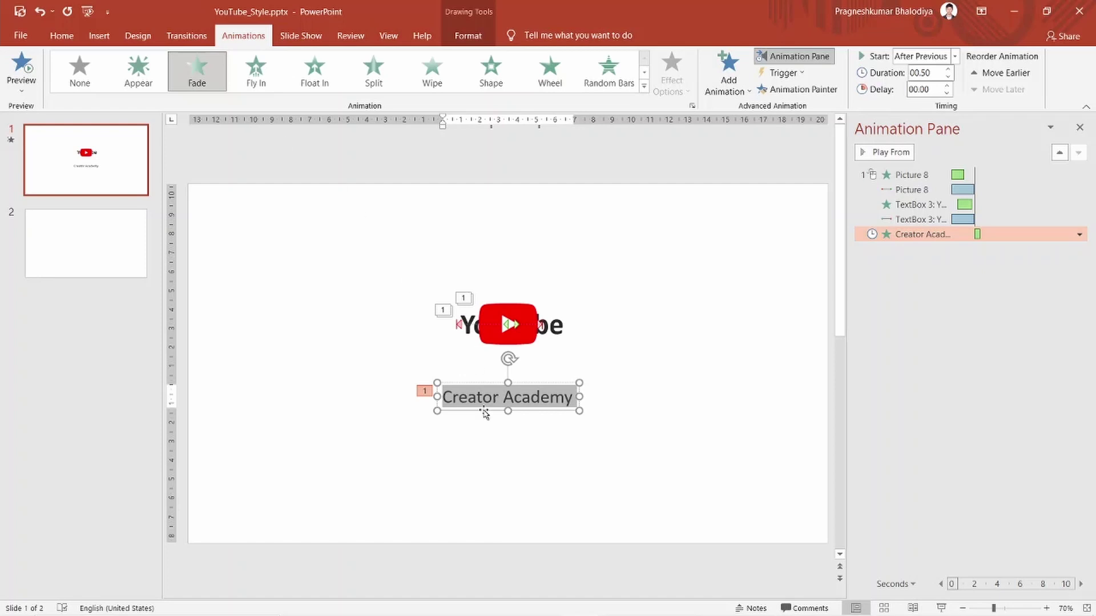
pyautogui.rightClick(495, 397)
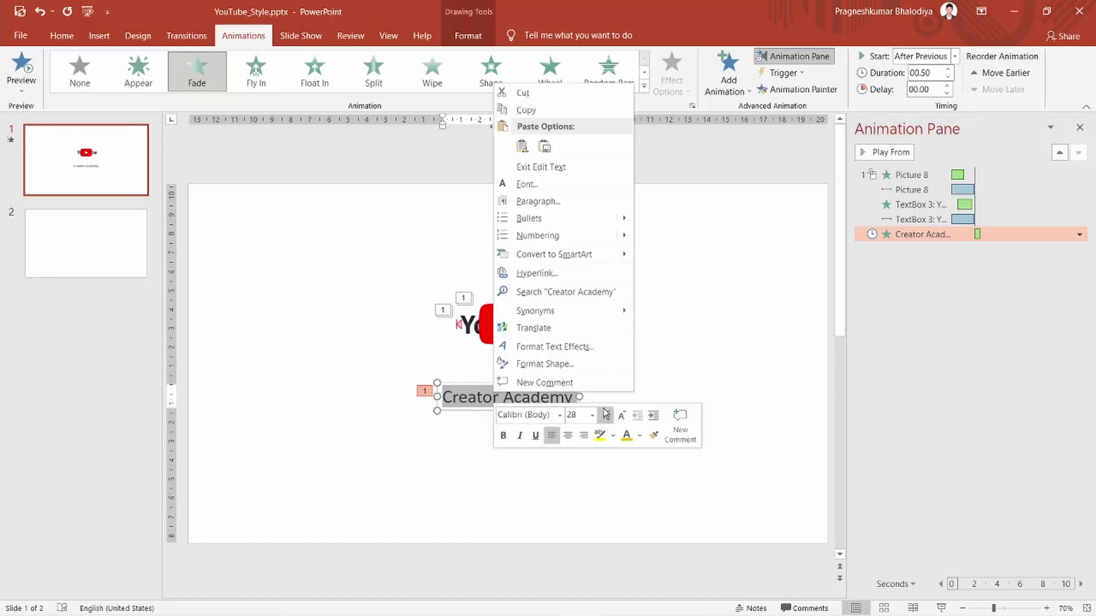
pyautogui.click(640, 436)
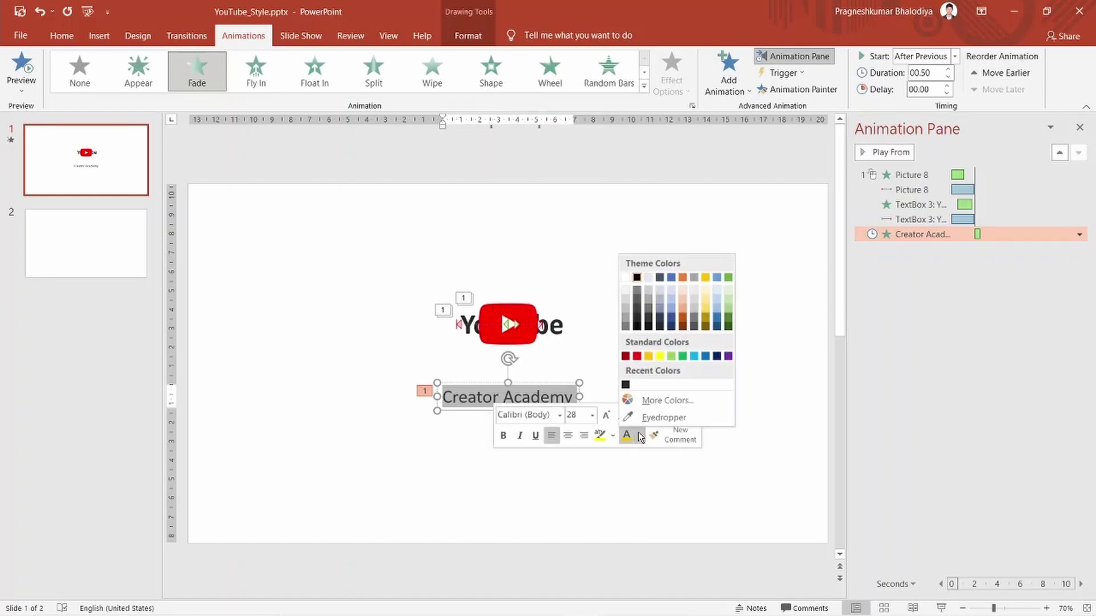
pyautogui.click(656, 402)
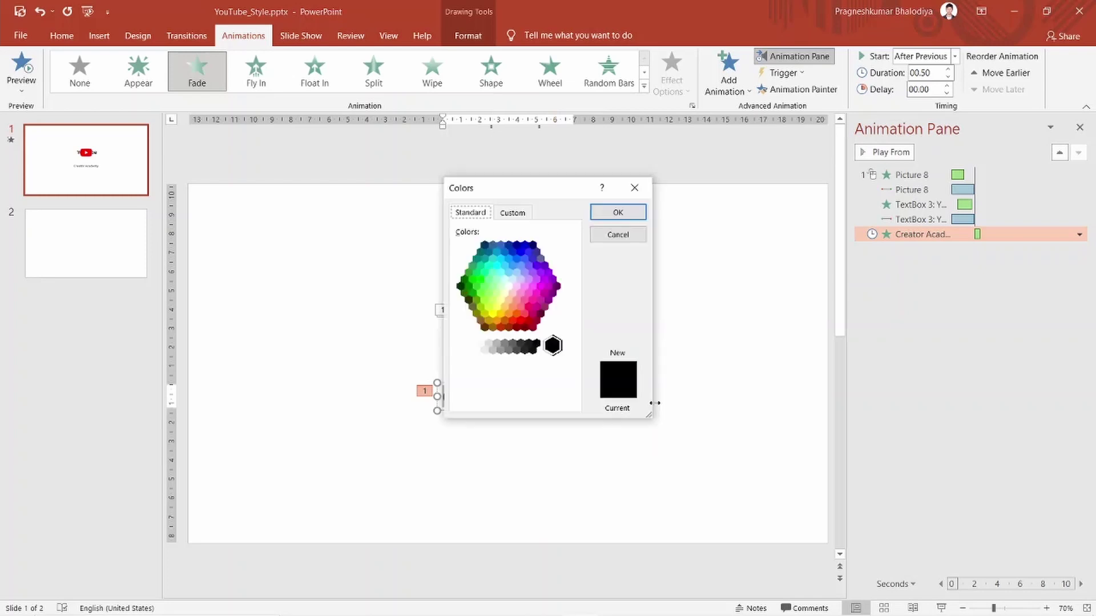
pyautogui.click(524, 215)
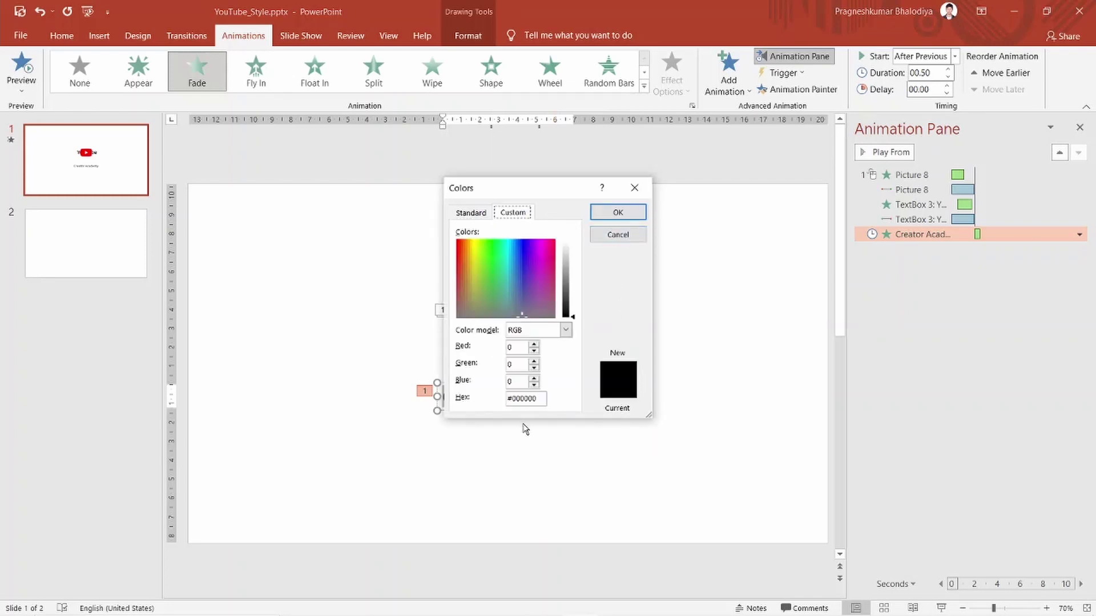
pyautogui.moveTo(541, 399); pyautogui.dragTo(503, 398)
pyautogui.write('282828')
pyautogui.click(644, 213)
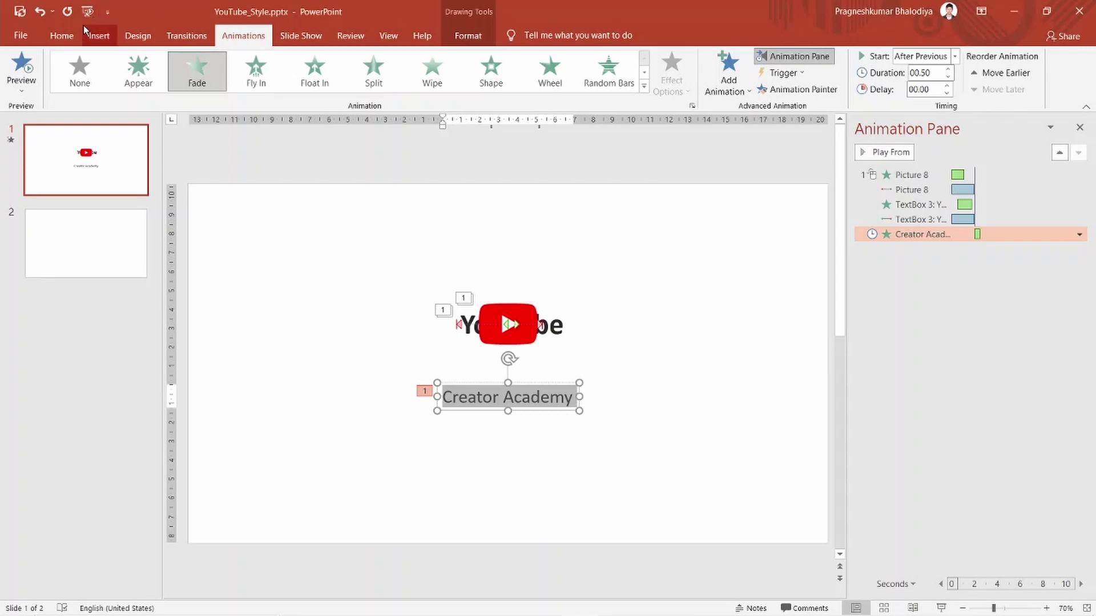
# Switch the tagline font to Roboto, enlarge it, reposition it, and preview the animations.
pyautogui.click(61, 35)
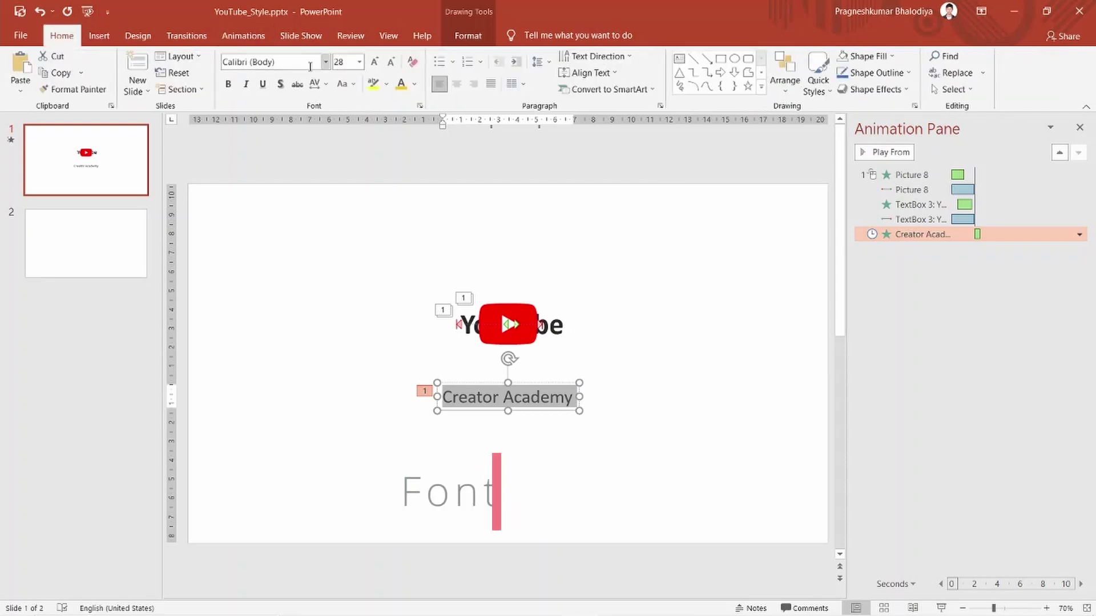
pyautogui.click(326, 63)
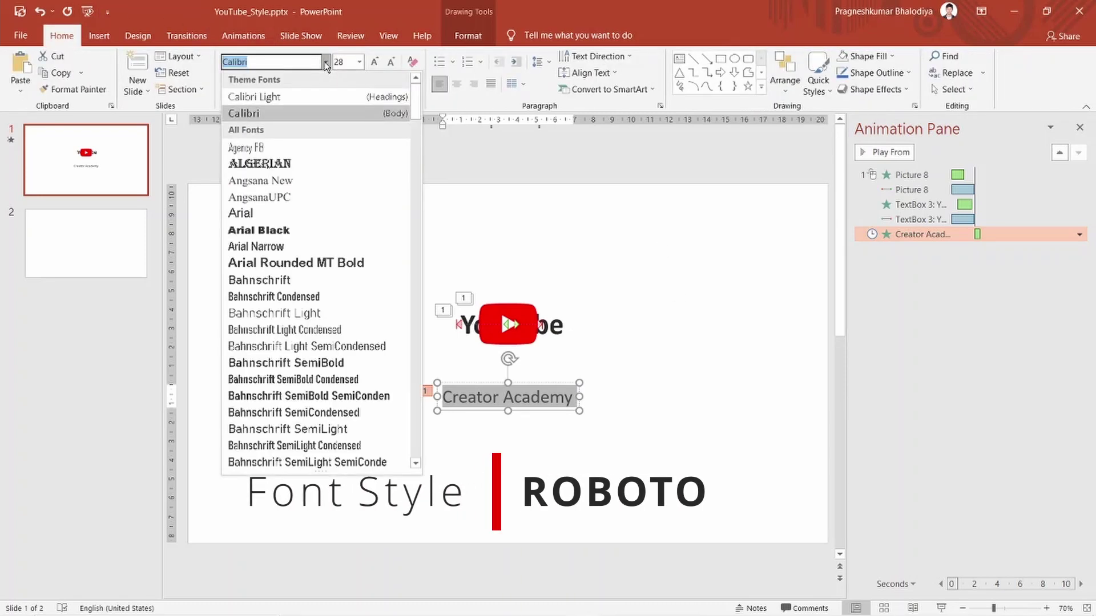
pyautogui.write('Roboto')
pyautogui.press('Return')
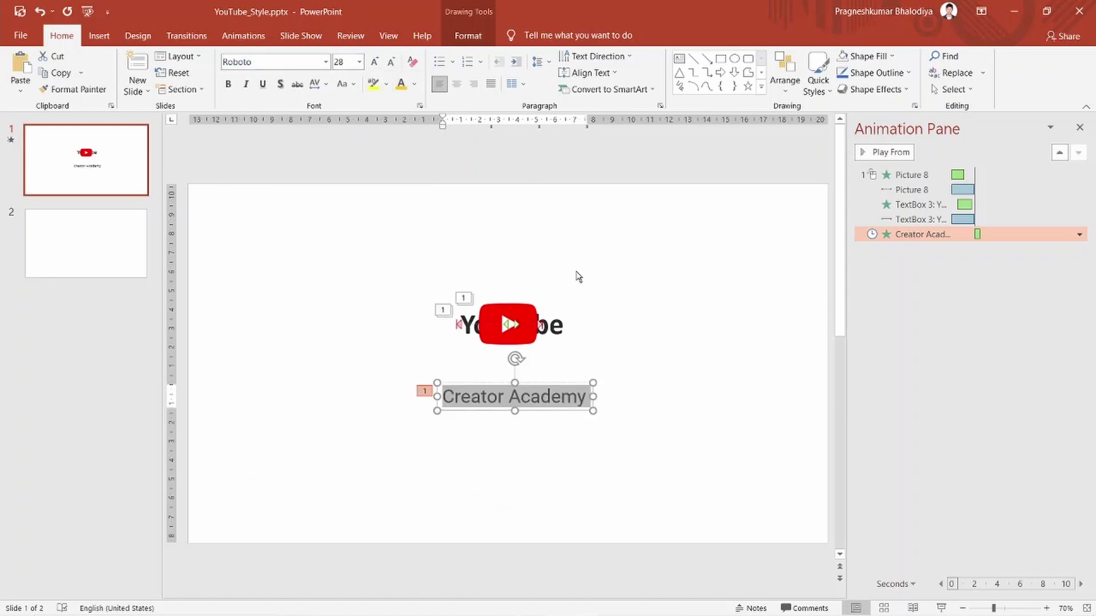
pyautogui.click(375, 61)
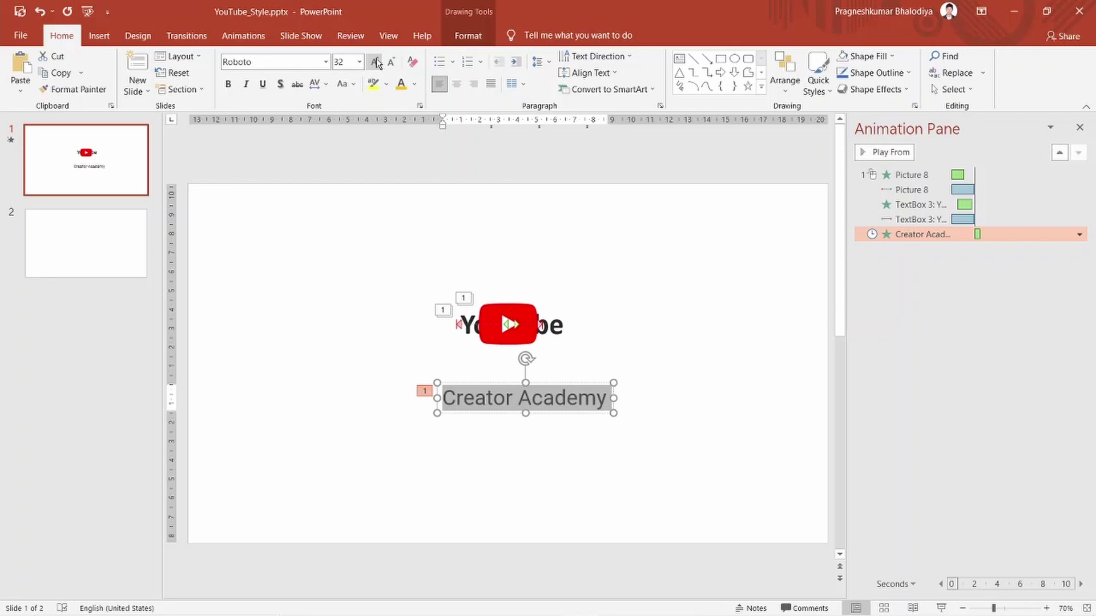
pyautogui.click(375, 61)
pyautogui.moveTo(517, 381); pyautogui.dragTo(493, 385)
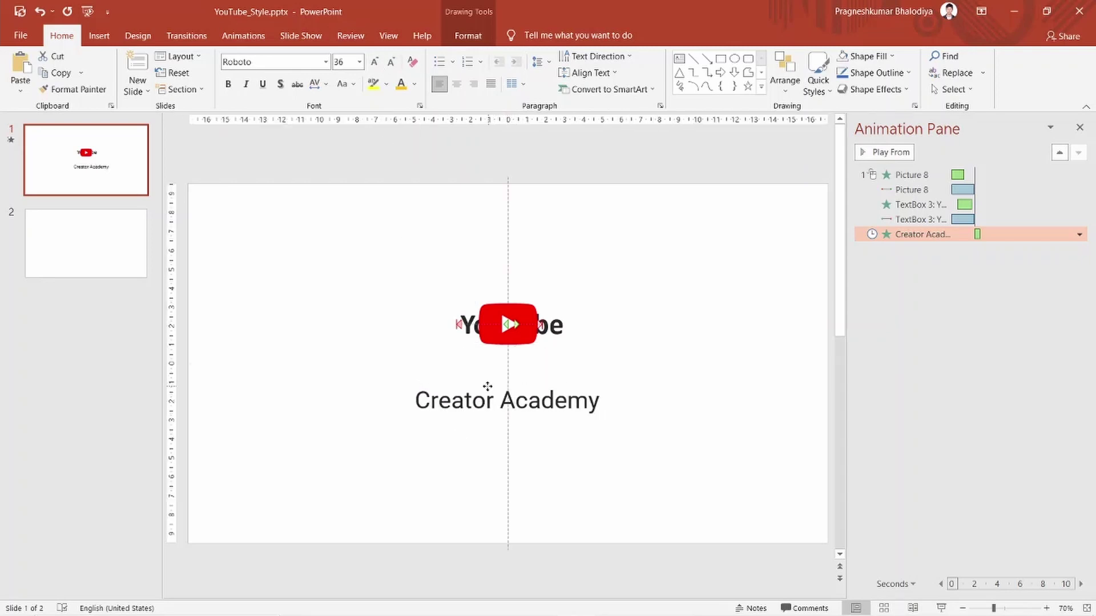
pyautogui.click(615, 351)
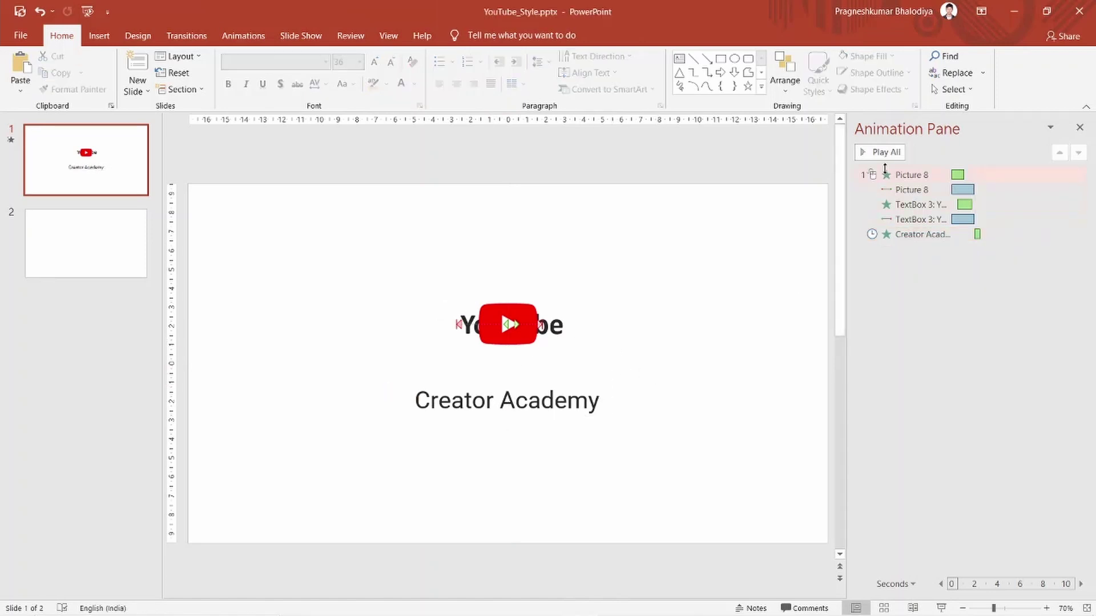
pyautogui.click(882, 153)
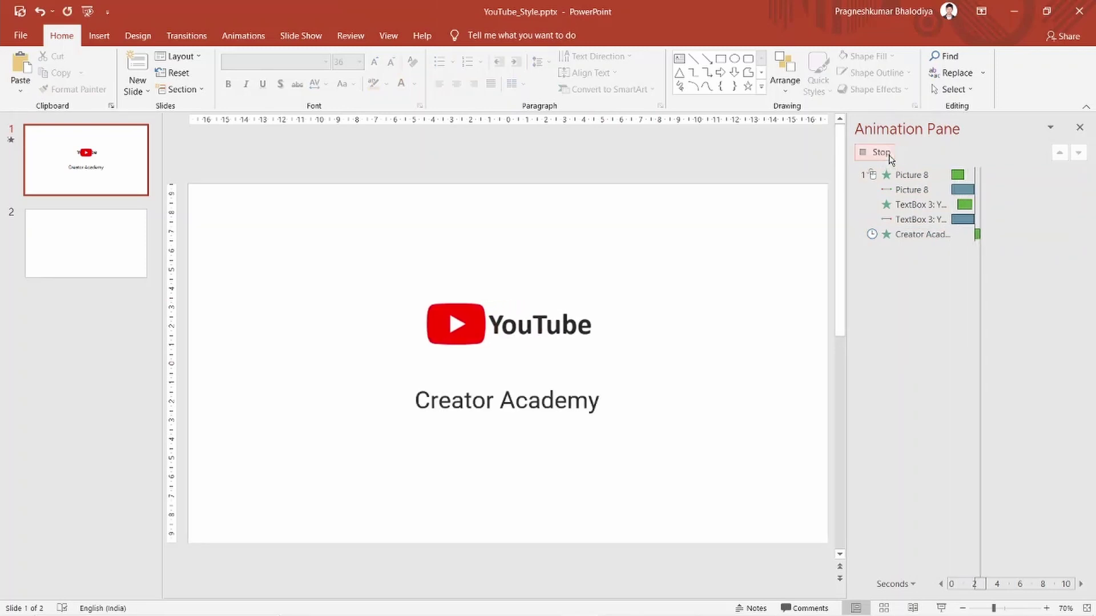
# Reduce the tagline to 32 pt, re-centre it under the logo, and preview again.
pyautogui.click(413, 398)
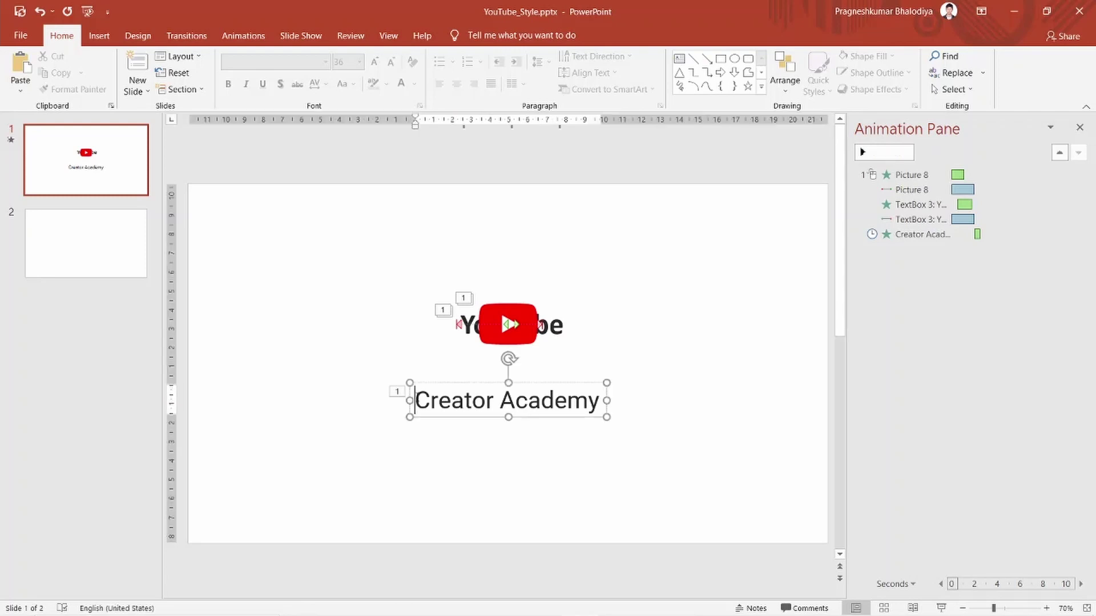
pyautogui.hotkey('ctrl', 'a')
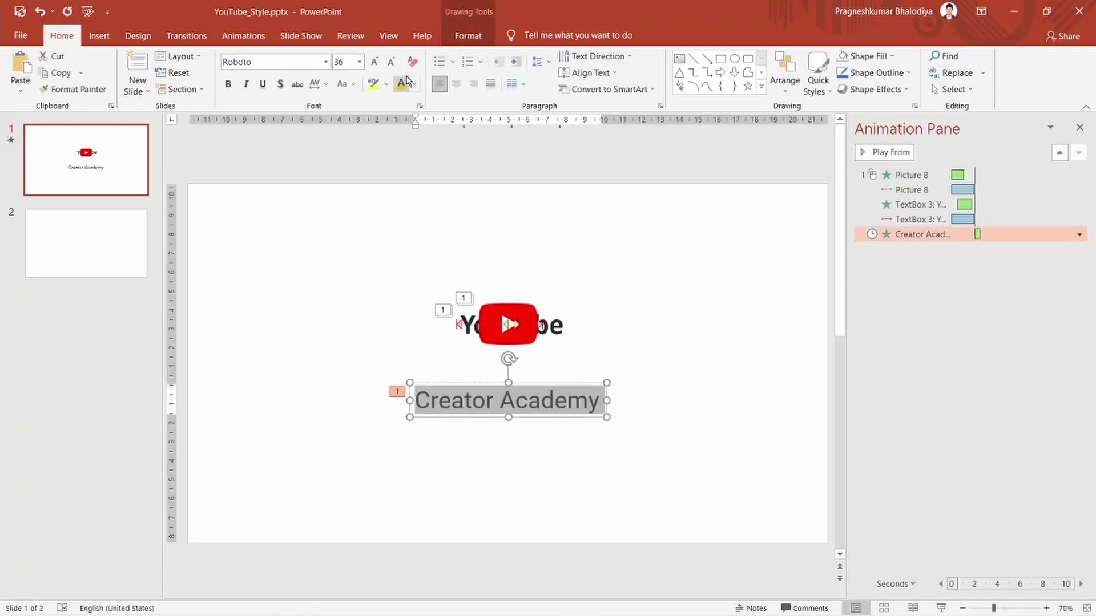
pyautogui.click(390, 61)
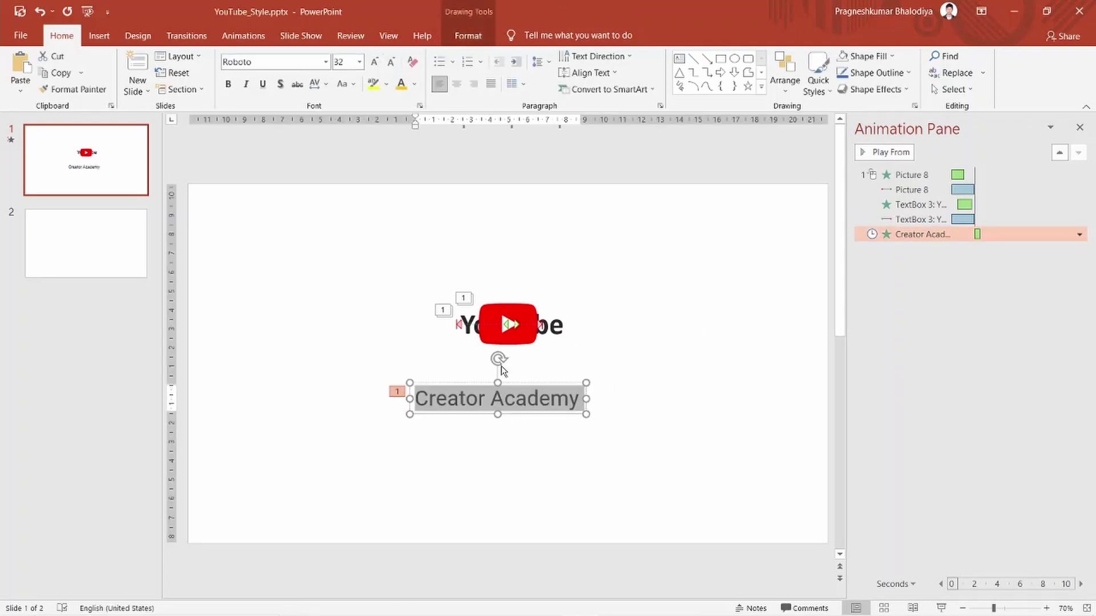
pyautogui.moveTo(472, 385); pyautogui.dragTo(484, 382)
pyautogui.click(723, 344)
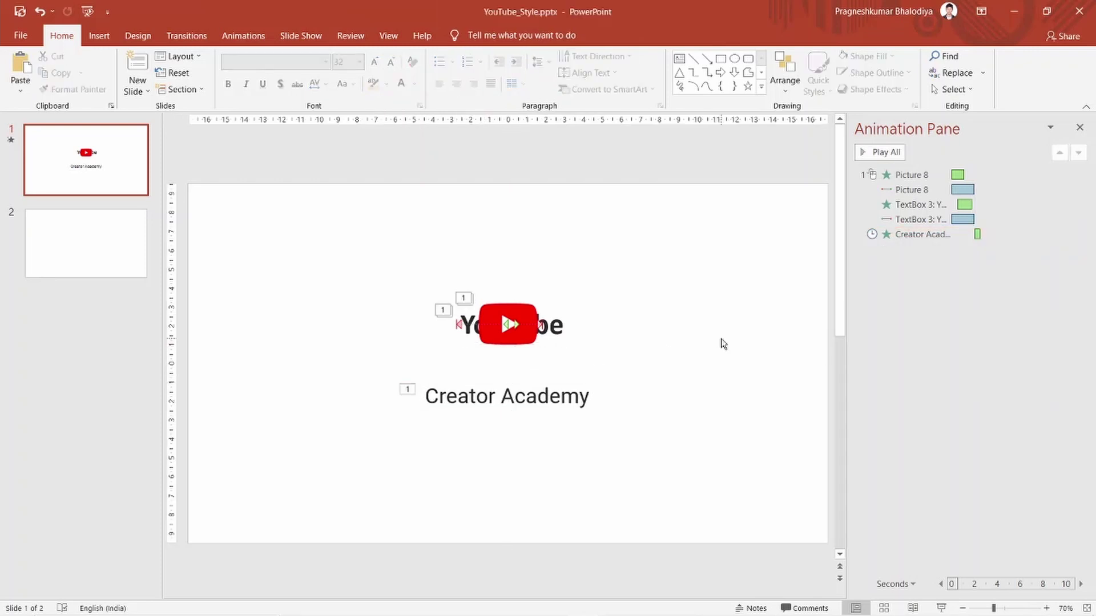
pyautogui.click(895, 151)
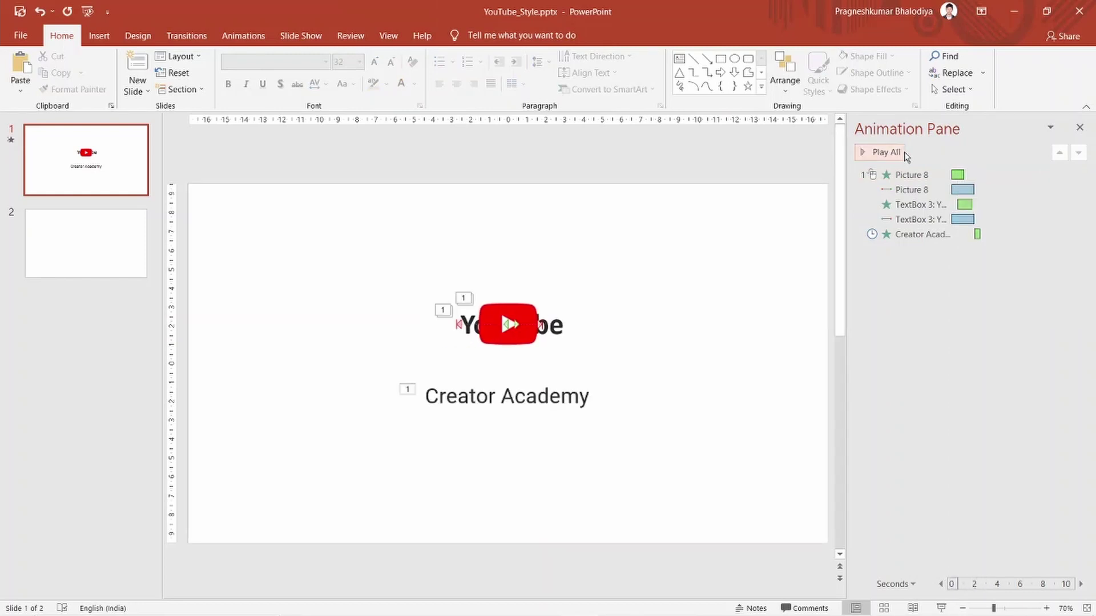
pyautogui.click(902, 154)
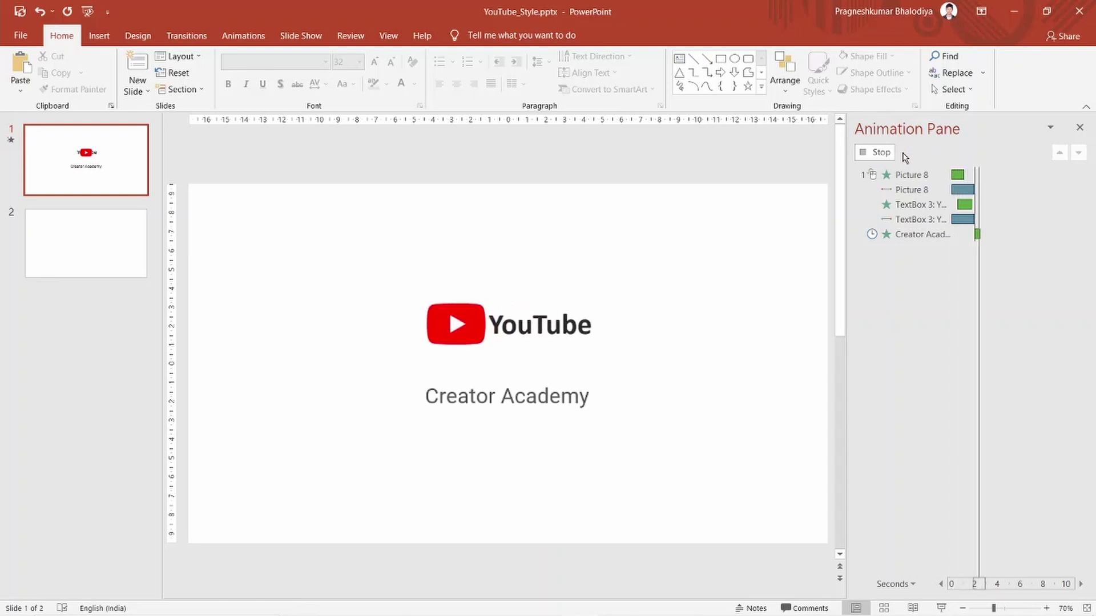
pyautogui.click(901, 155)
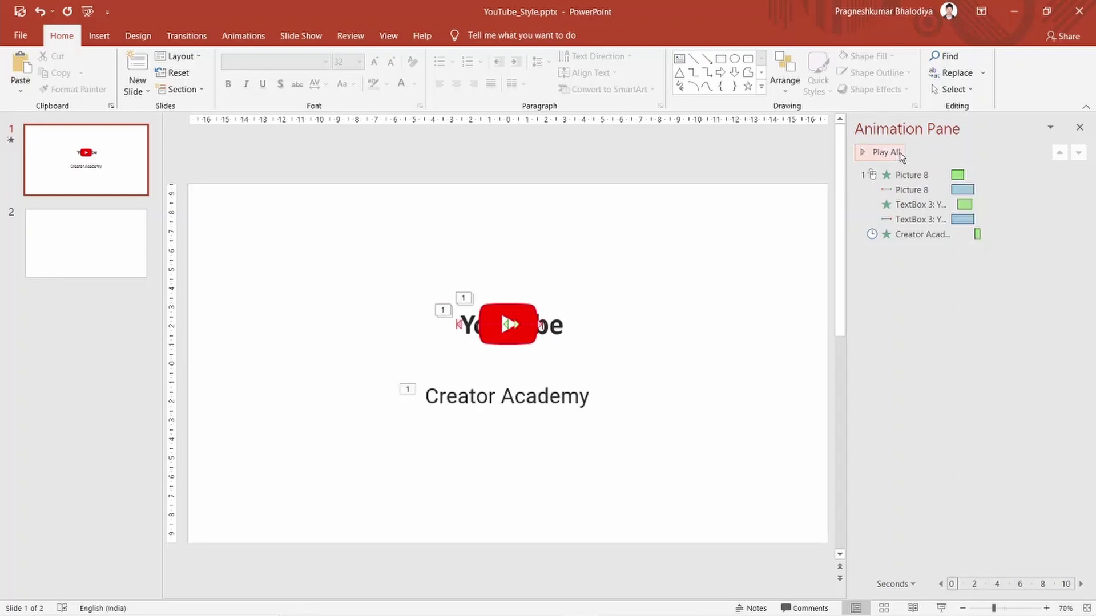
pyautogui.click(902, 155)
pyautogui.click(942, 176)
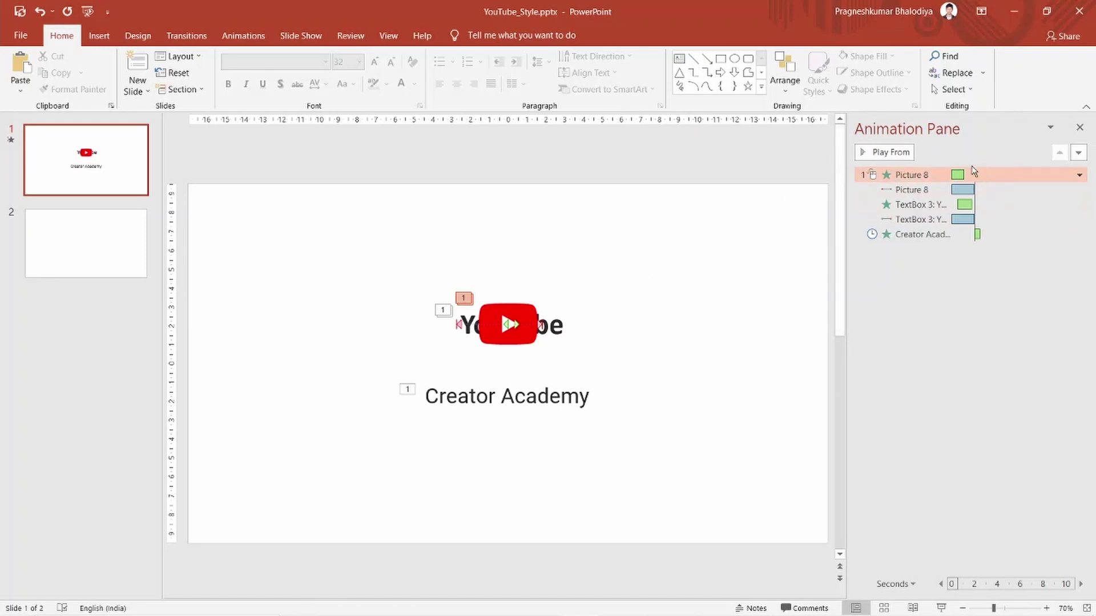
# Set the Picture 8 motion path to start After Previous, following the logo's fade-in.
pyautogui.click(243, 37)
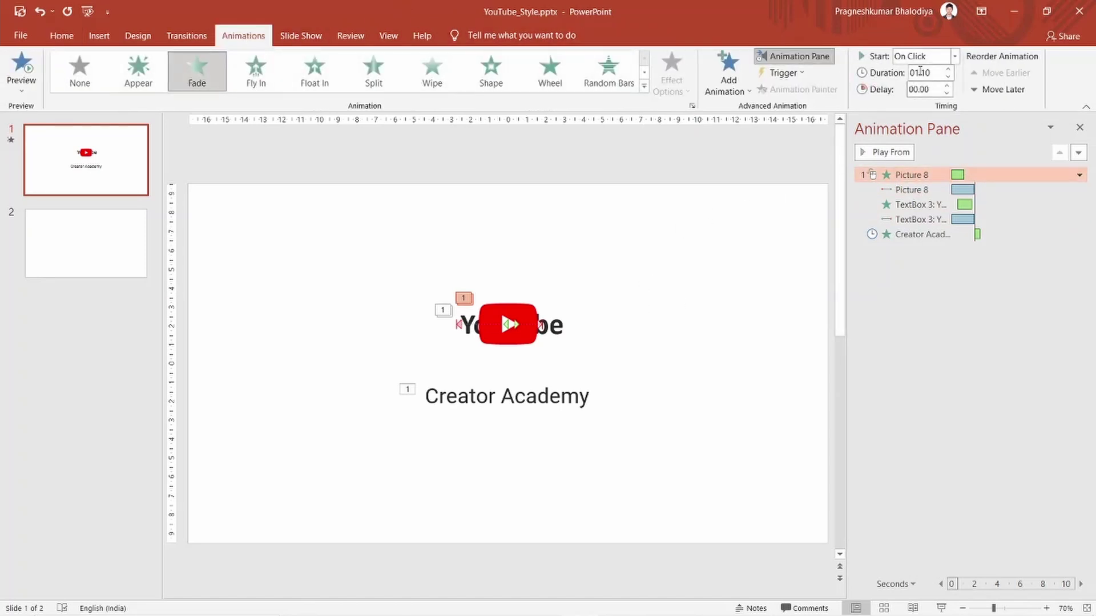
pyautogui.click(923, 74)
pyautogui.click(922, 73)
pyautogui.click(904, 157)
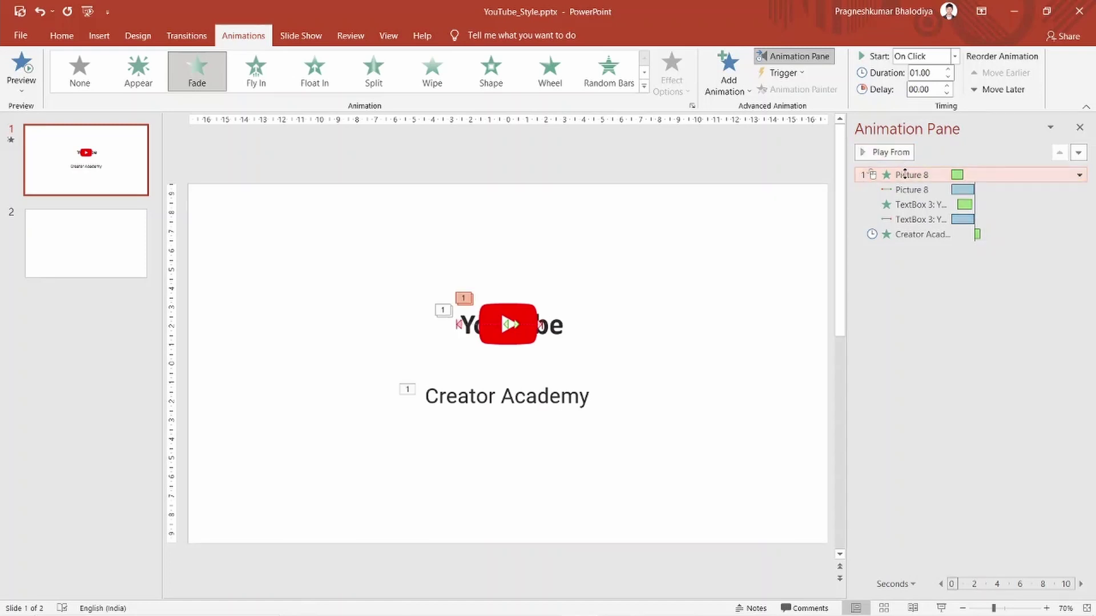
pyautogui.click(907, 190)
pyautogui.rightClick(907, 190)
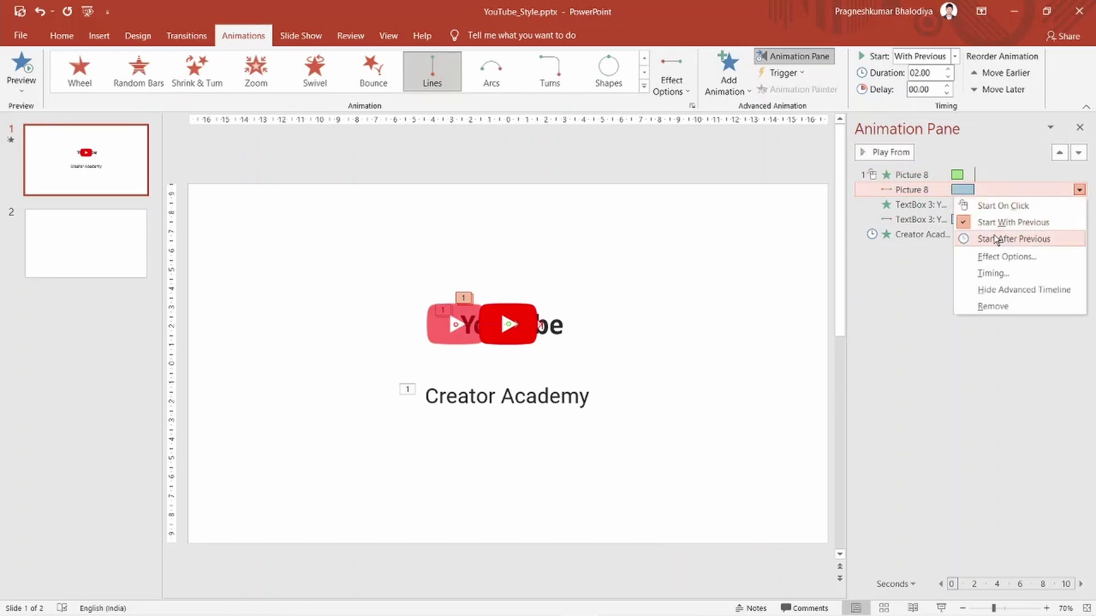
pyautogui.click(996, 239)
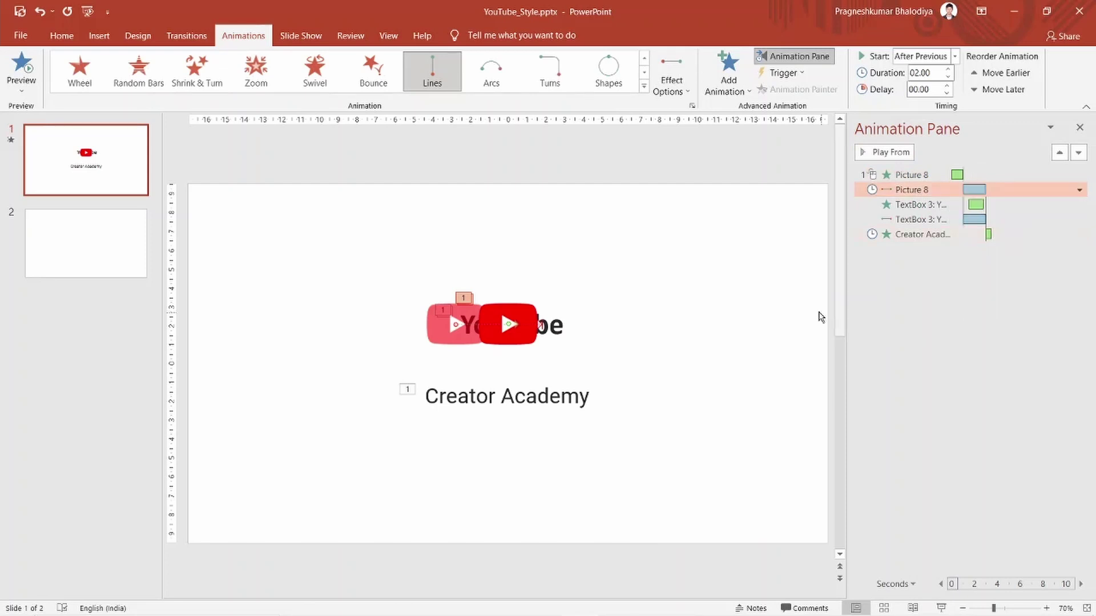
pyautogui.click(772, 249)
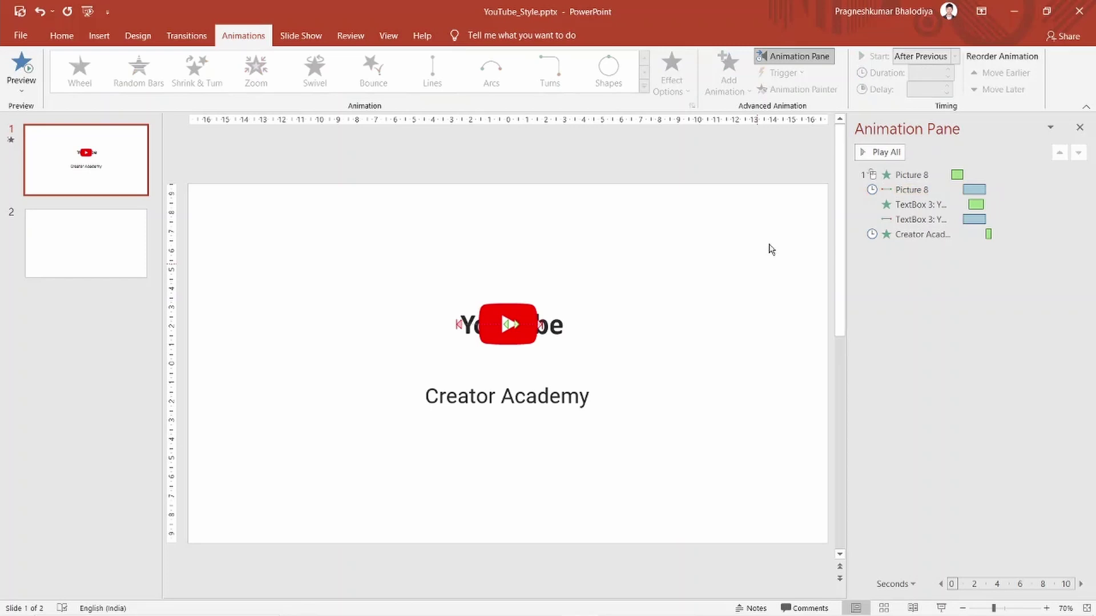
# Give the first TextBox 3 fade a 00.60-second delay and preview all animations.
pyautogui.click(873, 155)
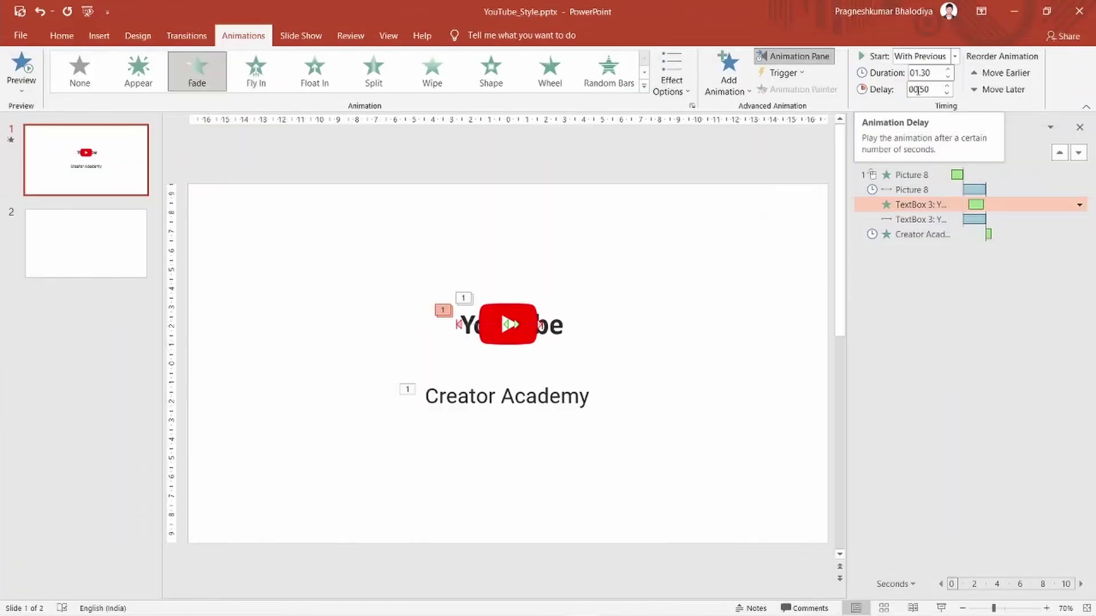
pyautogui.click(923, 90)
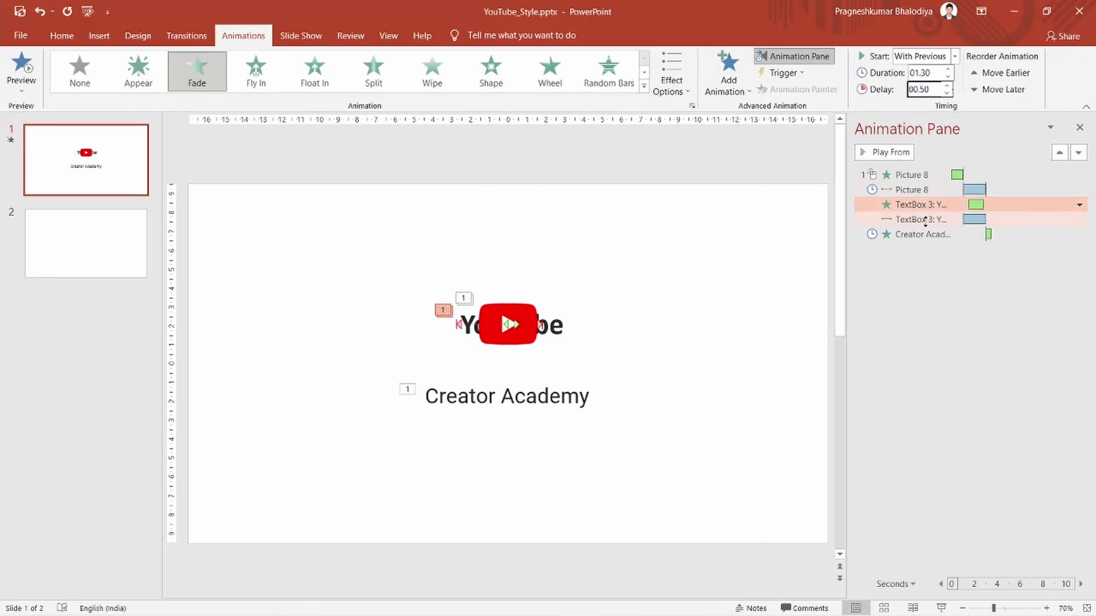
pyautogui.click(925, 219)
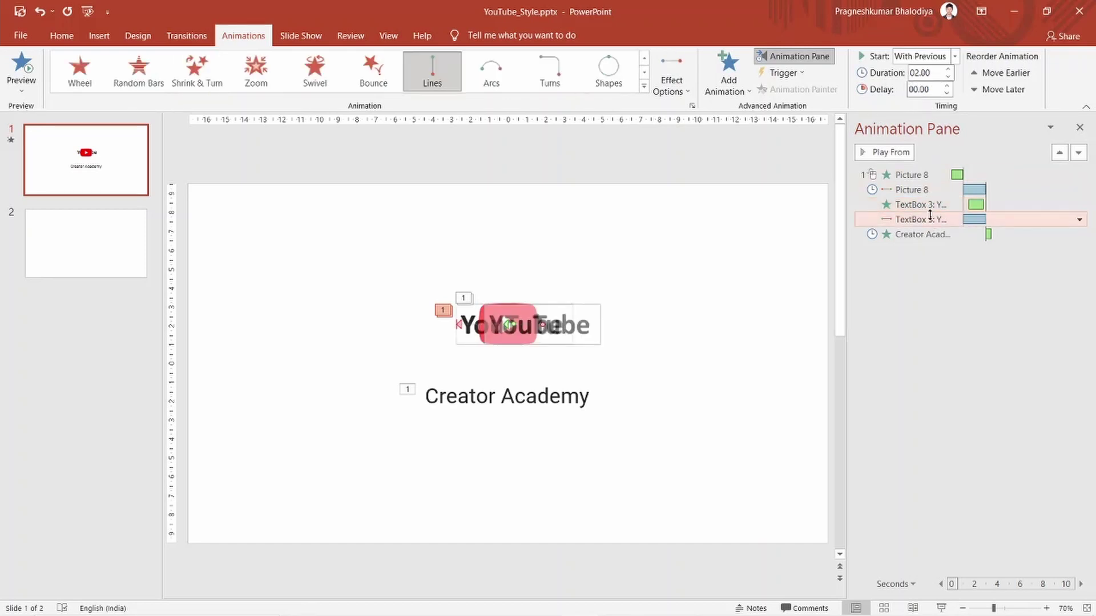
pyautogui.click(931, 209)
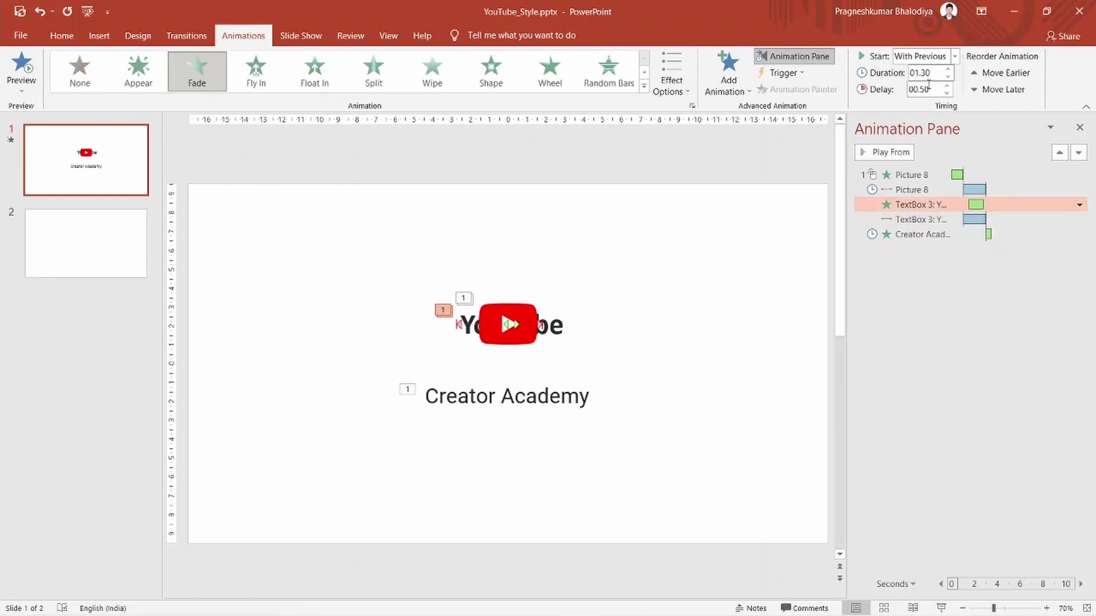
pyautogui.doubleClick(923, 90)
pyautogui.write('00.60')
pyautogui.click(778, 196)
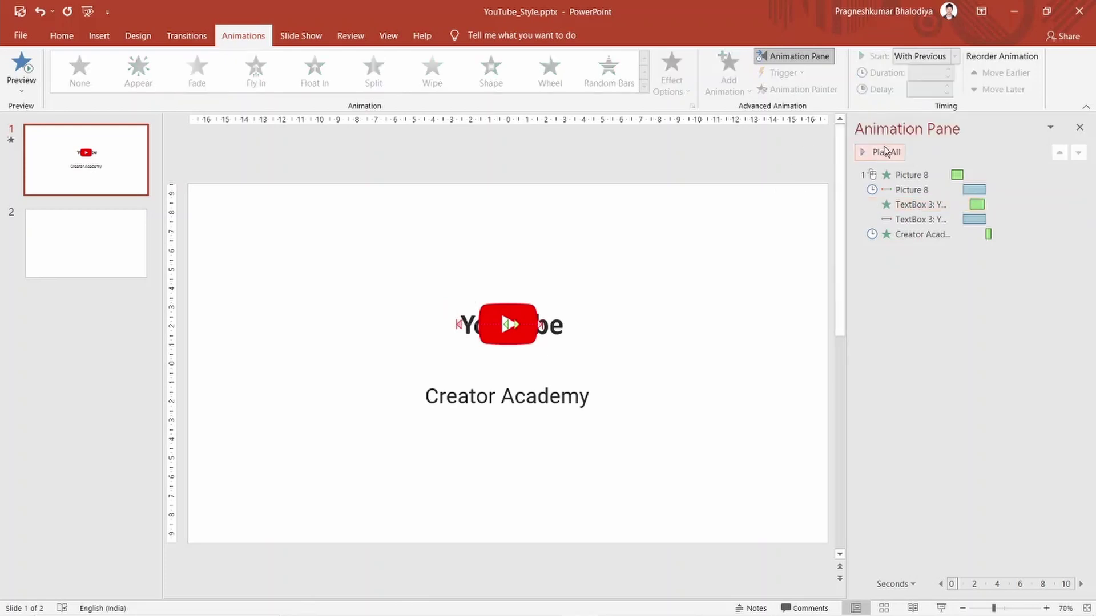
pyautogui.click(885, 152)
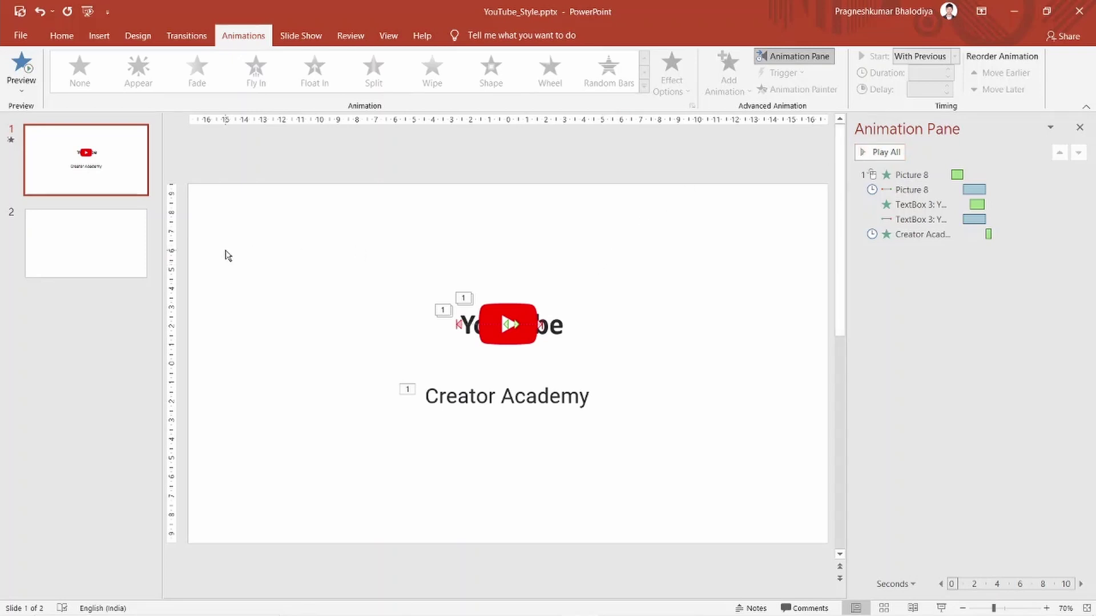
# Export the presentation to Downloads as MPEG-4 video YouTube_Style.mp4.
pyautogui.click(22, 35)
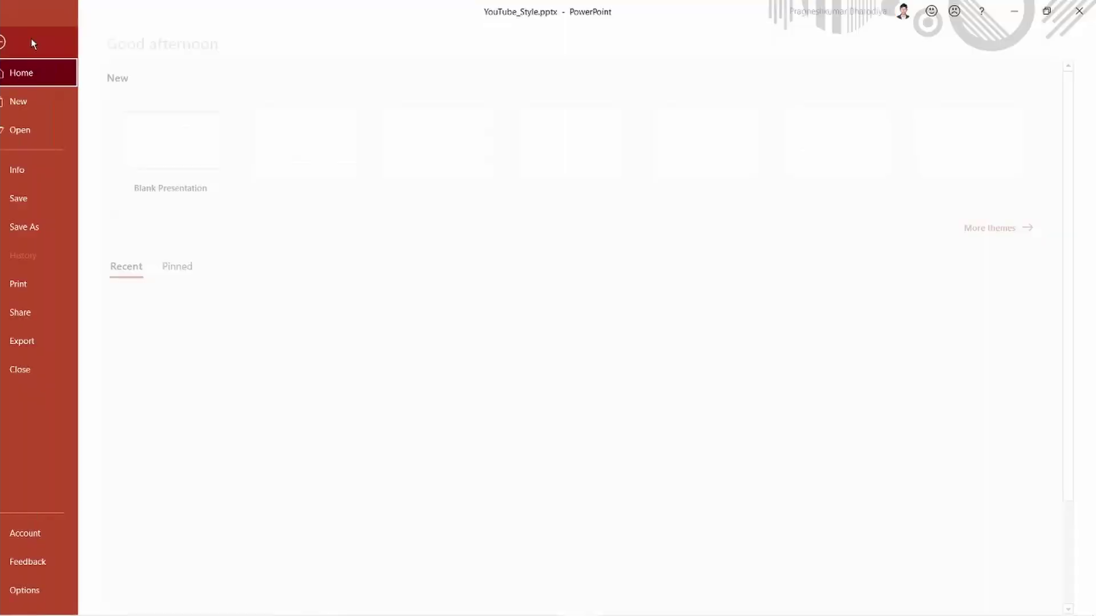
pyautogui.click(57, 231)
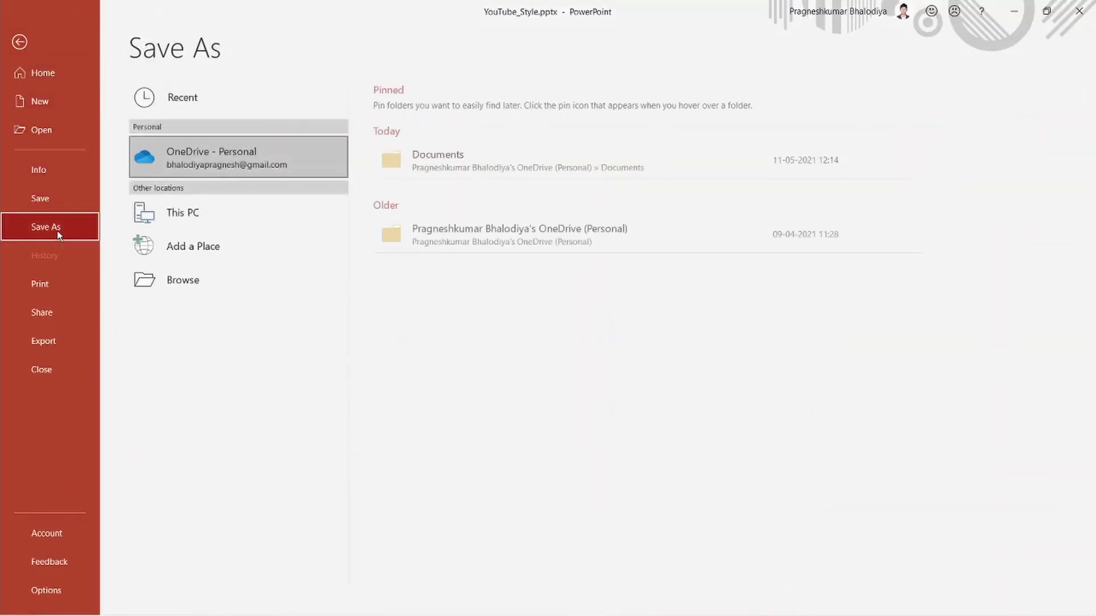
pyautogui.click(228, 206)
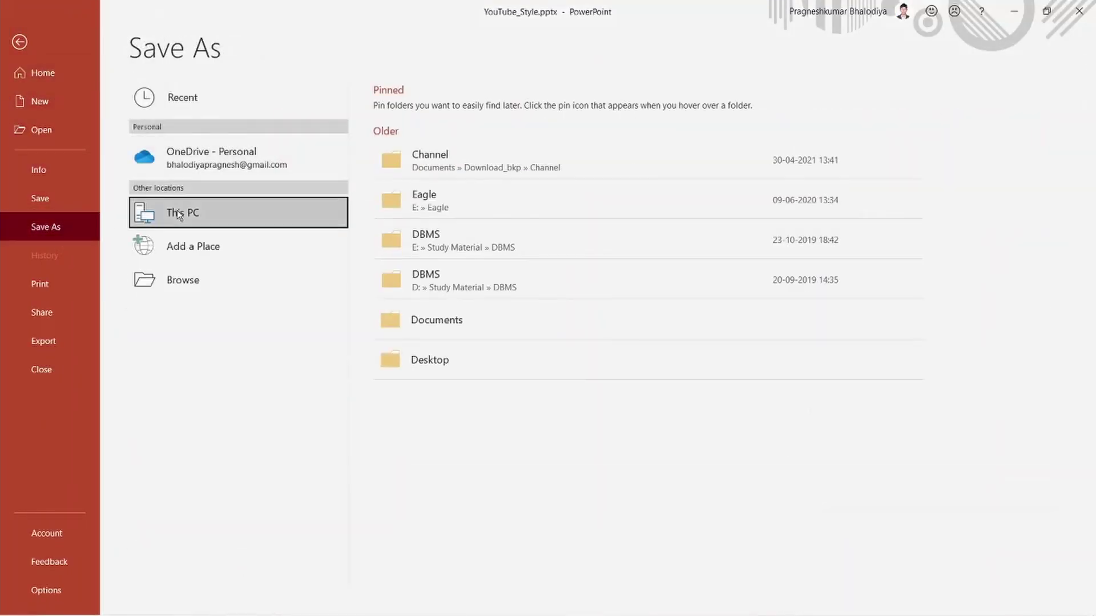
pyautogui.click(420, 327)
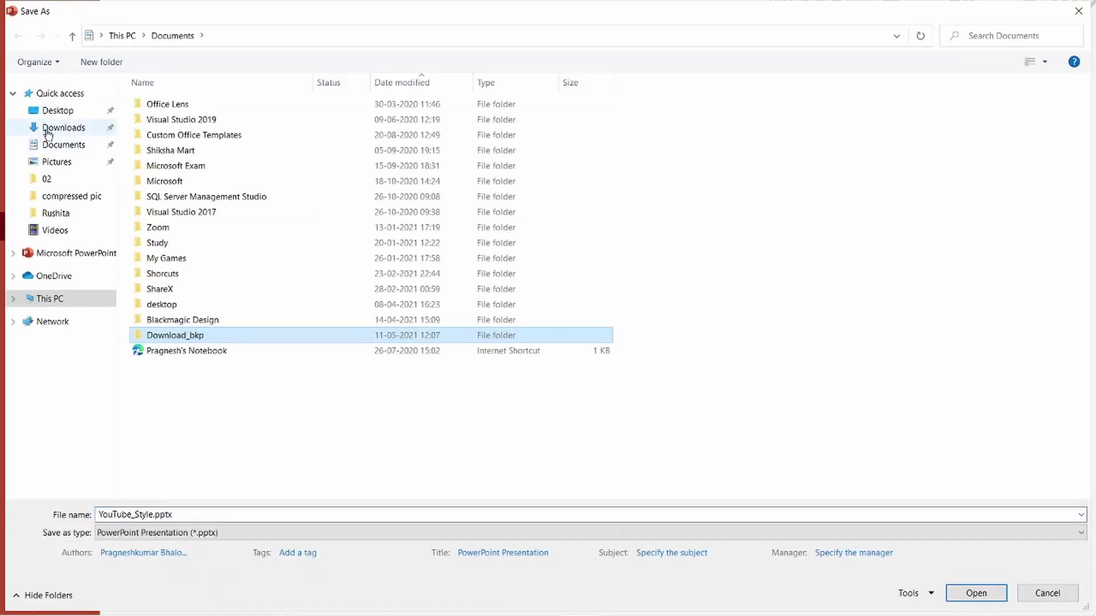
pyautogui.click(48, 133)
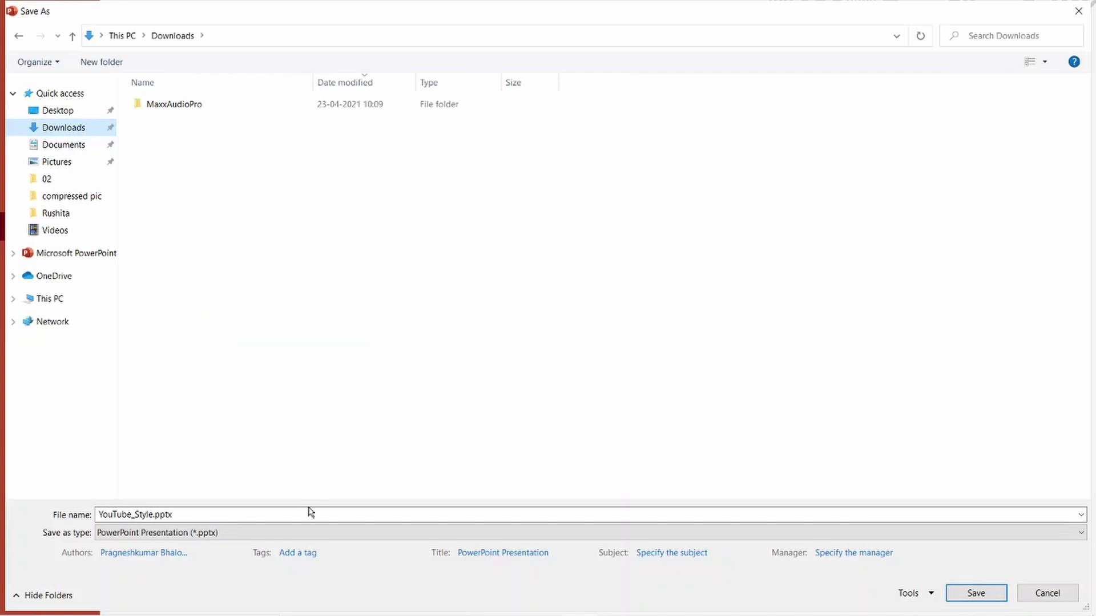
pyautogui.click(300, 539)
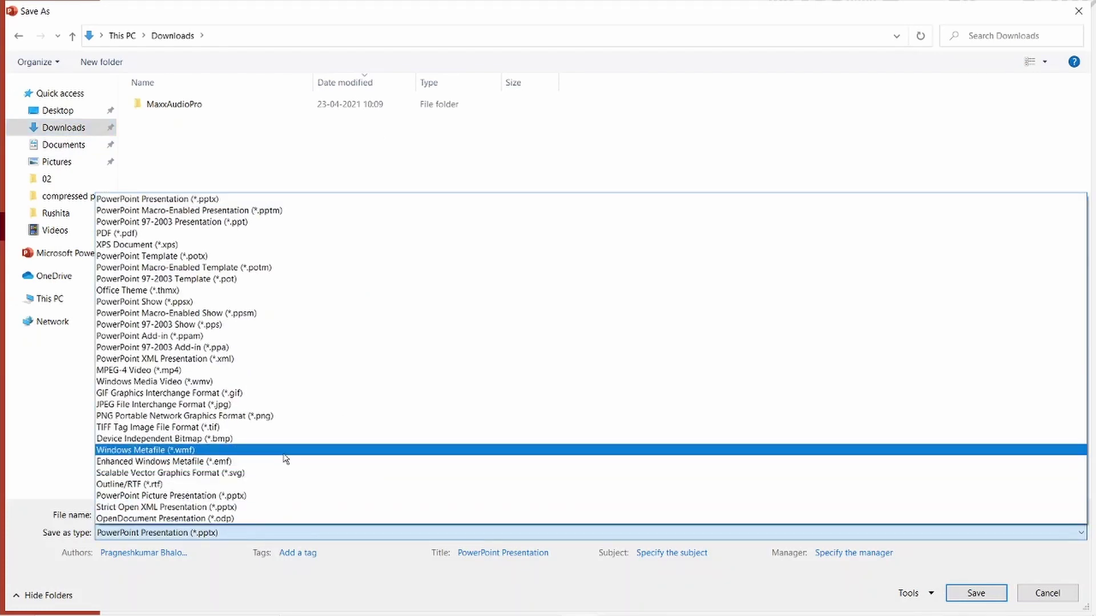
pyautogui.click(280, 372)
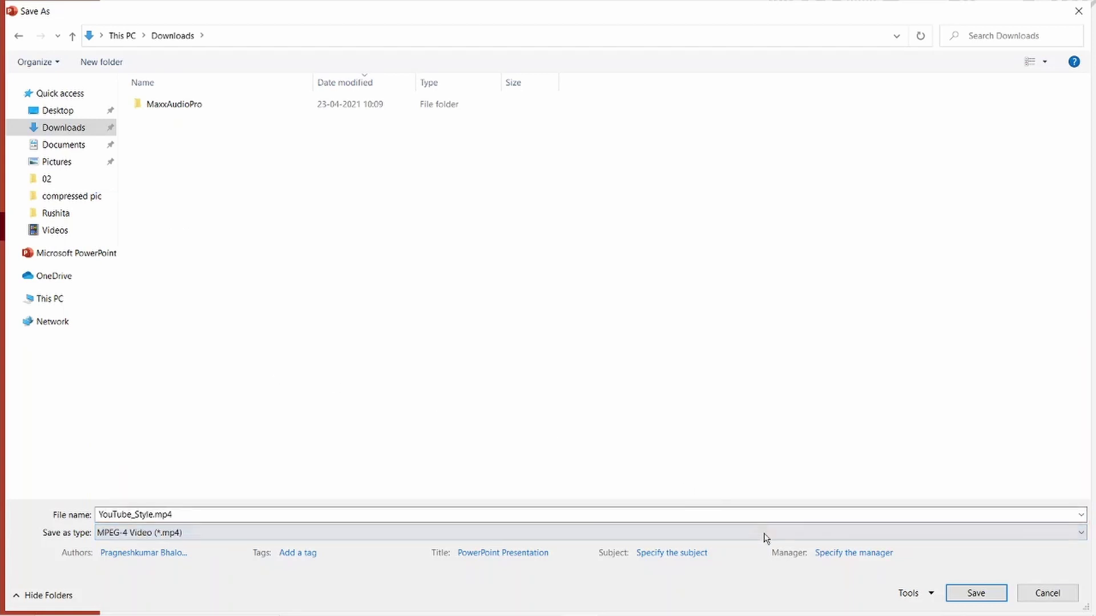
pyautogui.click(996, 595)
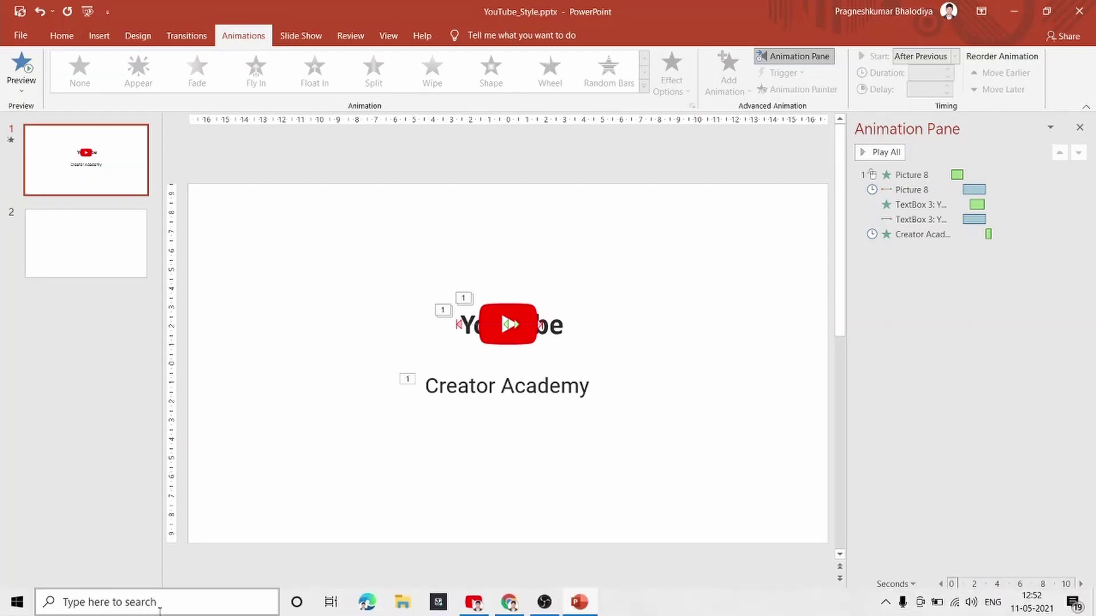
# Play YouTube_Style.mp4 from Downloads, then show blank slide 2 in PowerPoint.
pyautogui.click(395, 609)
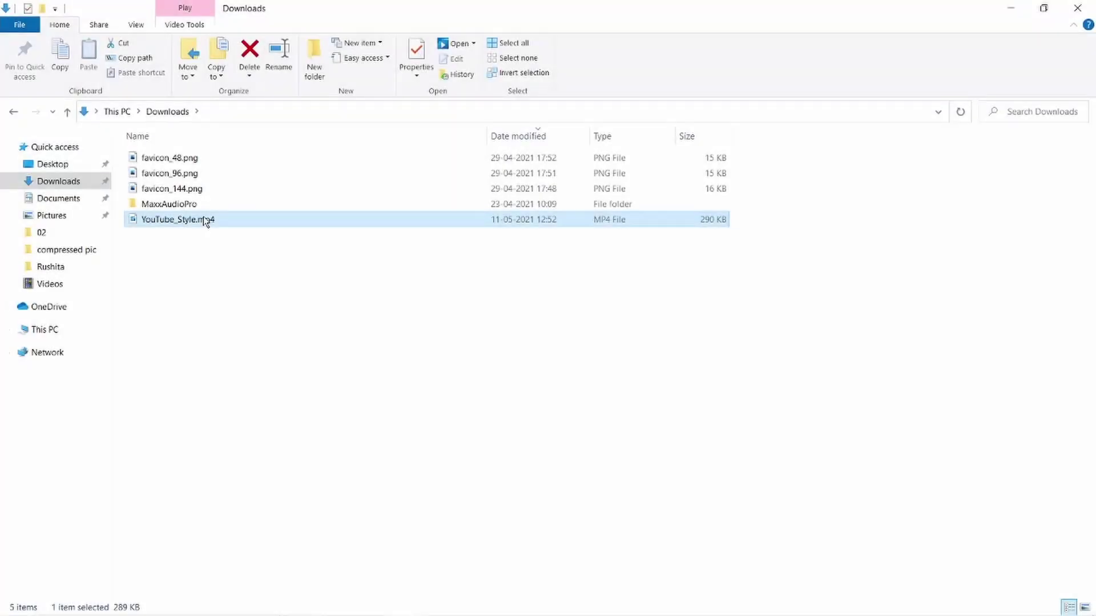
pyautogui.doubleClick(204, 219)
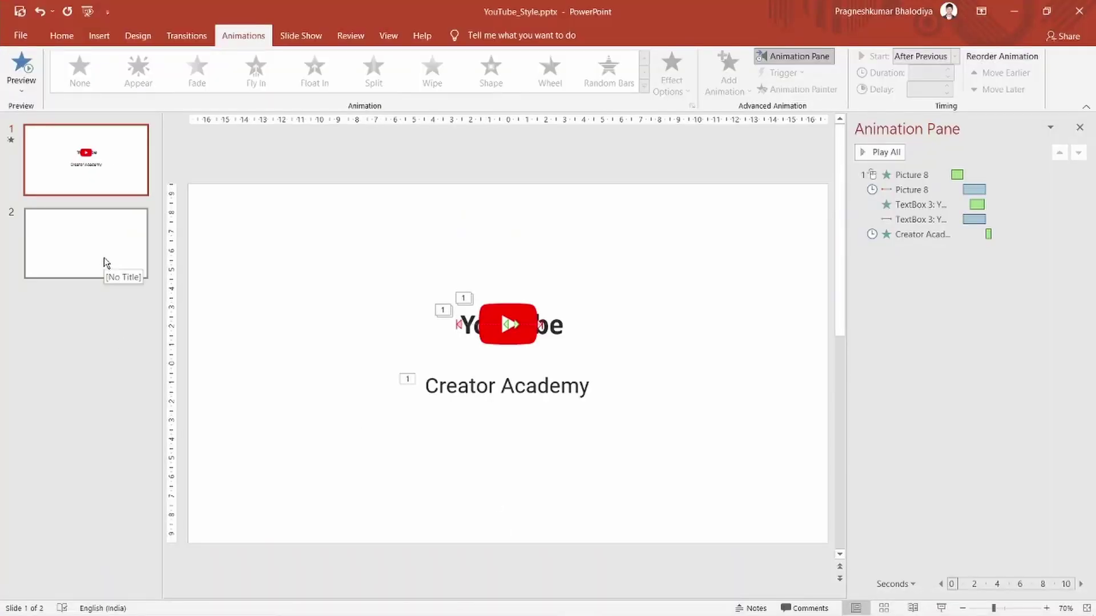
pyautogui.click(104, 258)
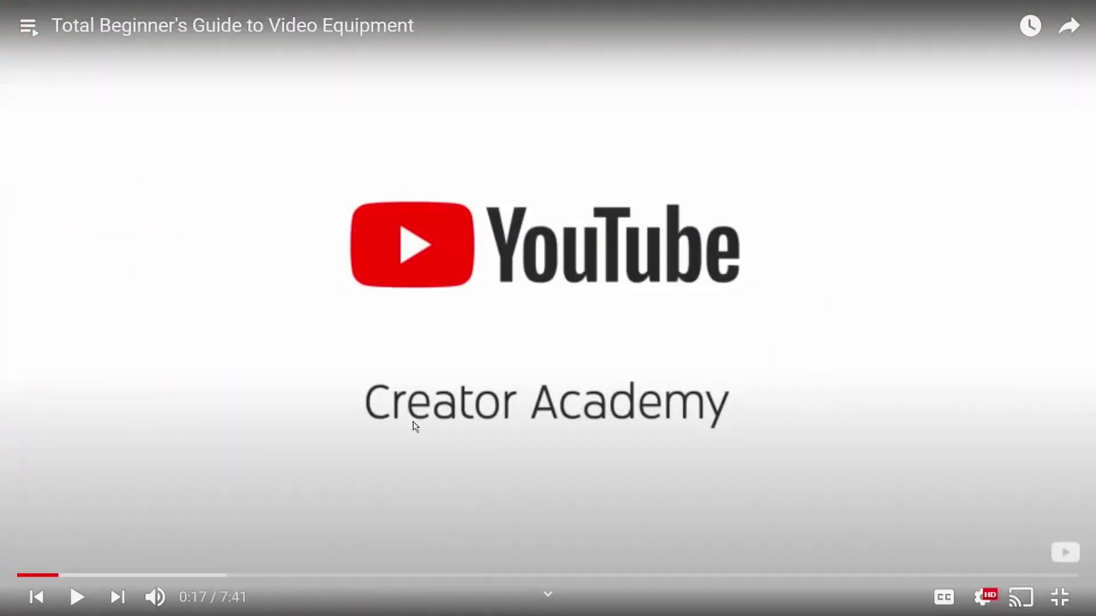
pyautogui.click(412, 424)
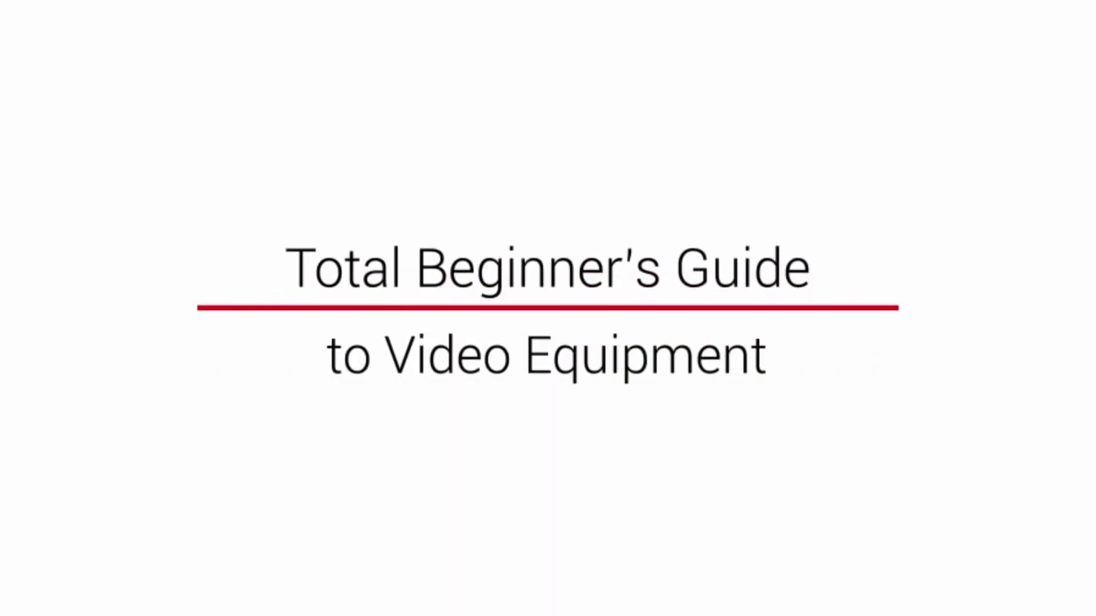
pyautogui.click(412, 426)
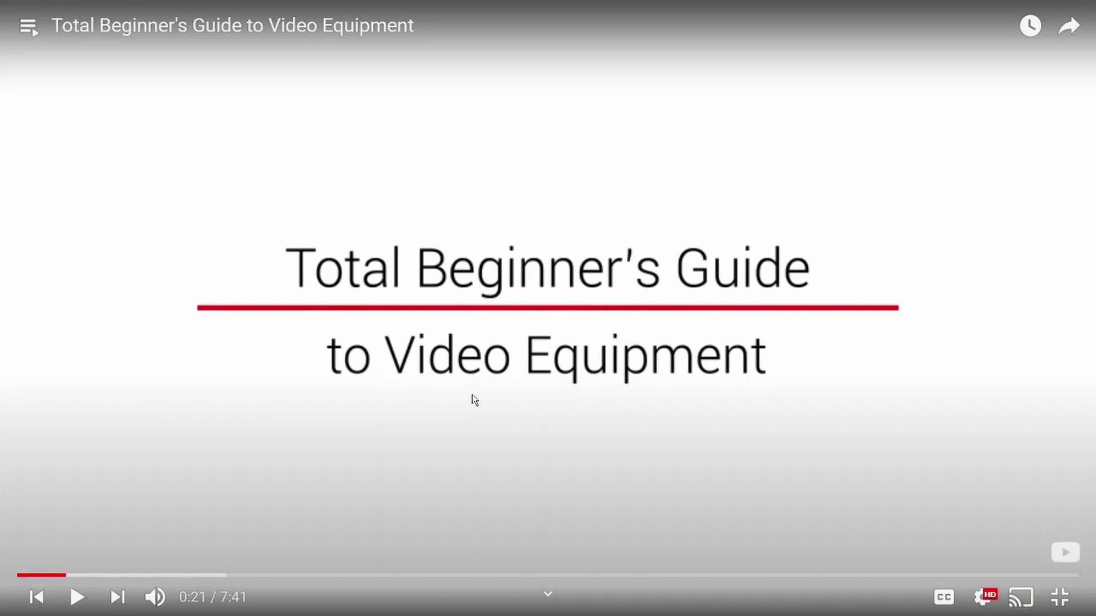
pyautogui.press('Left')
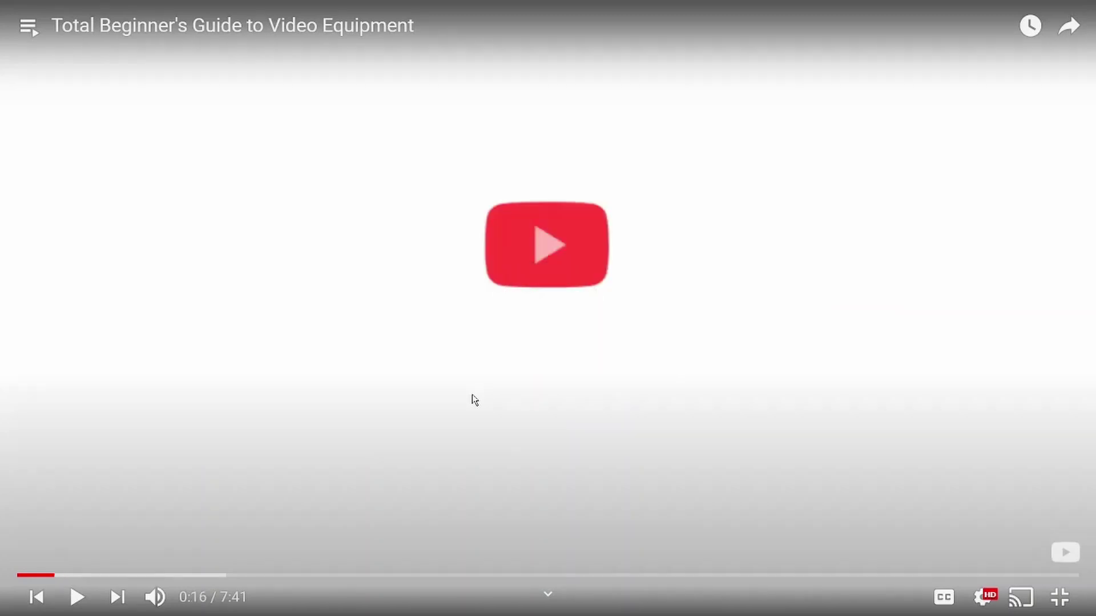
pyautogui.press('space')
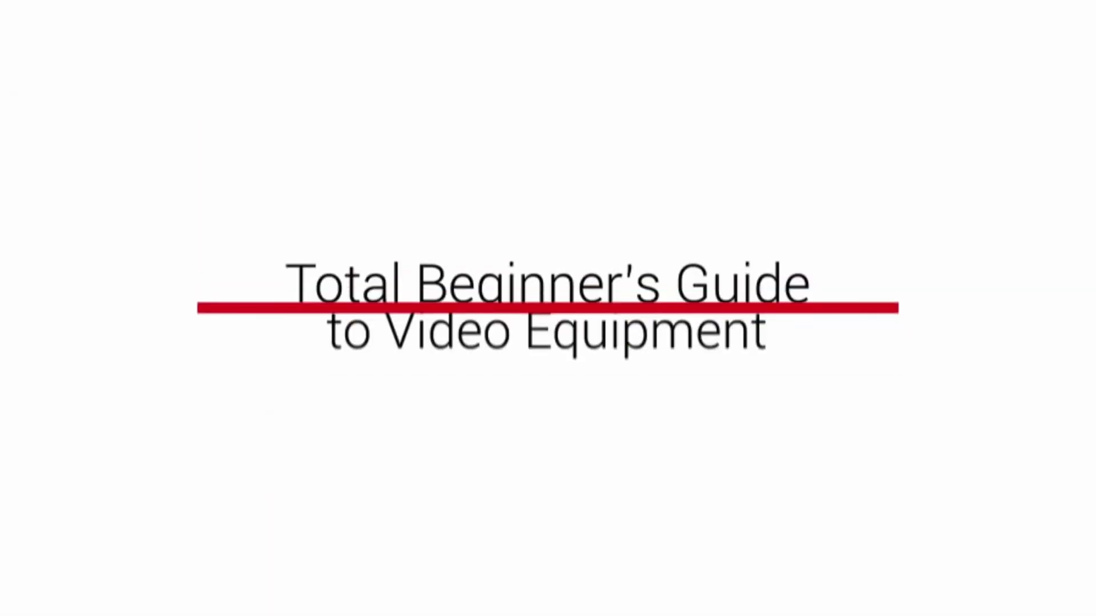
pyautogui.click(471, 395)
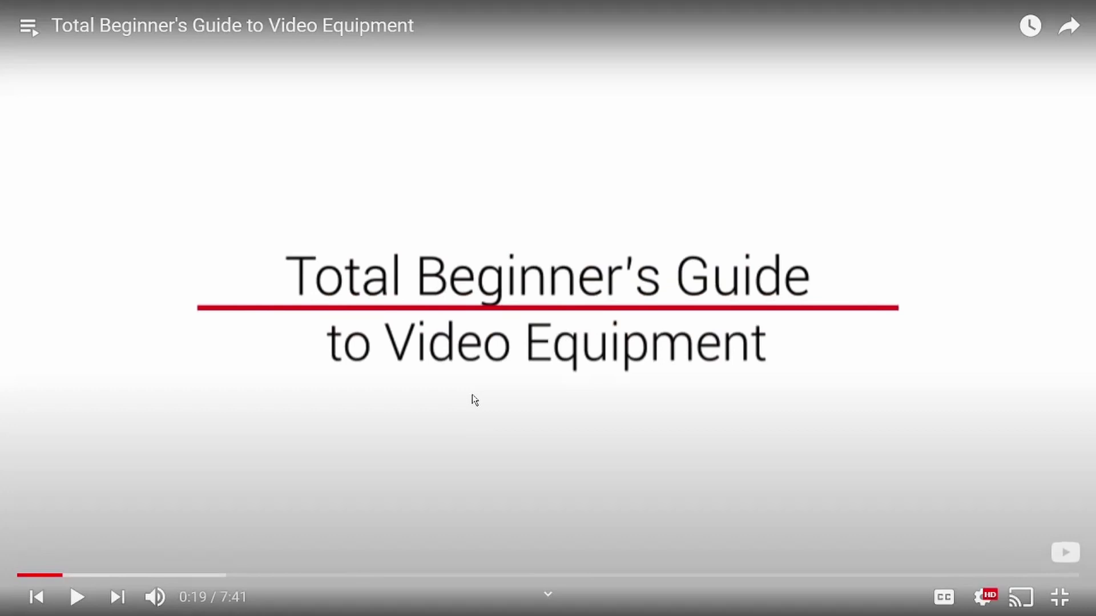
pyautogui.click(471, 394)
pyautogui.click(472, 395)
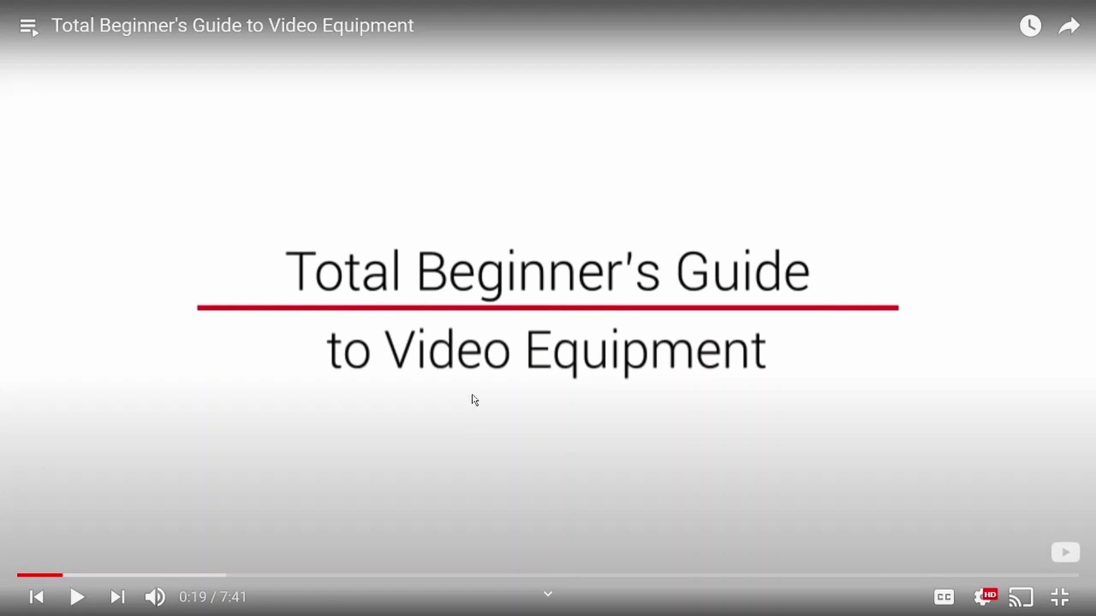
pyautogui.hotkey('alt', 'Tab')
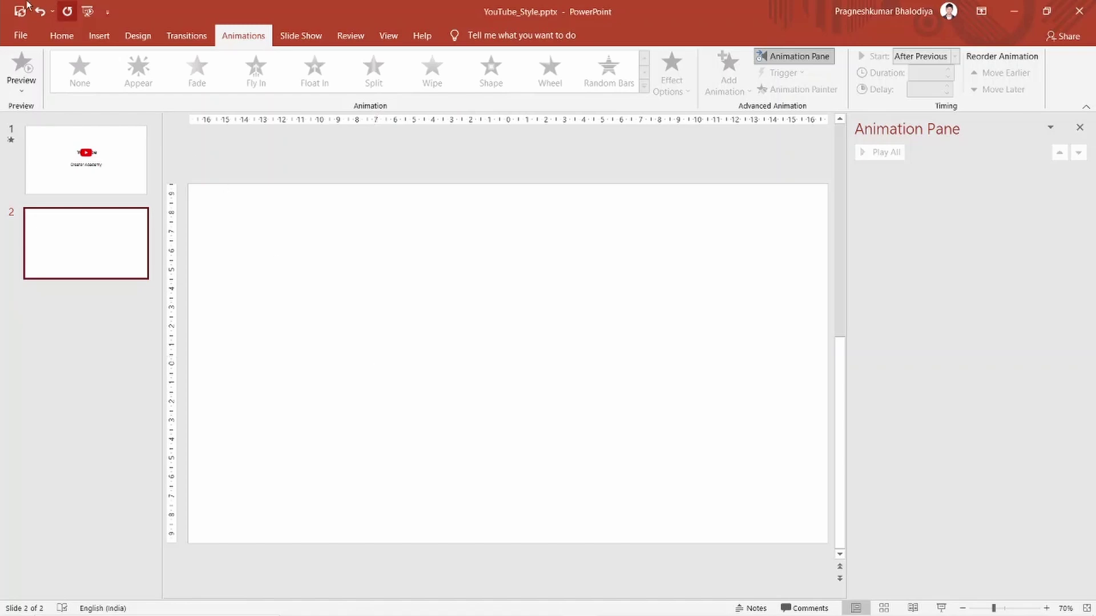
# Draw a large rectangle on slide 2 and centre it on the slide.
pyautogui.click(98, 37)
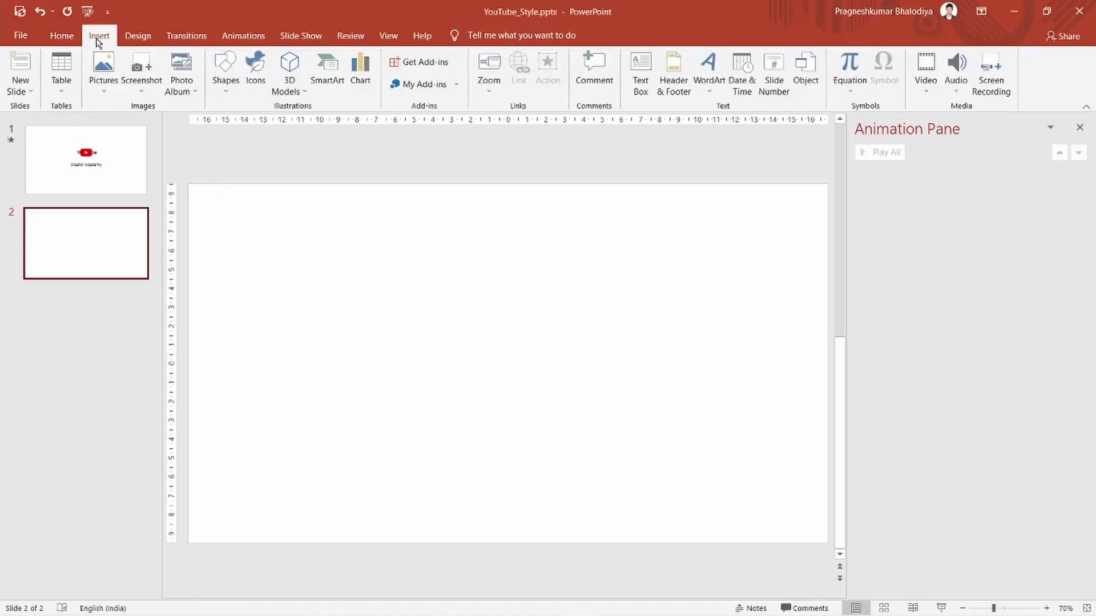
pyautogui.click(228, 91)
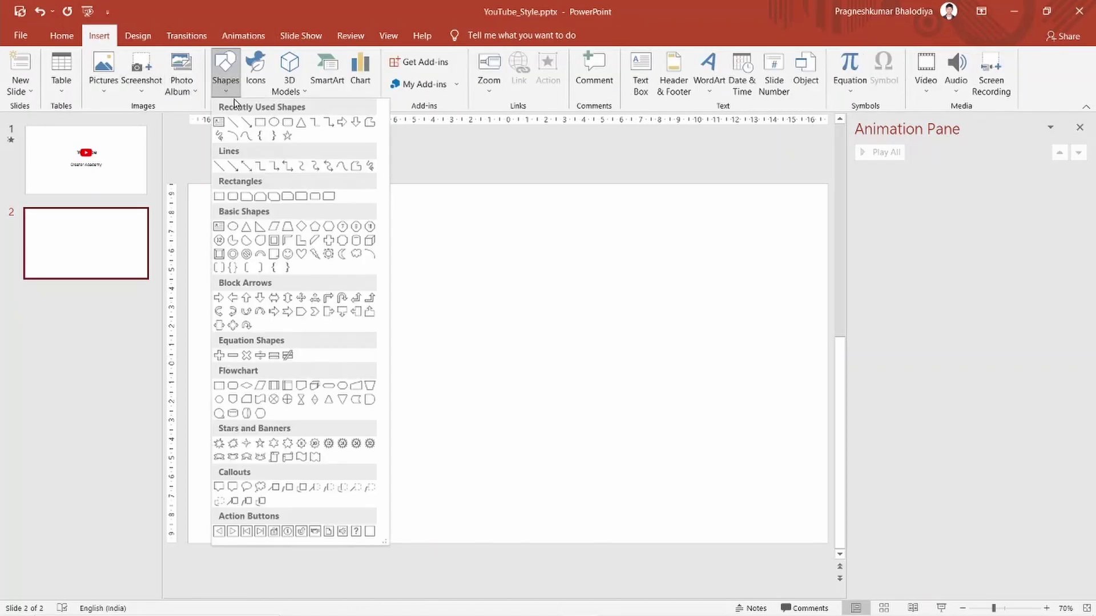
pyautogui.click(261, 123)
pyautogui.moveTo(333, 271); pyautogui.dragTo(746, 450)
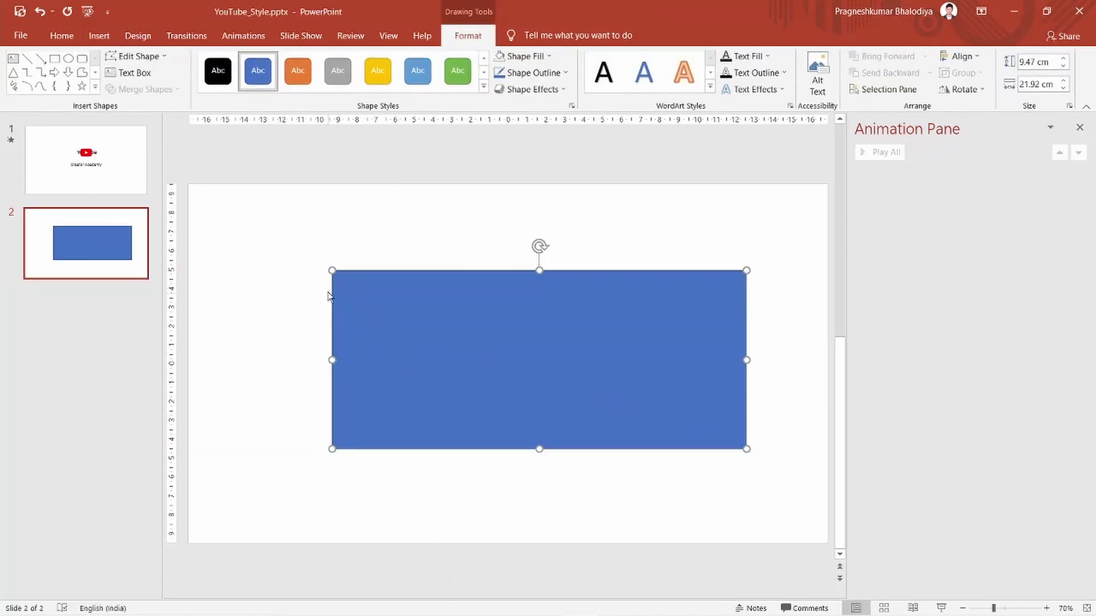
pyautogui.moveTo(332, 271); pyautogui.dragTo(302, 265)
pyautogui.moveTo(526, 319); pyautogui.dragTo(507, 330)
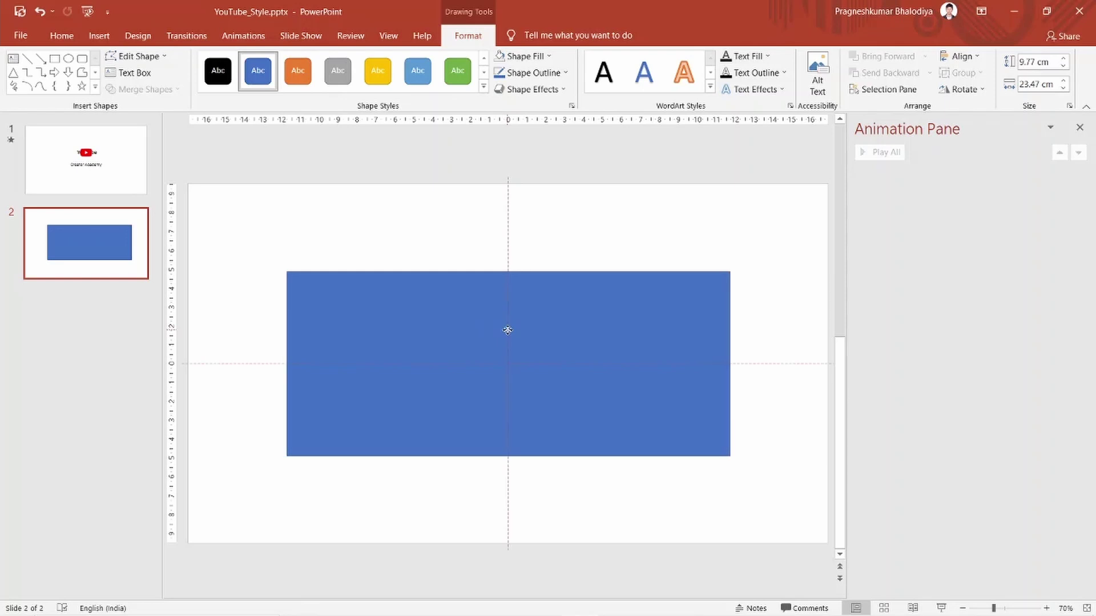
pyautogui.moveTo(507, 330); pyautogui.dragTo(507, 329)
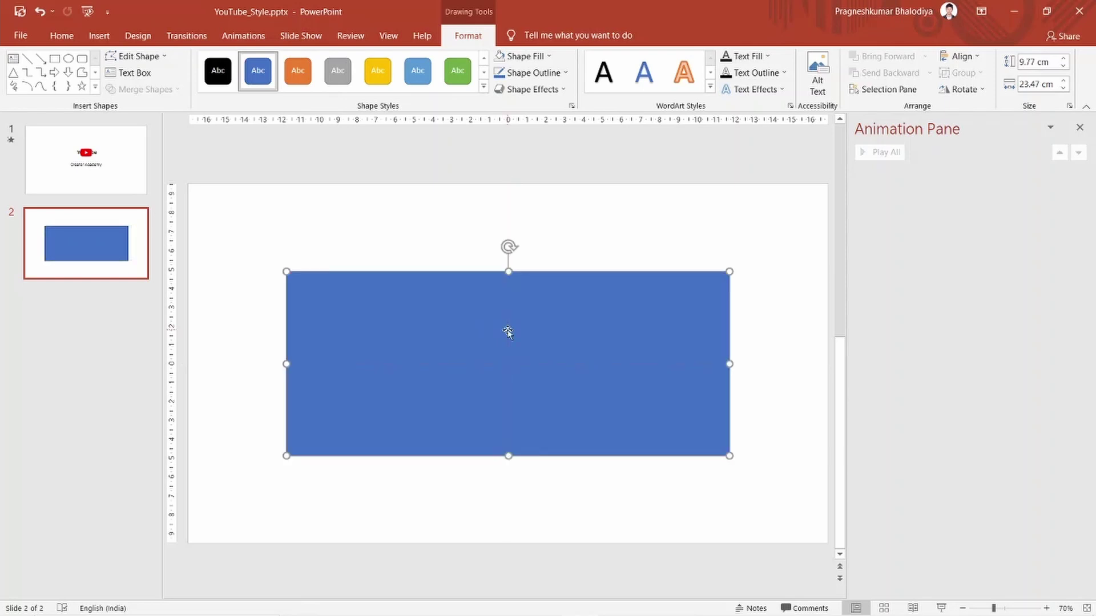
# Fill the rectangle solid red.
pyautogui.rightClick(507, 333)
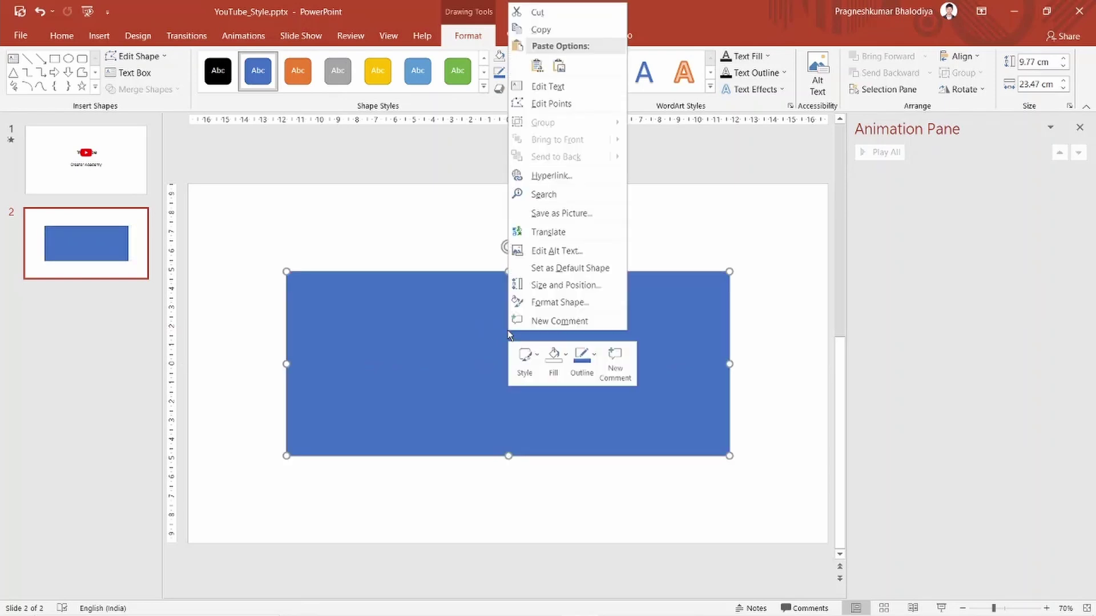
pyautogui.click(568, 356)
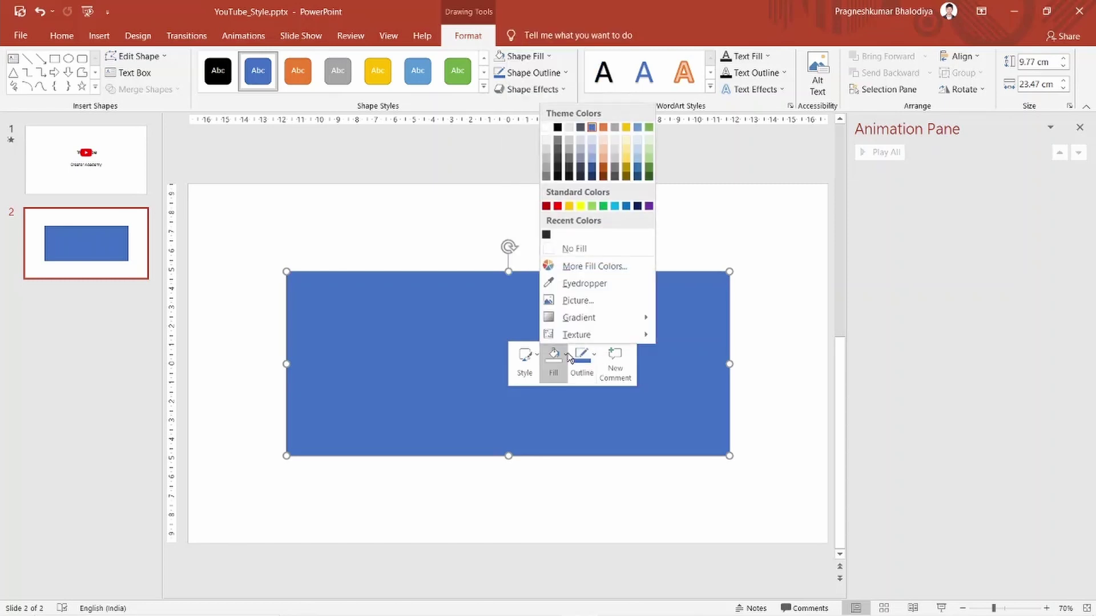
pyautogui.click(558, 208)
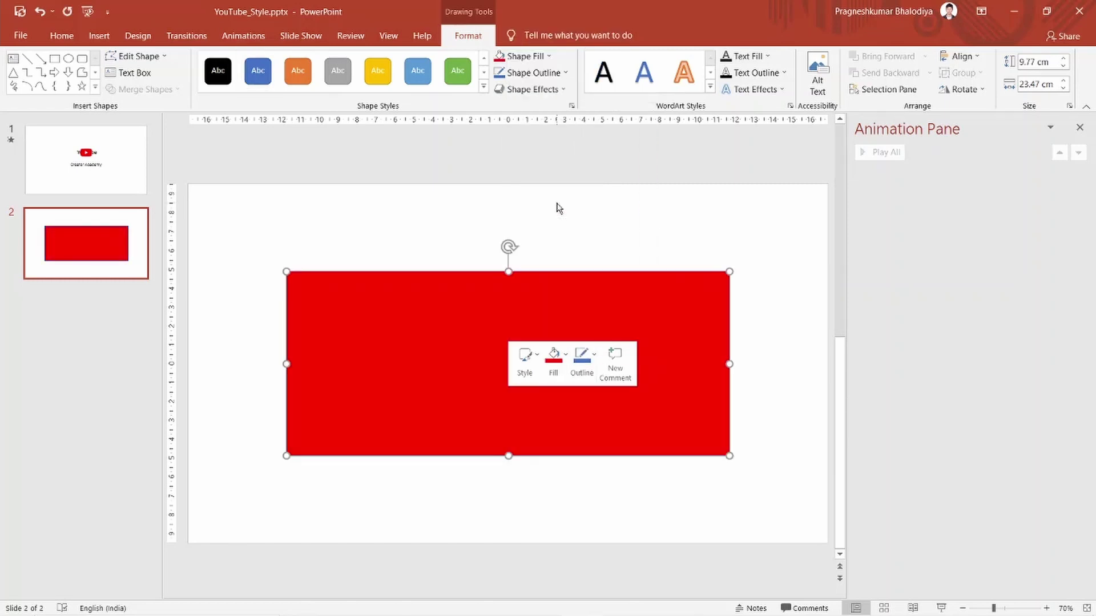
pyautogui.click(558, 207)
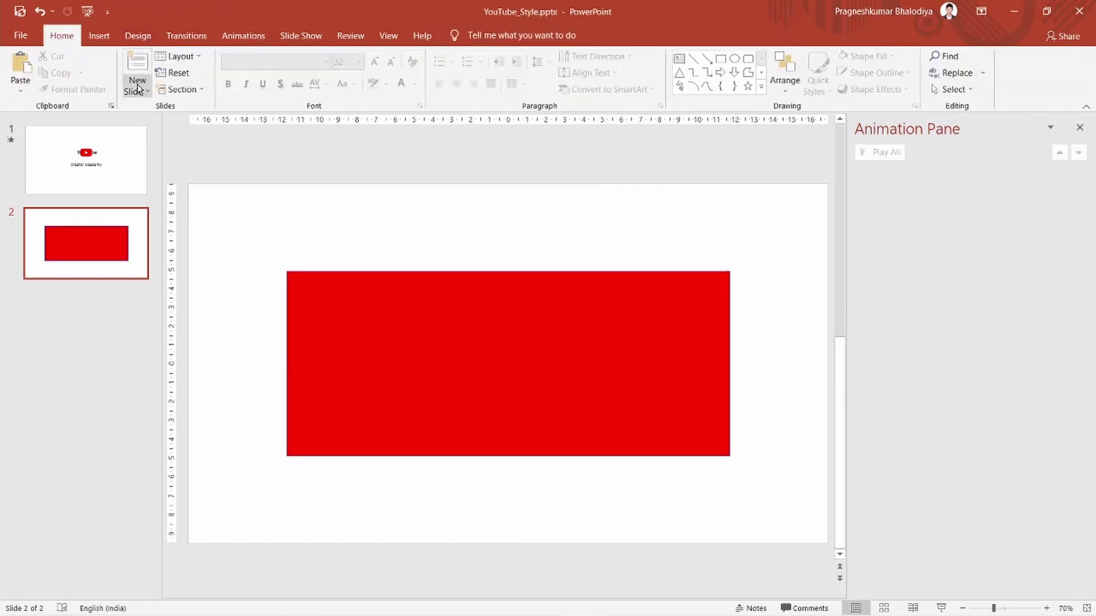
# Set the red rectangle's outline to No Outline.
pyautogui.click(106, 38)
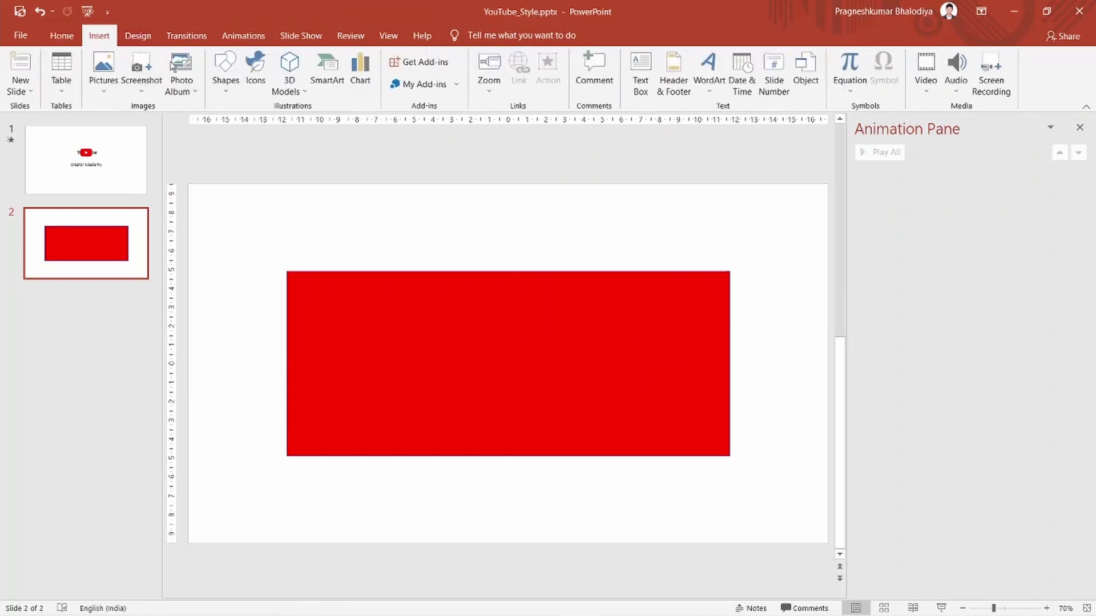
pyautogui.rightClick(476, 305)
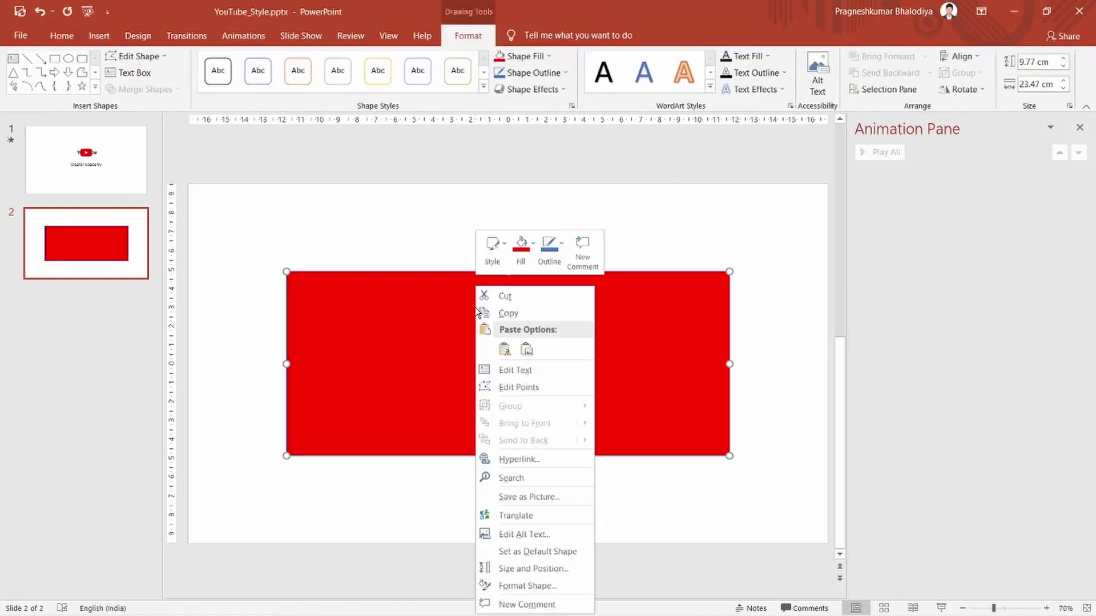
pyautogui.click(549, 255)
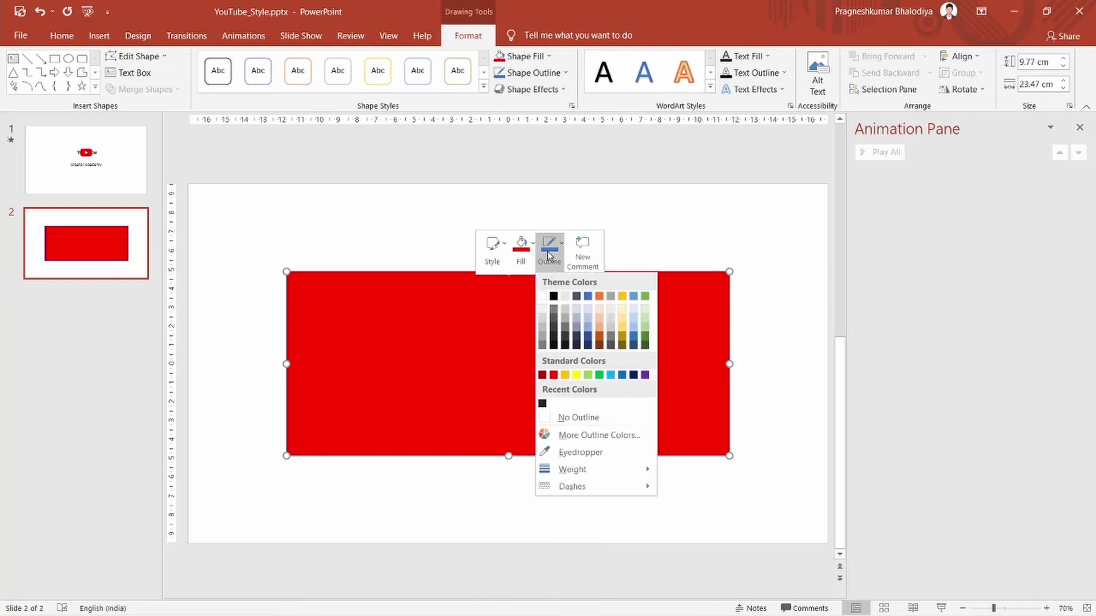
pyautogui.click(560, 419)
pyautogui.click(751, 395)
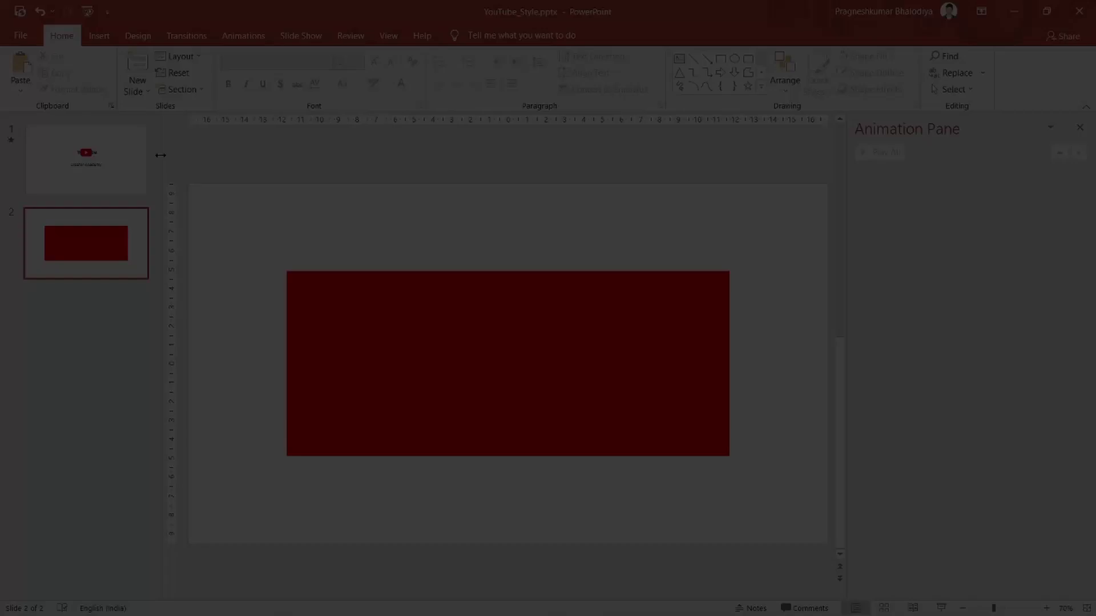
# Pick the Rectangle shape from Insert > Shapes to draw another rectangle.
pyautogui.click(99, 36)
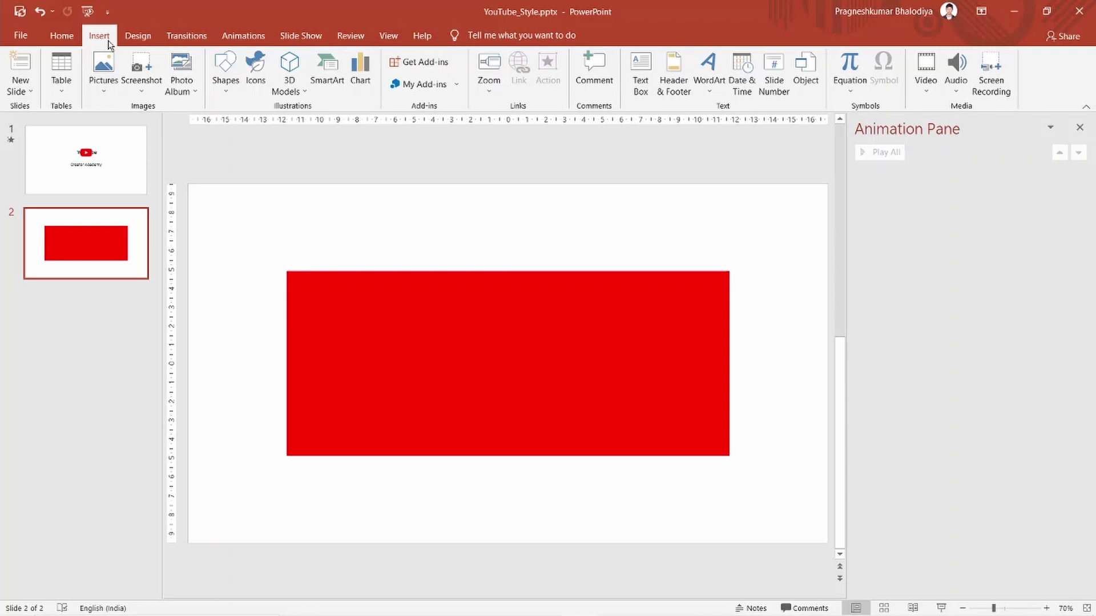
pyautogui.click(234, 95)
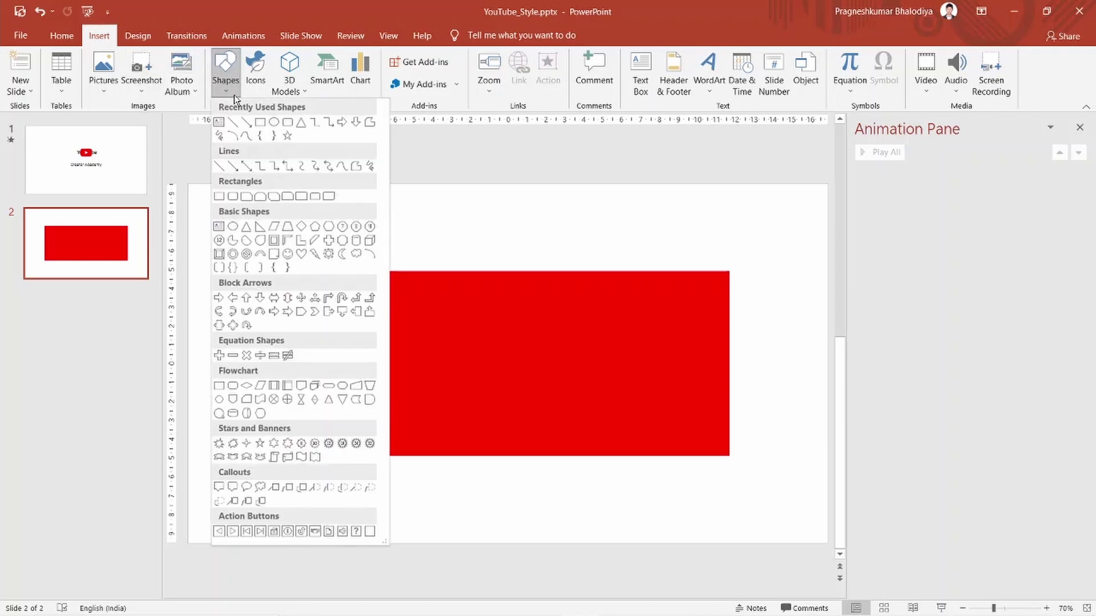
pyautogui.click(259, 122)
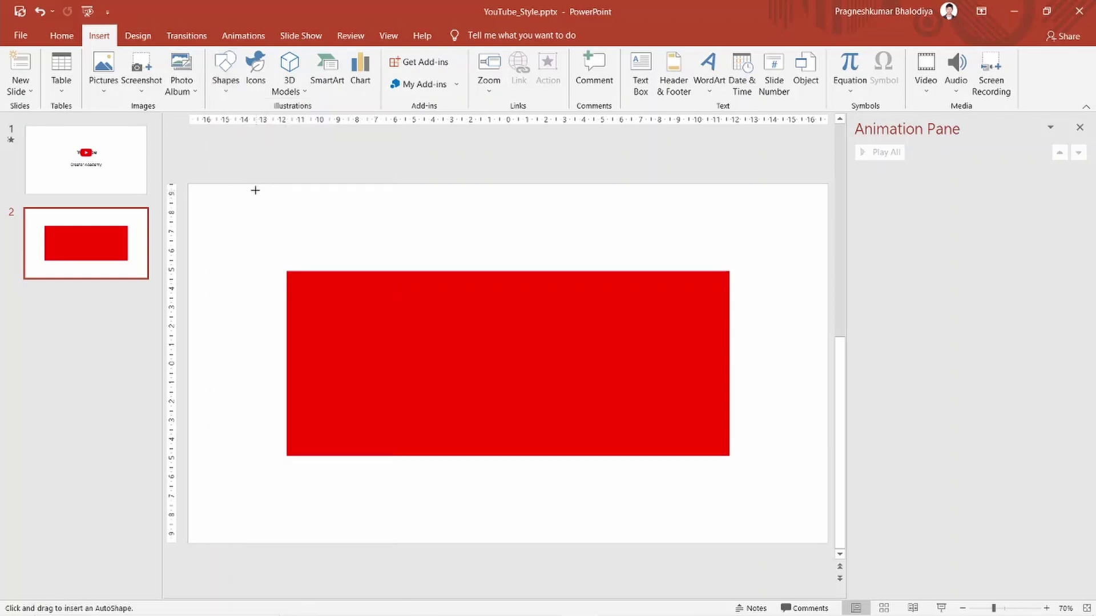
# Draw a wide blue rectangle over the red one's top and place a copy over its bottom.
pyautogui.moveTo(256, 190)
pyautogui.mouseDown()
pyautogui.moveTo(742, 245)
pyautogui.moveTo(748, 270)
pyautogui.mouseUp()
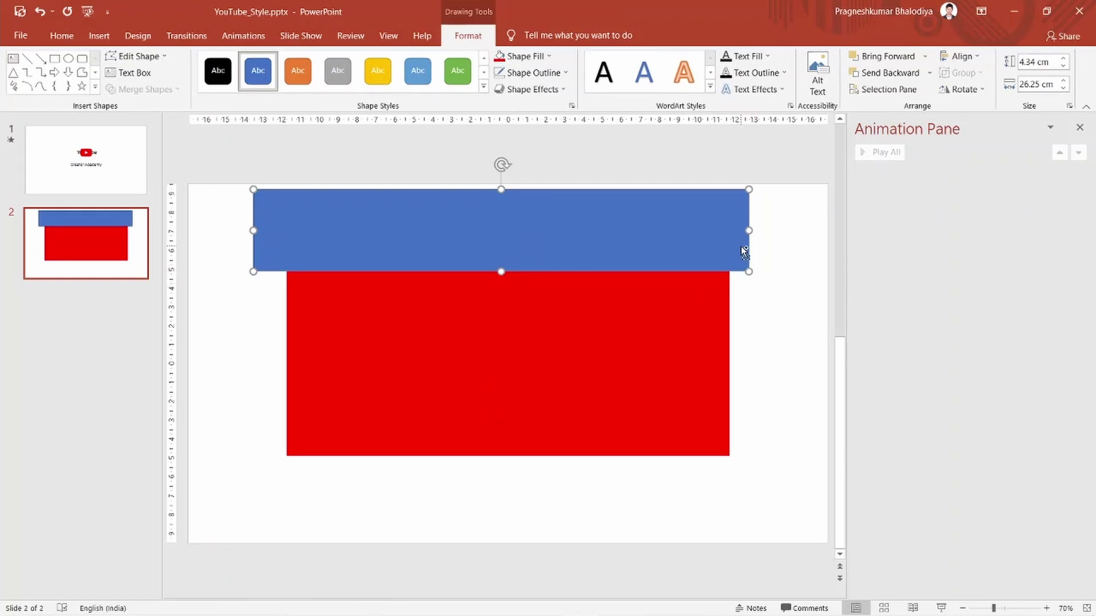
pyautogui.hotkey('ctrl', 'c')
pyautogui.hotkey('ctrl', 'v')
pyautogui.moveTo(577, 261)
pyautogui.mouseDown()
pyautogui.moveTo(542, 416)
pyautogui.moveTo(549, 477)
pyautogui.moveTo(570, 487)
pyautogui.mouseUp()
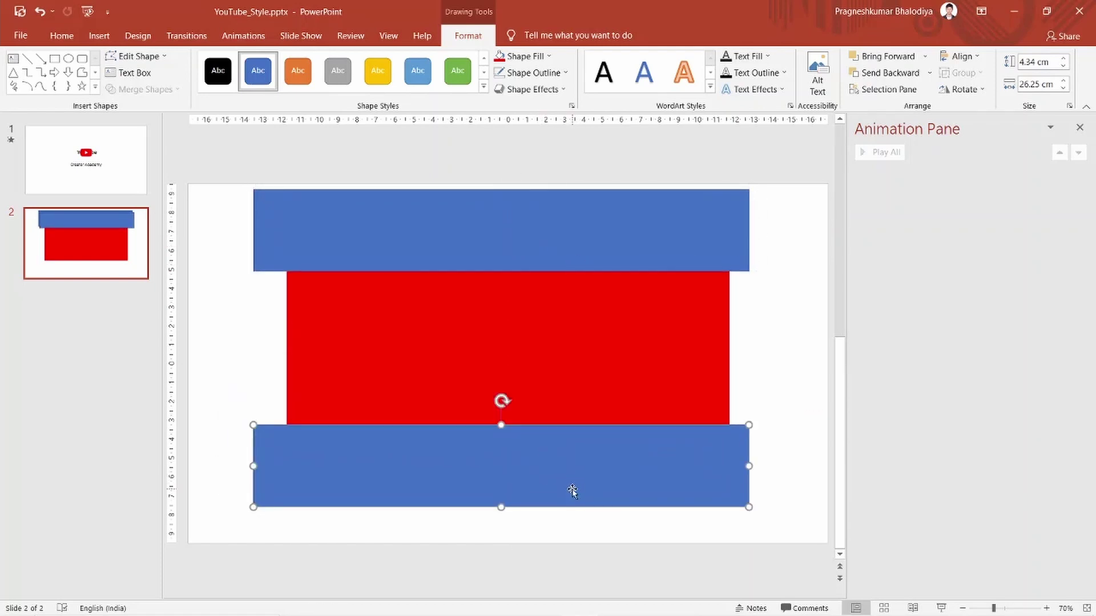
pyautogui.click(493, 213)
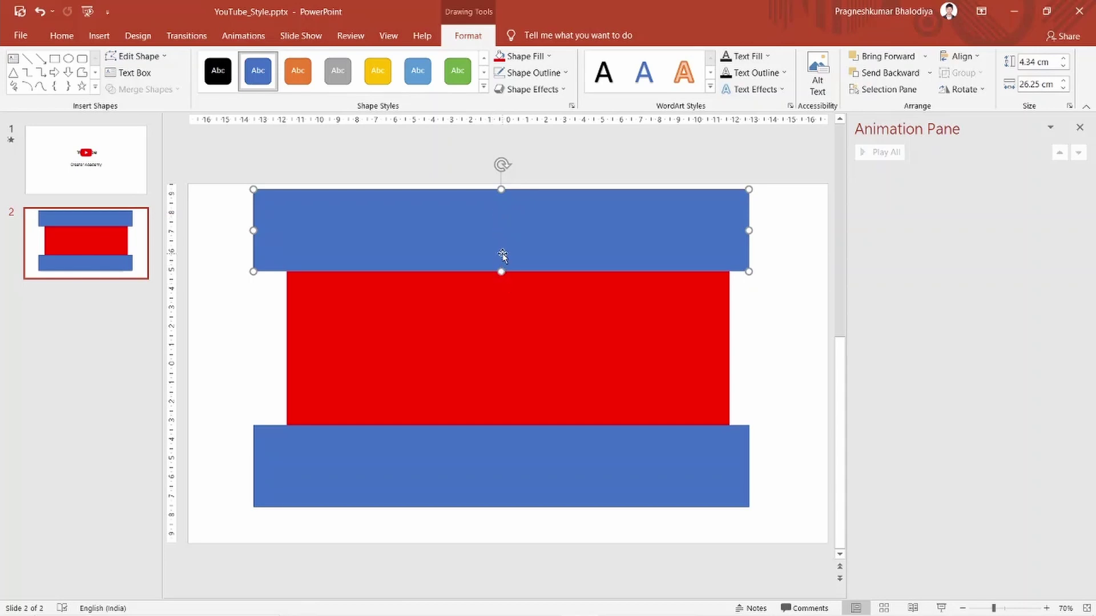
# Set both the top and bottom blue rectangles to No Outline.
pyautogui.rightClick(504, 258)
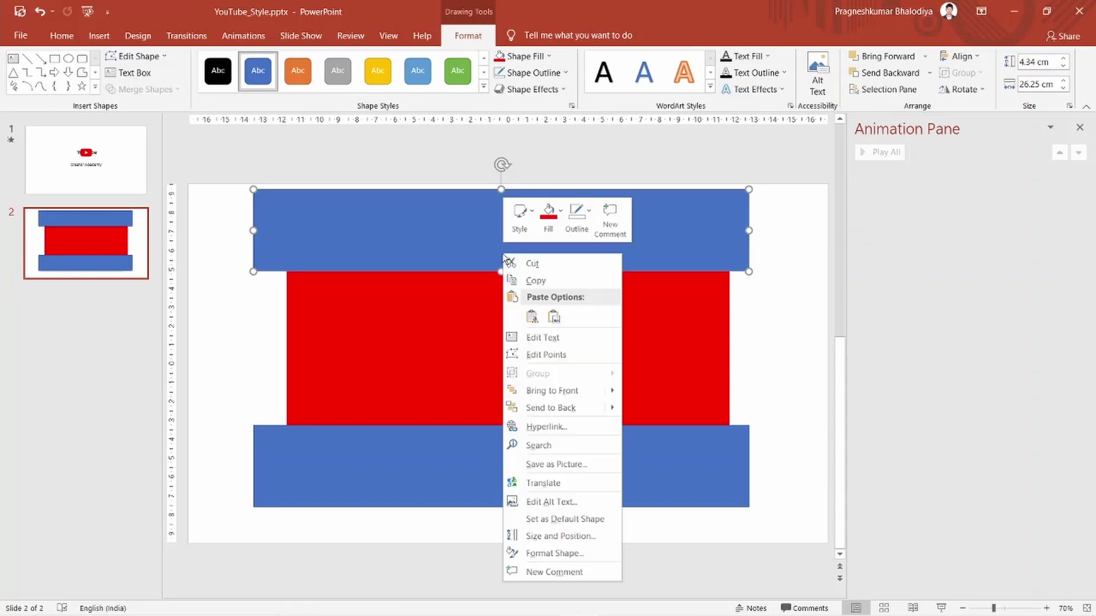
pyautogui.click(559, 222)
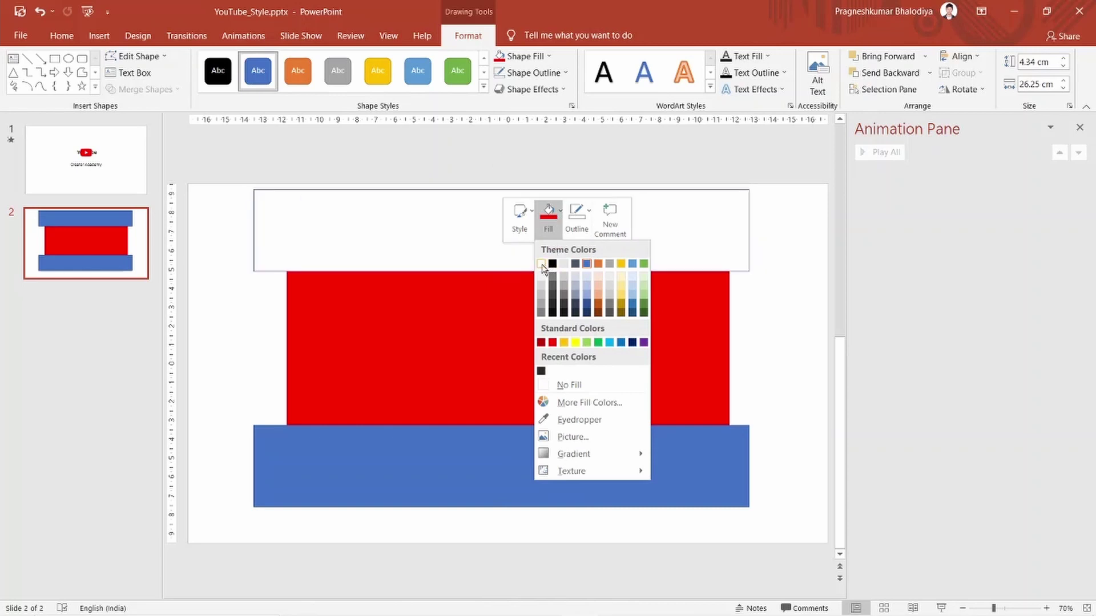
pyautogui.click(576, 221)
pyautogui.click(604, 384)
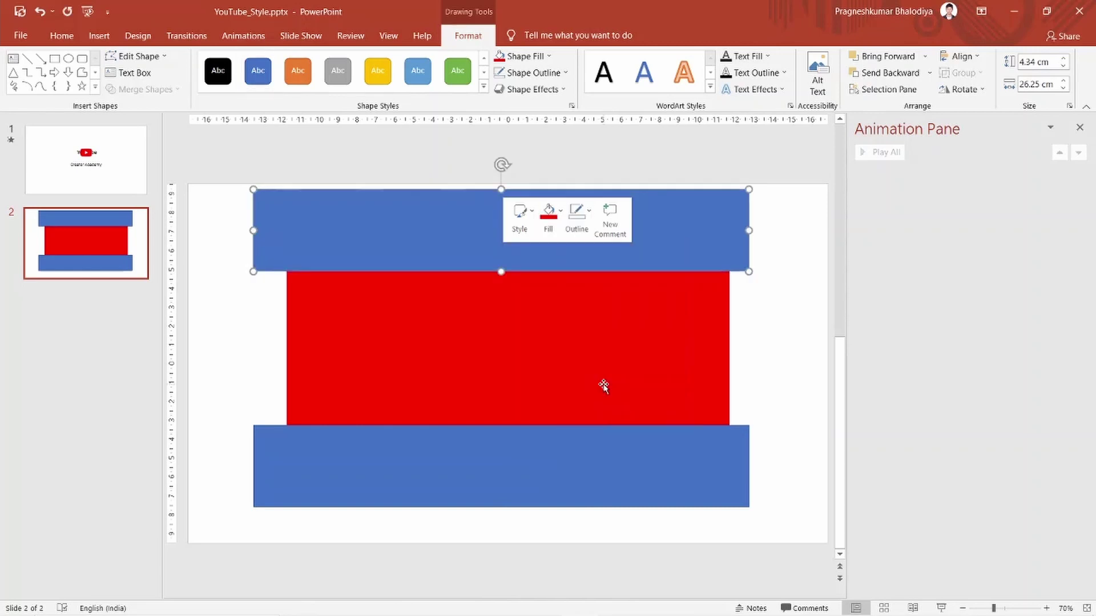
pyautogui.click(589, 479)
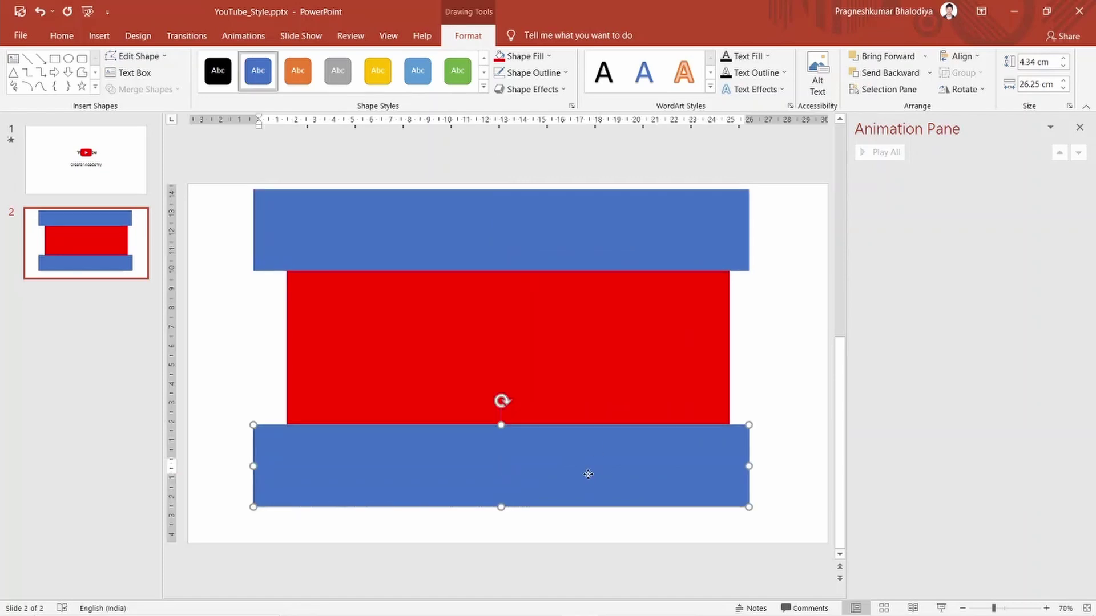
pyautogui.rightClick(589, 478)
pyautogui.click(662, 501)
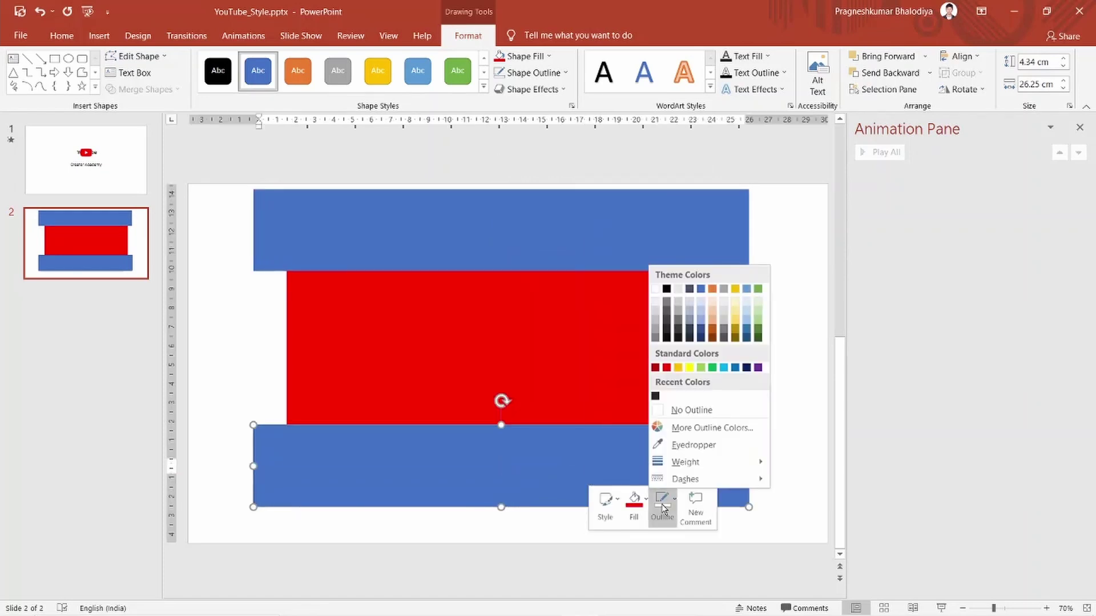
pyautogui.click(689, 412)
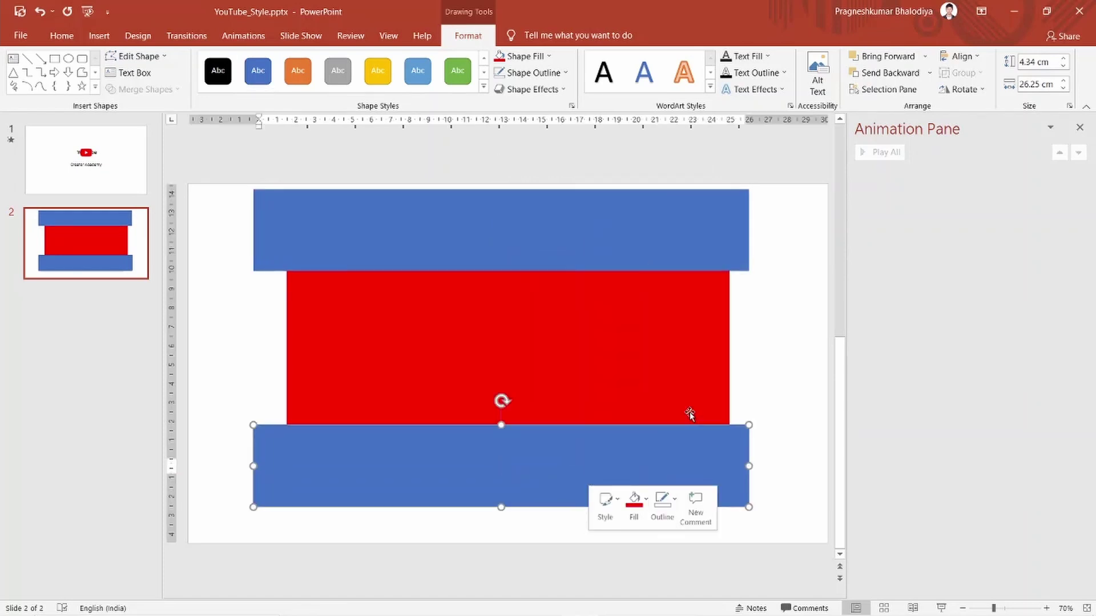
pyautogui.click(574, 245)
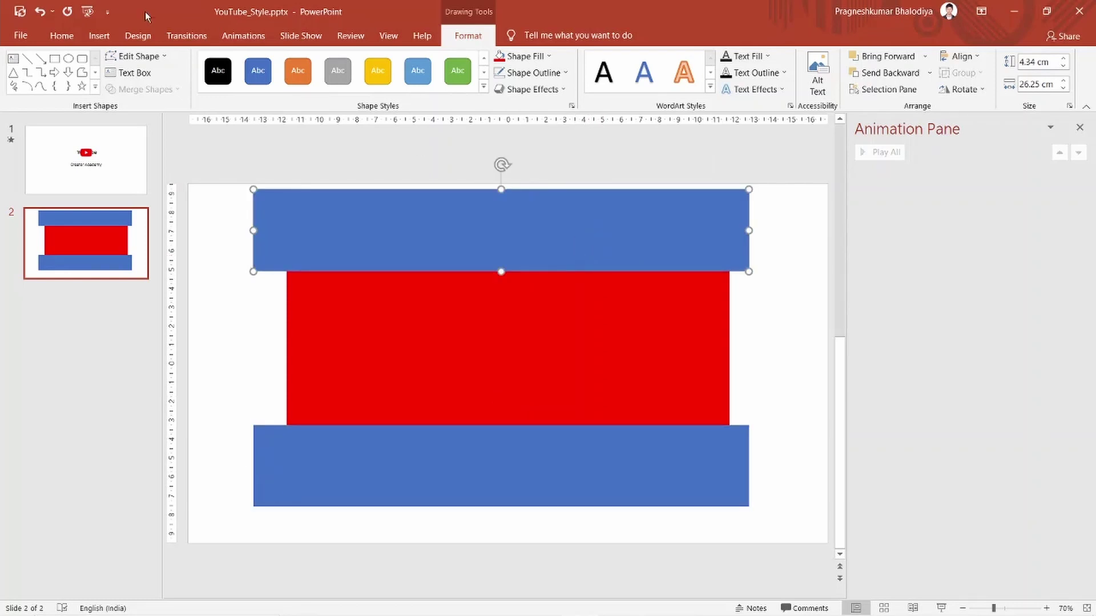
pyautogui.click(243, 35)
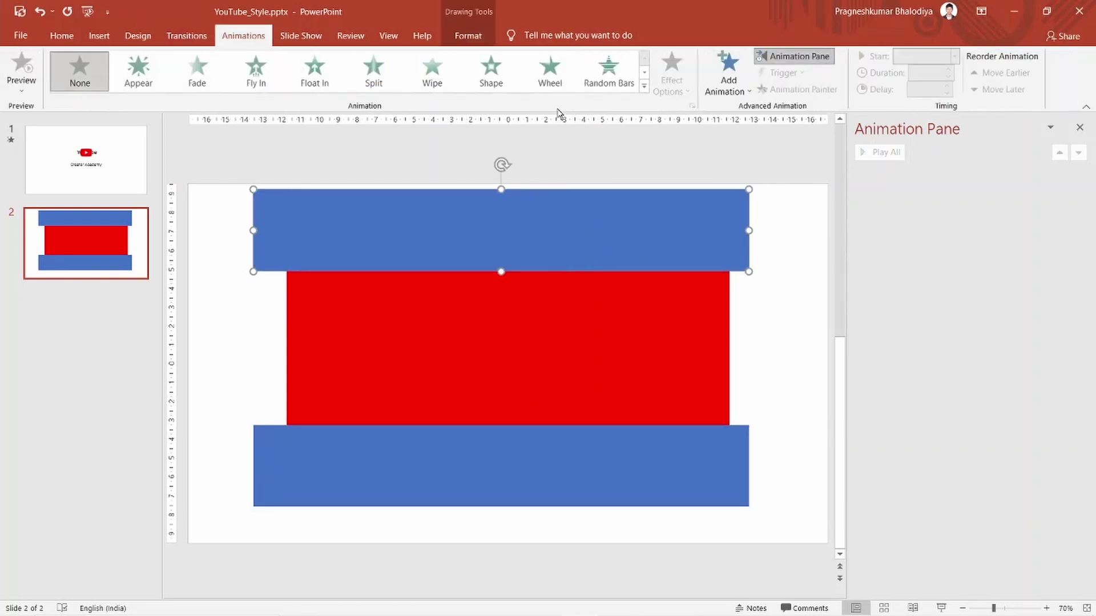
# Apply the Lines motion path to both the top and bottom blue rectangles.
pyautogui.click(644, 85)
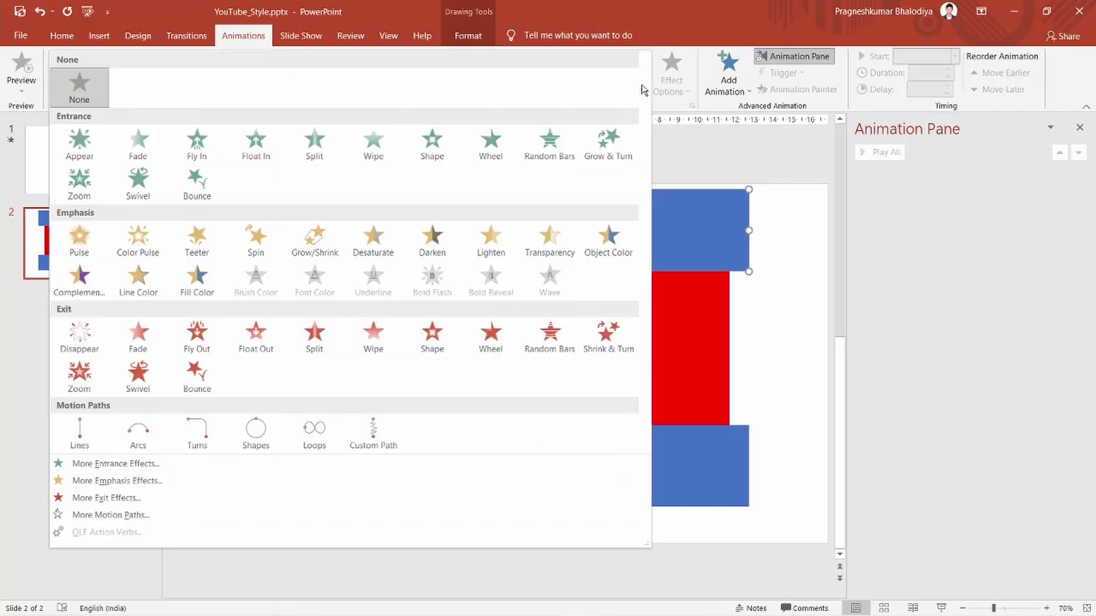
pyautogui.click(86, 429)
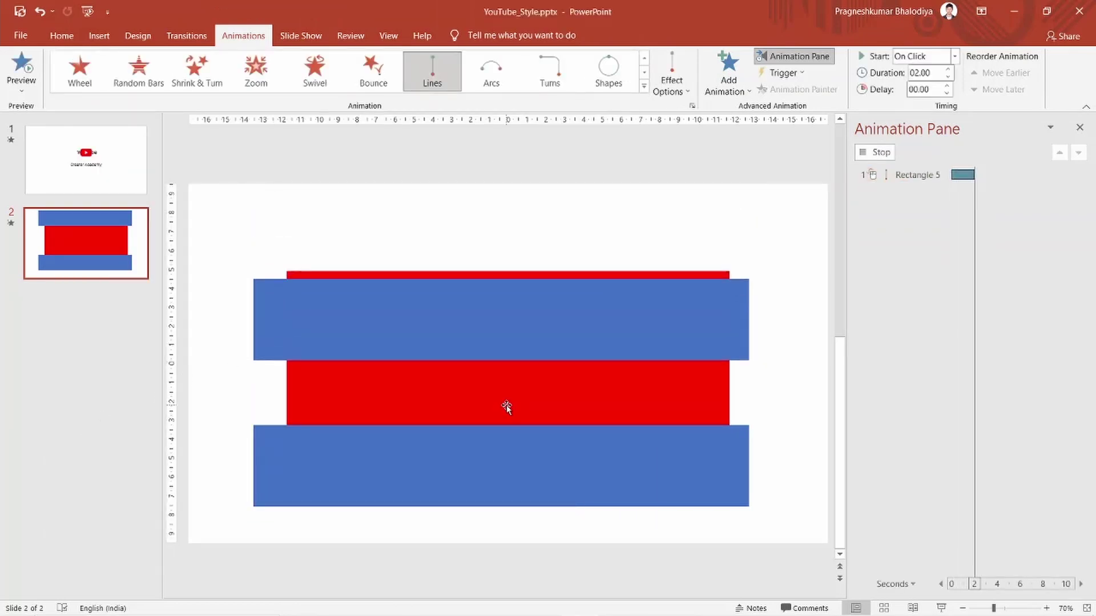
pyautogui.click(539, 467)
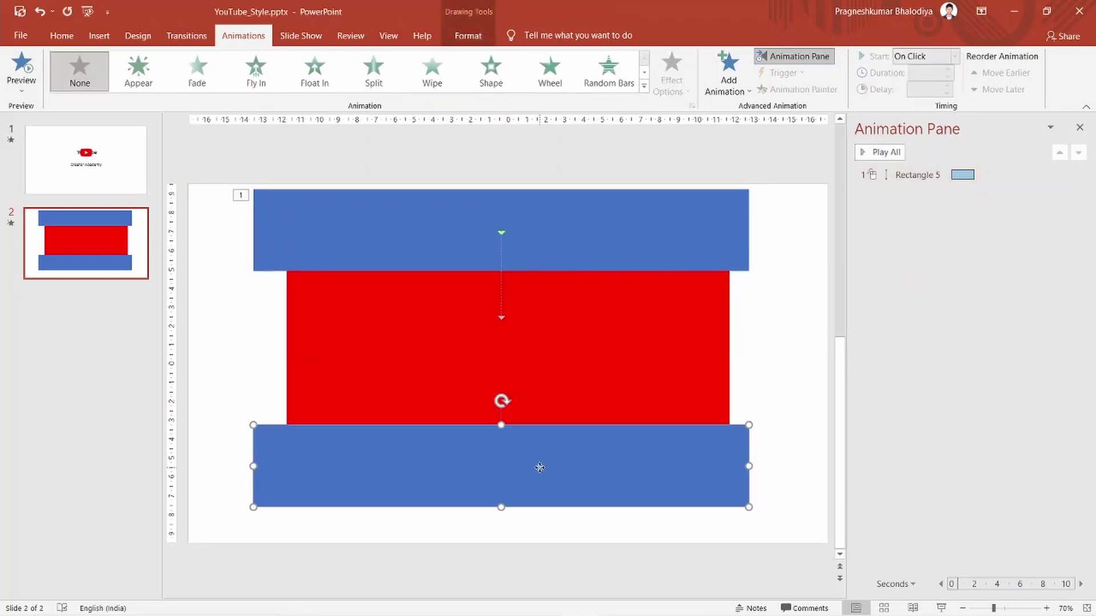
pyautogui.click(644, 86)
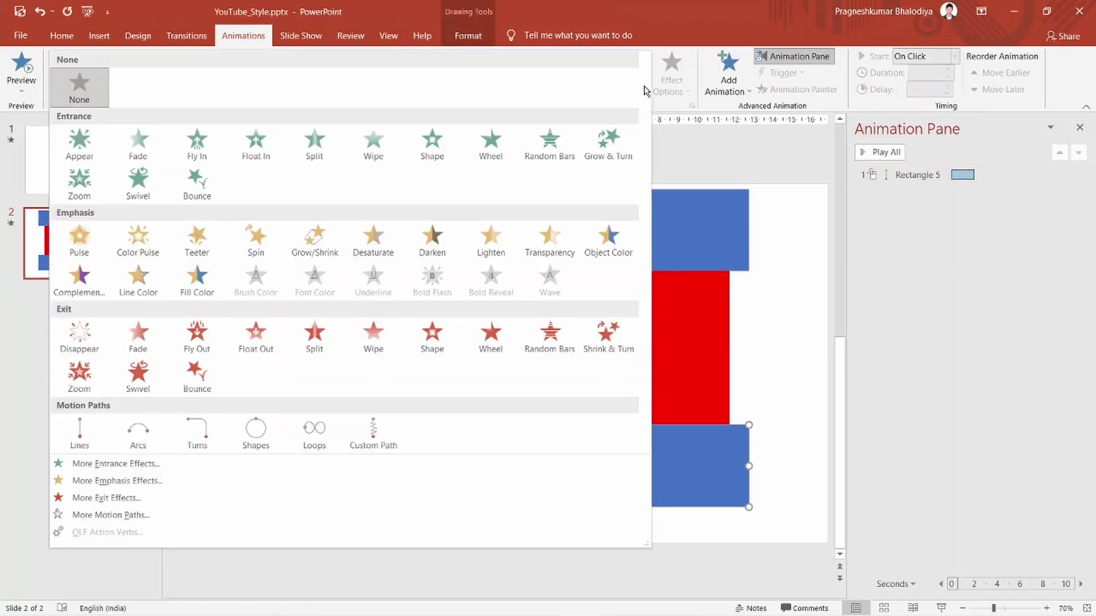
pyautogui.click(91, 435)
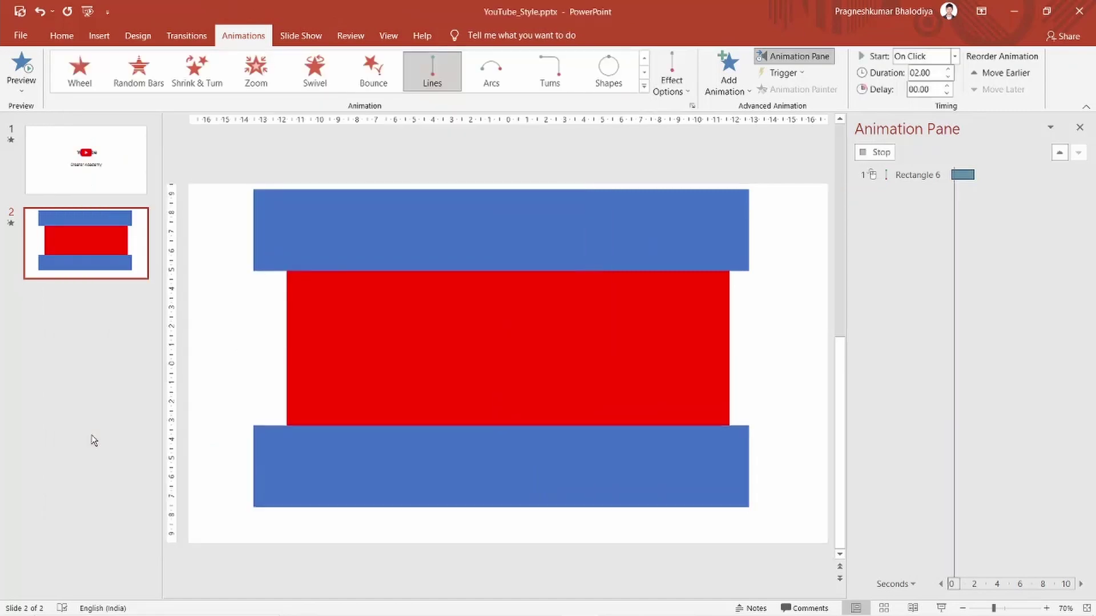
# Set the bottom rectangle's path direction to Up and shorten its path end.
pyautogui.click(672, 80)
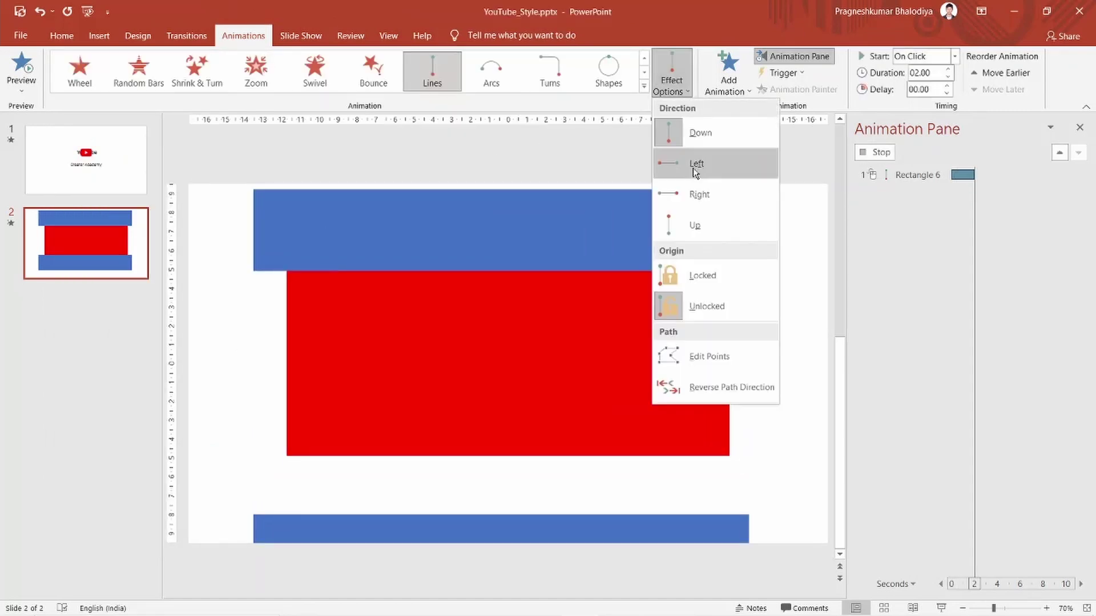
pyautogui.click(692, 226)
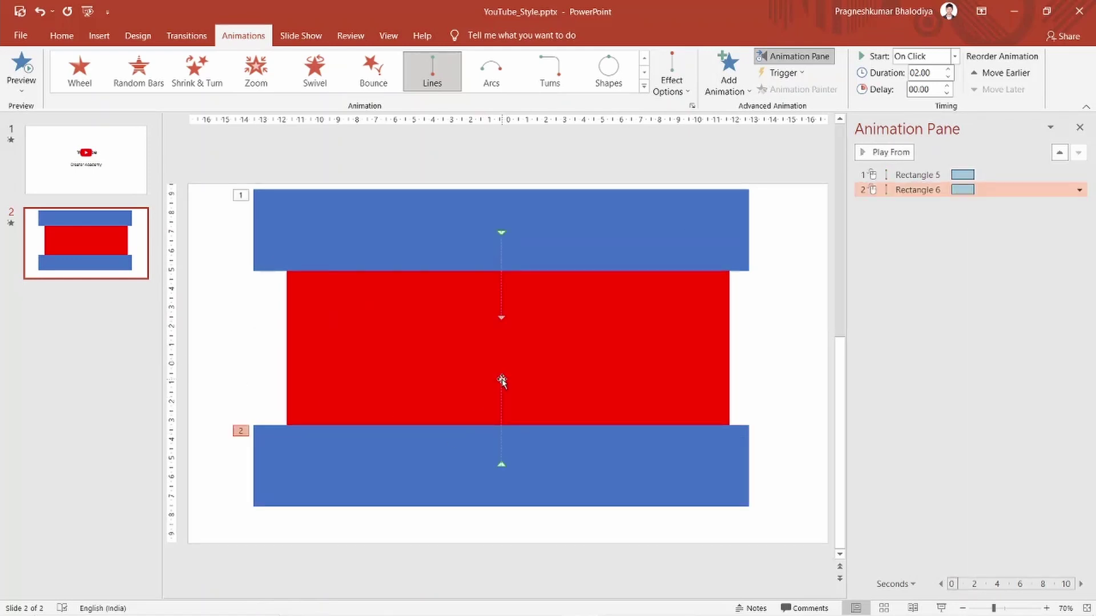
pyautogui.click(501, 381)
pyautogui.moveTo(501, 376); pyautogui.dragTo(501, 408)
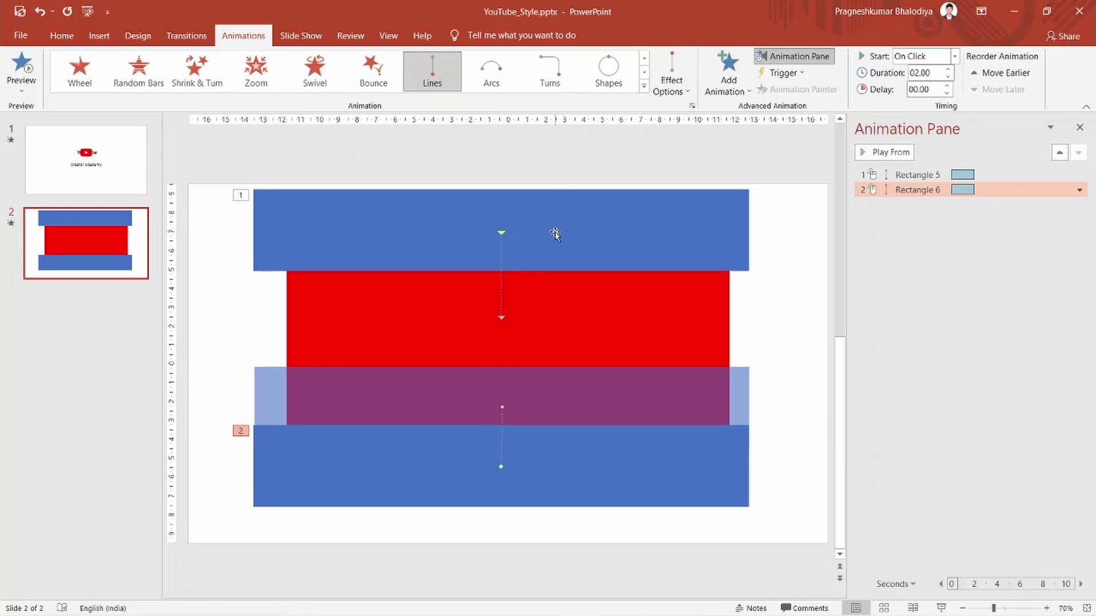
pyautogui.click(551, 227)
# Adjust the top path's end point and stretch both blue rectangles to cover the red one.
pyautogui.click(502, 317)
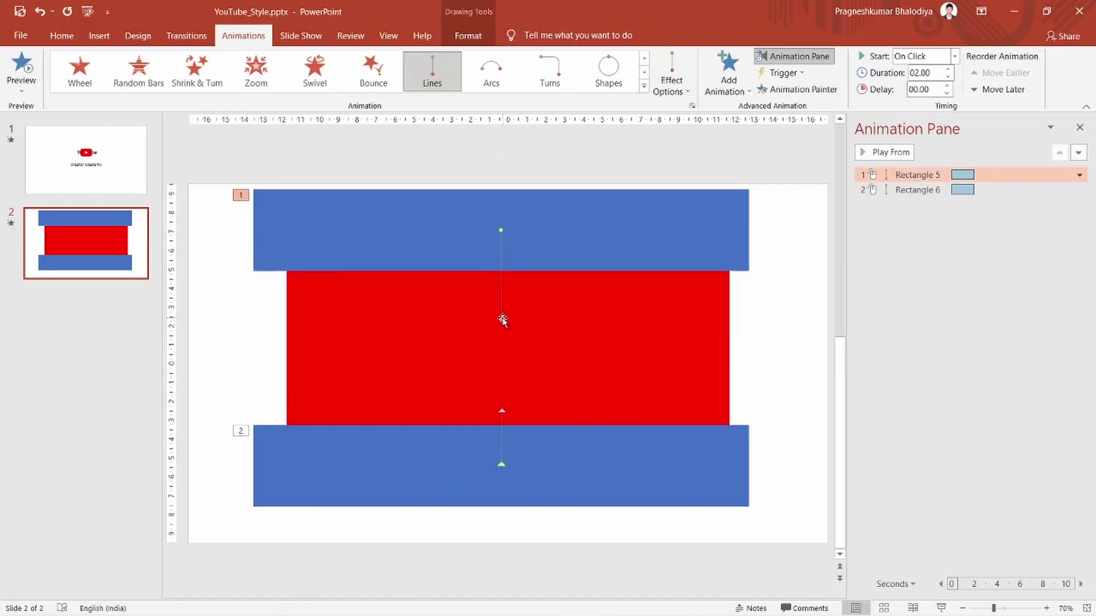
pyautogui.moveTo(503, 321); pyautogui.dragTo(500, 318)
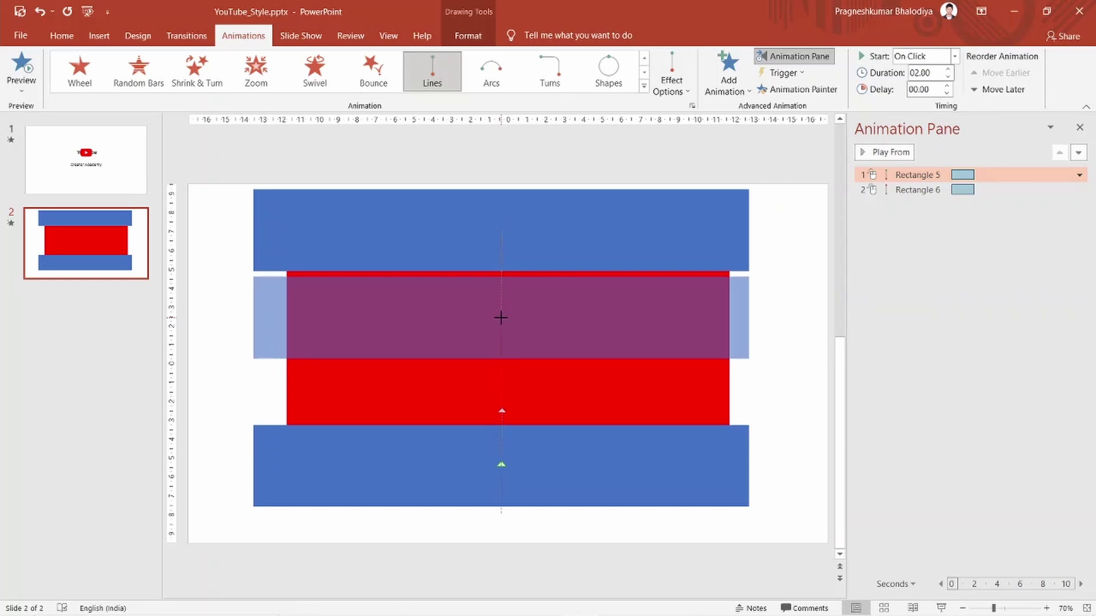
pyautogui.moveTo(500, 317); pyautogui.dragTo(501, 318)
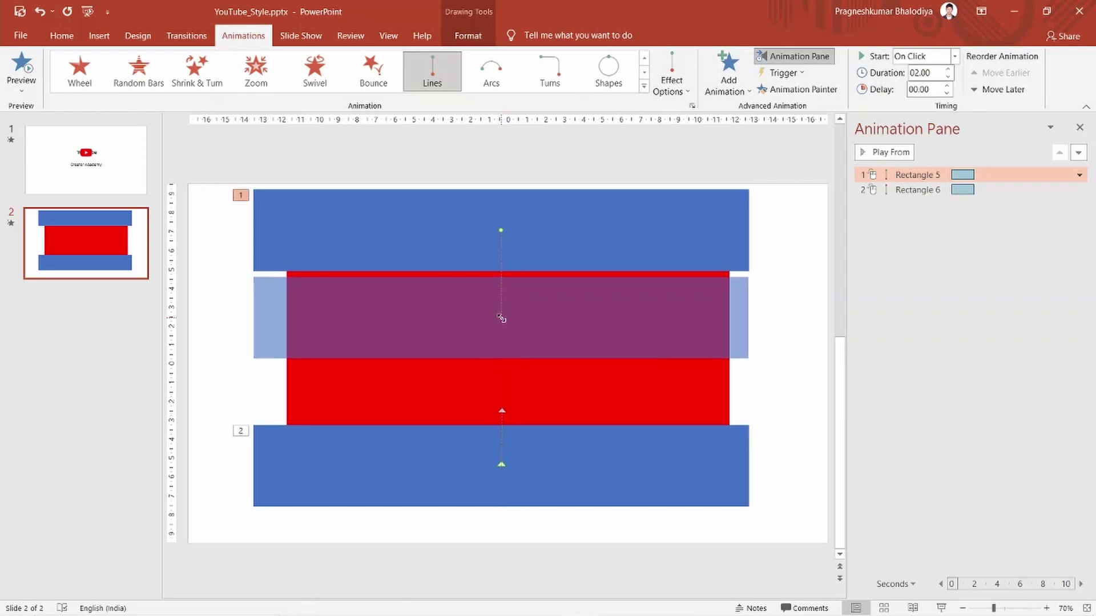
pyautogui.click(595, 210)
pyautogui.moveTo(501, 271); pyautogui.dragTo(501, 278)
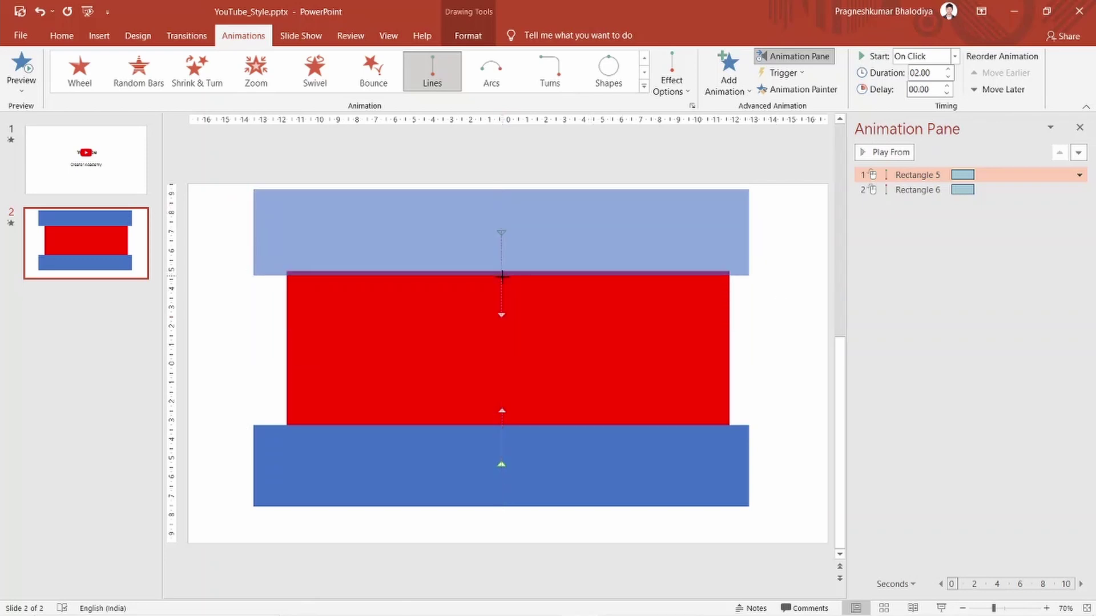
pyautogui.click(557, 455)
pyautogui.moveTo(500, 427); pyautogui.dragTo(500, 425)
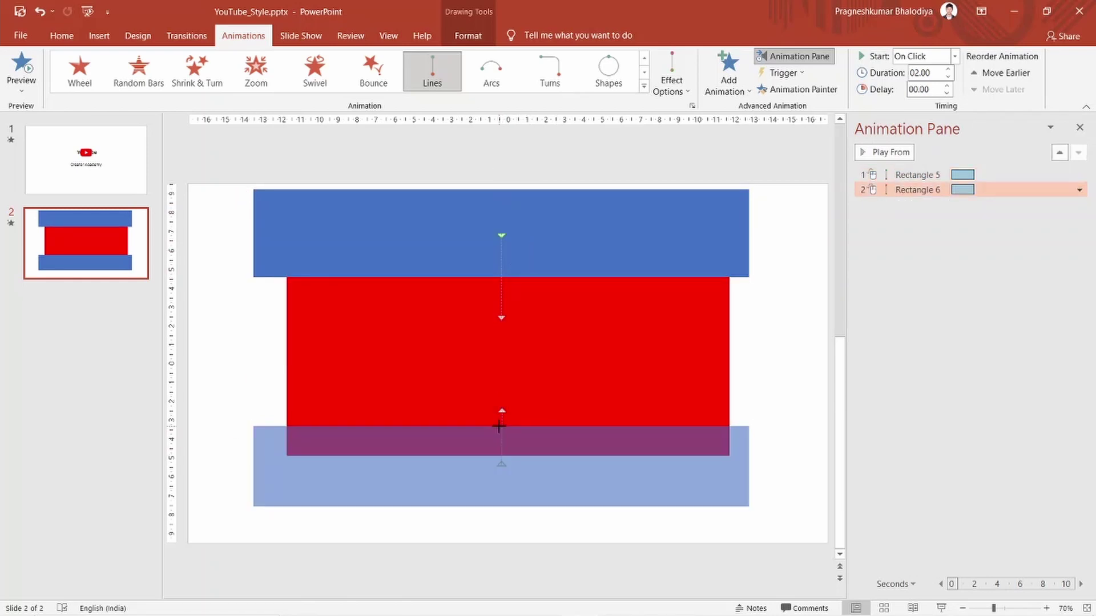
pyautogui.click(791, 306)
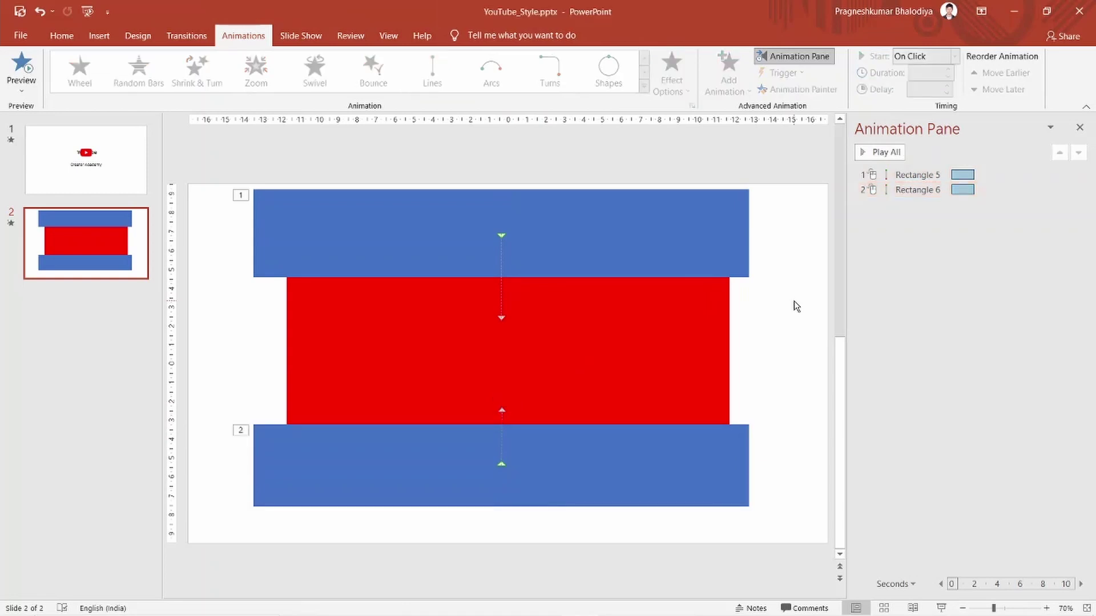
# Preview all animations, then nudge the top blue rectangle slightly upward.
pyautogui.click(894, 152)
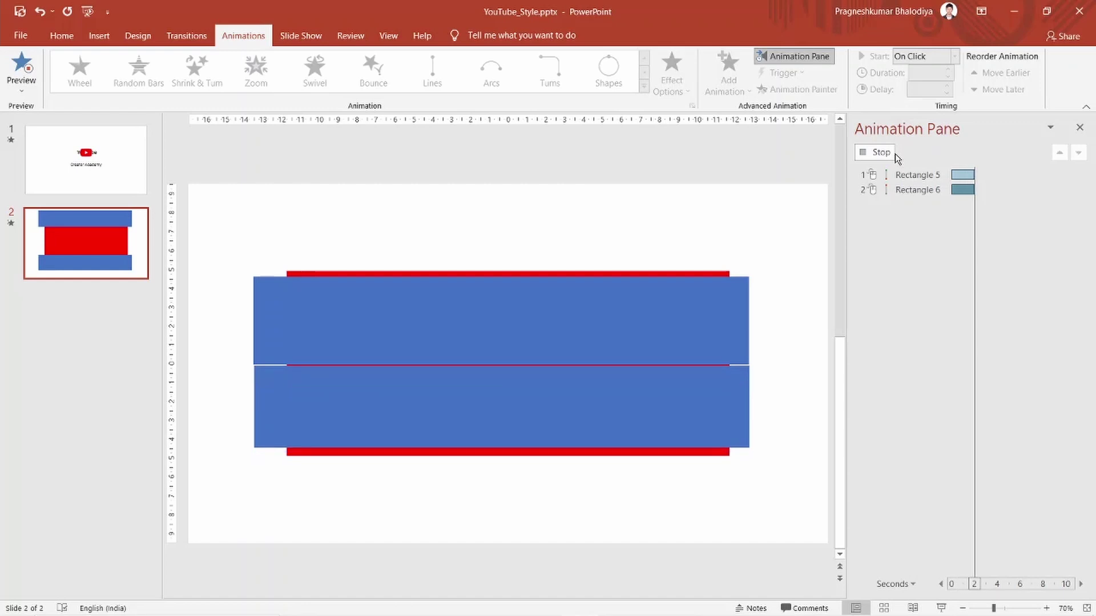
pyautogui.click(678, 226)
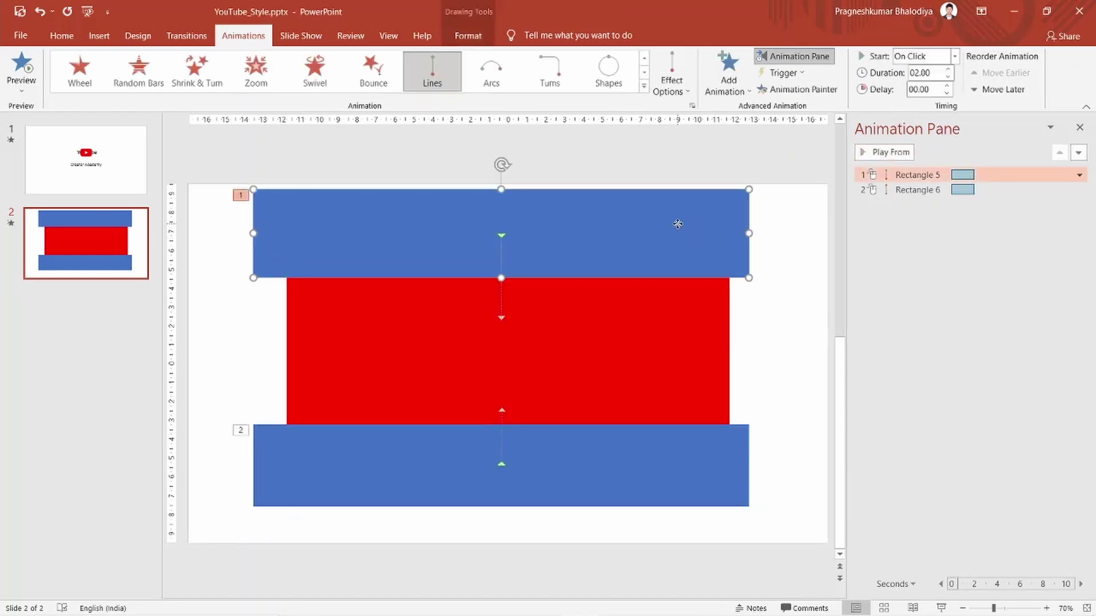
pyautogui.moveTo(500, 189); pyautogui.dragTo(500, 184)
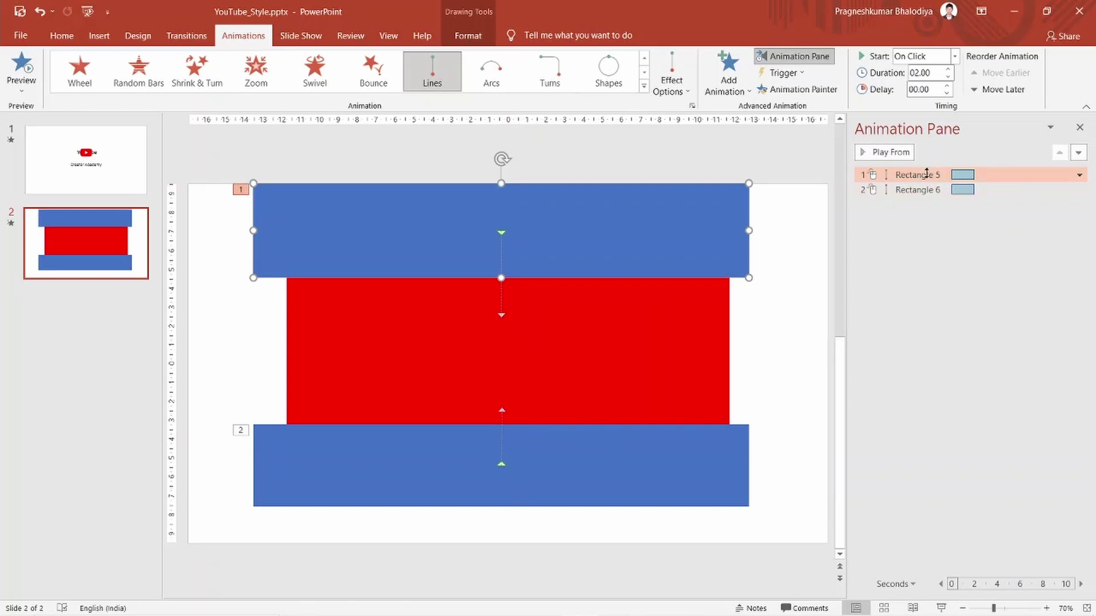
# Set Rectangle 6's animation to Start With Previous and preview all animations.
pyautogui.rightClick(923, 188)
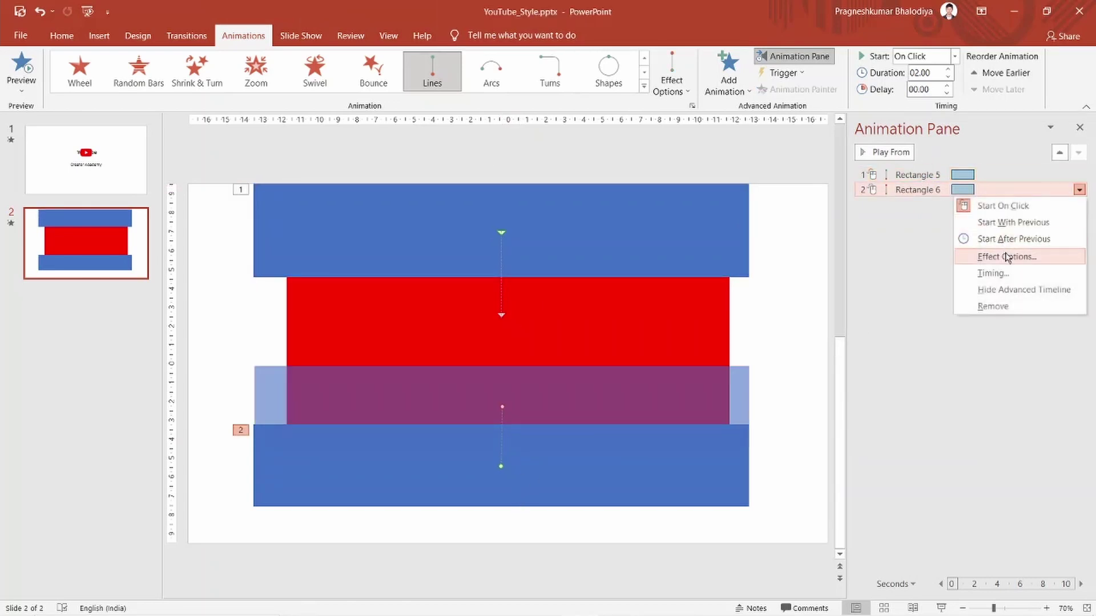
pyautogui.click(1007, 223)
pyautogui.click(832, 258)
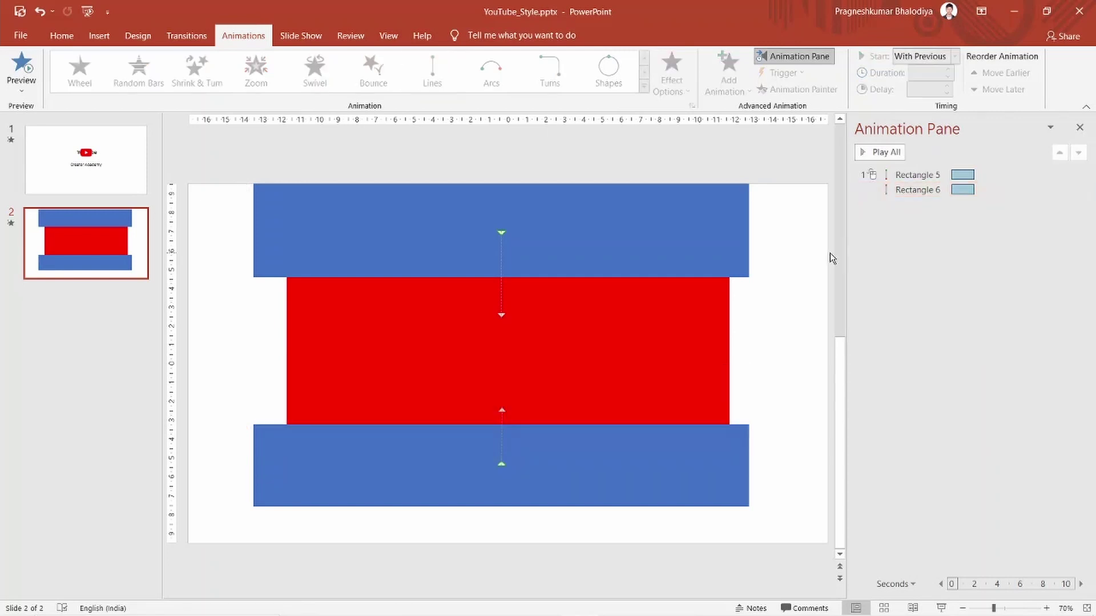
pyautogui.click(875, 152)
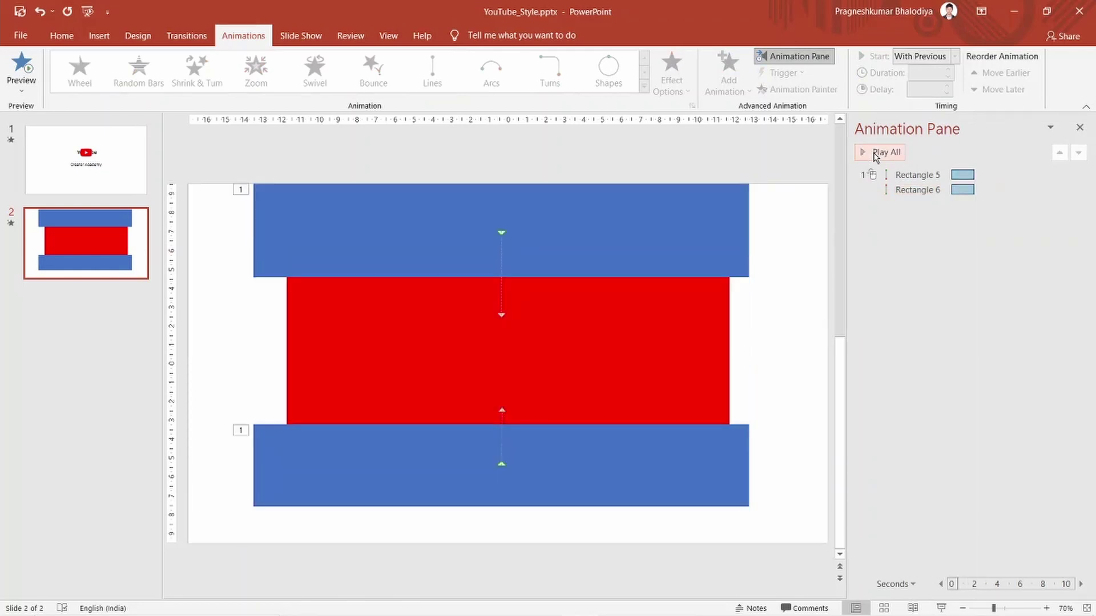
# Make the bottom blue rectangle slightly taller and preview the animation again.
pyautogui.click(556, 451)
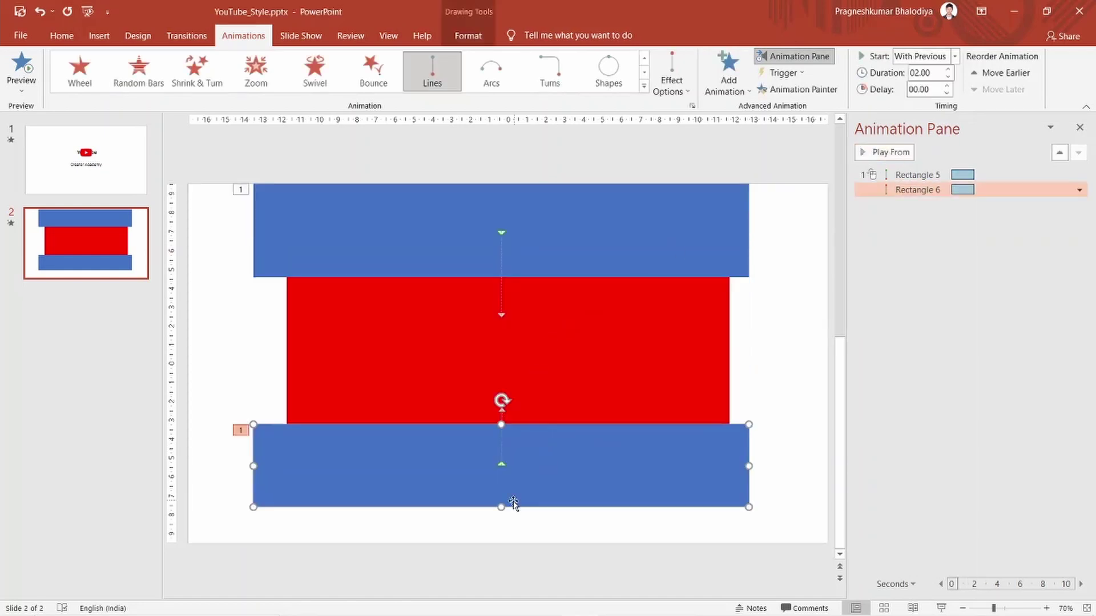
pyautogui.moveTo(501, 506); pyautogui.dragTo(501, 514)
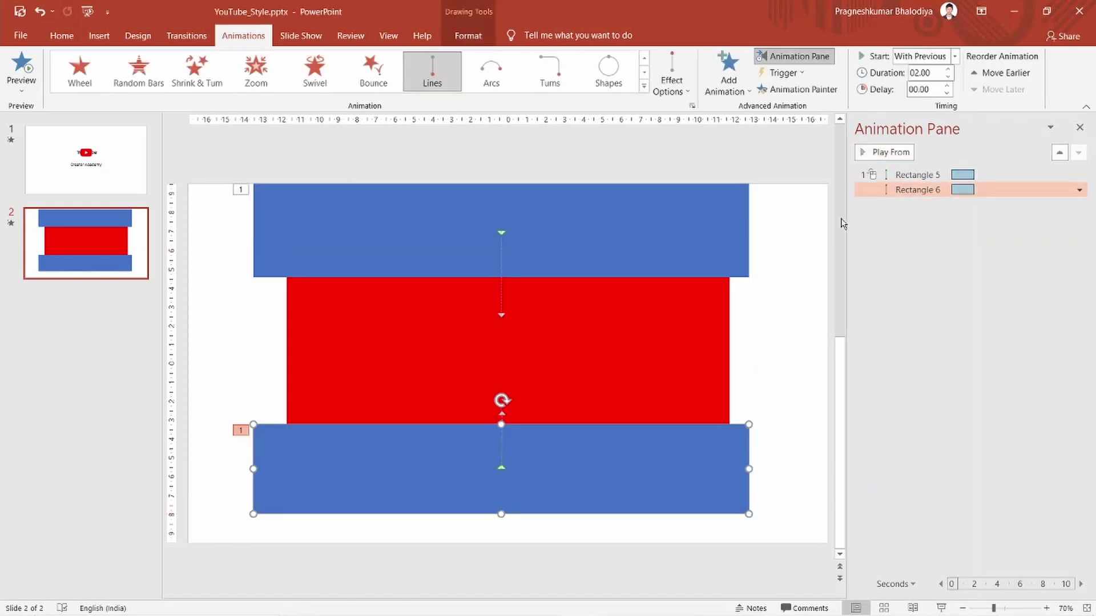
pyautogui.click(885, 152)
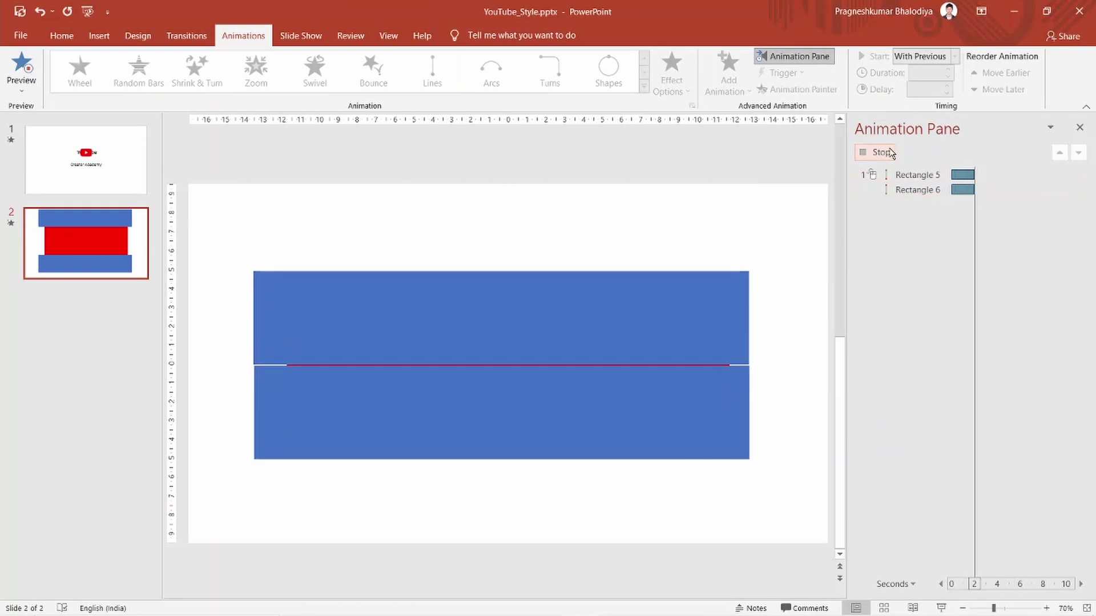
pyautogui.click(637, 212)
# Fill the top and bottom rectangles white, then preview all the slide's animations.
pyautogui.rightClick(637, 213)
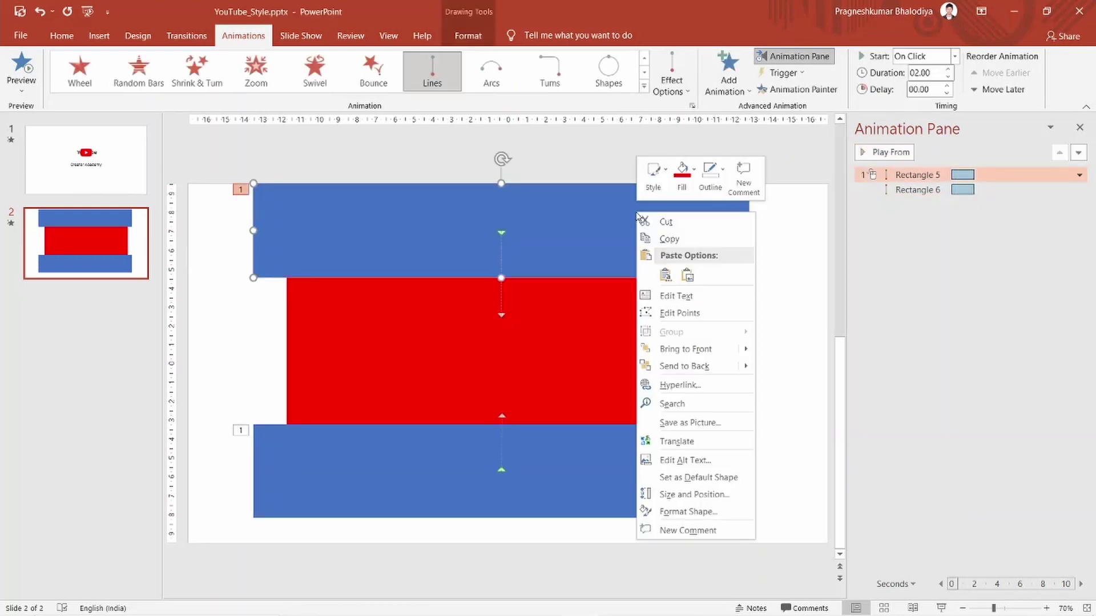
pyautogui.click(693, 182)
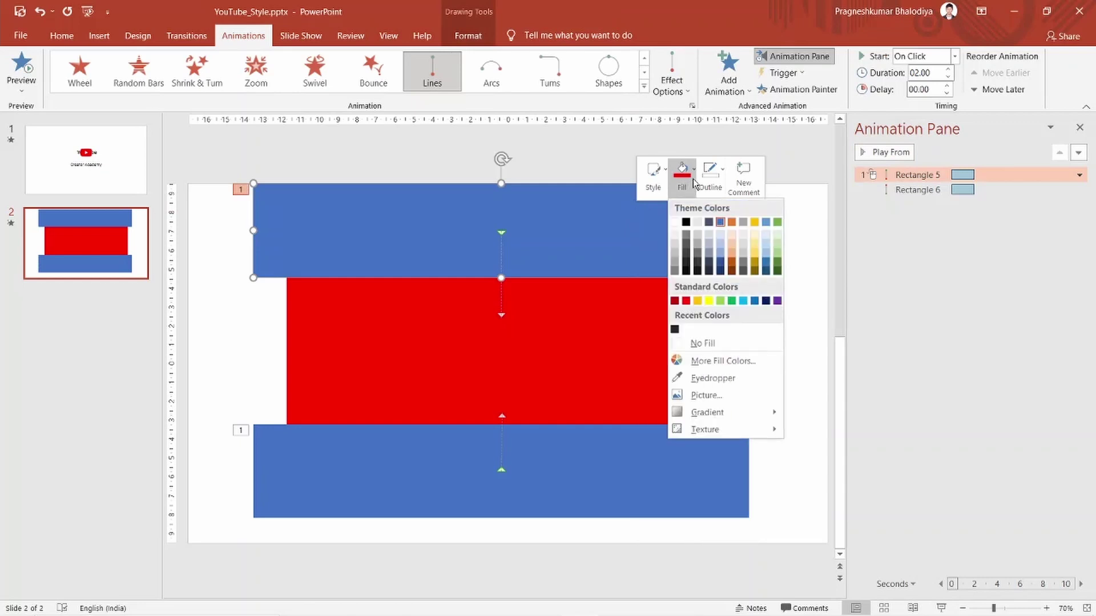
pyautogui.click(674, 223)
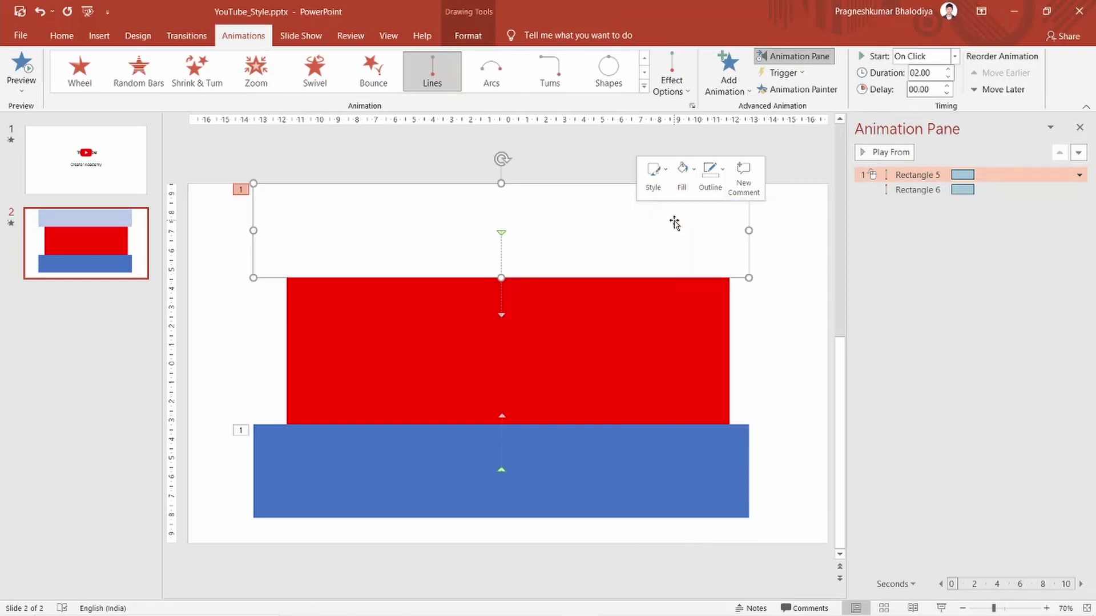
pyautogui.click(619, 448)
pyautogui.rightClick(620, 448)
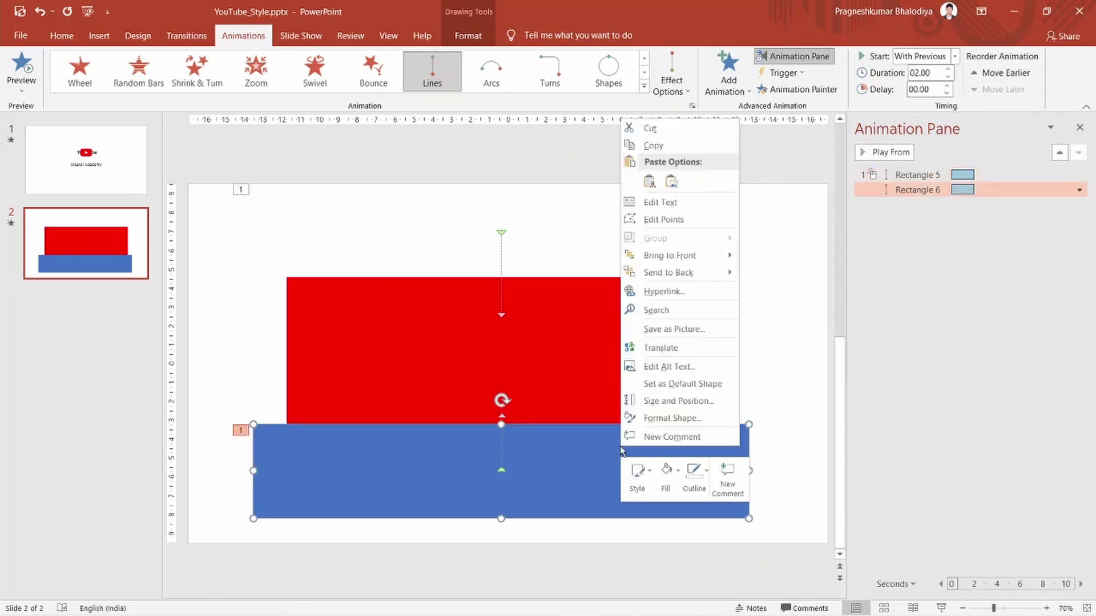
pyautogui.click(673, 476)
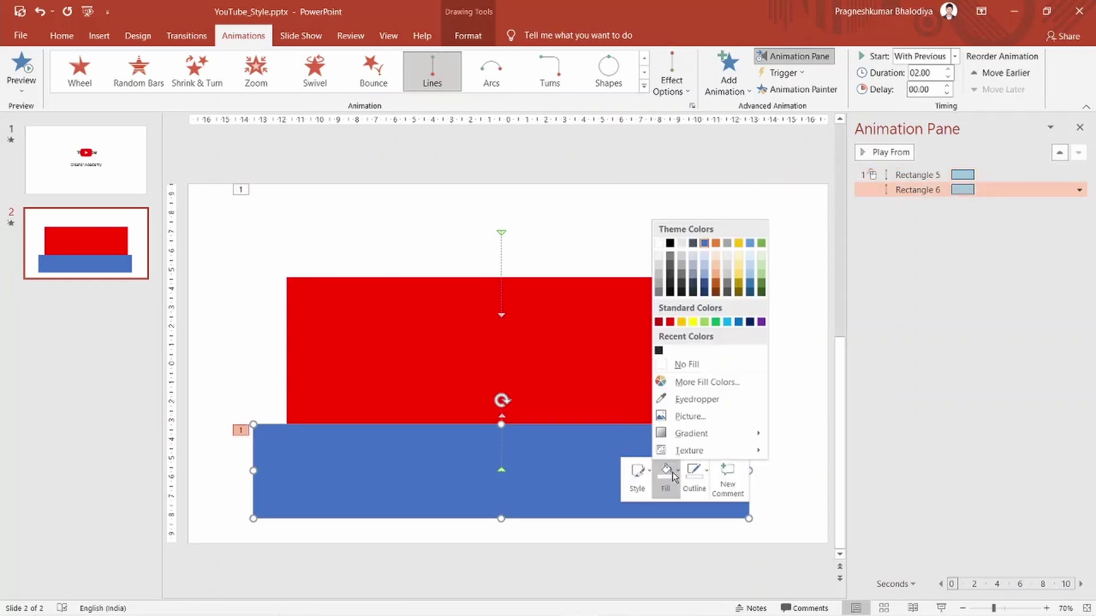
pyautogui.click(660, 244)
pyautogui.click(787, 230)
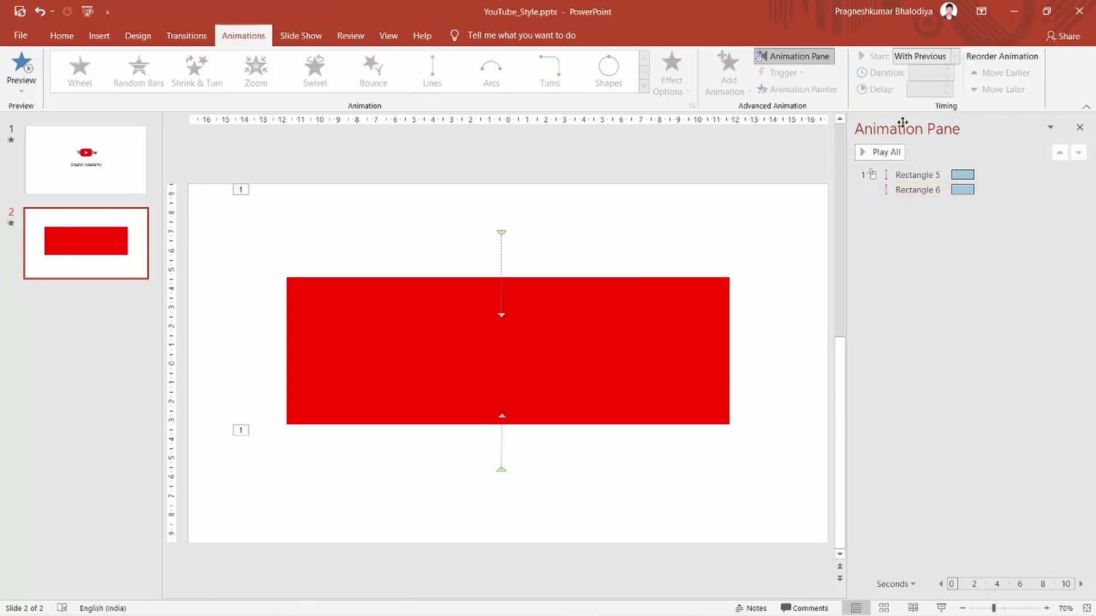
pyautogui.click(883, 153)
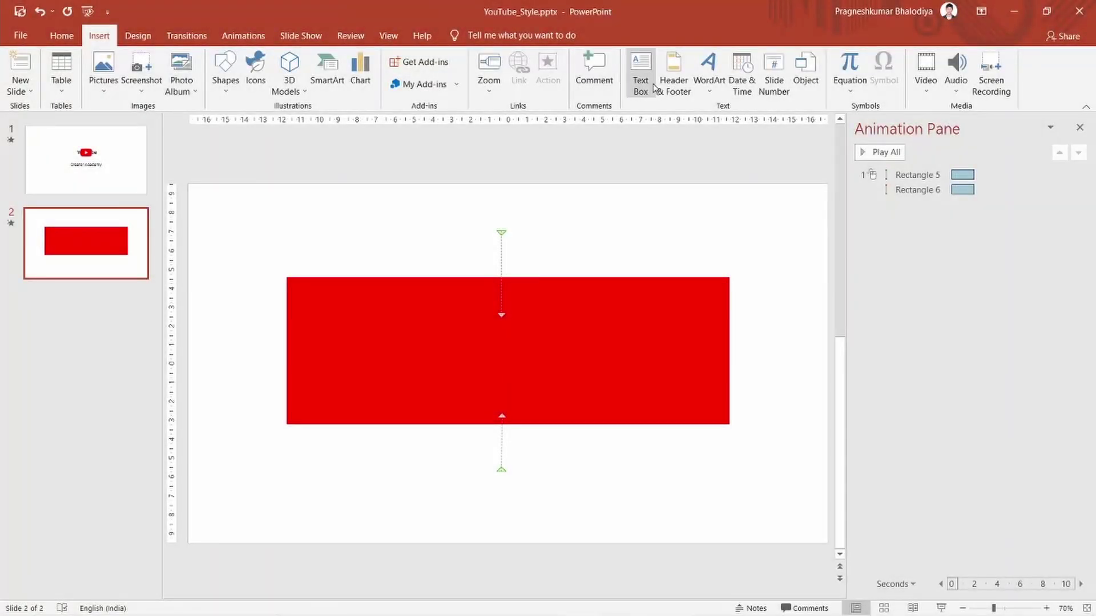
# Draw a wide text box on the red rectangle, type the presenter's full name, and select it.
pyautogui.click(640, 73)
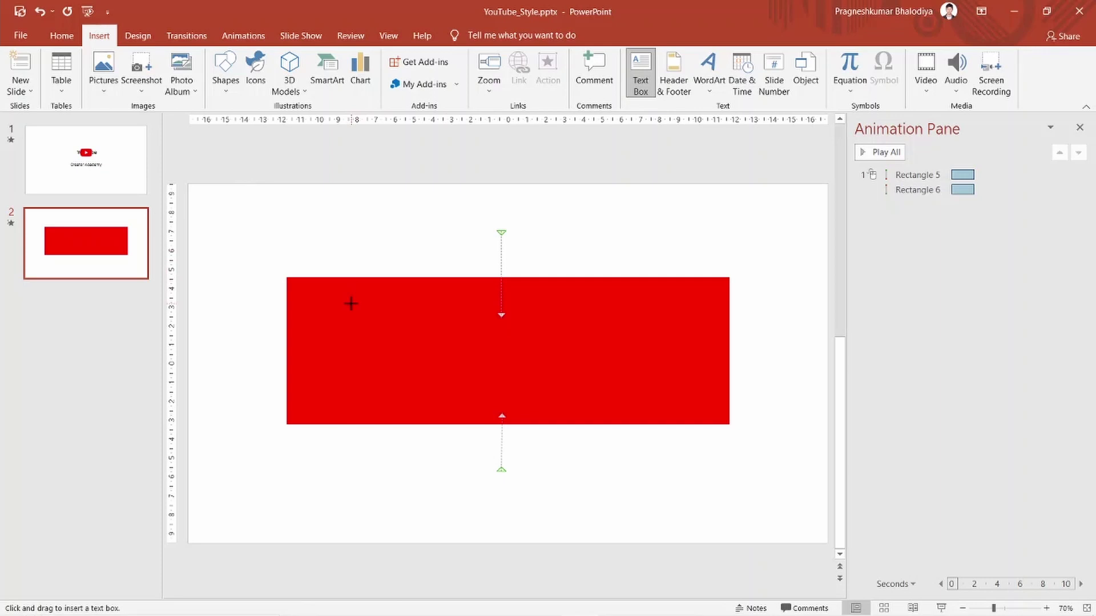
pyautogui.moveTo(351, 303); pyautogui.dragTo(673, 336)
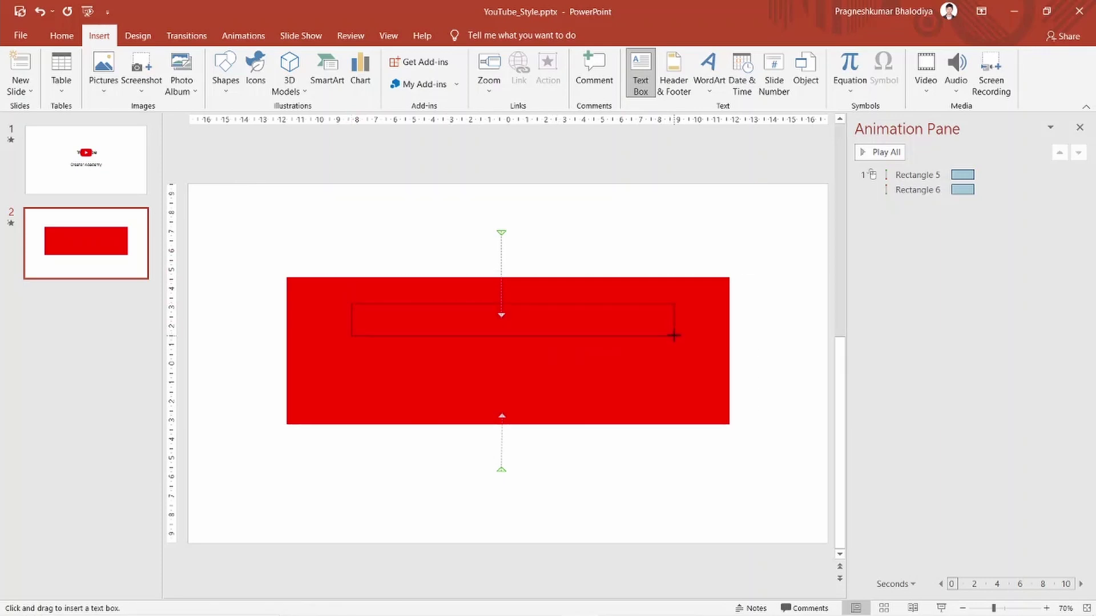
pyautogui.moveTo(674, 336); pyautogui.dragTo(673, 336)
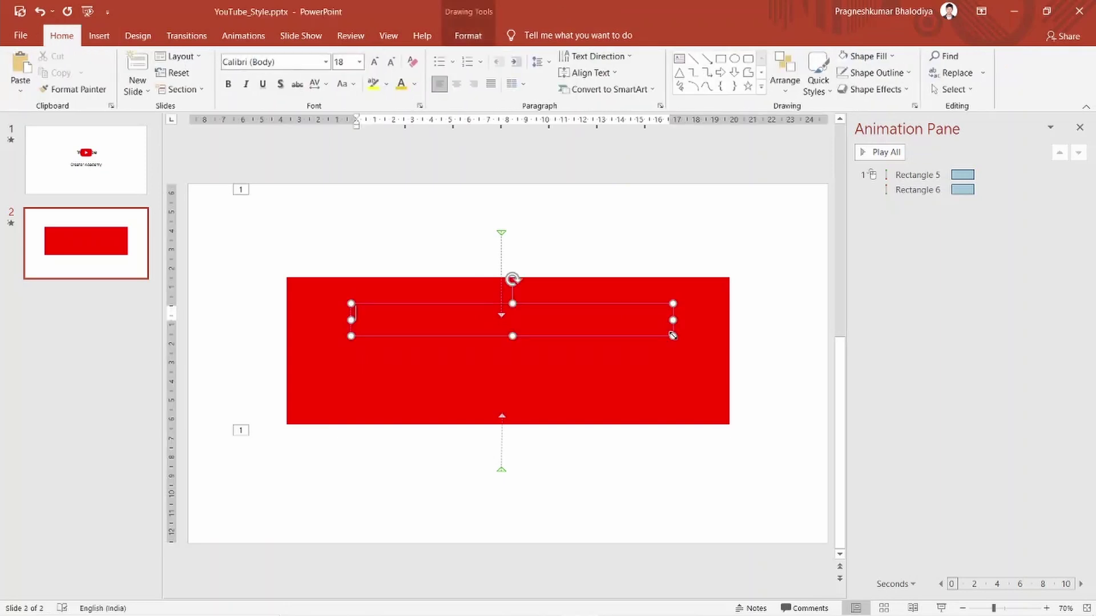
pyautogui.write('Y')
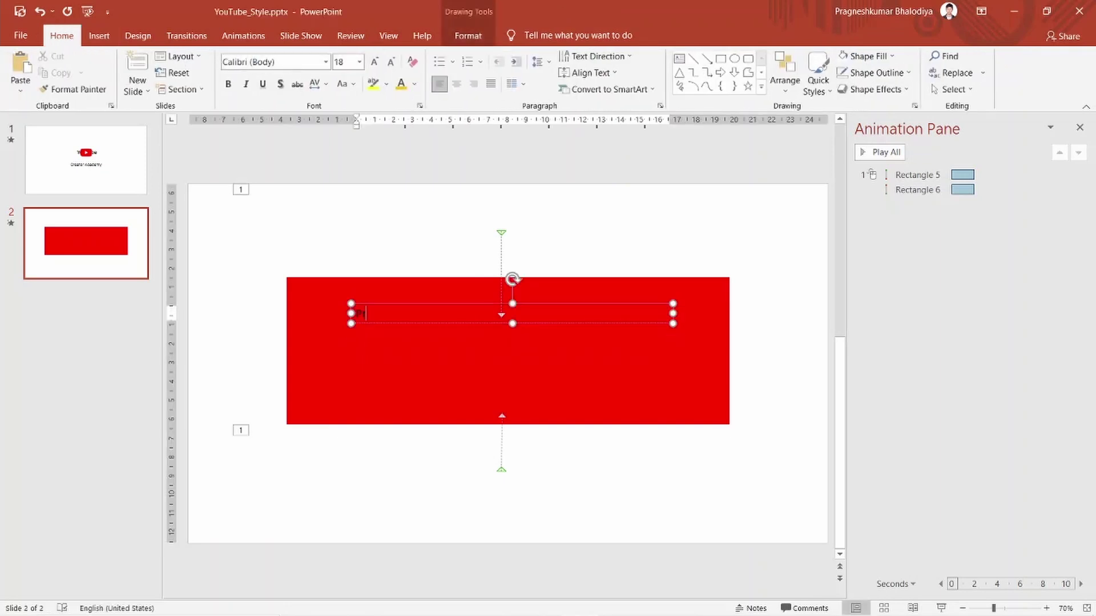
pyautogui.write('gnesh')
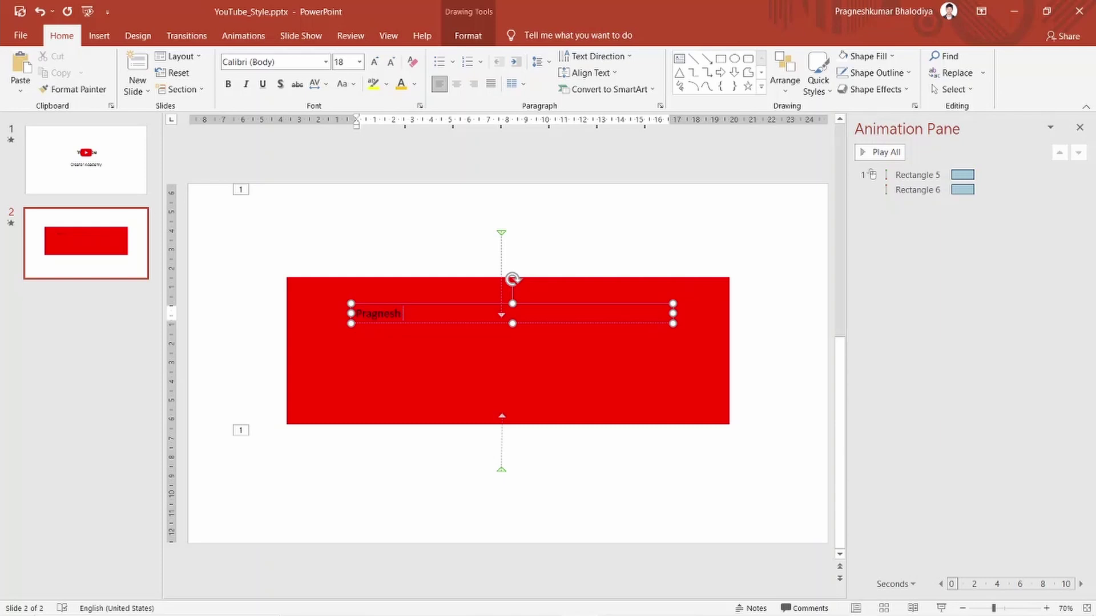
pyautogui.write('Bhalodiya')
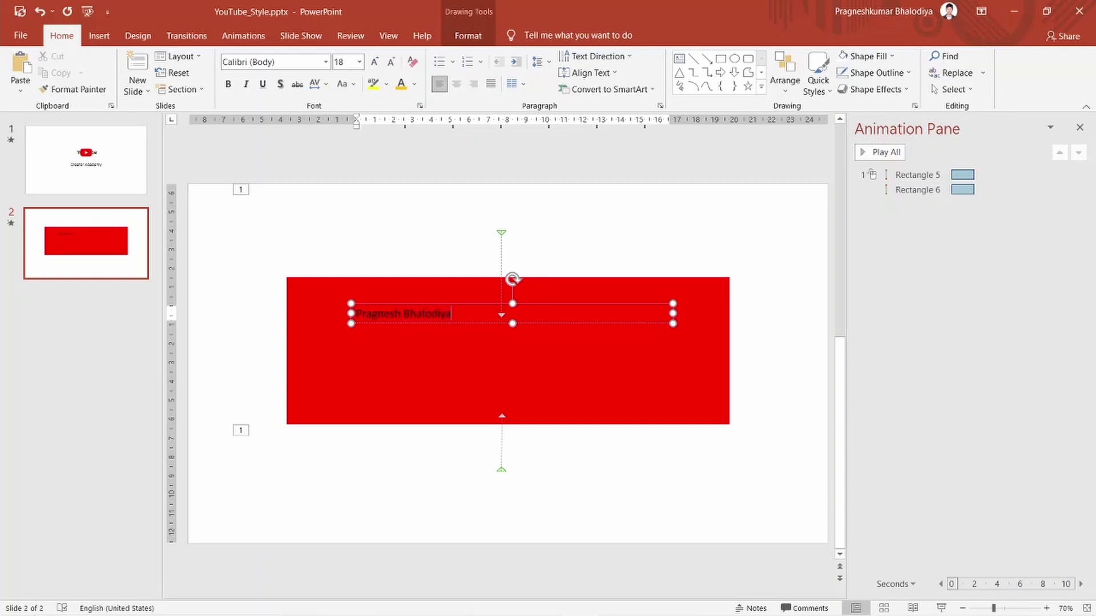
pyautogui.hotkey('ctrl', 'shift', 'Left')
pyautogui.hotkey('ctrl', 'shift', 'Left')
pyautogui.hotkey('ctrl', 'c')
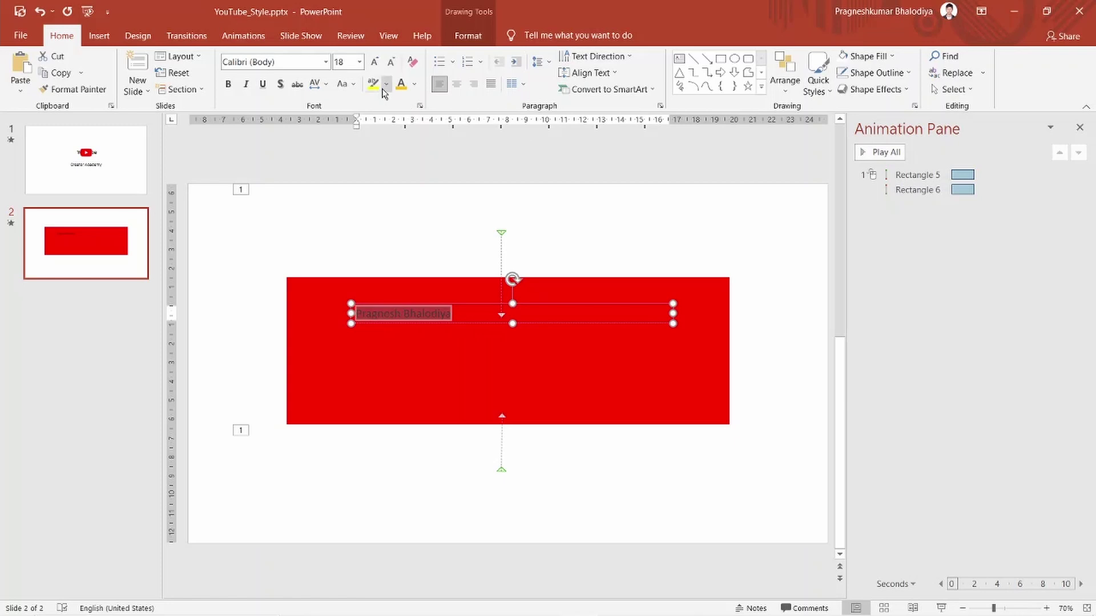
# Set the name's font to Roboto and its colour to custom hex #282828.
pyautogui.click(327, 63)
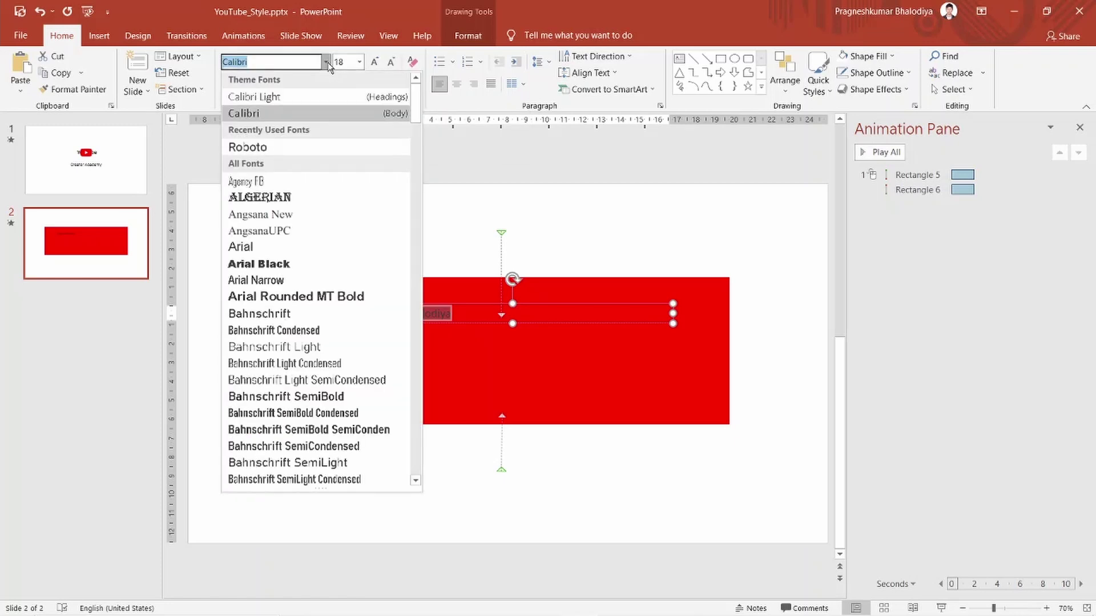
pyautogui.click(292, 146)
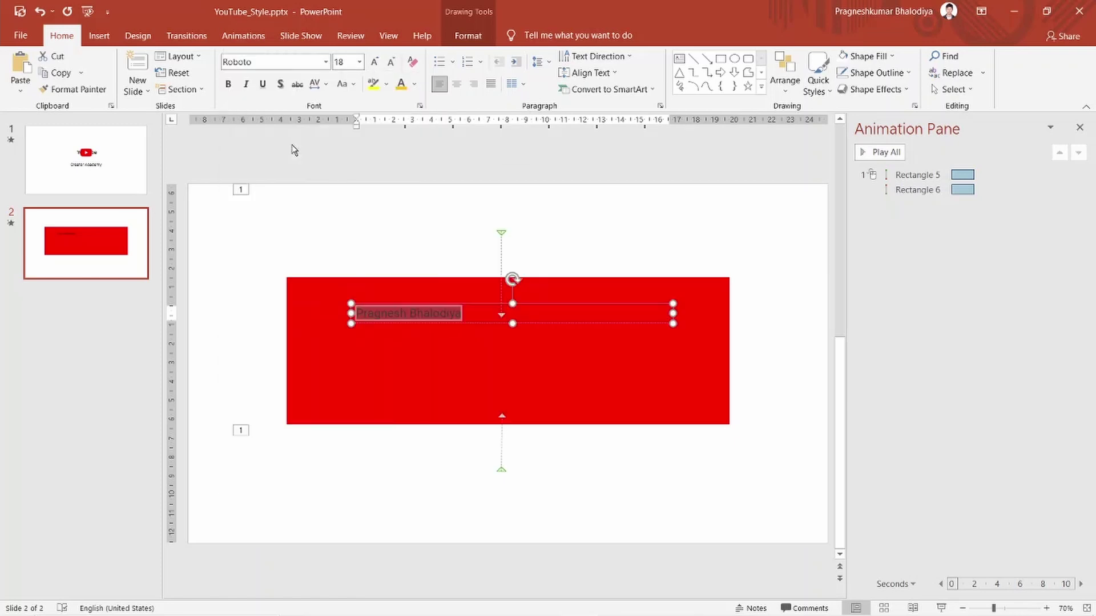
pyautogui.click(412, 88)
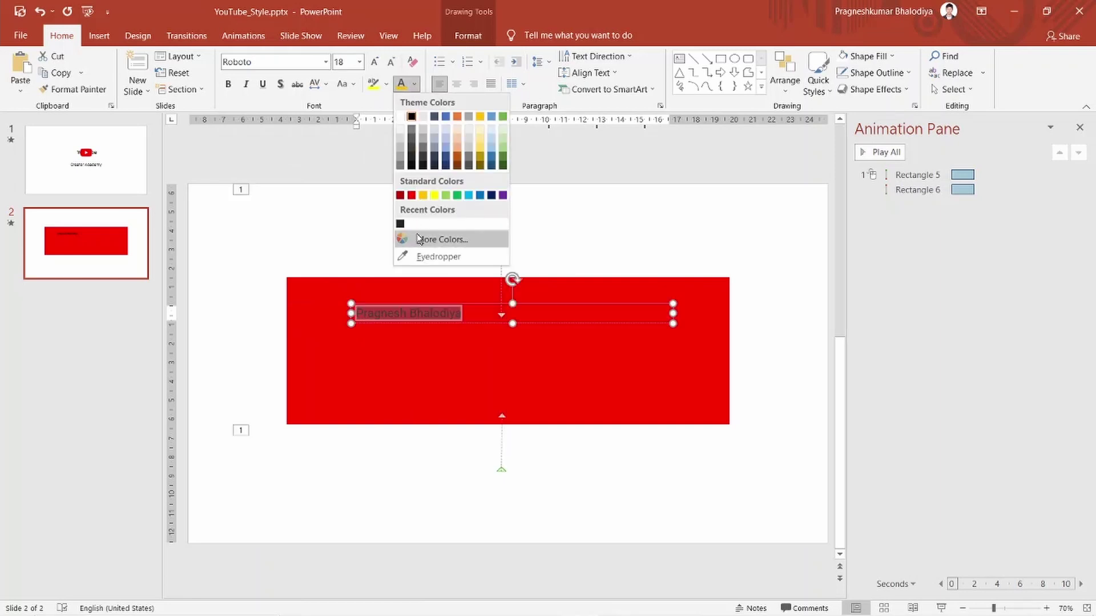
pyautogui.click(418, 238)
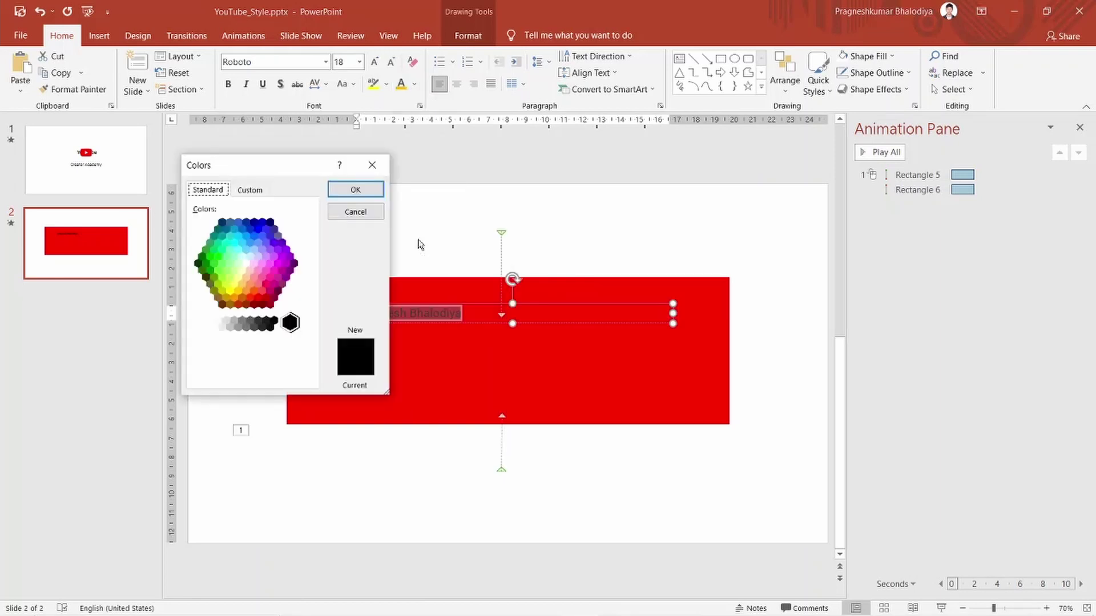
pyautogui.click(251, 191)
pyautogui.moveTo(276, 376); pyautogui.dragTo(249, 375)
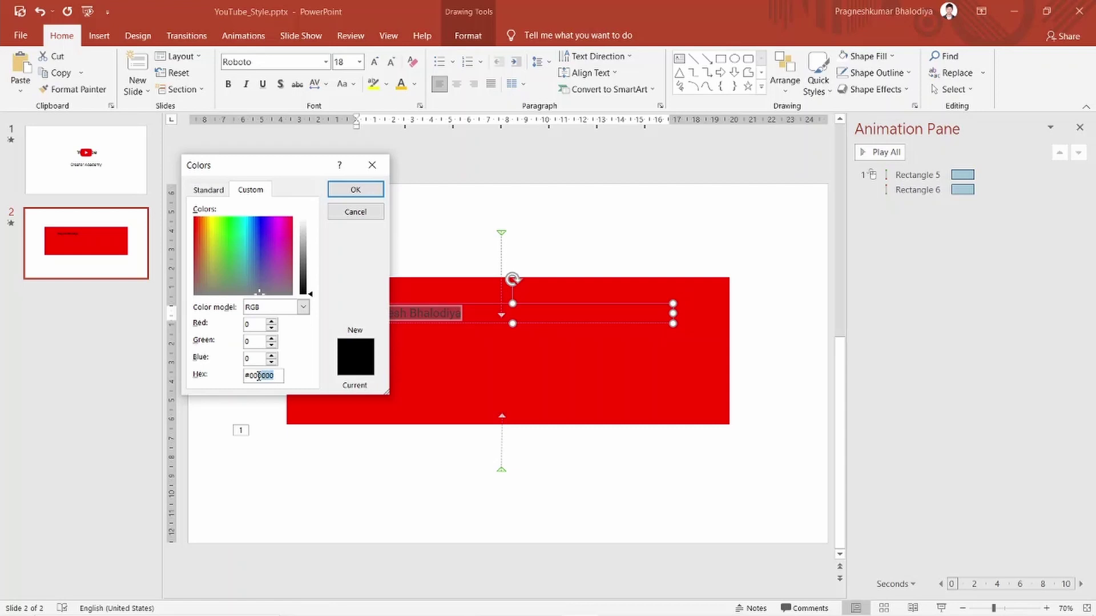
pyautogui.write('282828')
pyautogui.press('Return')
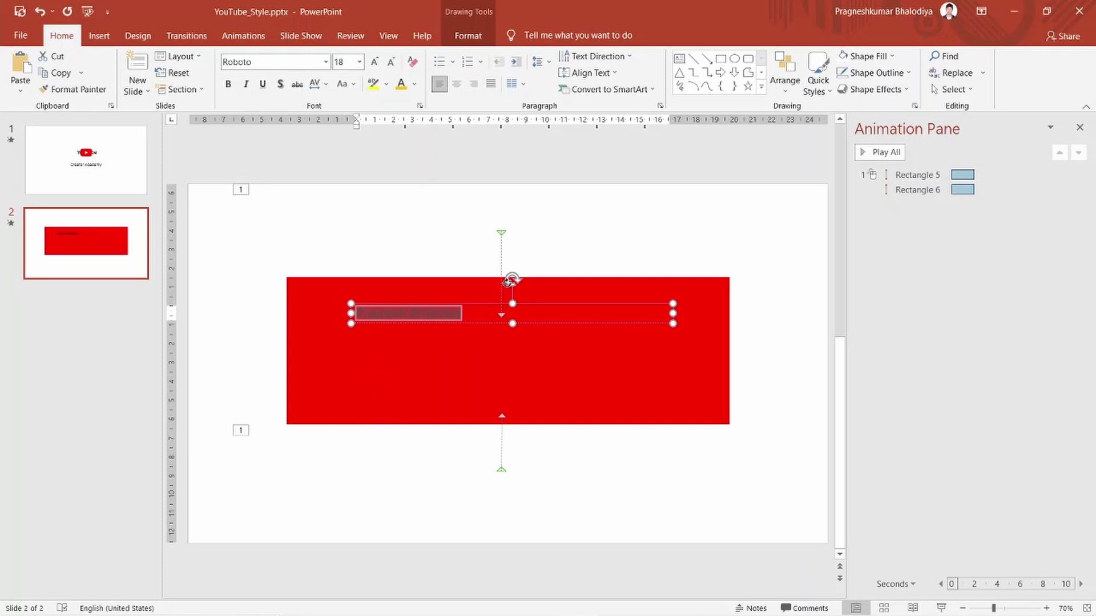
# Paste a copy of the name into the red rectangle and replace it with 'Learning Animation with Passion'.
pyautogui.click(473, 383)
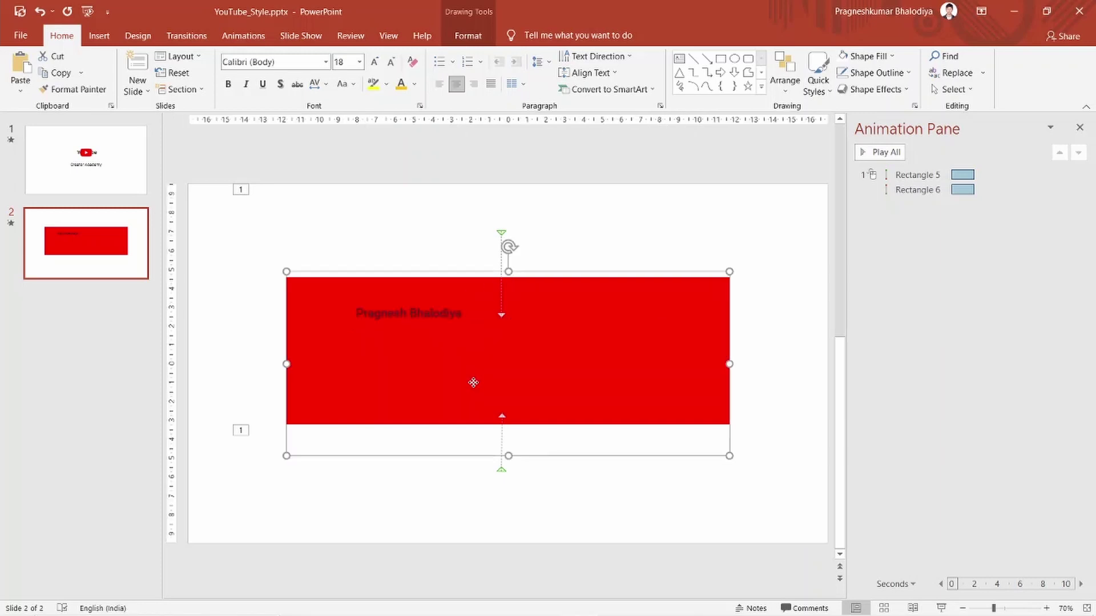
pyautogui.hotkey('ctrl', 'v')
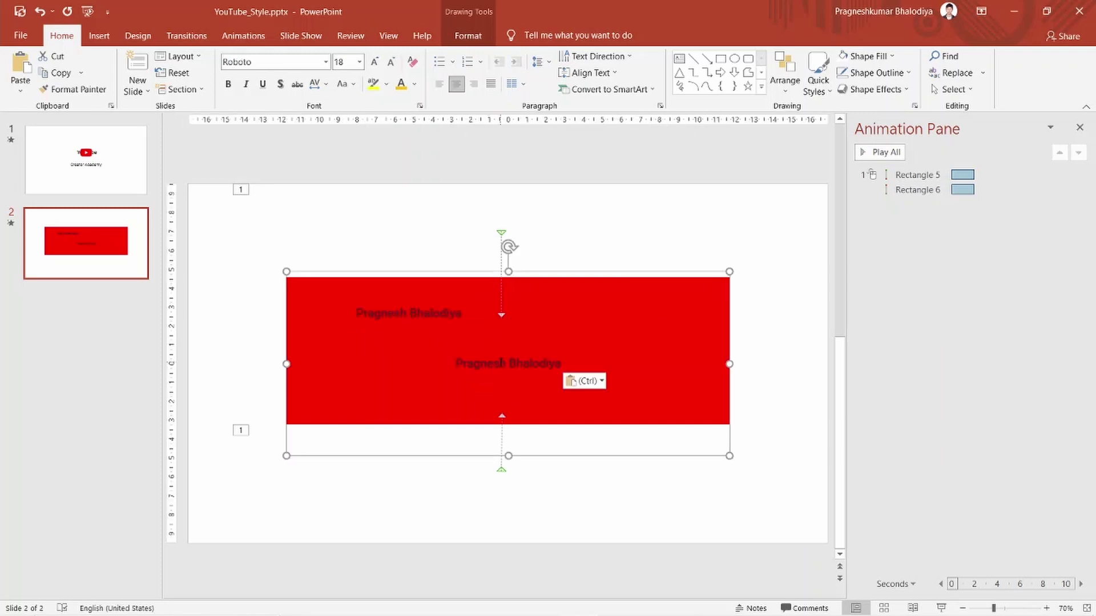
pyautogui.tripleClick(500, 364)
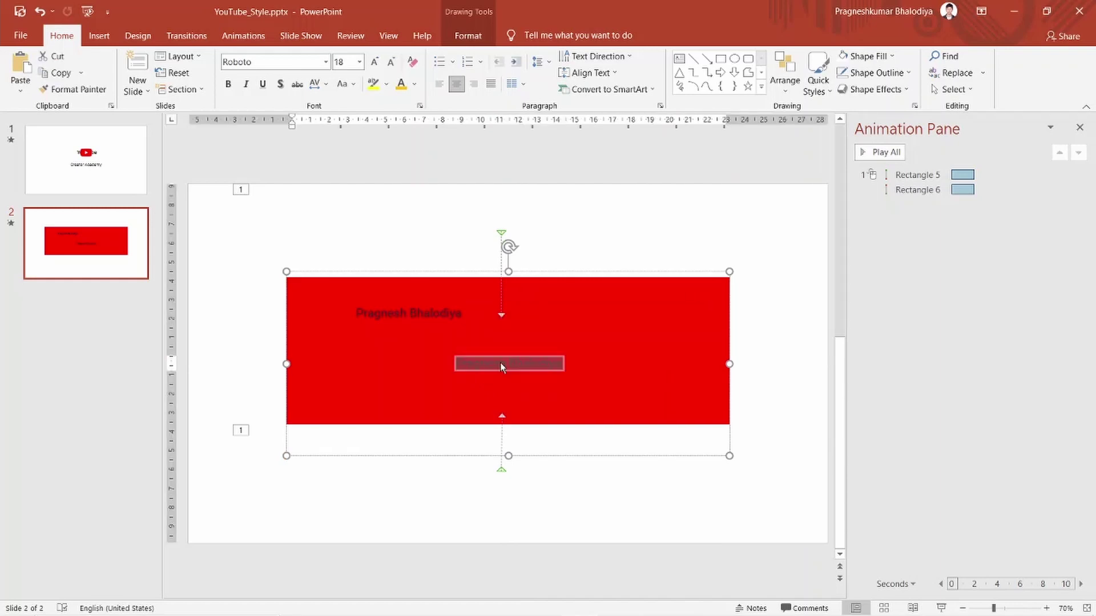
pyautogui.write('Learn')
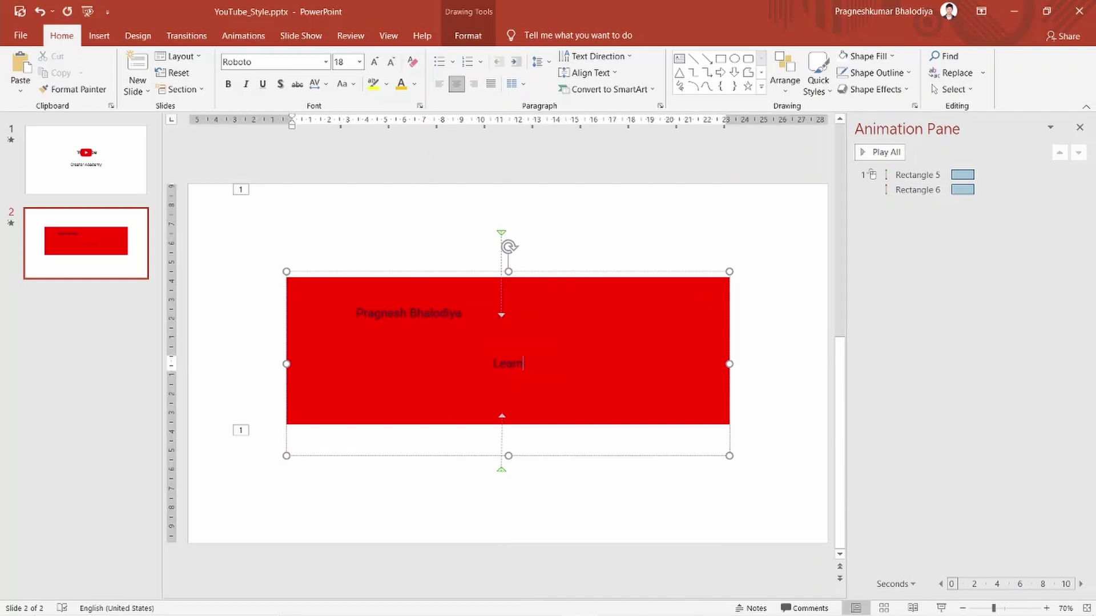
pyautogui.write('ing Anima')
pyautogui.write('tion with ')
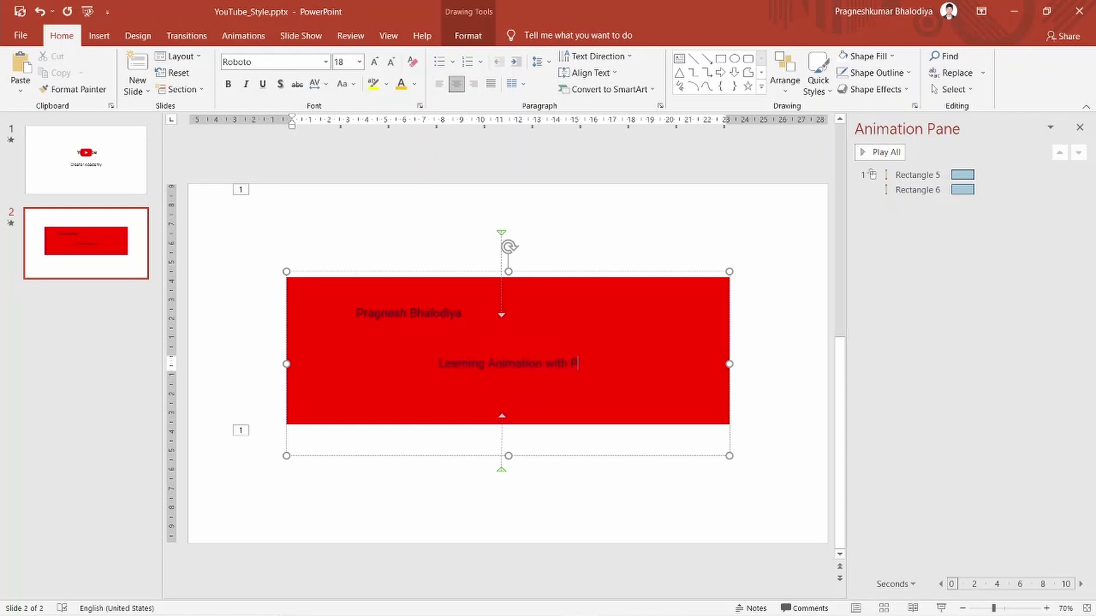
pyautogui.write('Passion')
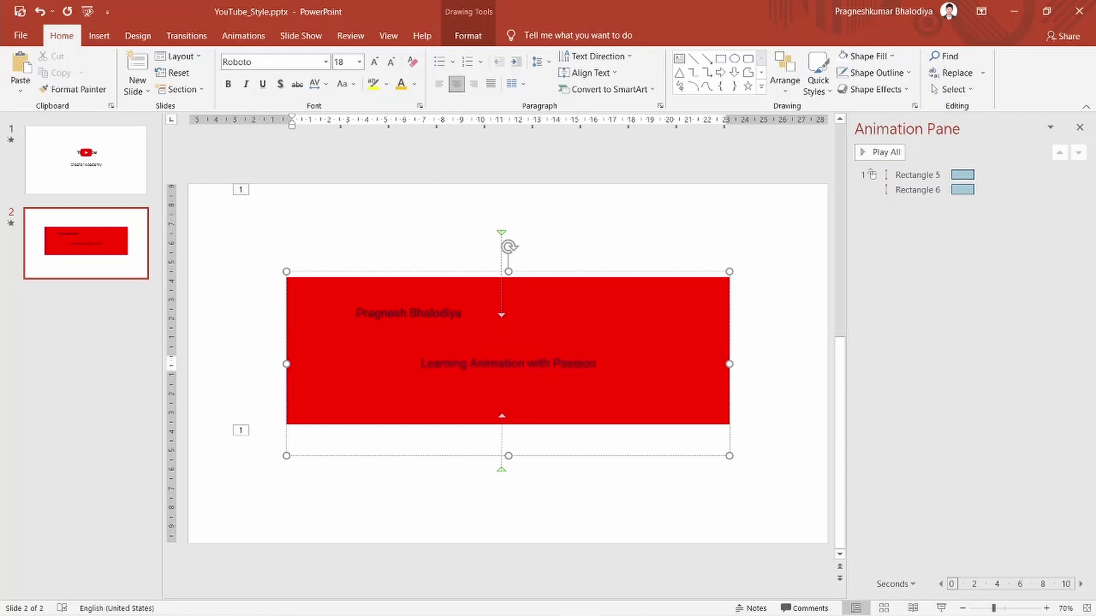
# Enlarge the tagline to 24 pt, centred below the name.
pyautogui.hotkey('ctrl', 'shift', 'Left')
pyautogui.hotkey('ctrl', 'shift', 'Left')
pyautogui.hotkey('ctrl', 'shift', 'Left')
pyautogui.hotkey('ctrl', 'shift', 'Left')
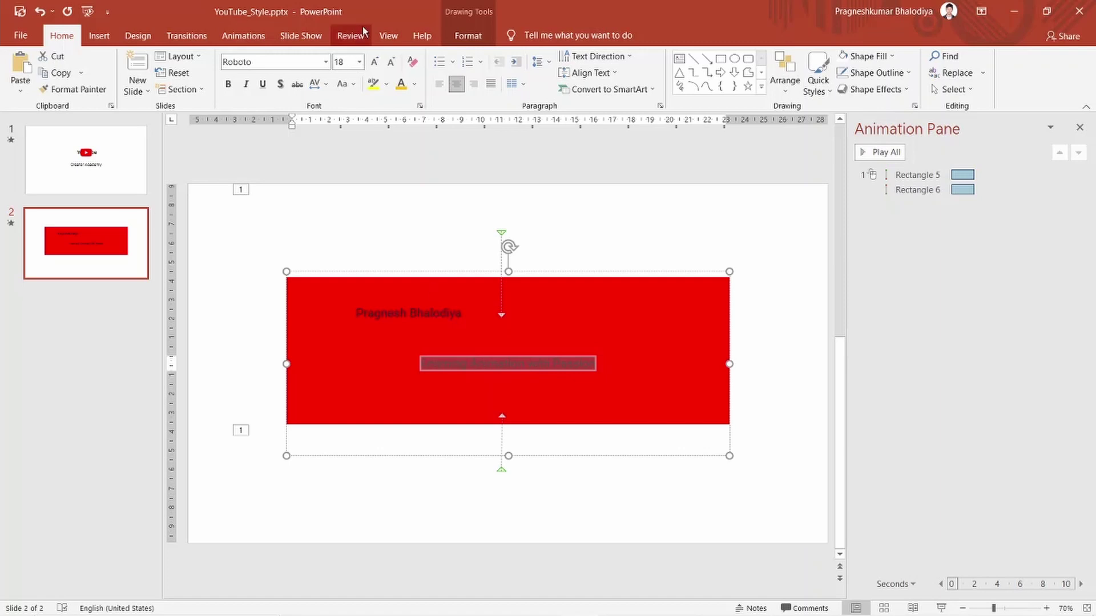
pyautogui.click(375, 61)
pyautogui.click(374, 61)
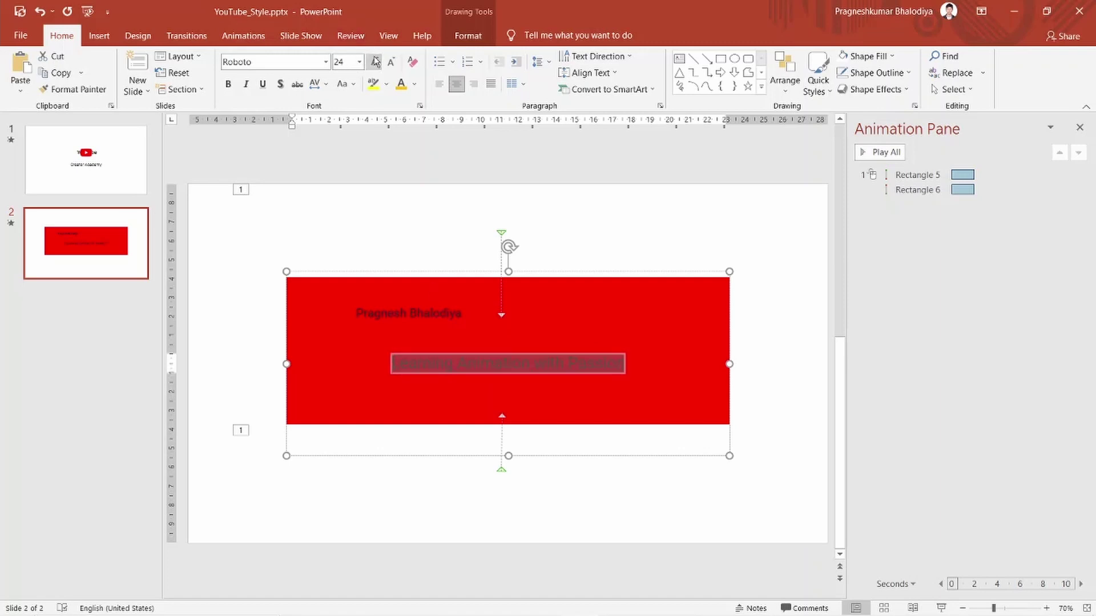
pyautogui.click(374, 62)
pyautogui.click(387, 312)
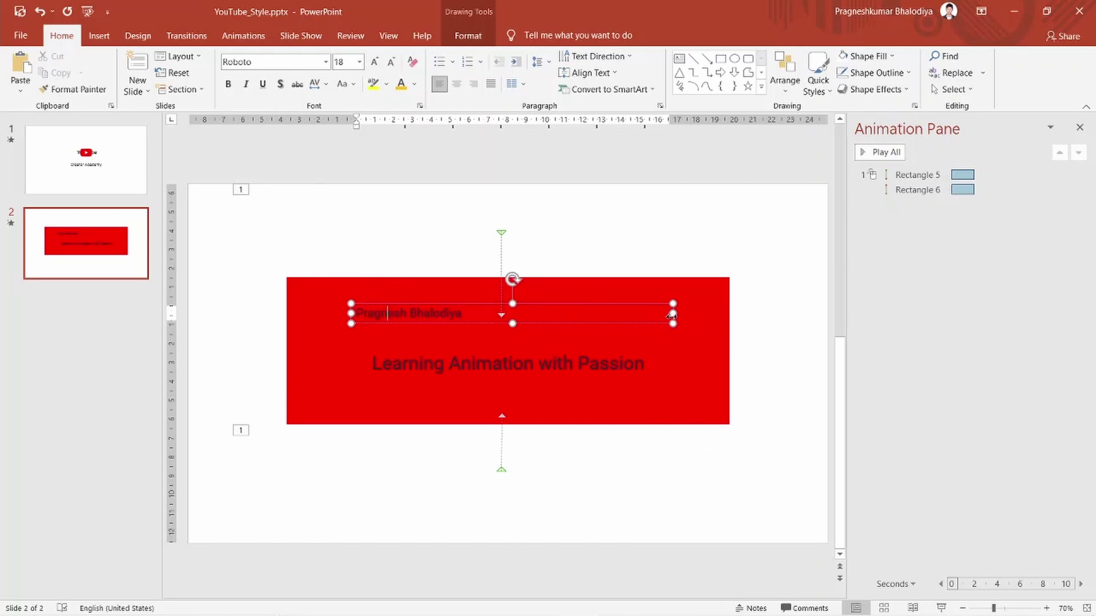
# Narrow the name text box, move it above the tagline and select all its text.
pyautogui.moveTo(673, 315); pyautogui.dragTo(470, 317)
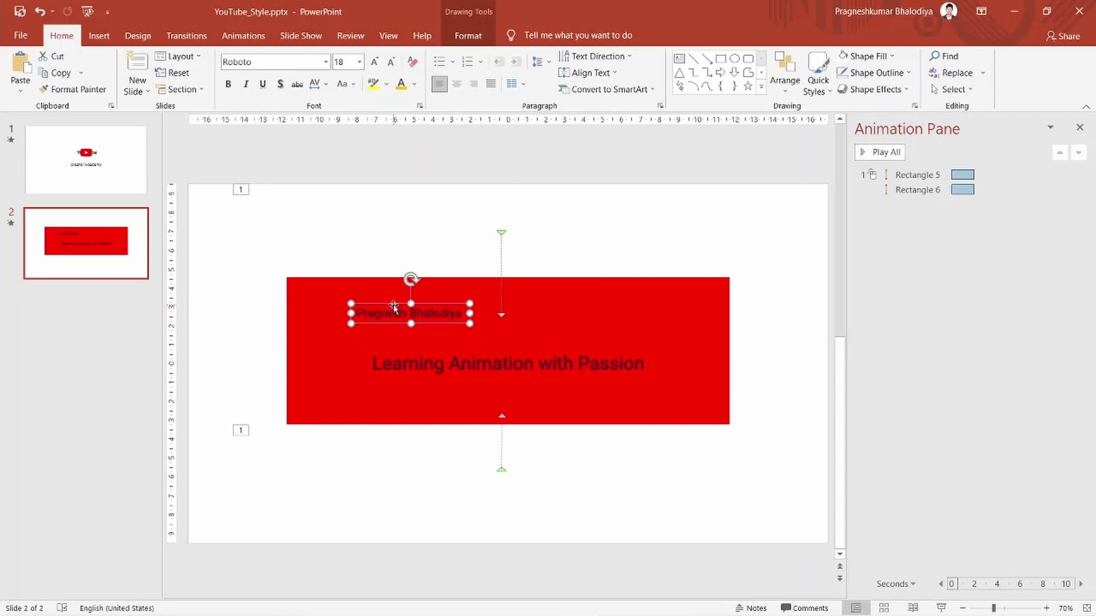
pyautogui.moveTo(393, 305); pyautogui.dragTo(491, 323)
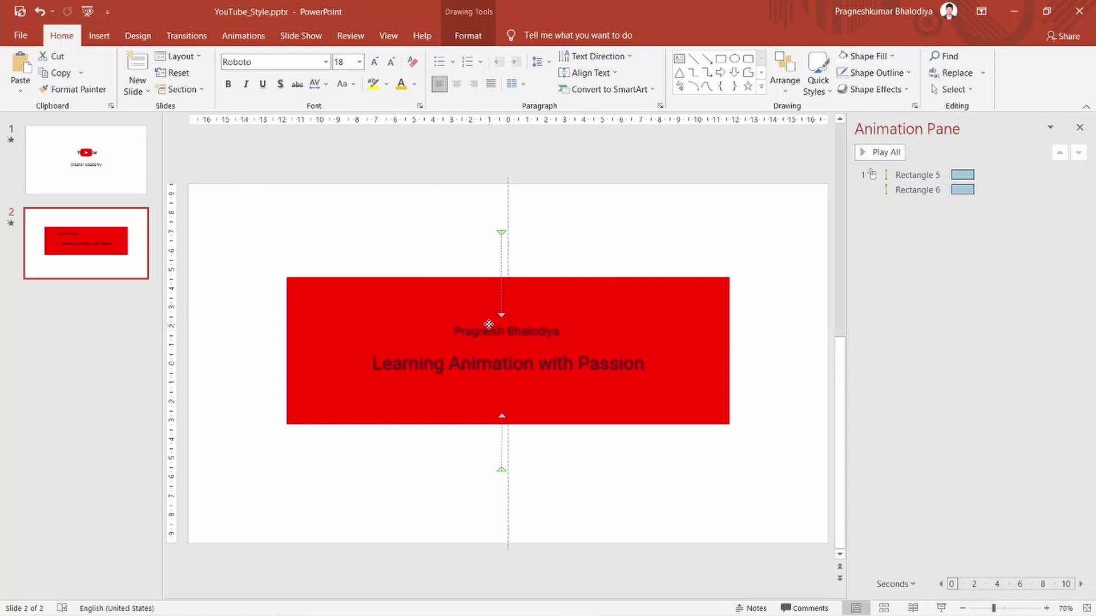
pyautogui.hotkey('ctrl', 'a')
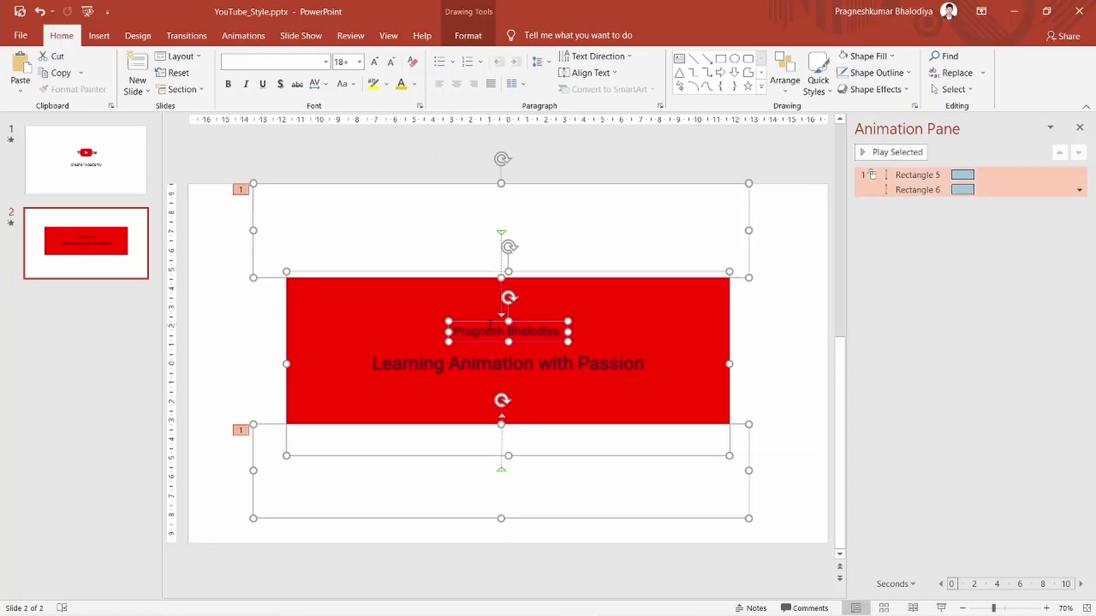
pyautogui.doubleClick(482, 331)
pyautogui.hotkey('ctrl', 'a')
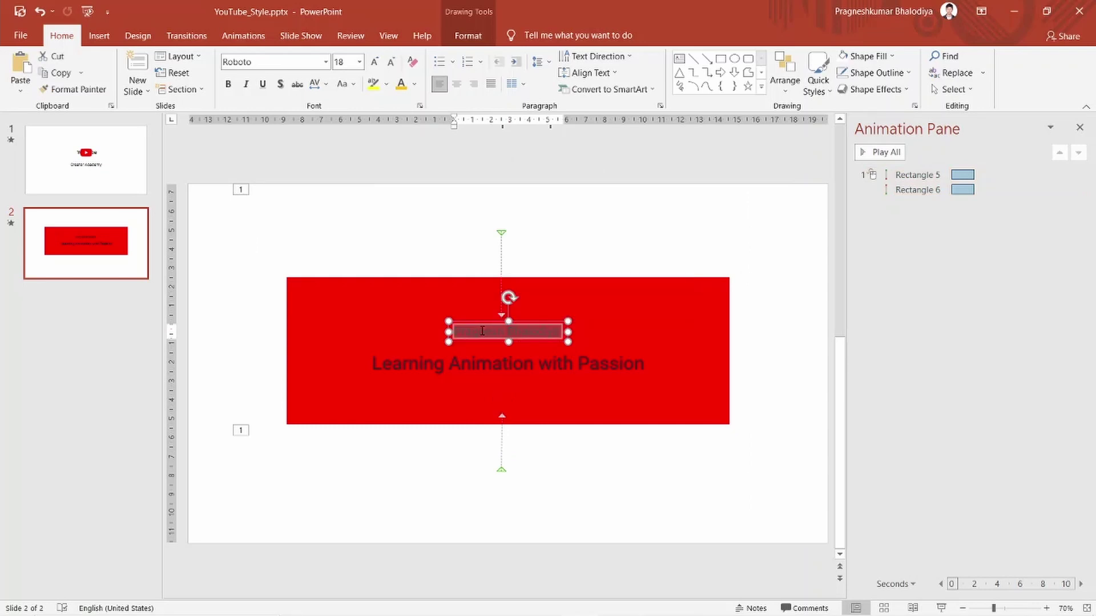
# Enlarge the name to 32 pt and widen and centre its box on one line.
pyautogui.click(374, 62)
pyautogui.click(375, 62)
pyautogui.click(374, 62)
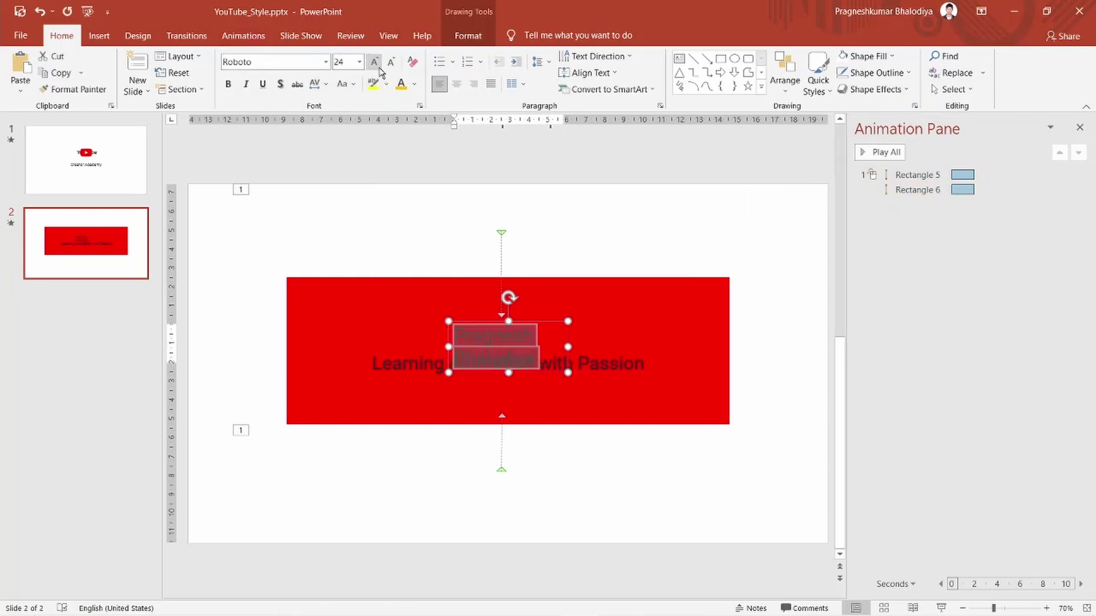
pyautogui.click(374, 62)
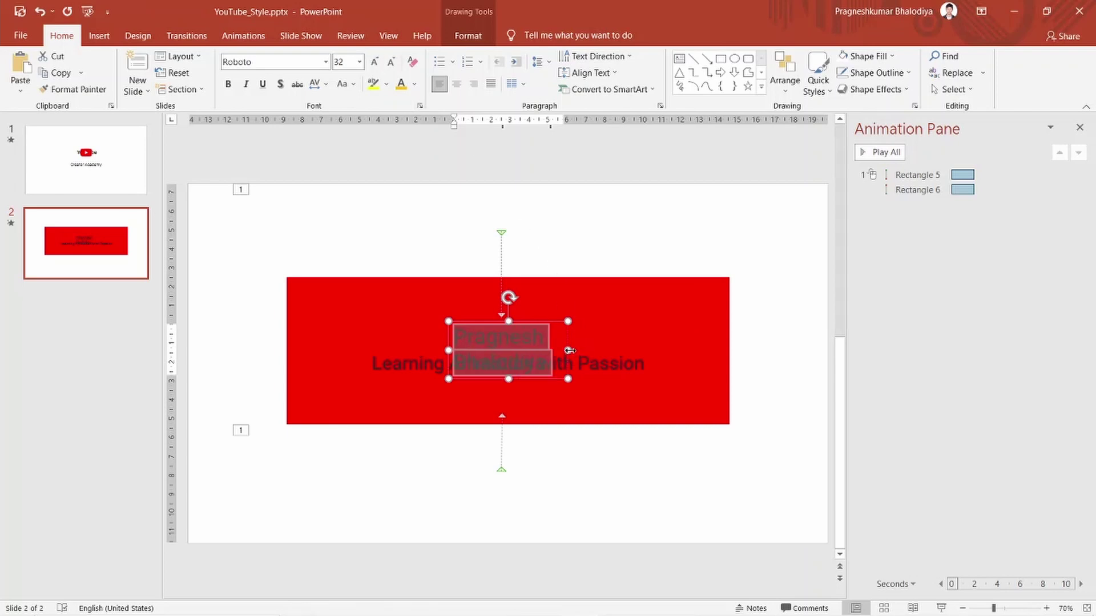
pyautogui.moveTo(568, 351); pyautogui.dragTo(672, 341)
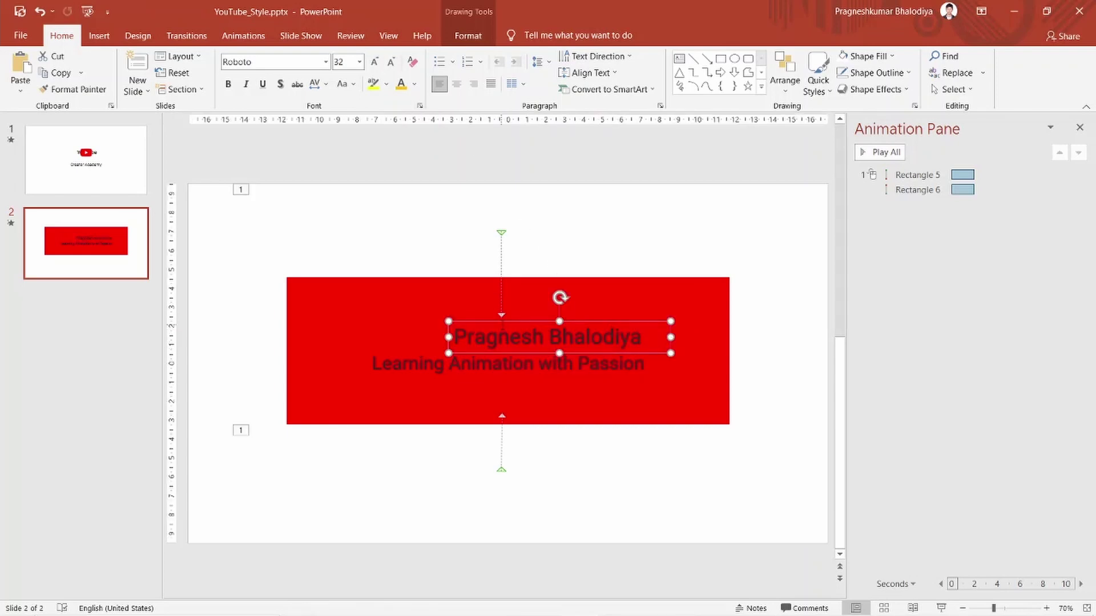
pyautogui.moveTo(501, 323); pyautogui.dragTo(472, 320)
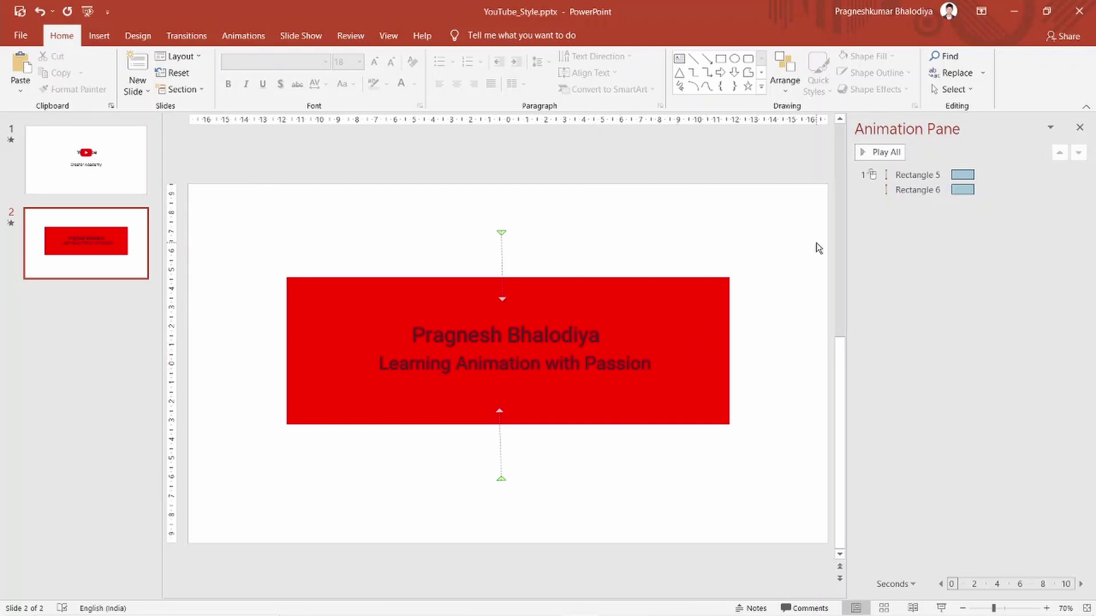
pyautogui.click(883, 153)
pyautogui.click(883, 153)
pyautogui.click(883, 153)
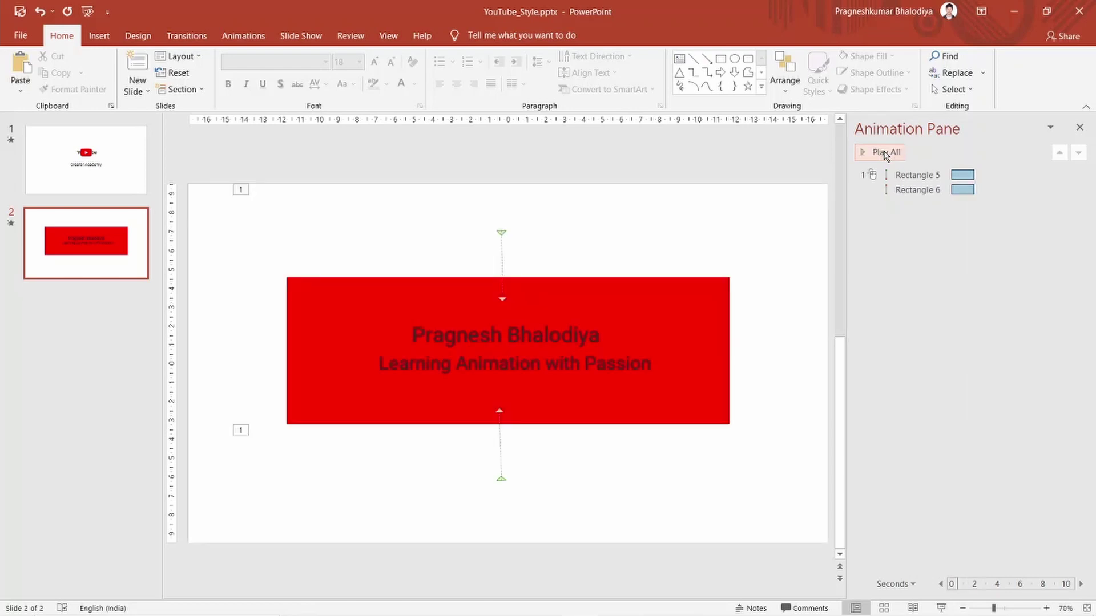
pyautogui.click(414, 336)
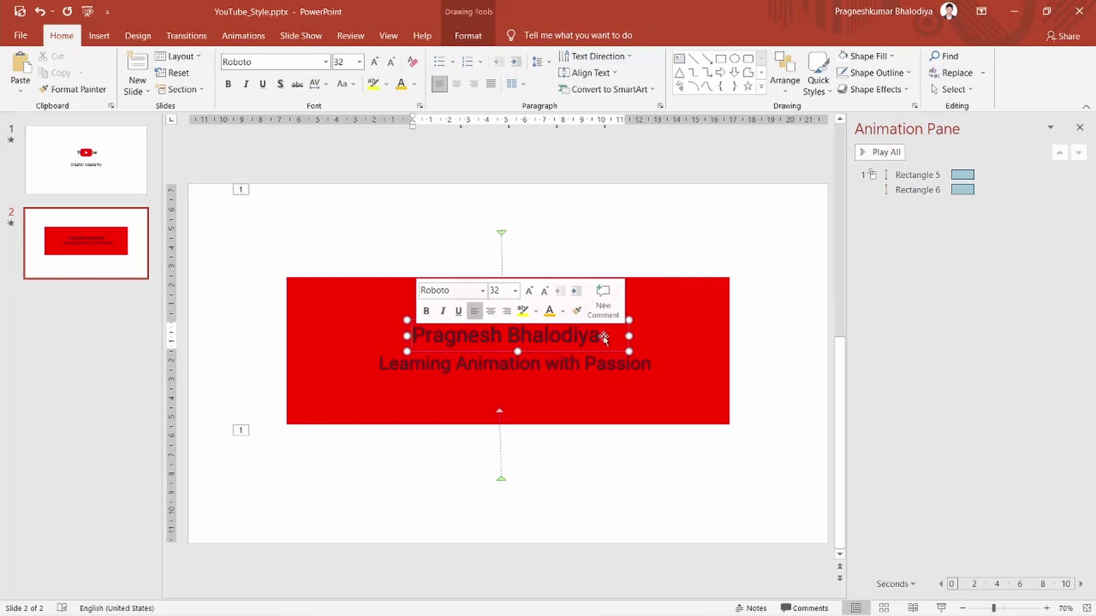
# Give the name text box a Float In entrance.
pyautogui.press('Escape')
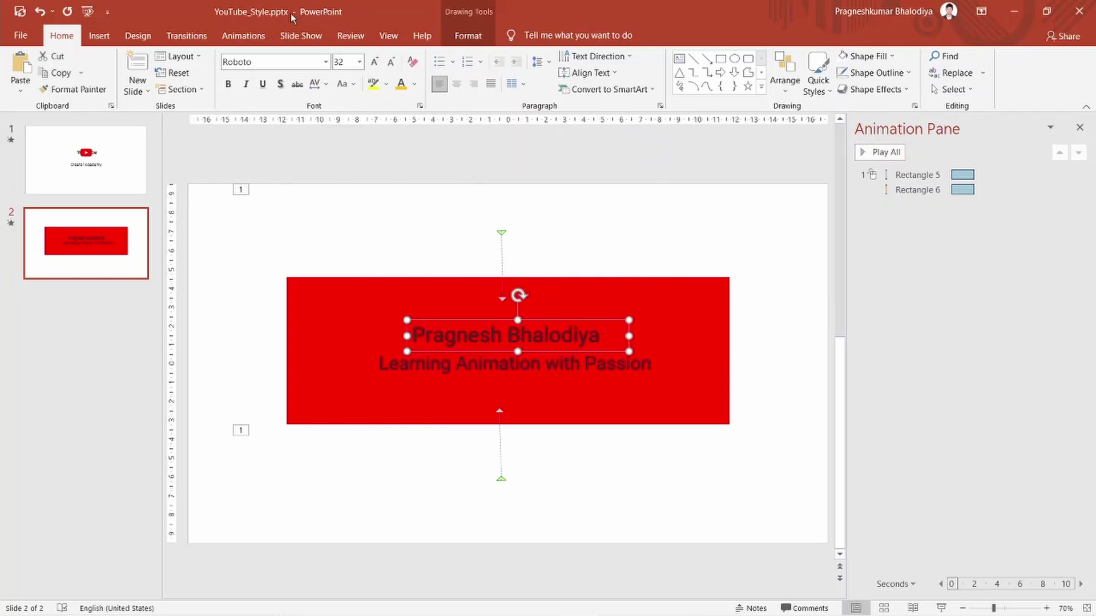
pyautogui.click(243, 35)
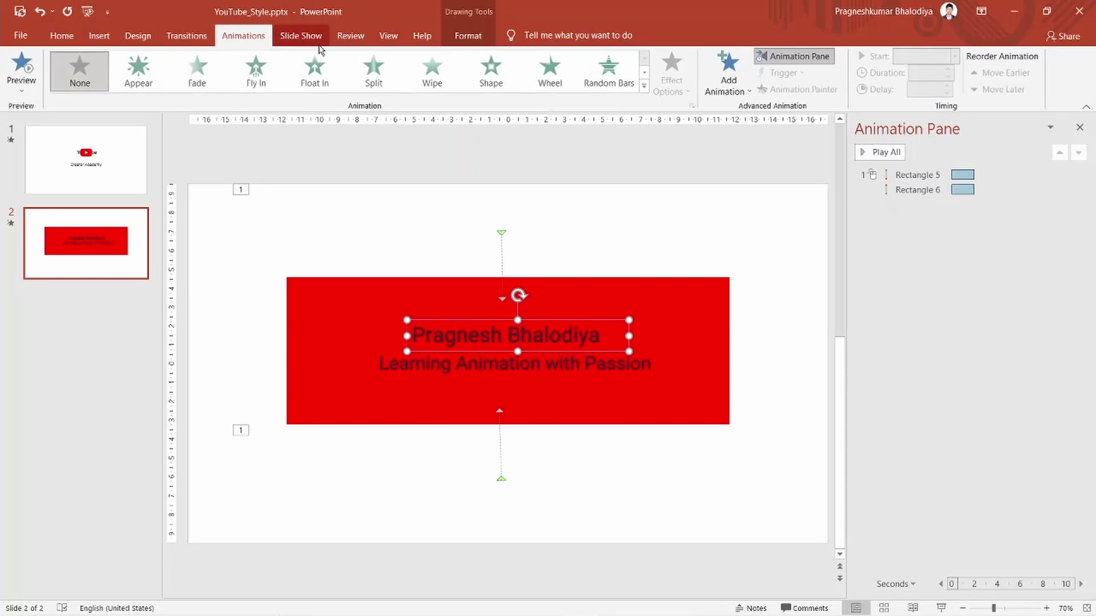
pyautogui.click(332, 71)
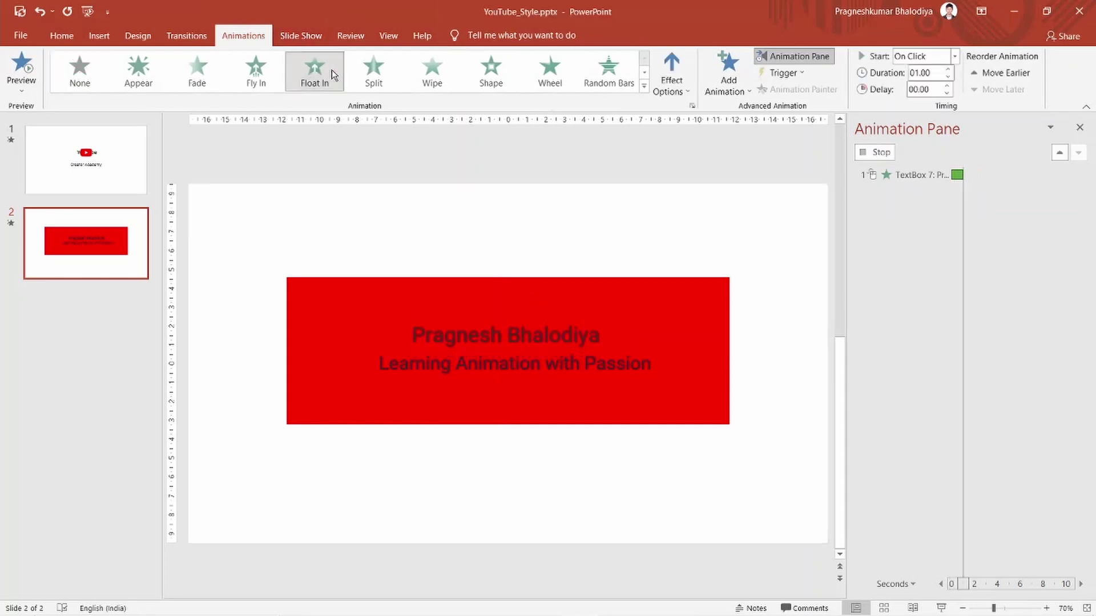
# Set the tagline's entrance to Fade, after briefly trying Float In with a downward direction.
pyautogui.click(531, 363)
pyautogui.tripleClick(531, 363)
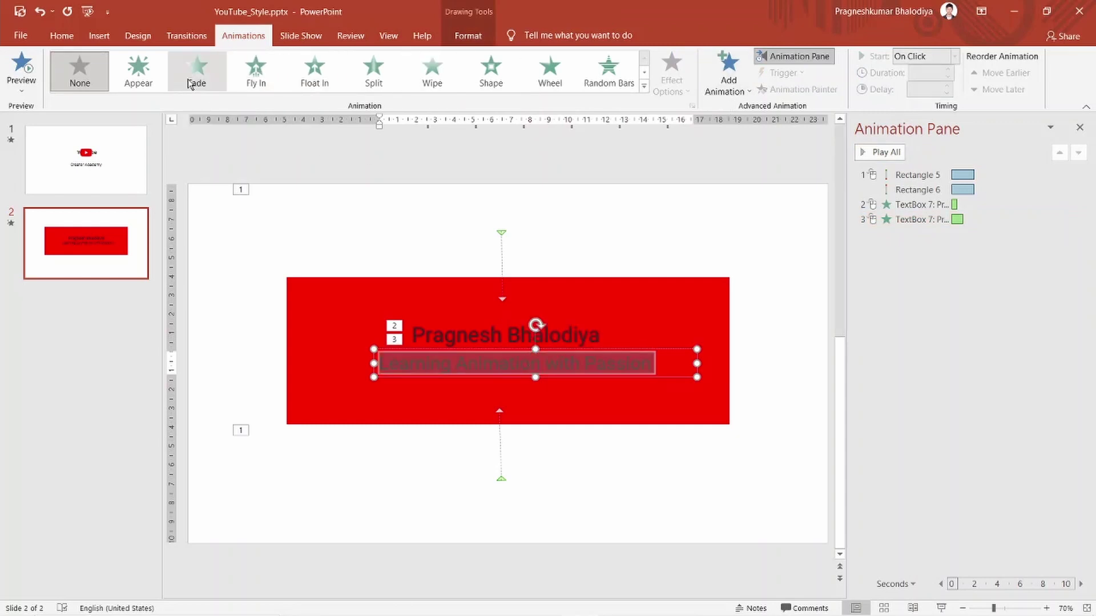
pyautogui.click(197, 77)
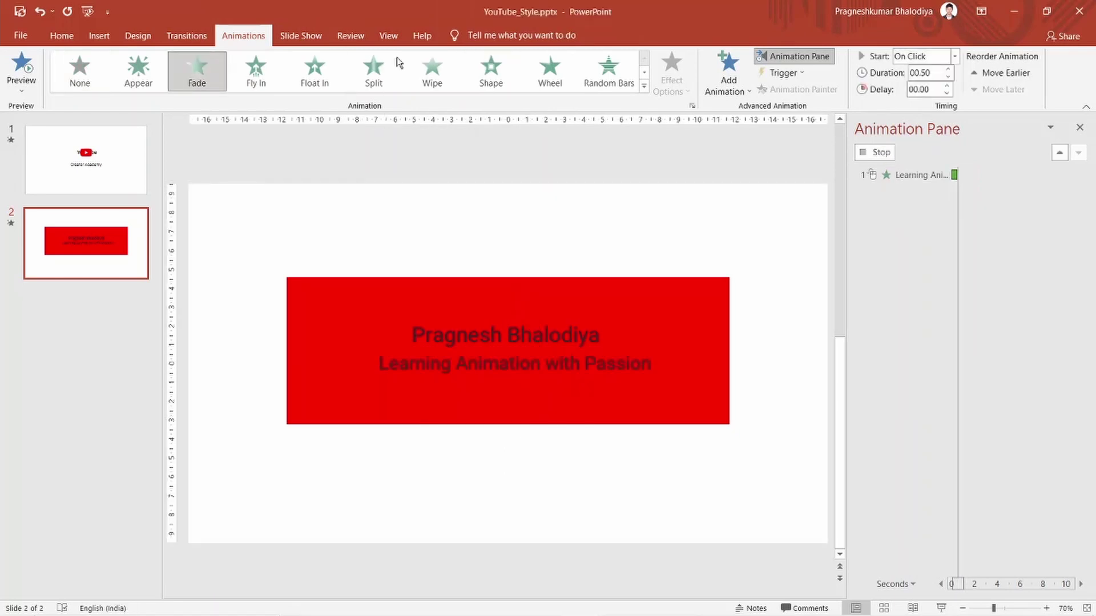
pyautogui.click(315, 71)
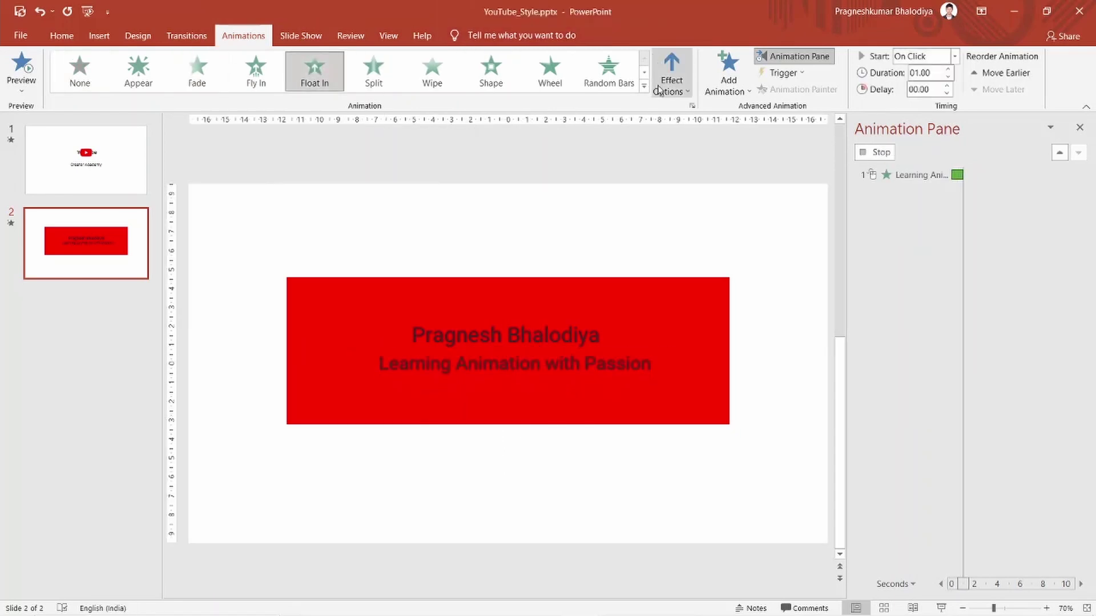
pyautogui.click(671, 83)
pyautogui.click(716, 164)
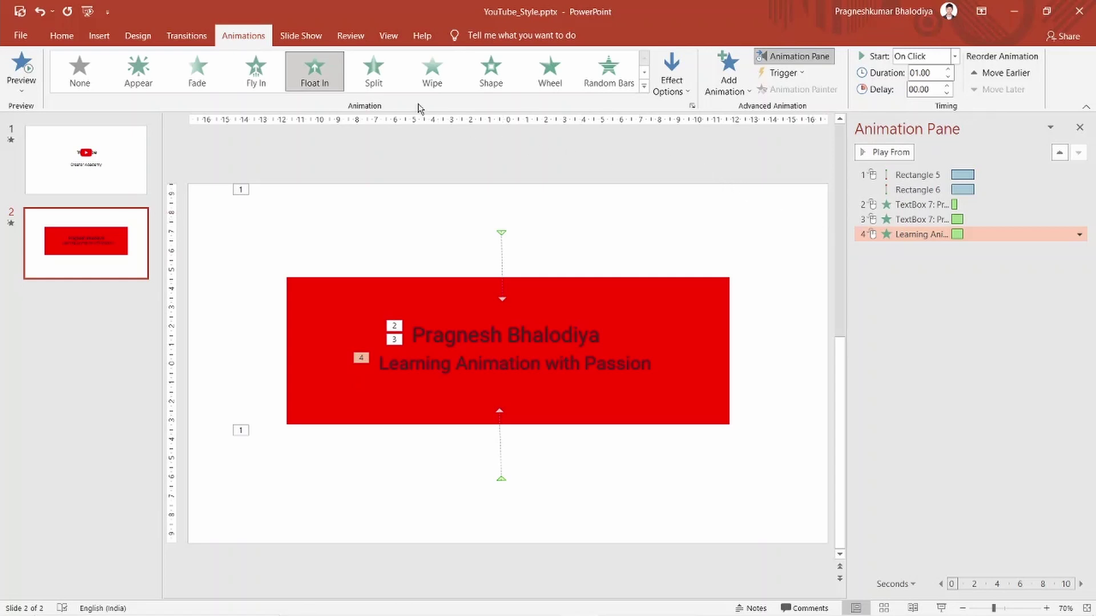
pyautogui.click(210, 77)
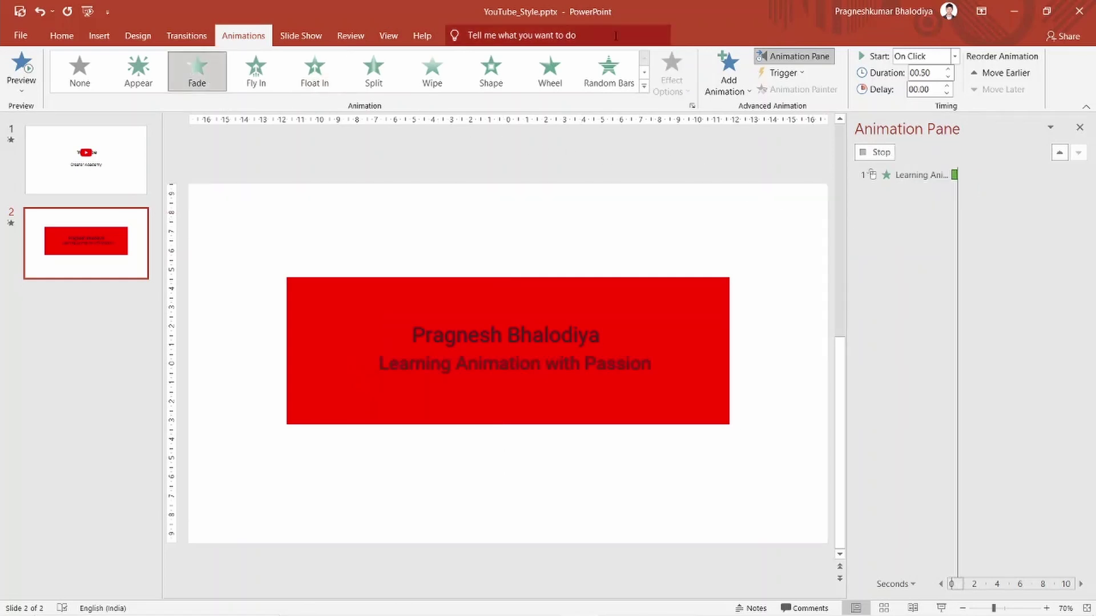
pyautogui.click(729, 92)
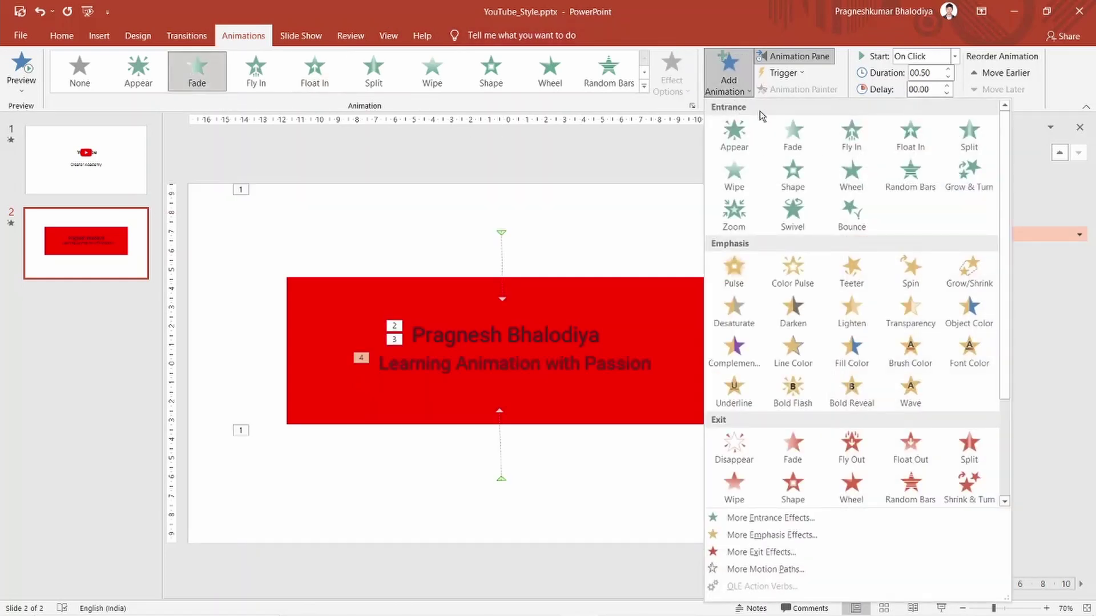
# Add a second Float In entrance set to Float Down on the tagline, then play the whole sequence.
pyautogui.click(910, 134)
pyautogui.click(662, 97)
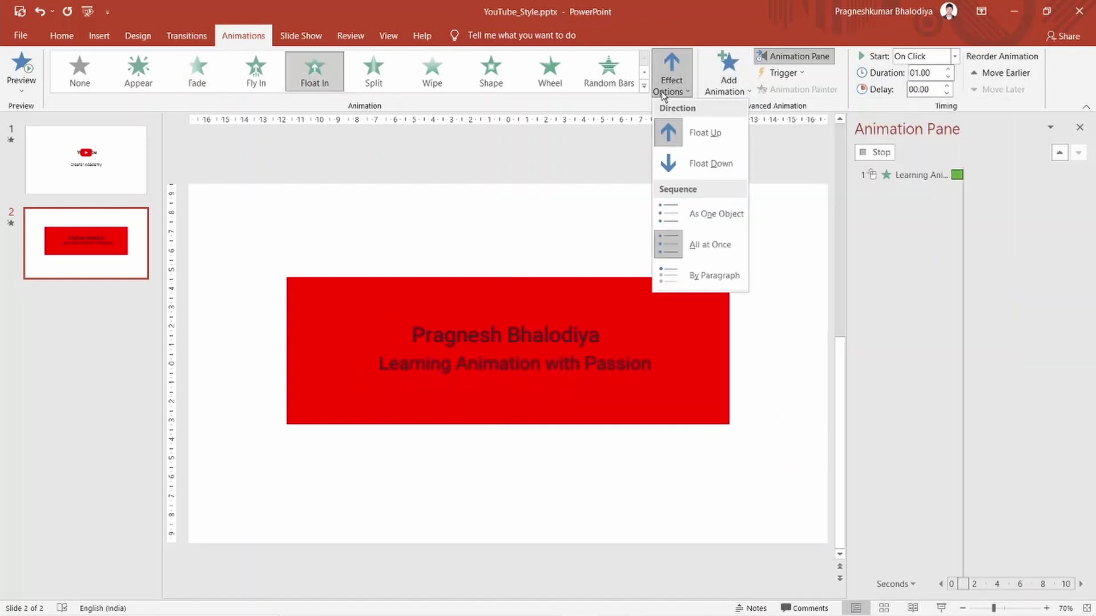
pyautogui.click(675, 169)
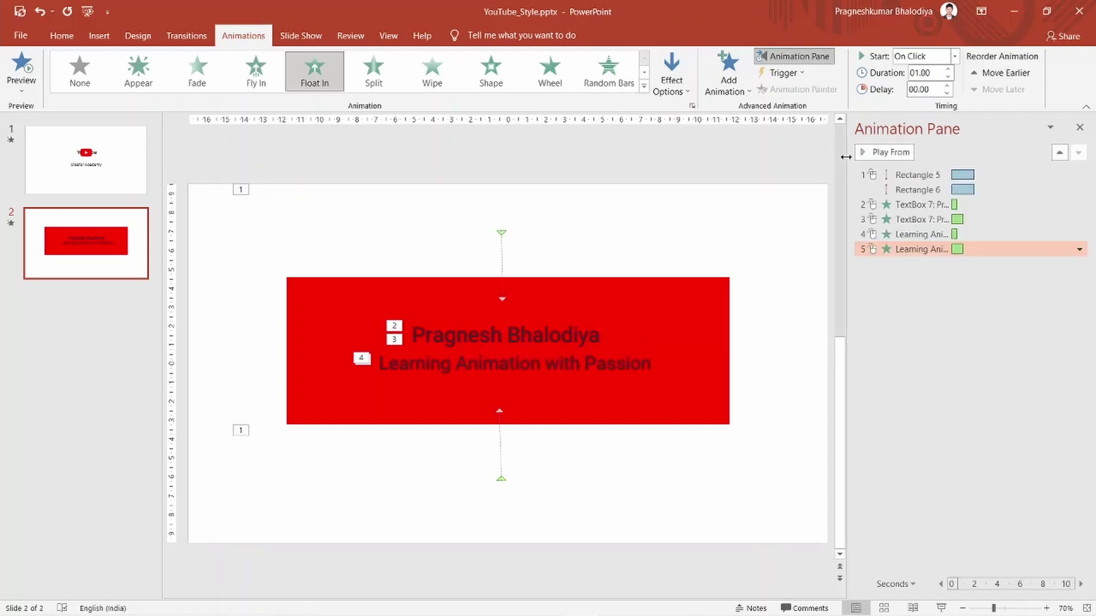
pyautogui.click(873, 152)
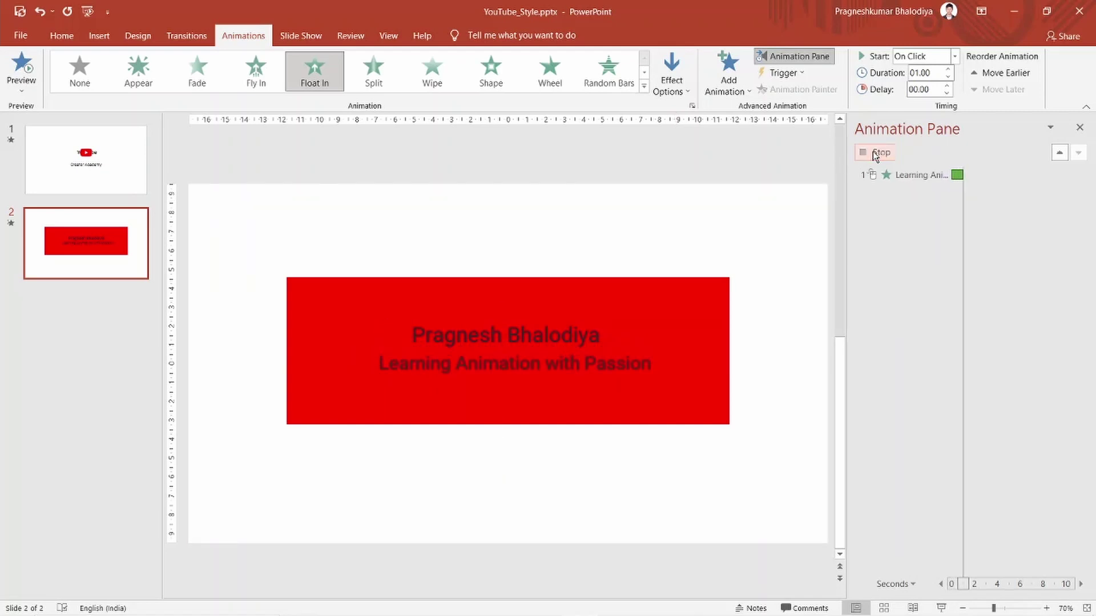
pyautogui.click(813, 201)
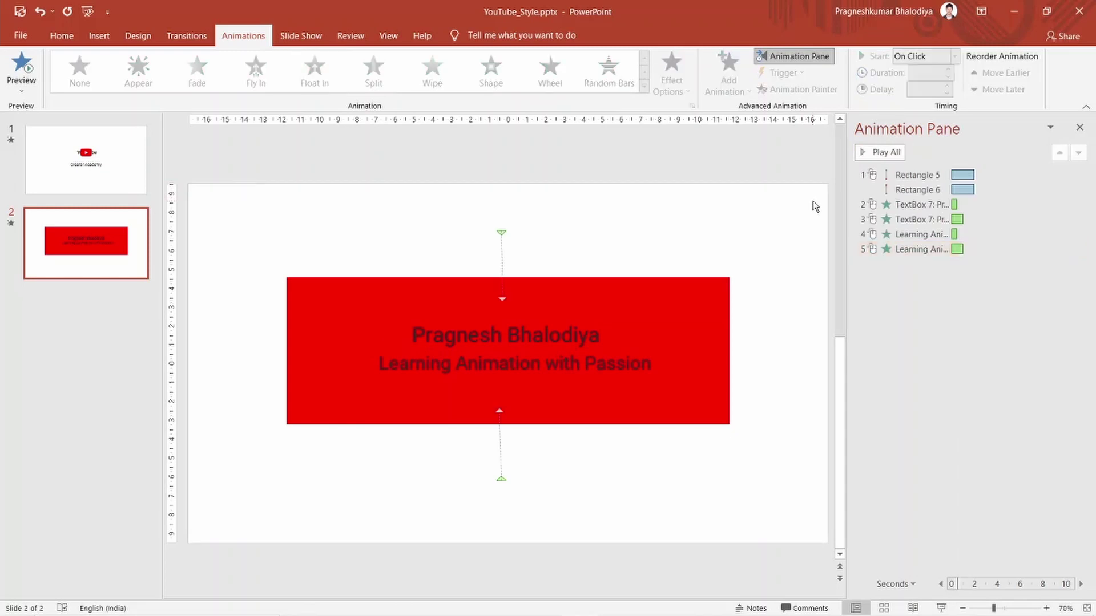
pyautogui.click(885, 152)
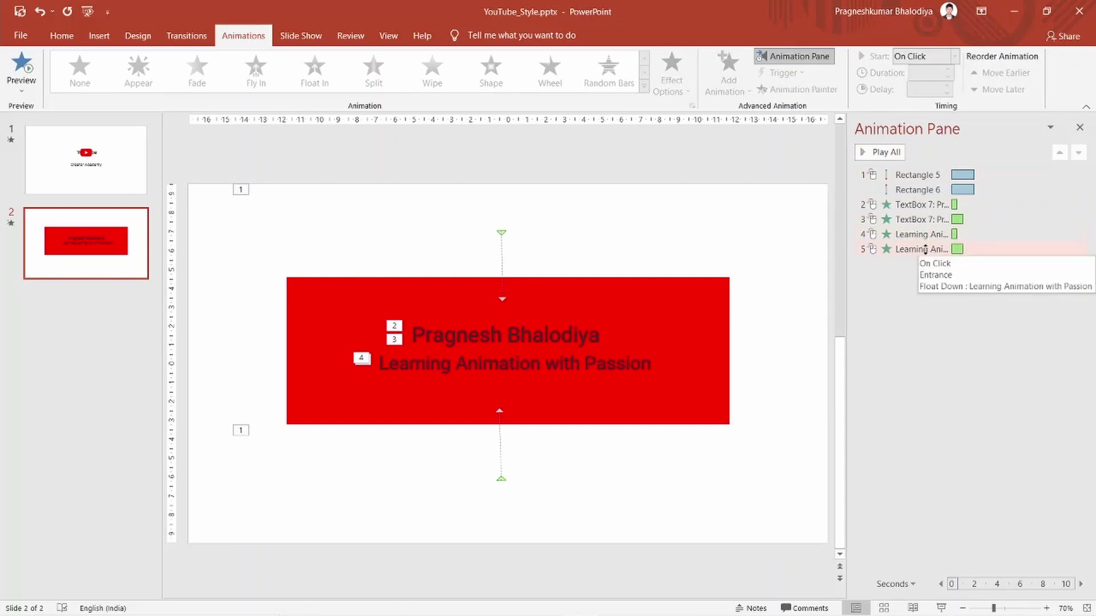
# Set the tagline's and name's Float In entrances to Start With Previous and preview the sequence.
pyautogui.rightClick(927, 254)
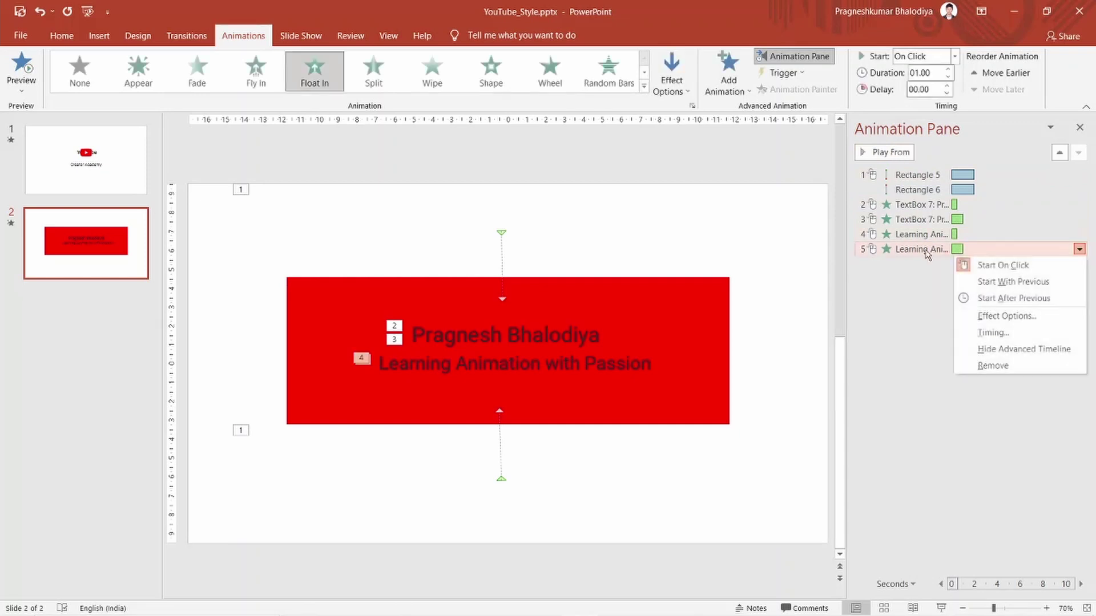
pyautogui.click(971, 283)
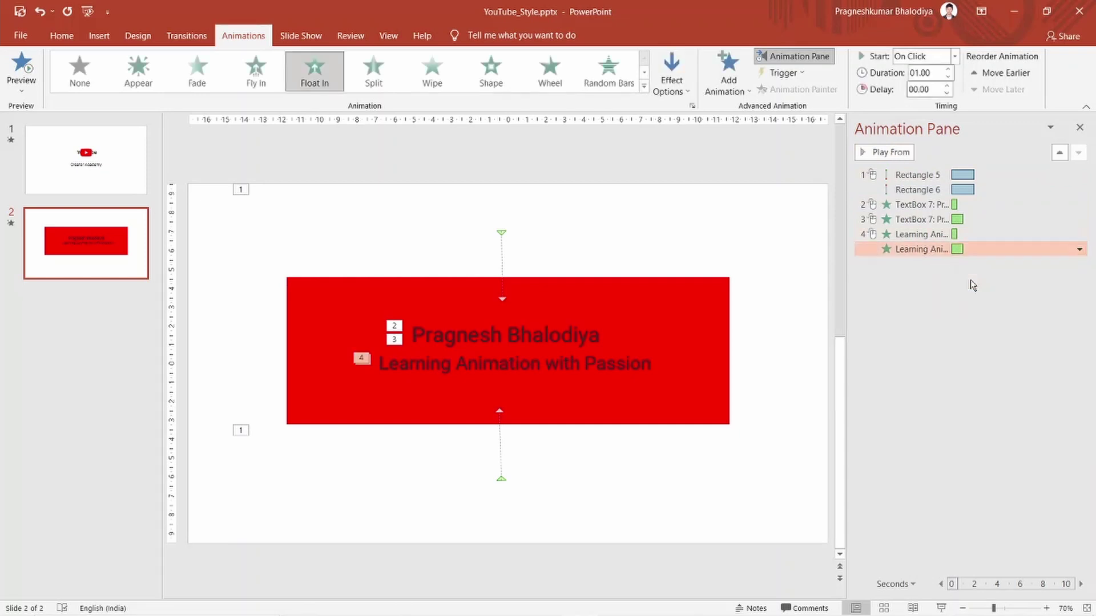
pyautogui.rightClick(913, 219)
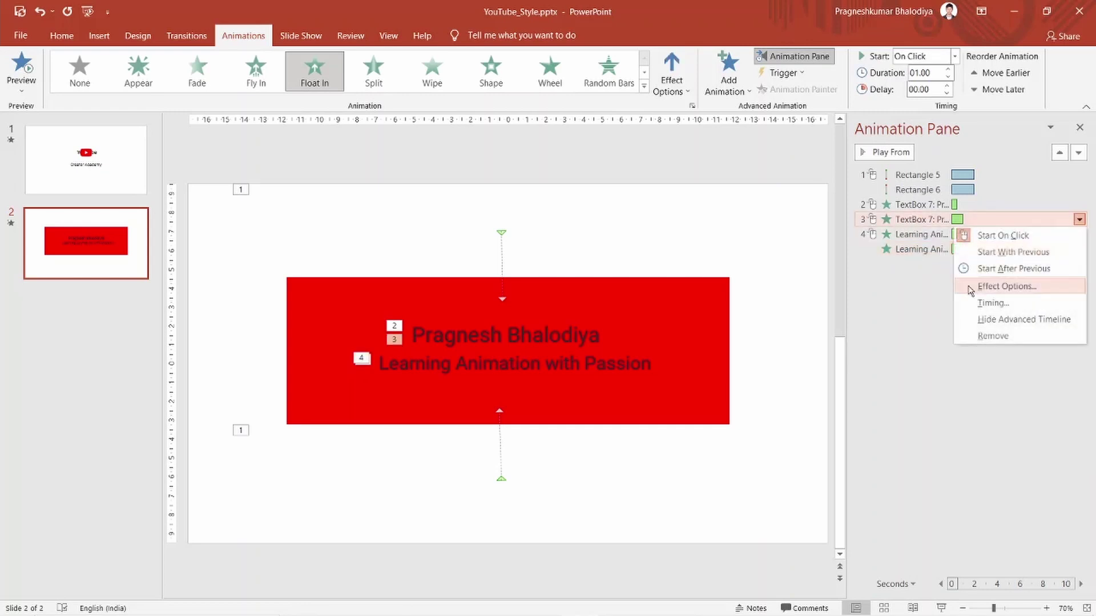
pyautogui.click(1009, 254)
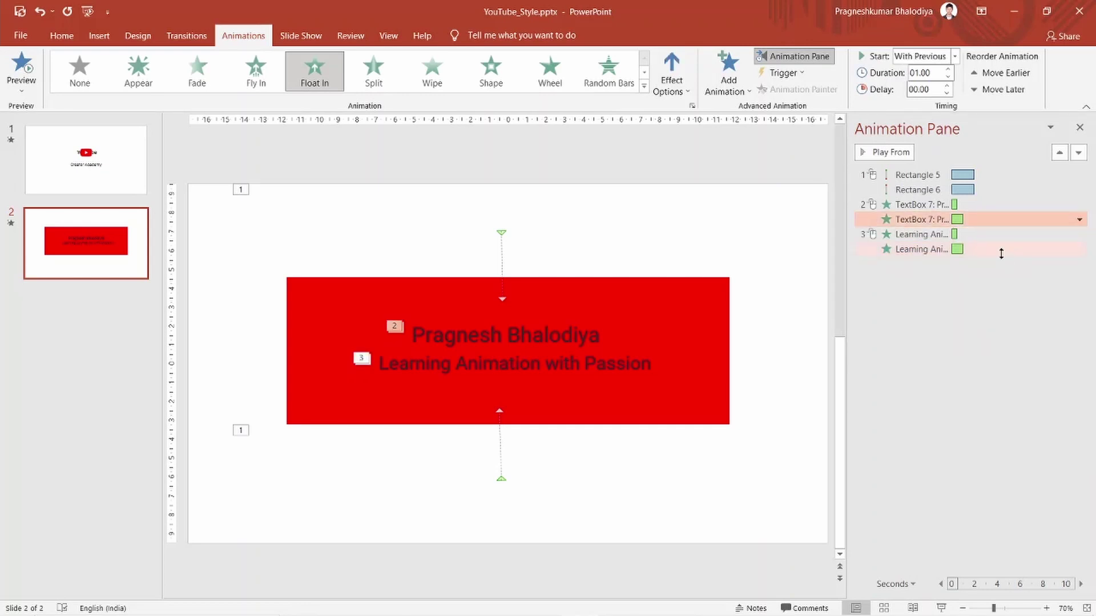
pyautogui.click(771, 214)
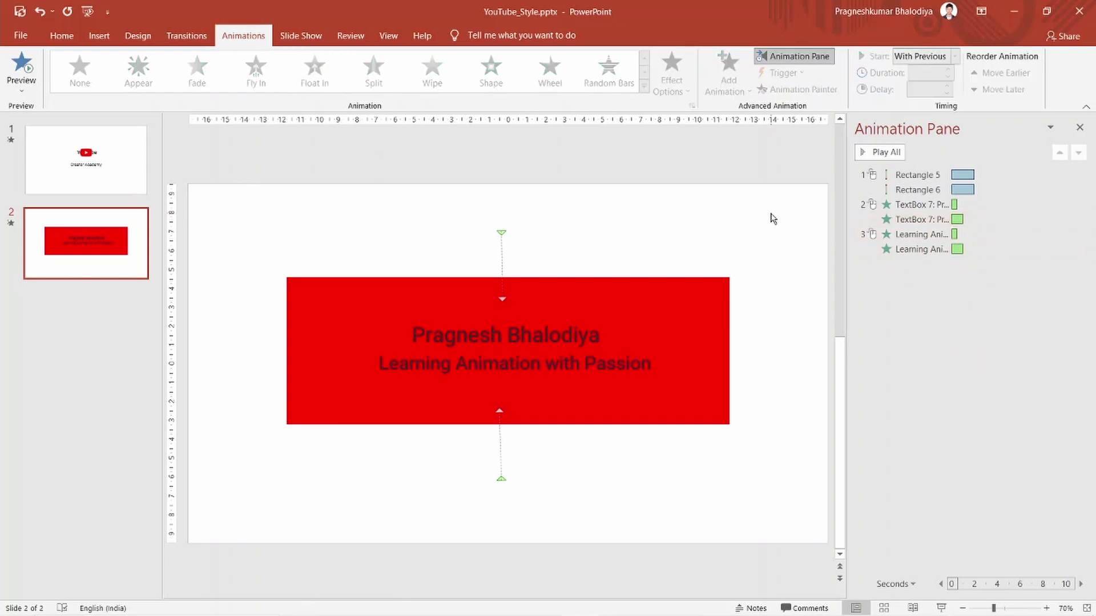
pyautogui.click(883, 152)
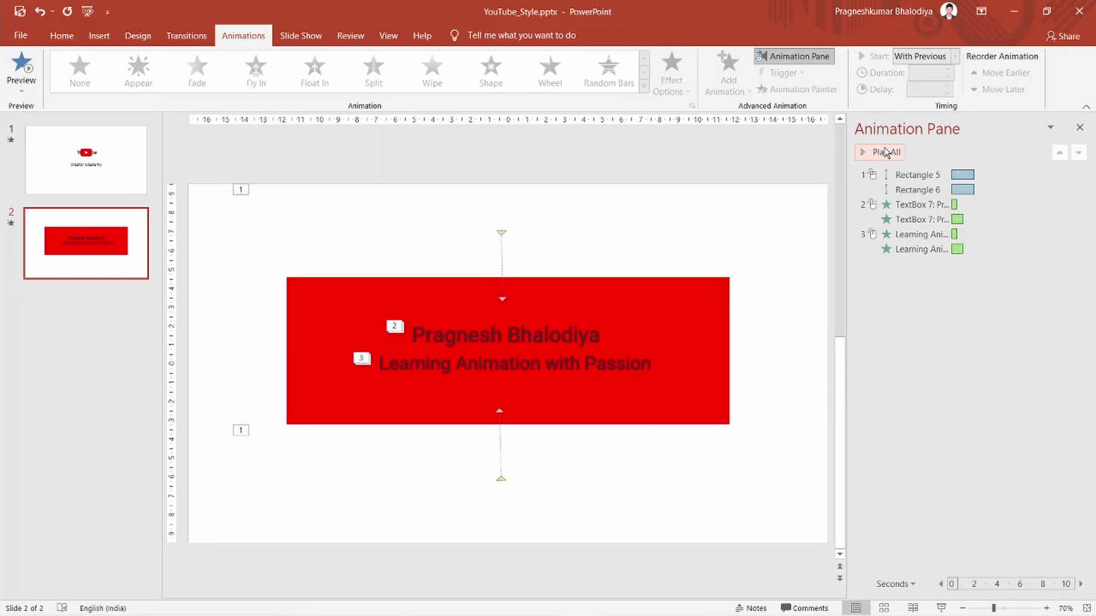
pyautogui.click(886, 153)
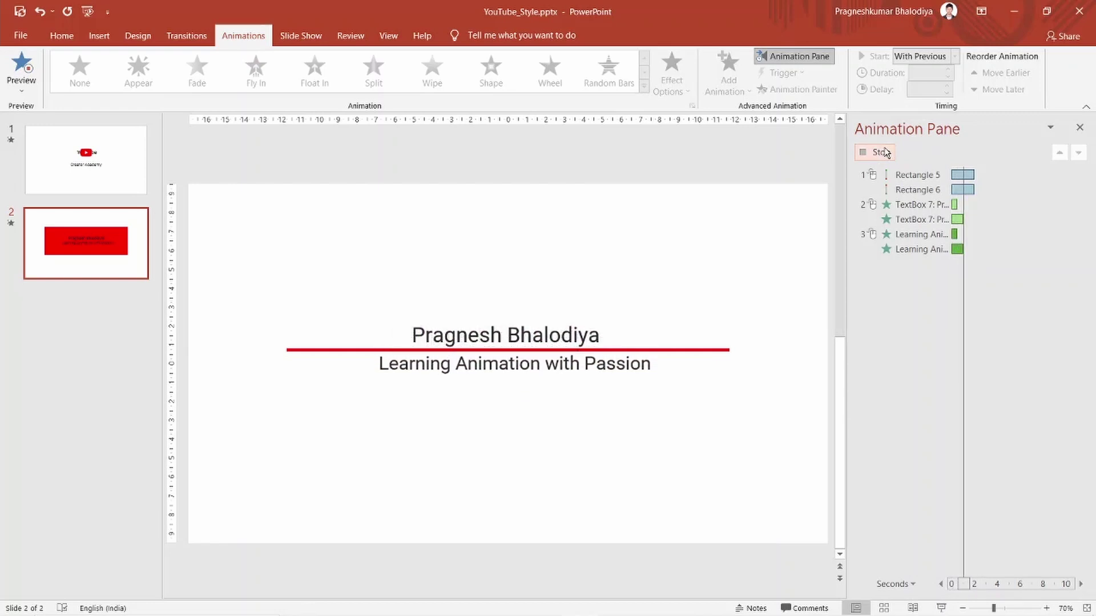
# Edit the Float In durations of the name and tagline, entering 30 for the name's.
pyautogui.click(930, 218)
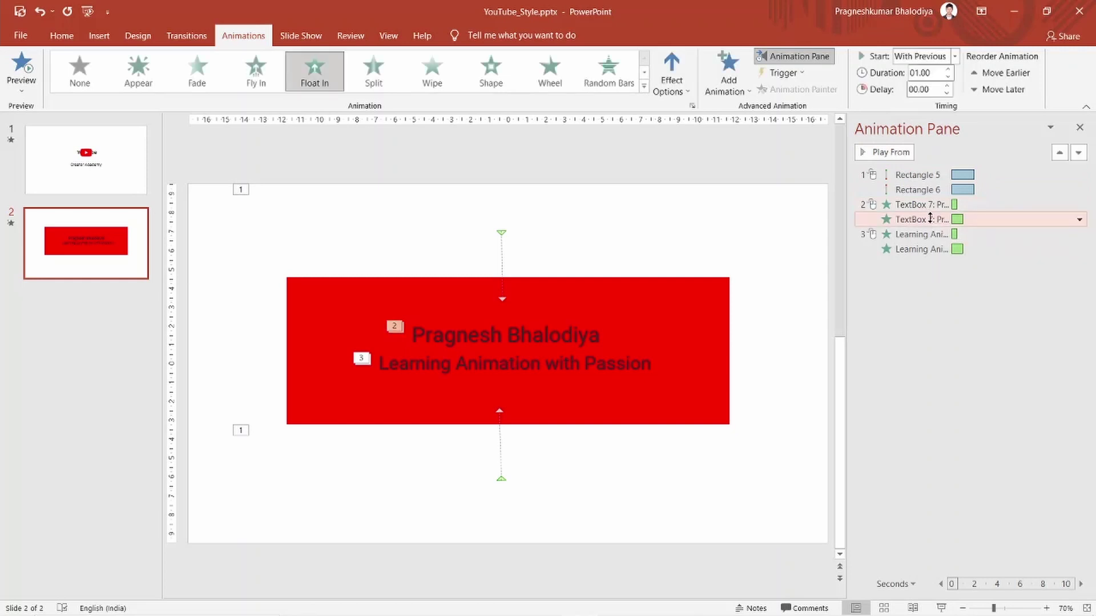
pyautogui.click(926, 74)
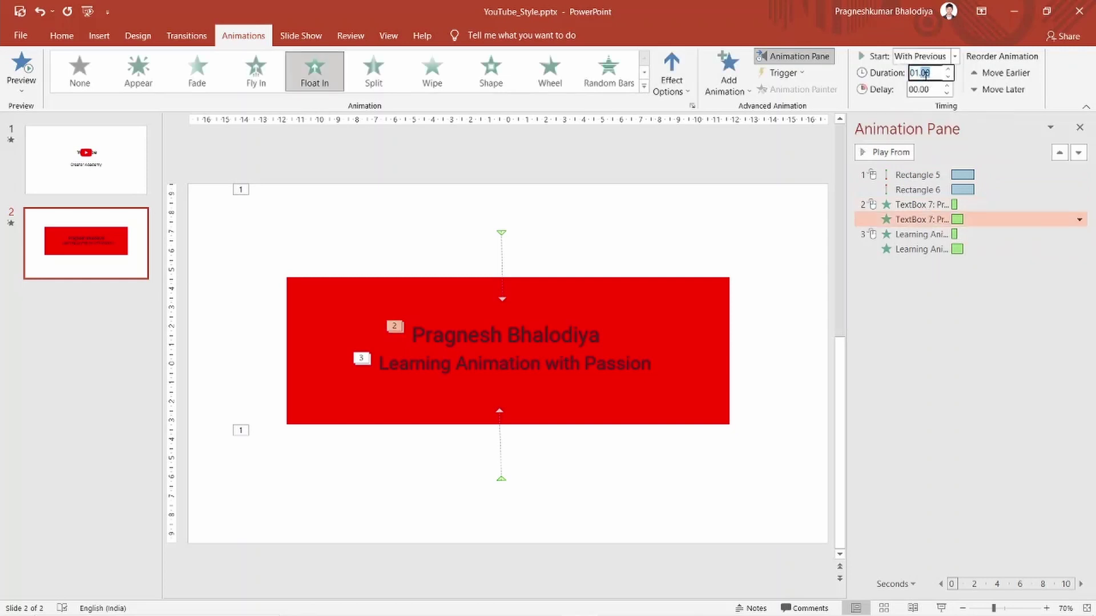
pyautogui.write('30')
pyautogui.click(954, 249)
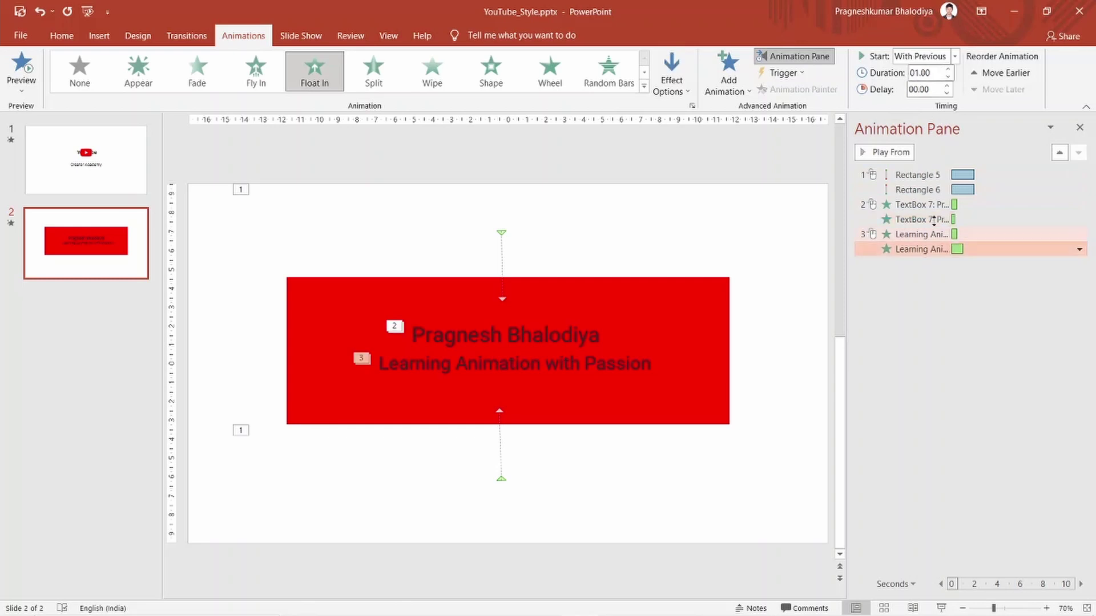
pyautogui.click(923, 73)
pyautogui.click(922, 73)
# Make the tagline's Fade start With Previous and preview the sequence.
pyautogui.click(771, 223)
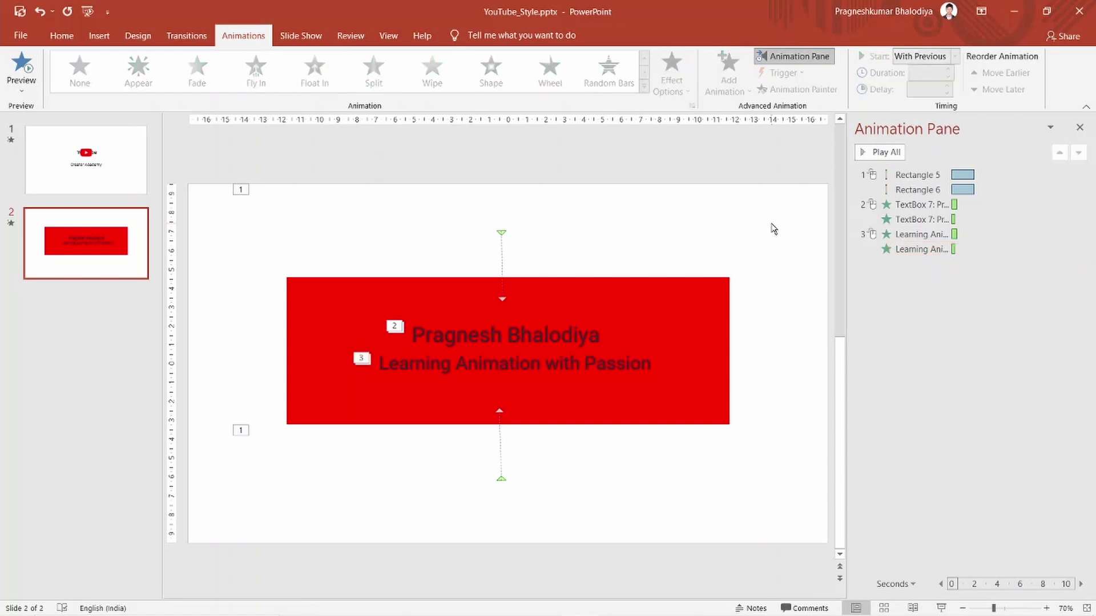
pyautogui.click(883, 150)
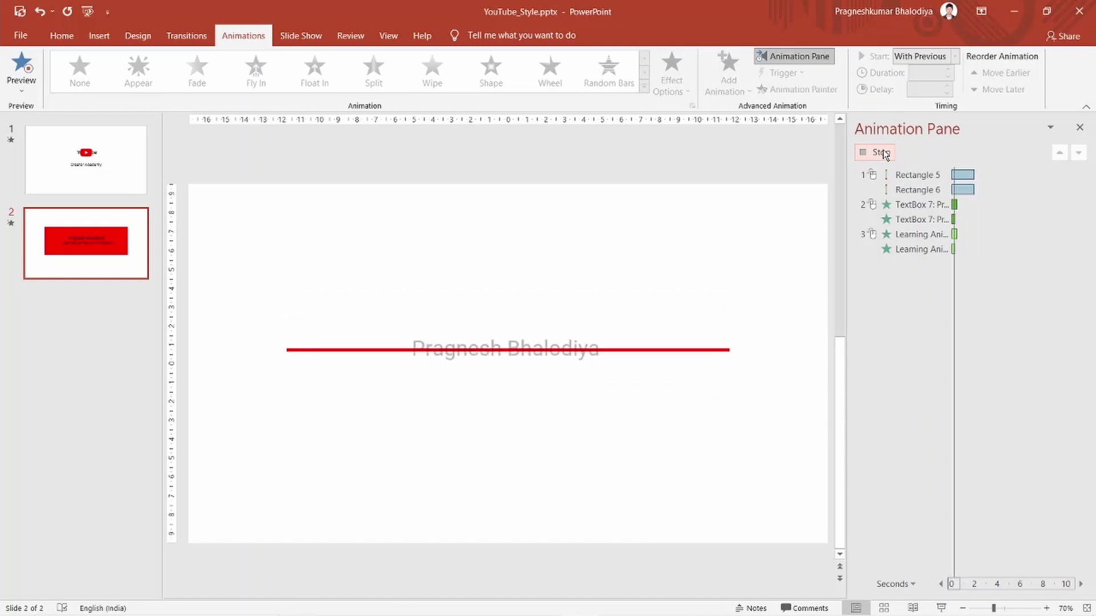
pyautogui.click(882, 152)
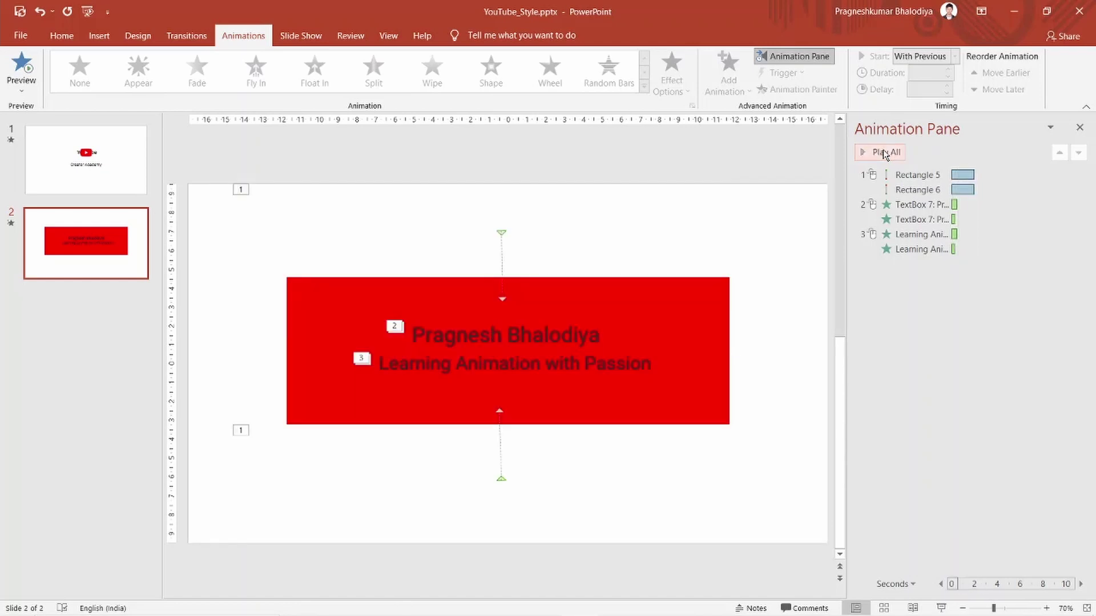
pyautogui.rightClick(941, 237)
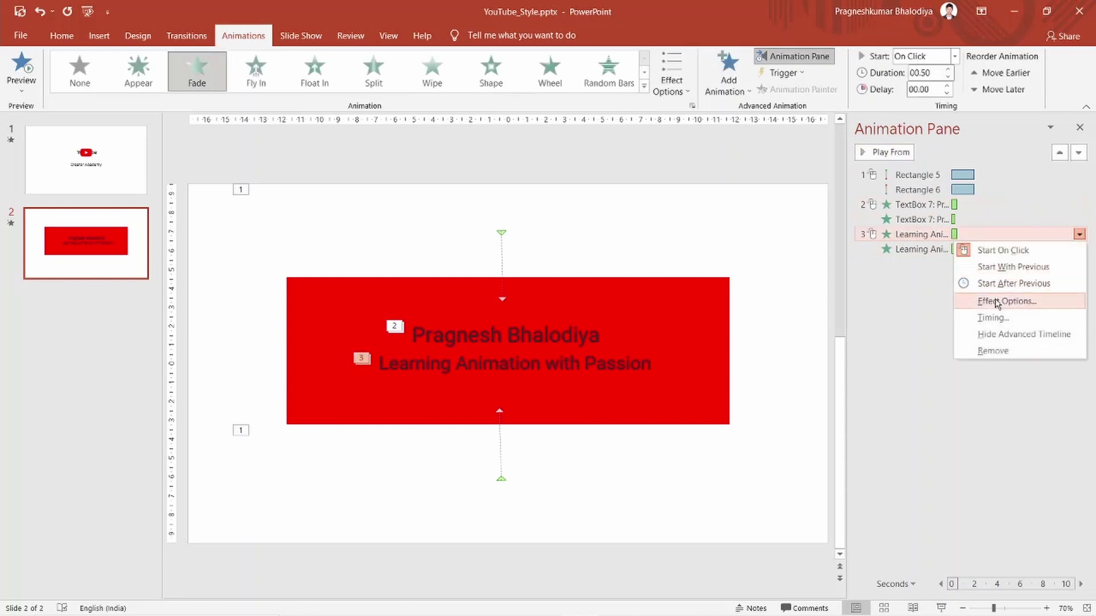
pyautogui.click(970, 267)
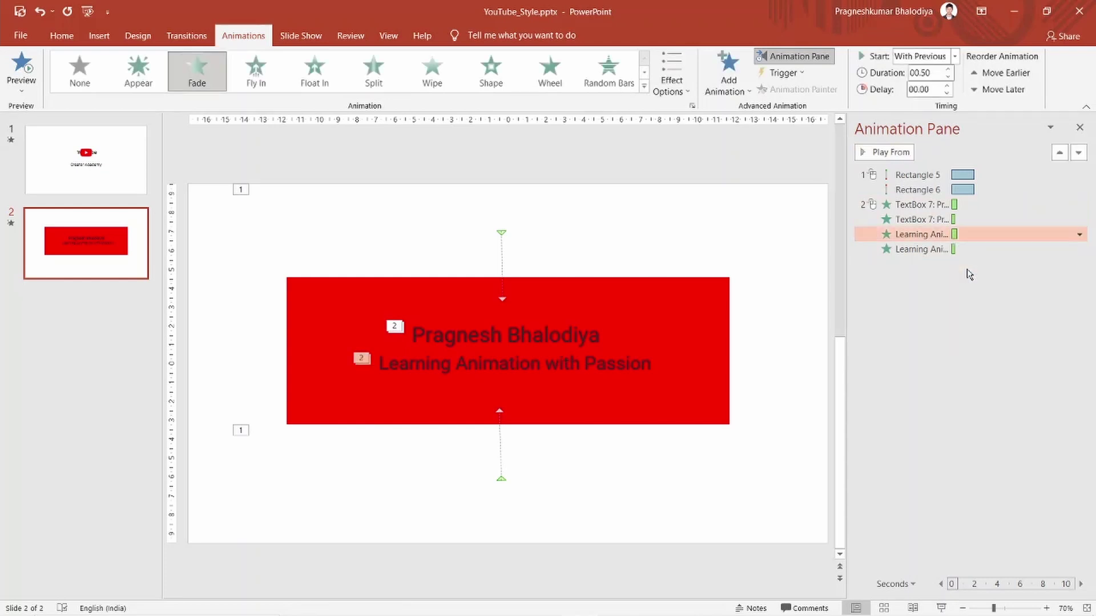
pyautogui.click(773, 218)
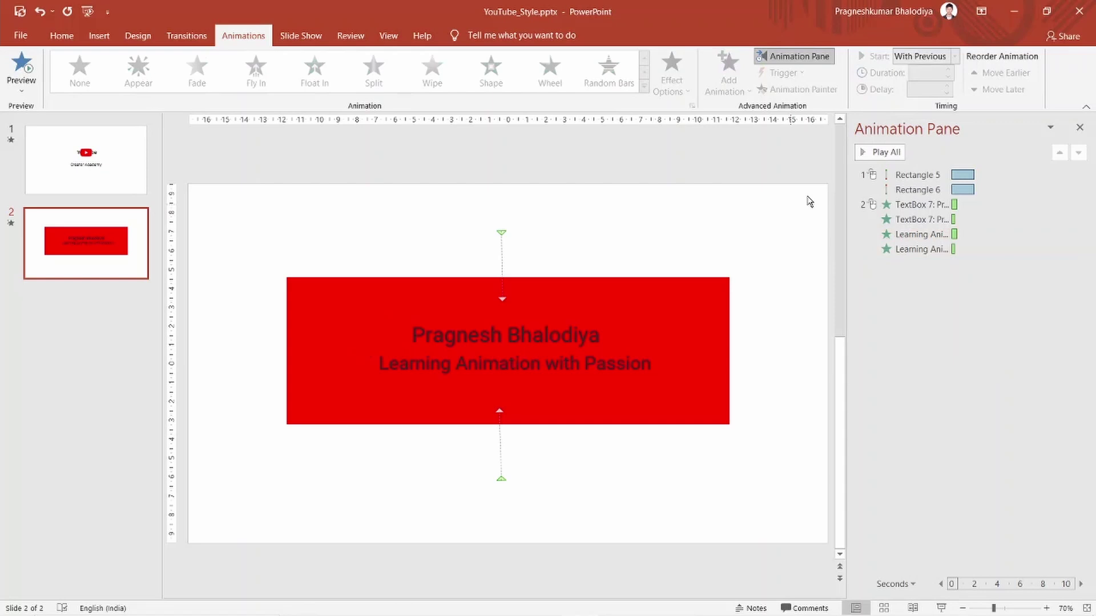
pyautogui.click(869, 153)
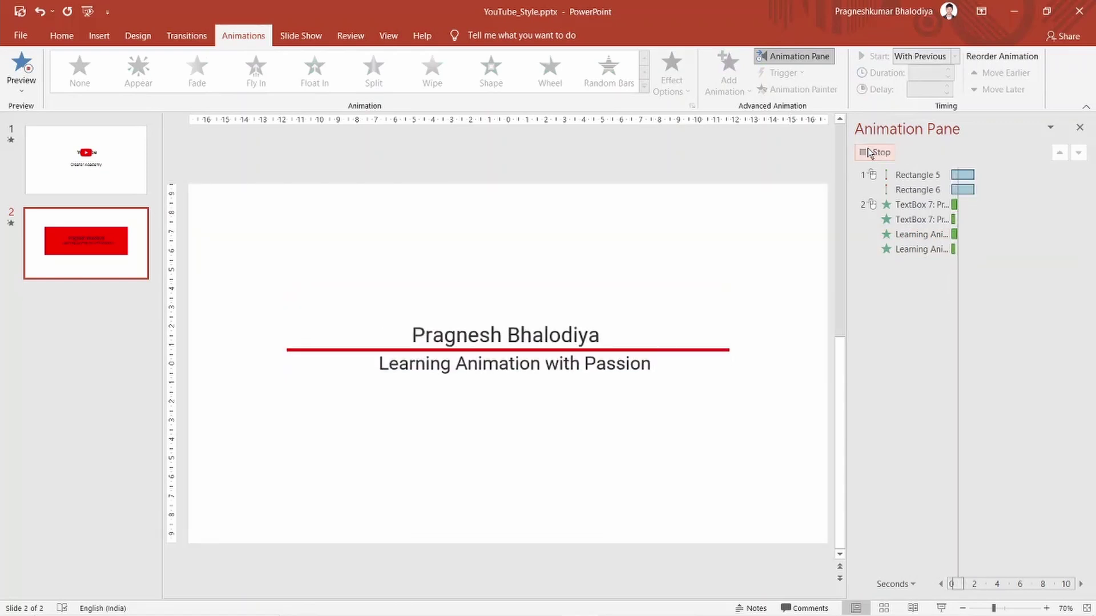
# Review the name's and tagline's float durations and preview the sequence again.
pyautogui.click(933, 214)
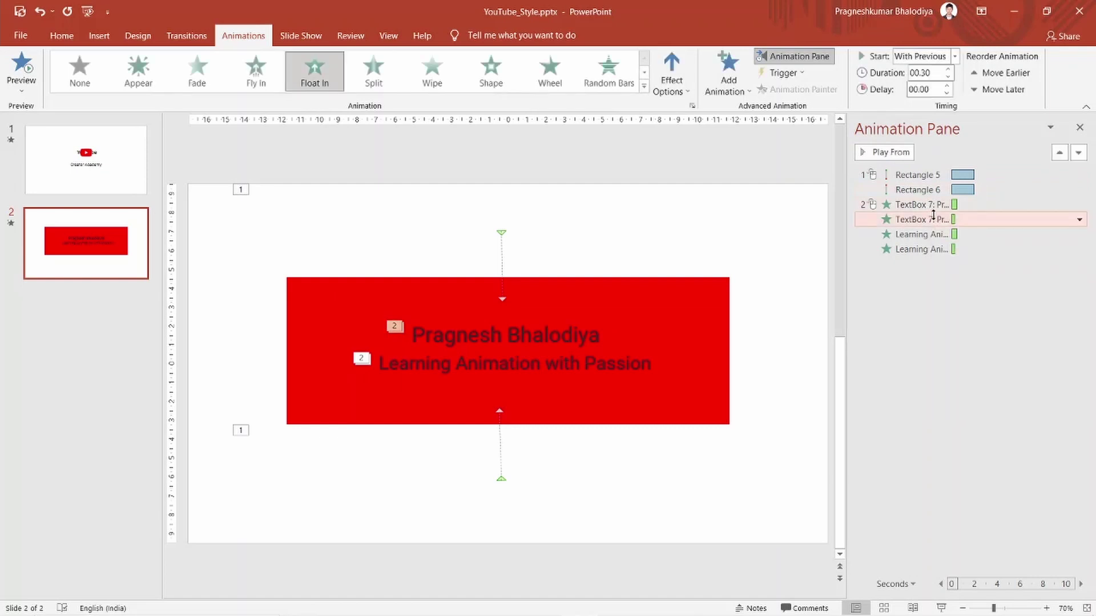
pyautogui.doubleClick(926, 74)
pyautogui.click(927, 73)
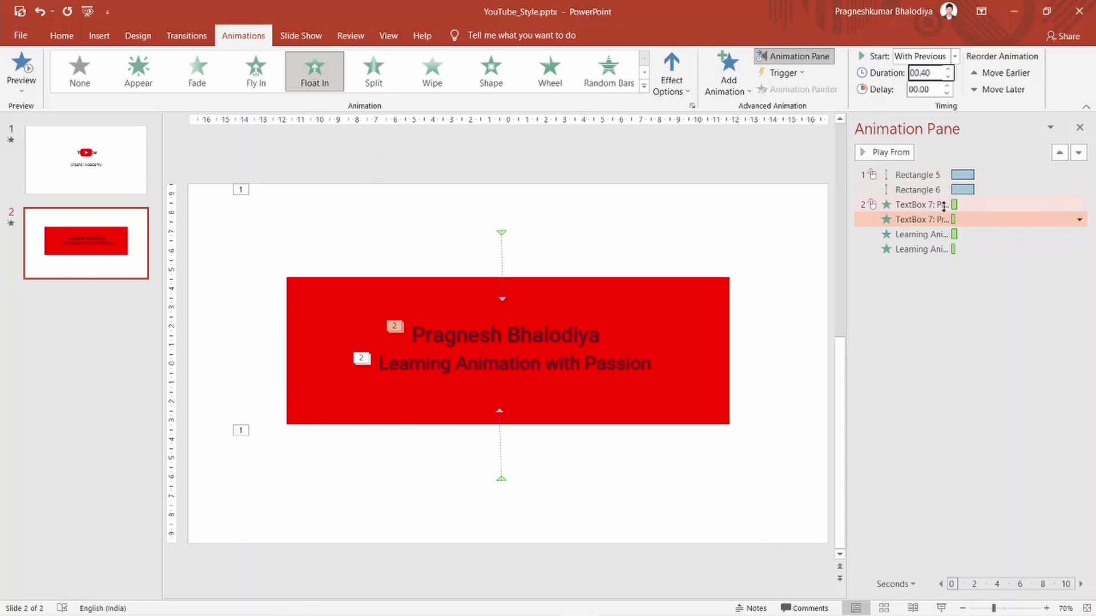
pyautogui.click(947, 254)
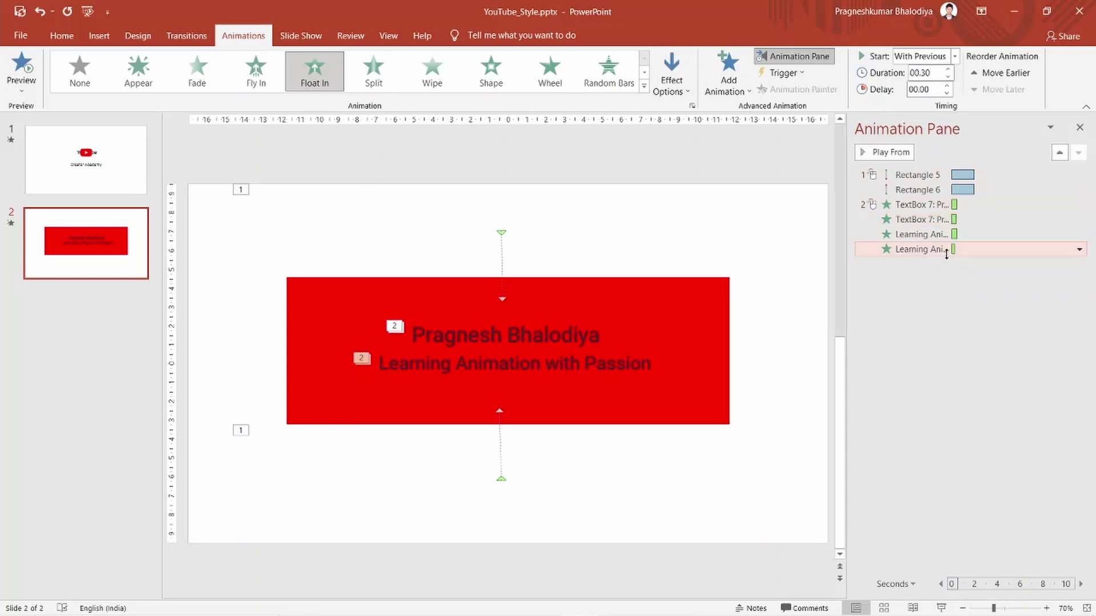
pyautogui.doubleClick(926, 72)
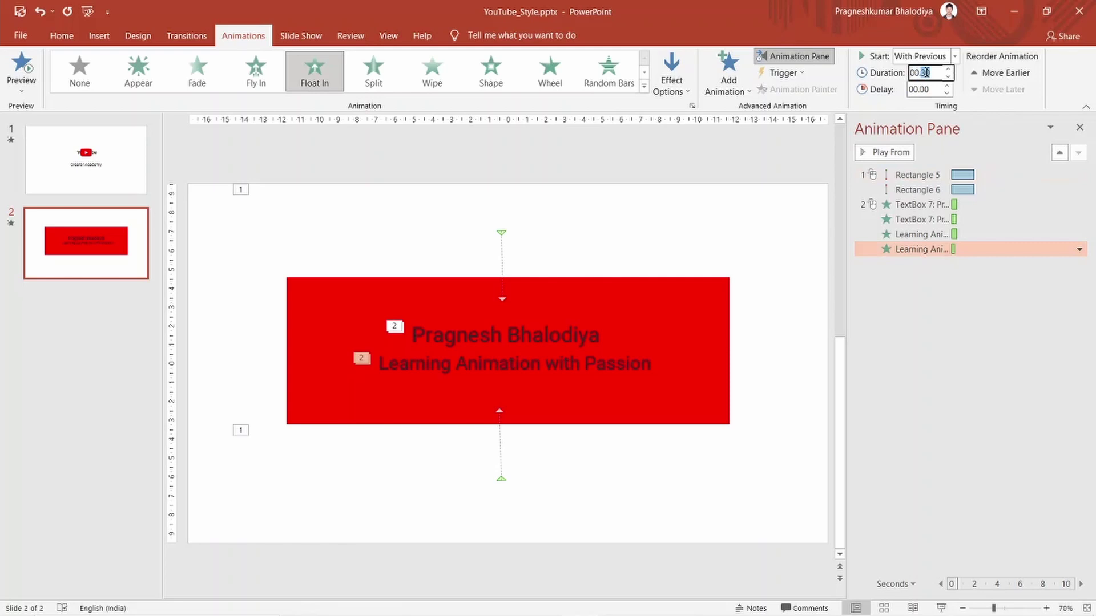
pyautogui.click(797, 207)
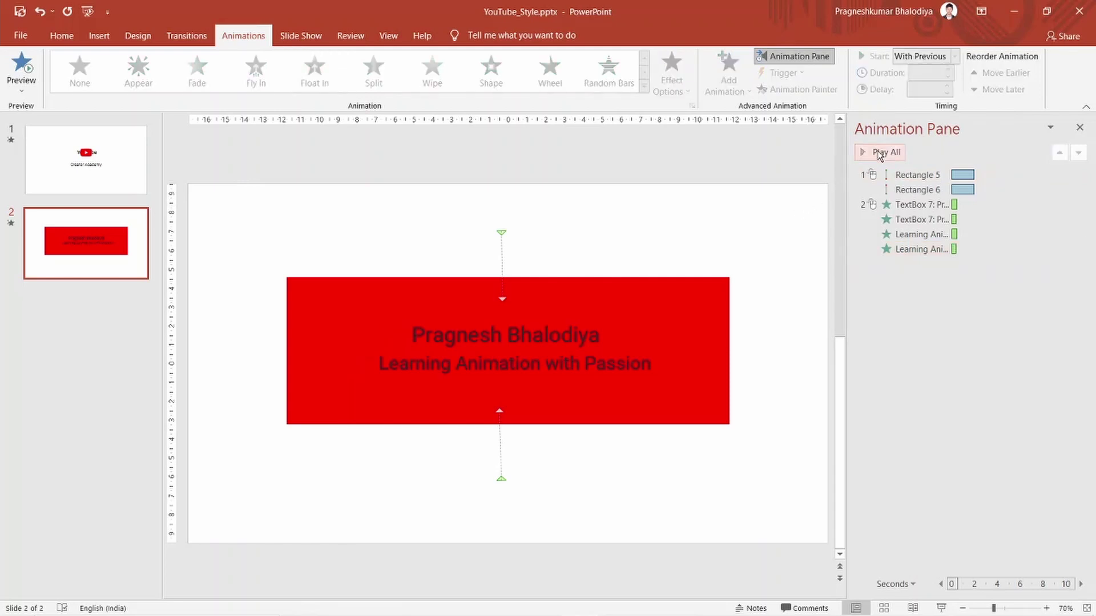
pyautogui.click(879, 153)
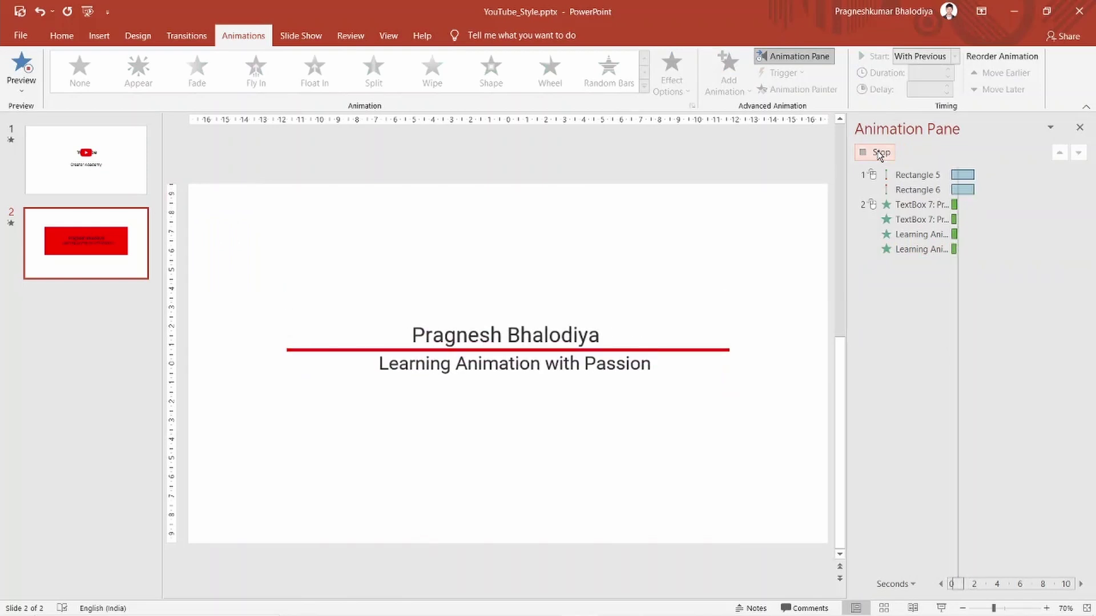
pyautogui.rightClick(917, 207)
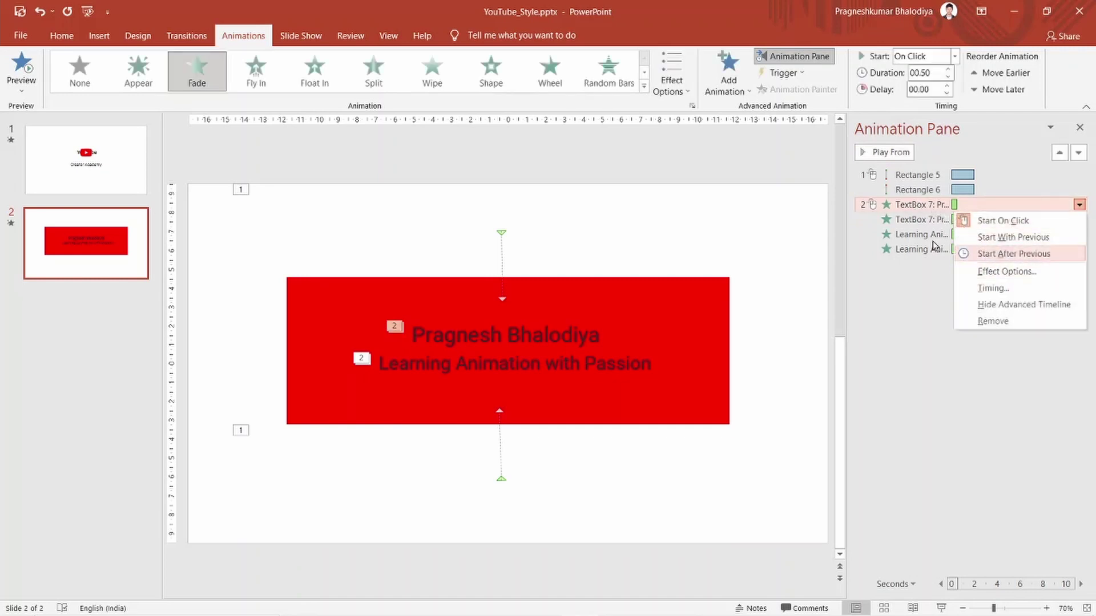
pyautogui.click(714, 303)
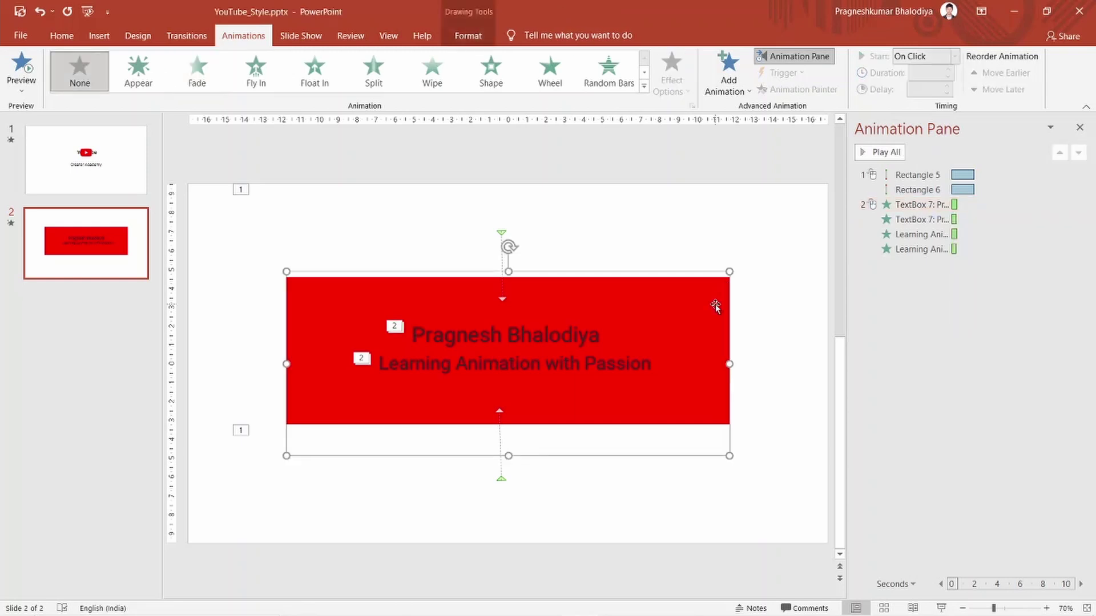
# Apply a Stretch entrance from More Entrance Effects to the red rectangle, after previewing Compress and Basic Zoom.
pyautogui.click(727, 82)
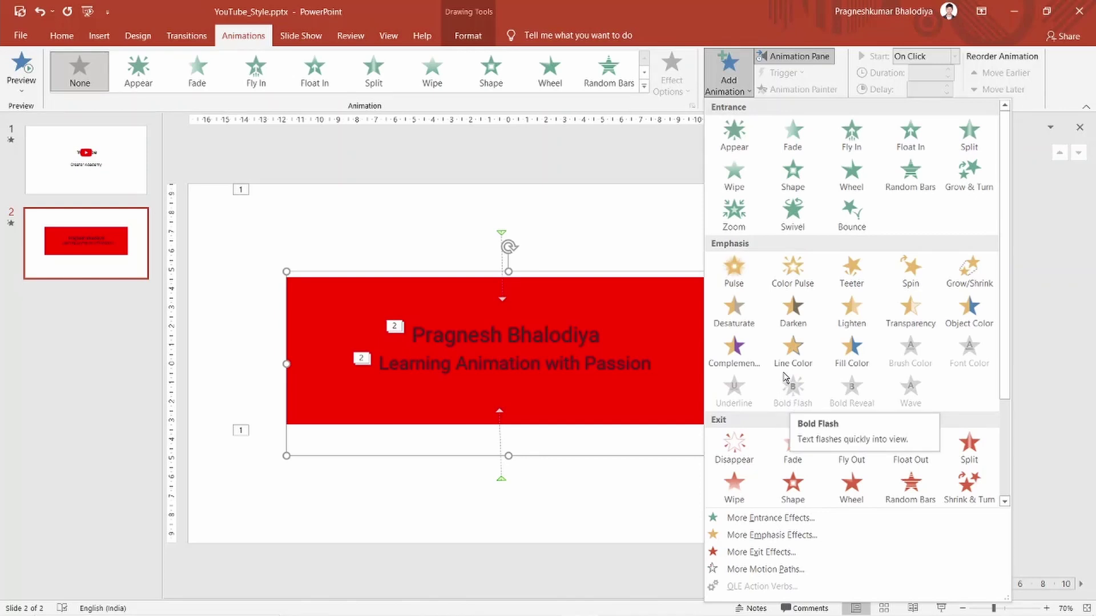
pyautogui.scroll(-3, 789, 374)
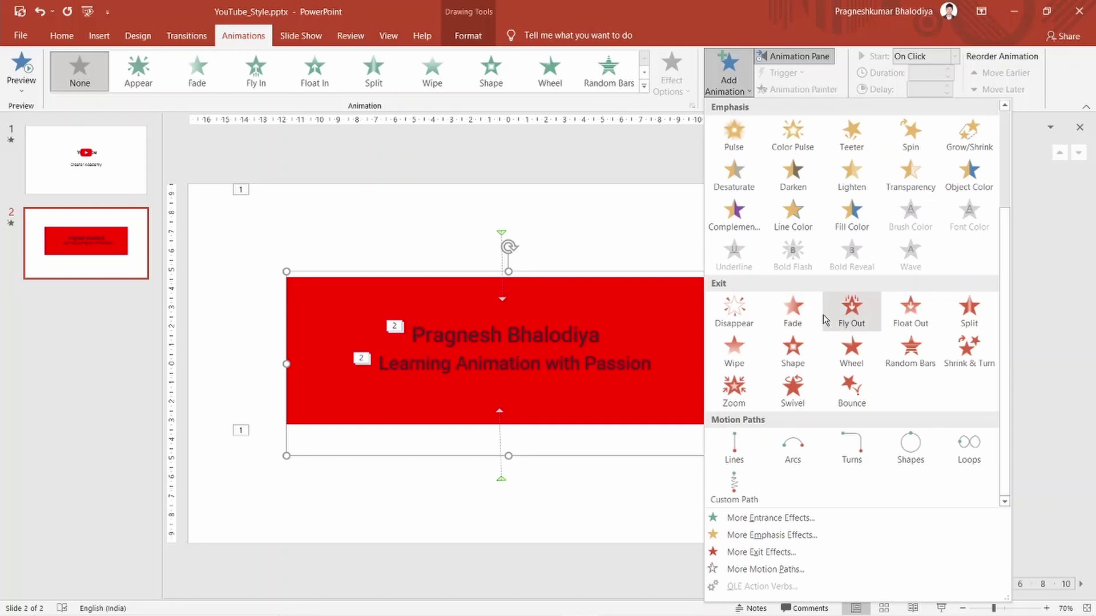
pyautogui.scroll(3, 837, 241)
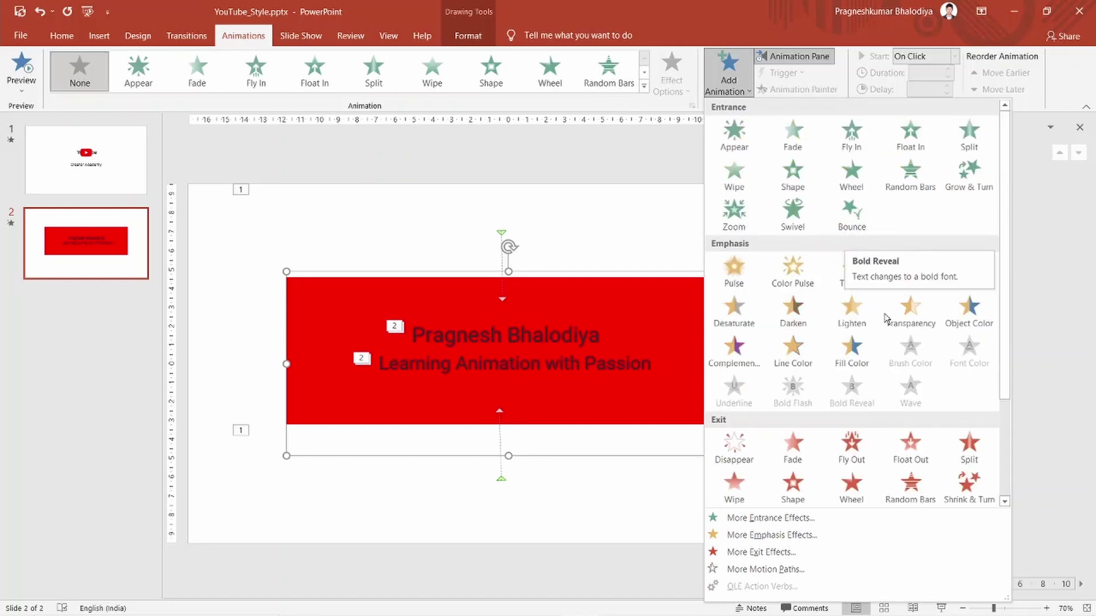
pyautogui.click(799, 523)
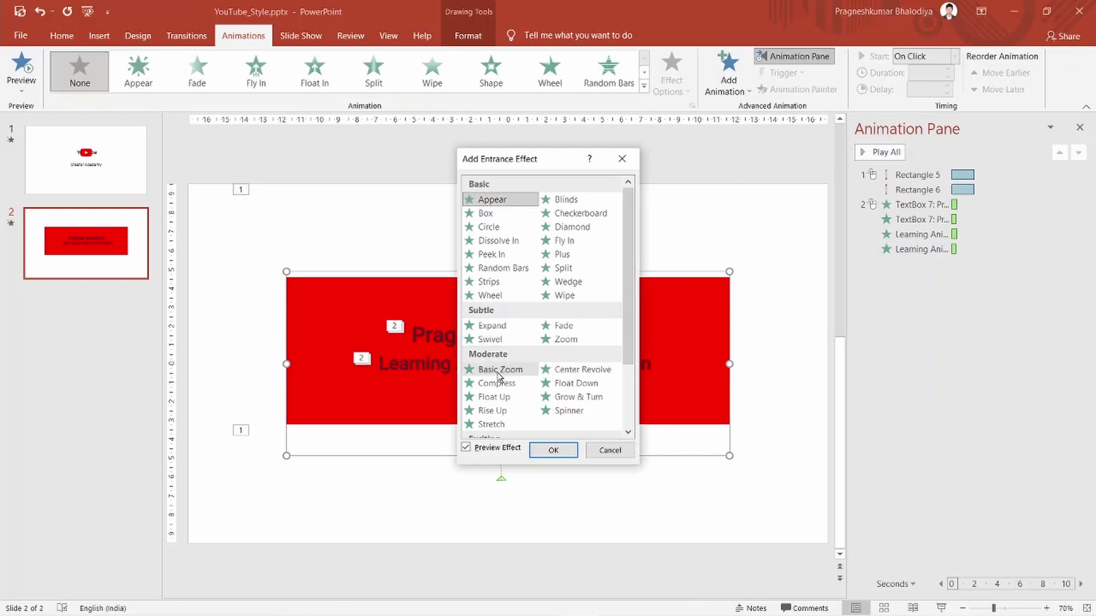
pyautogui.scroll(-1, 500, 355)
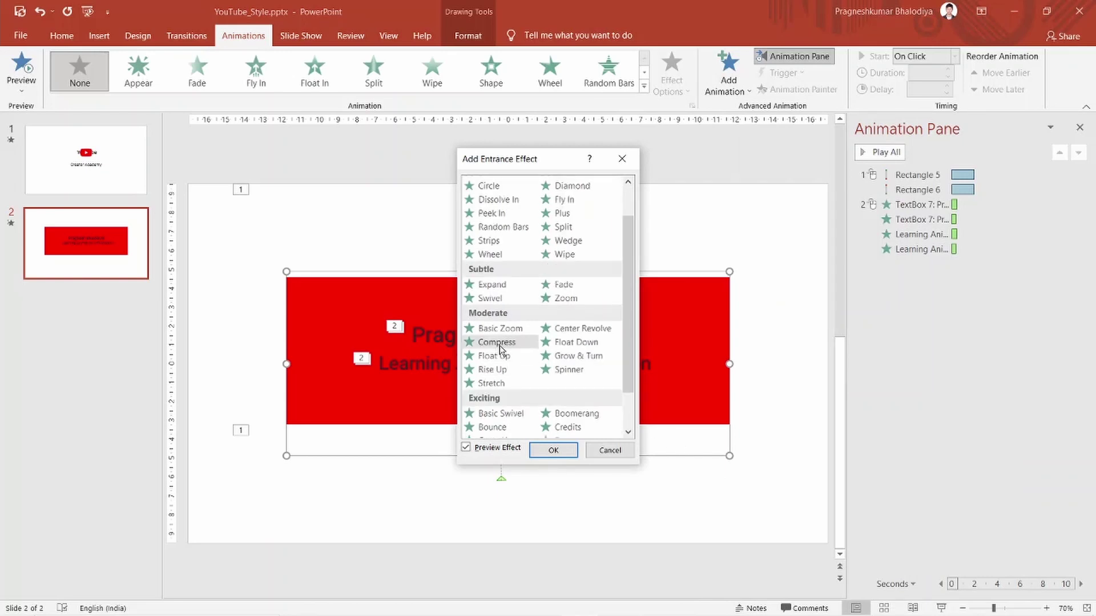
pyautogui.click(497, 342)
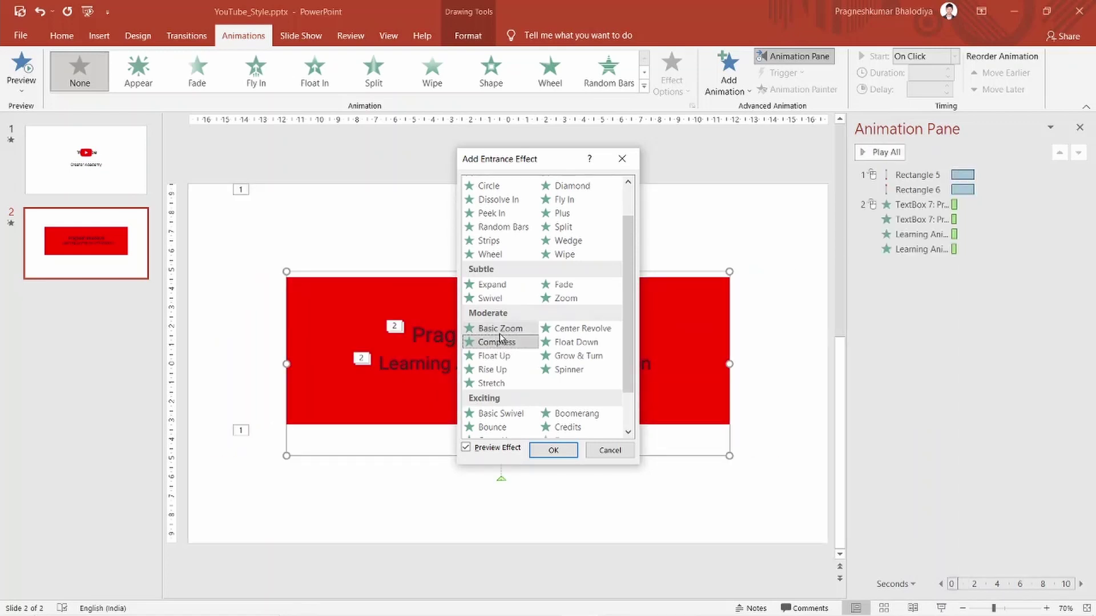
pyautogui.click(500, 335)
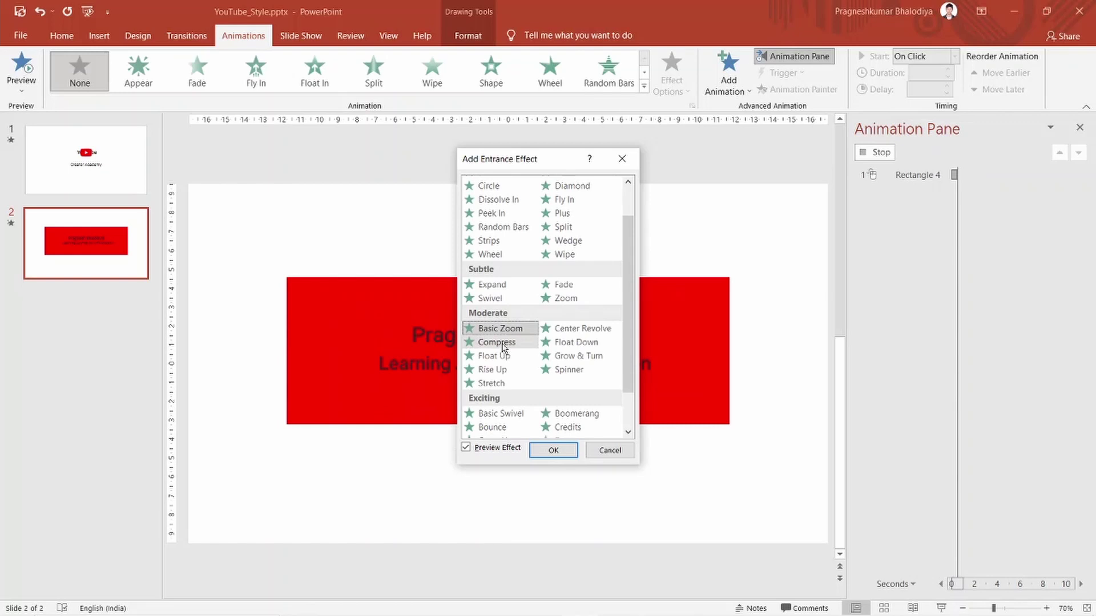
pyautogui.click(497, 343)
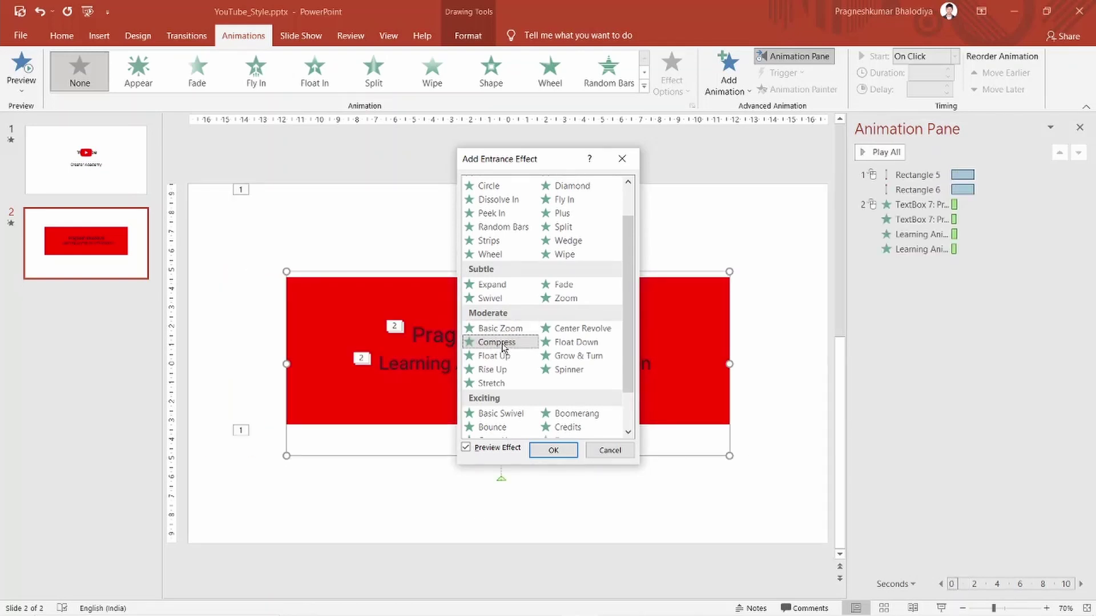
pyautogui.click(502, 330)
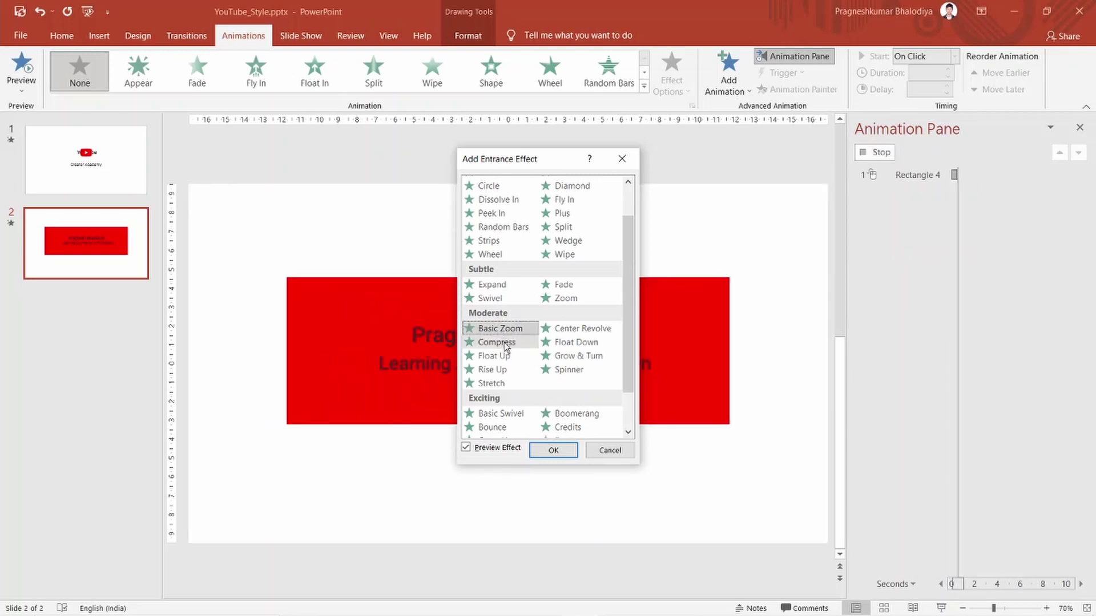
pyautogui.click(505, 343)
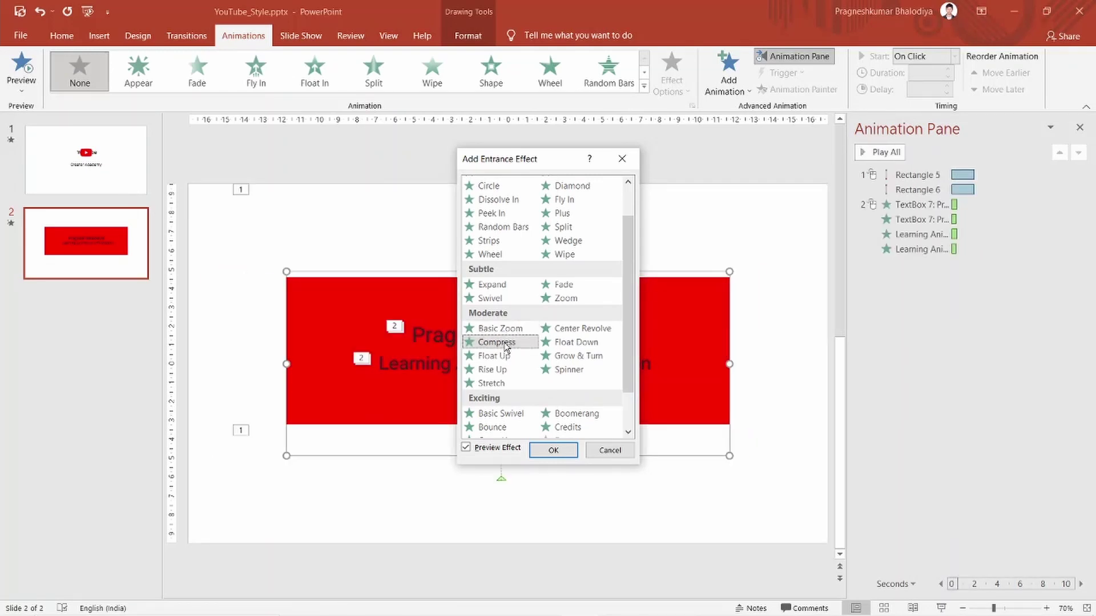
pyautogui.click(506, 384)
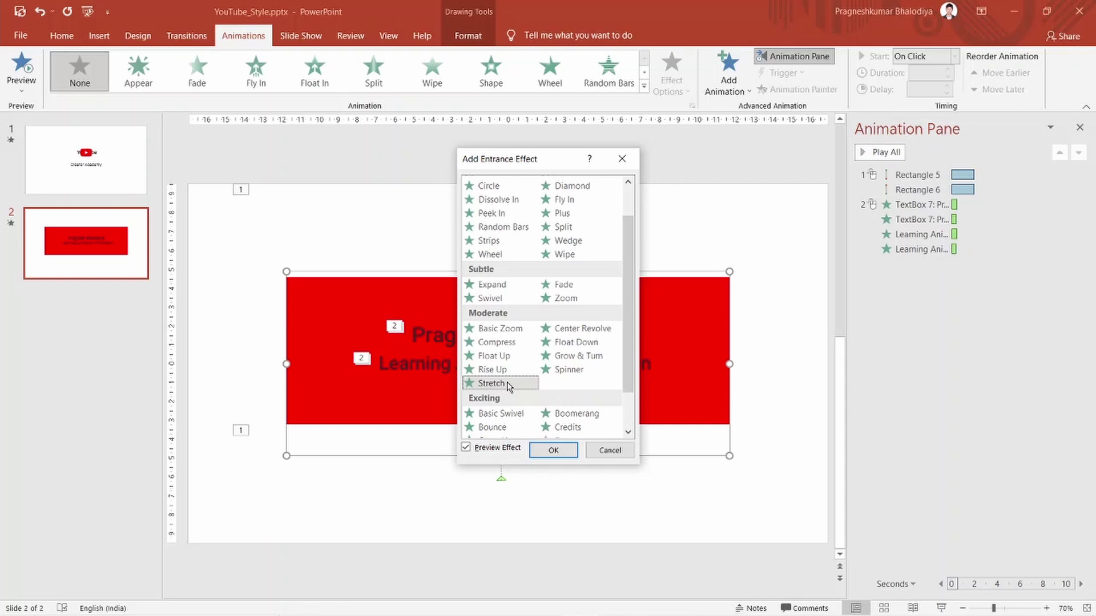
pyautogui.click(553, 450)
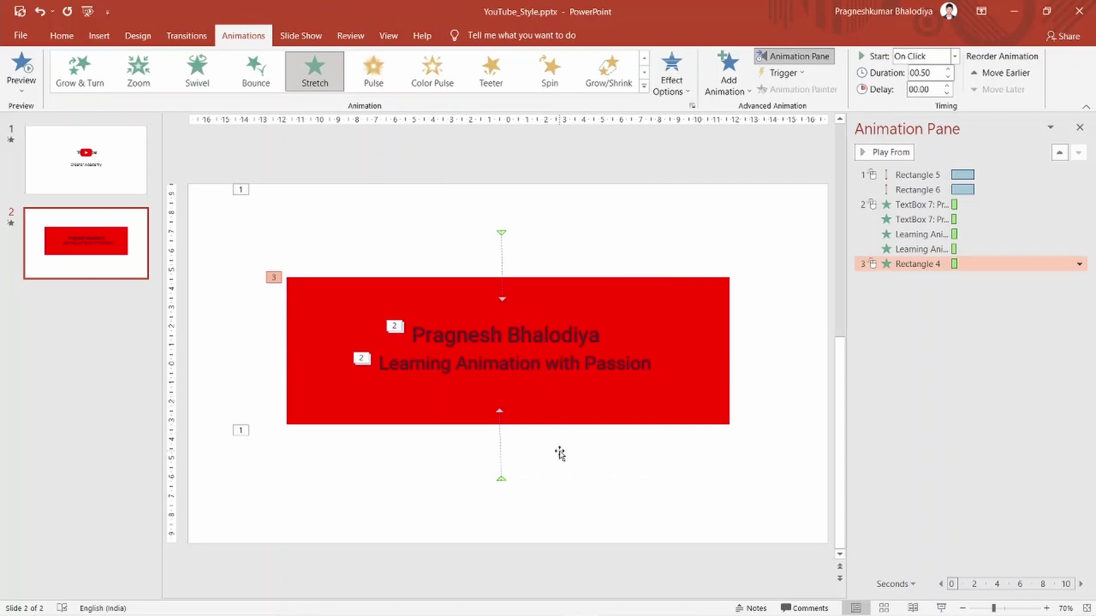
# Set the Stretch direction to Across after trying From Bottom and From Top, then preview it.
pyautogui.click(678, 92)
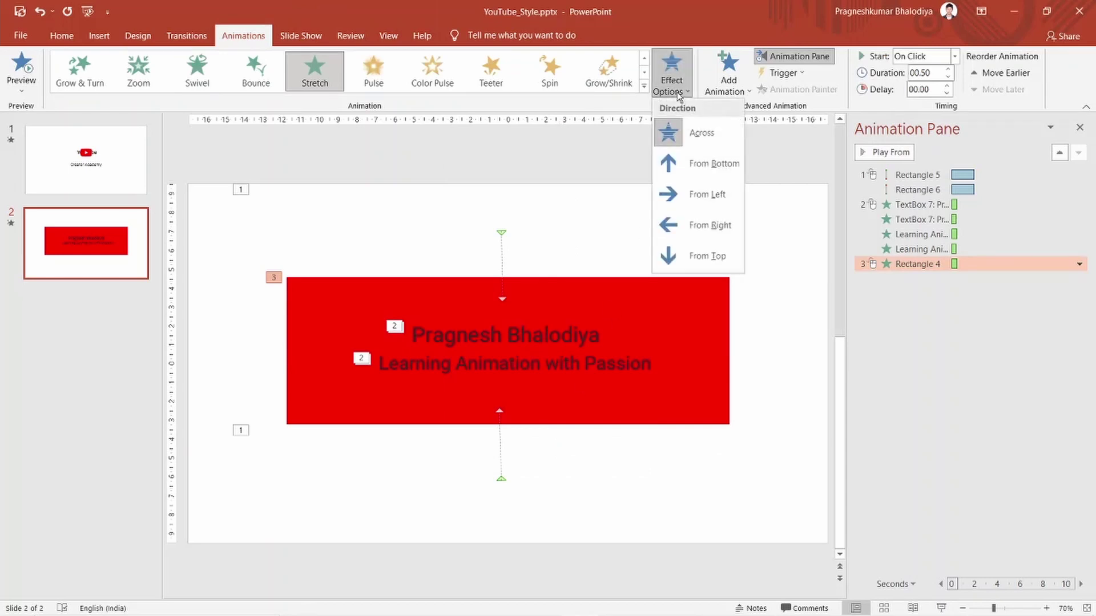
pyautogui.click(694, 163)
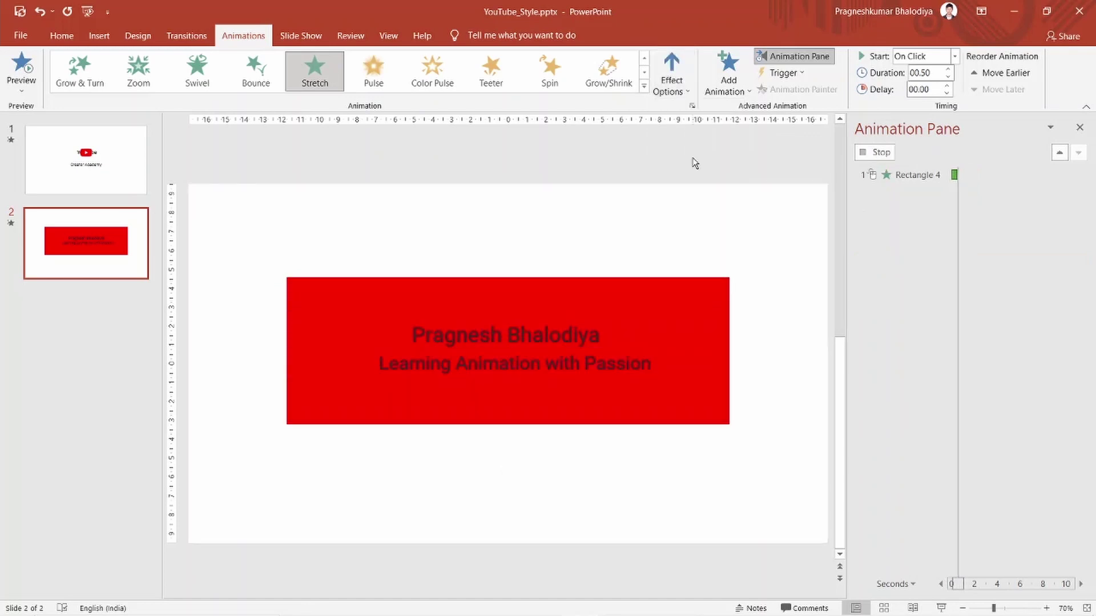
pyautogui.click(684, 93)
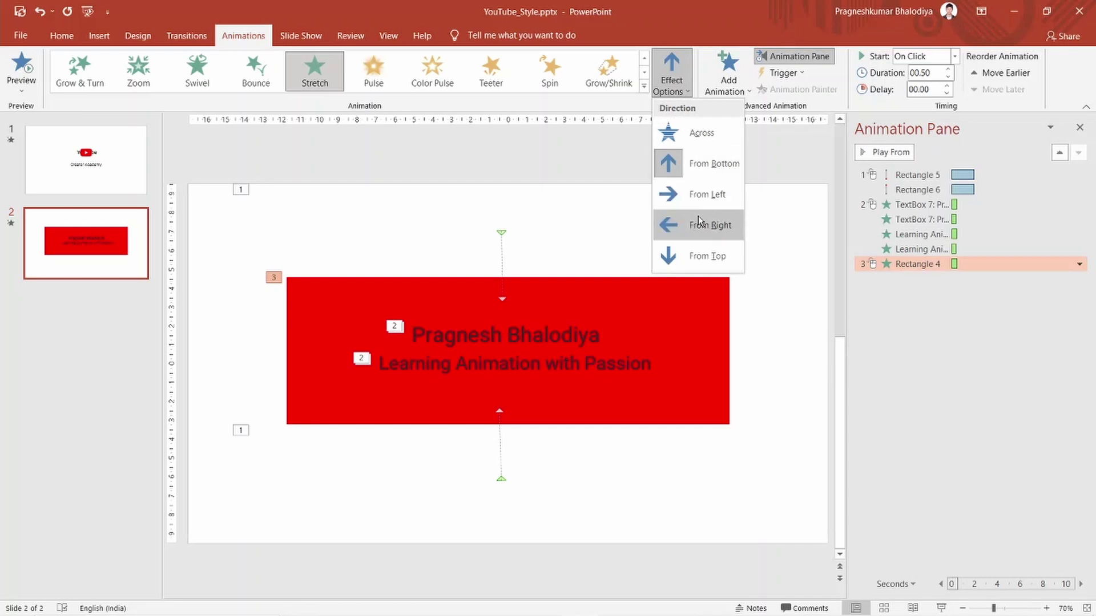
pyautogui.click(708, 254)
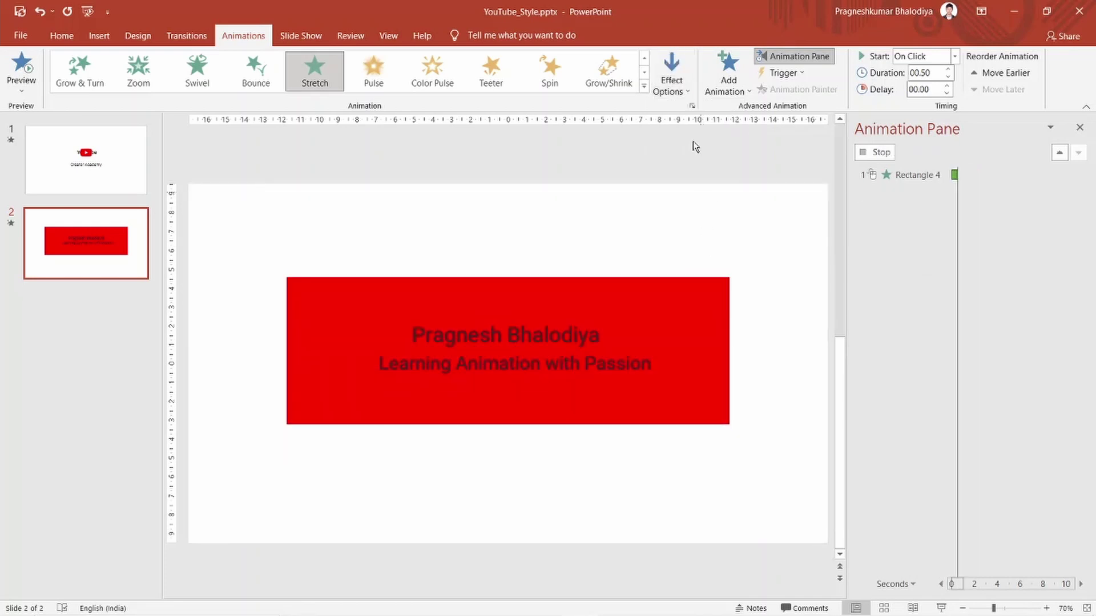
pyautogui.click(681, 98)
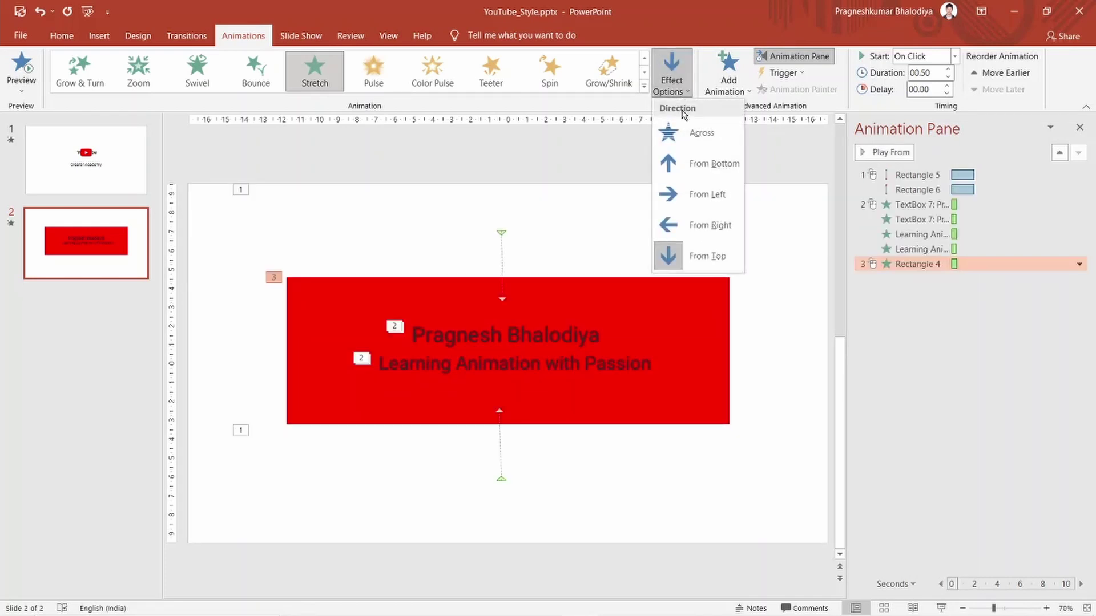
pyautogui.click(695, 134)
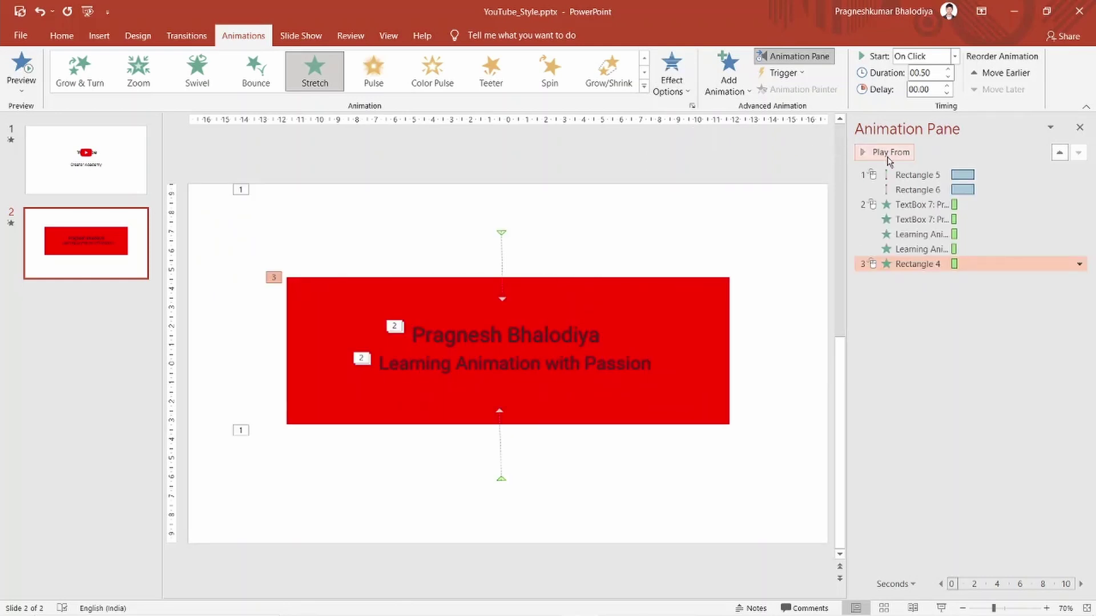
pyautogui.click(886, 155)
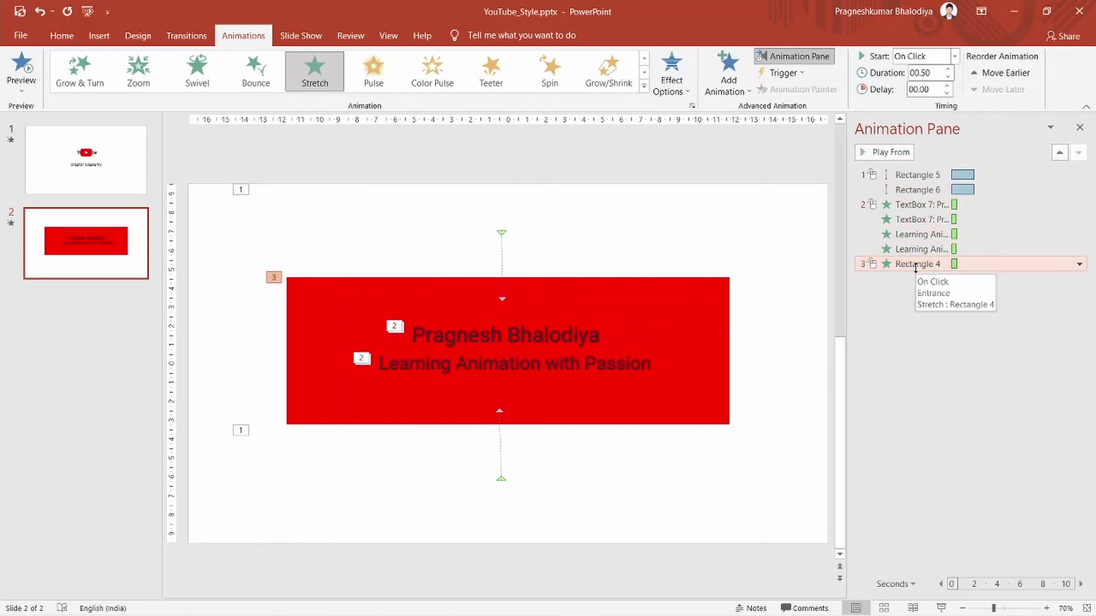
# Move Rectangle 4's Stretch to the top of the Animation Pane and start Rectangle 5 With Previous.
pyautogui.moveTo(916, 268); pyautogui.dragTo(924, 175)
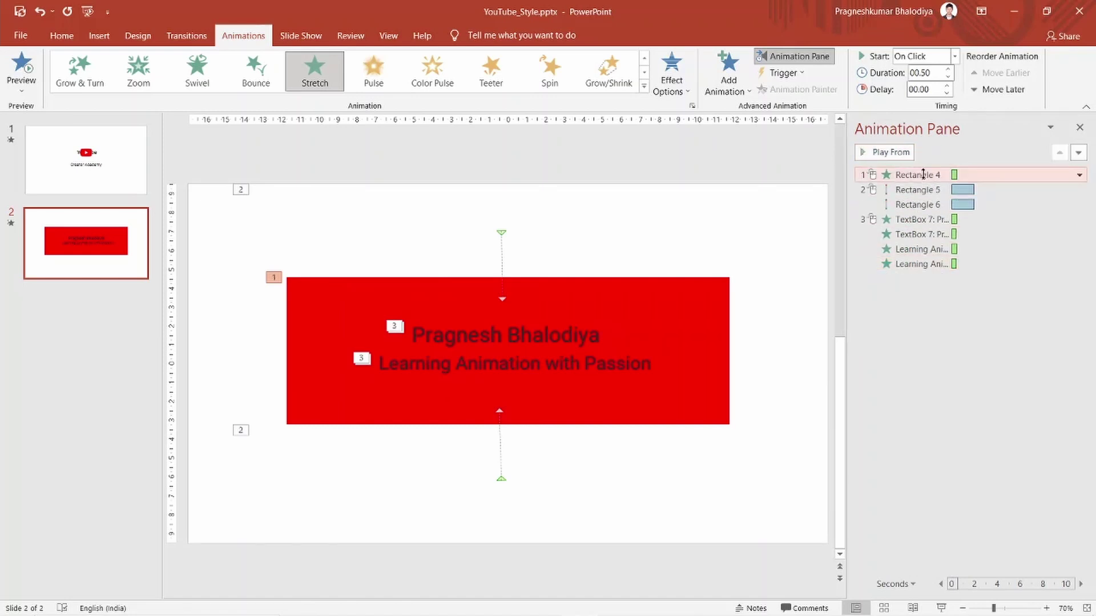
pyautogui.click(898, 153)
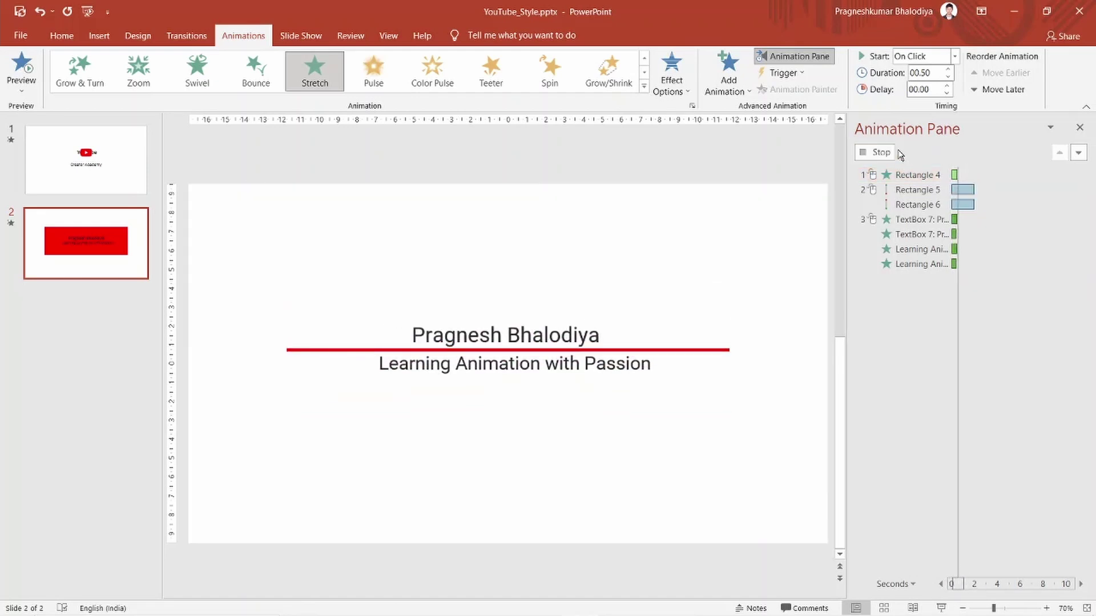
pyautogui.rightClick(916, 191)
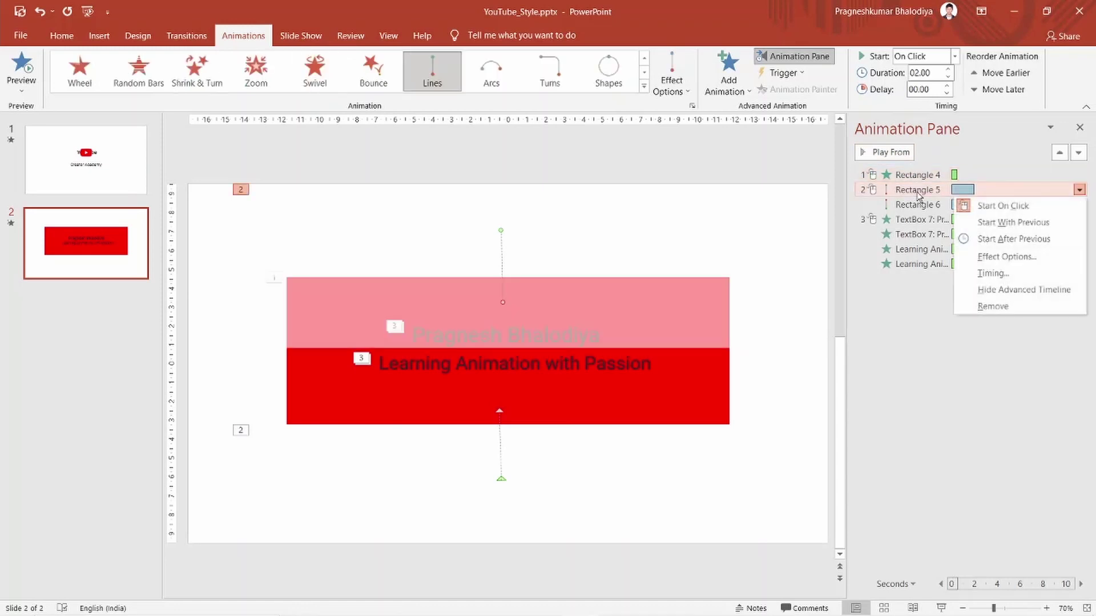
pyautogui.click(978, 226)
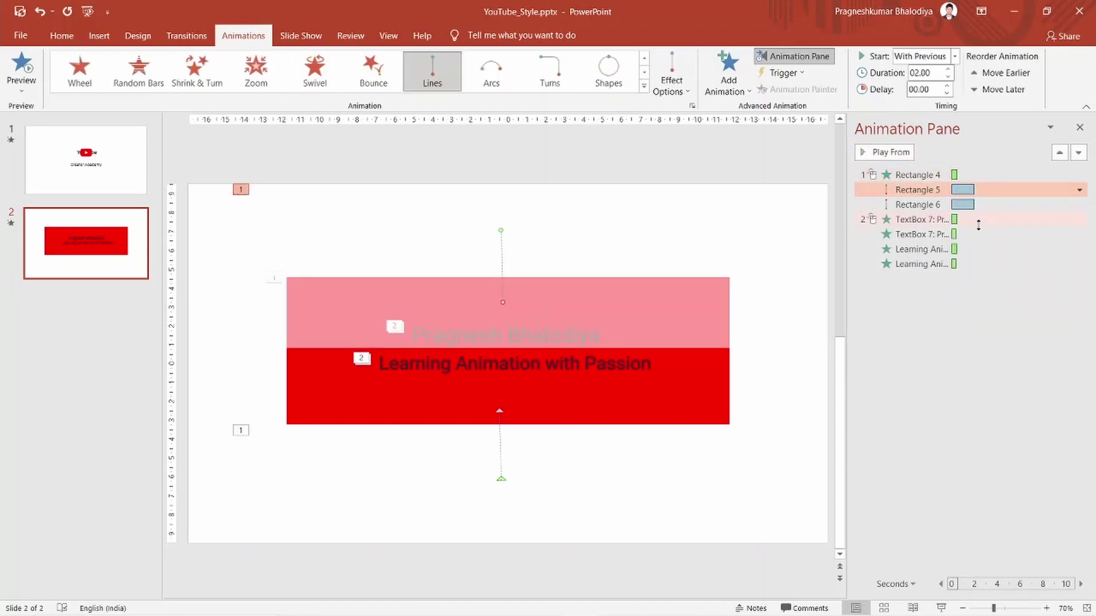
pyautogui.click(865, 160)
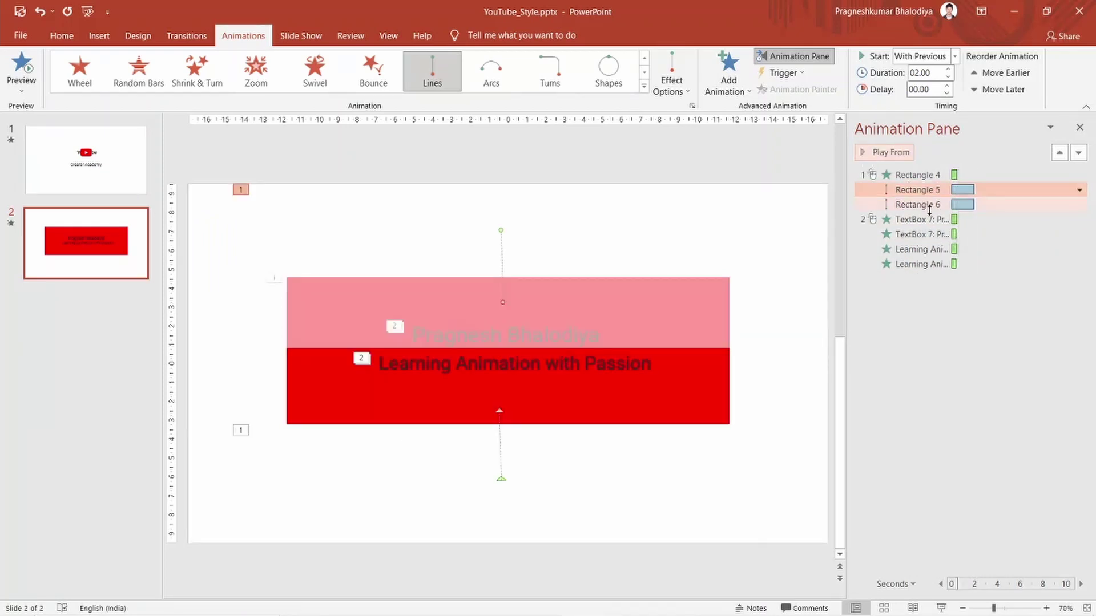
# Check the timing of the name's Float In entrance.
pyautogui.rightClick(933, 220)
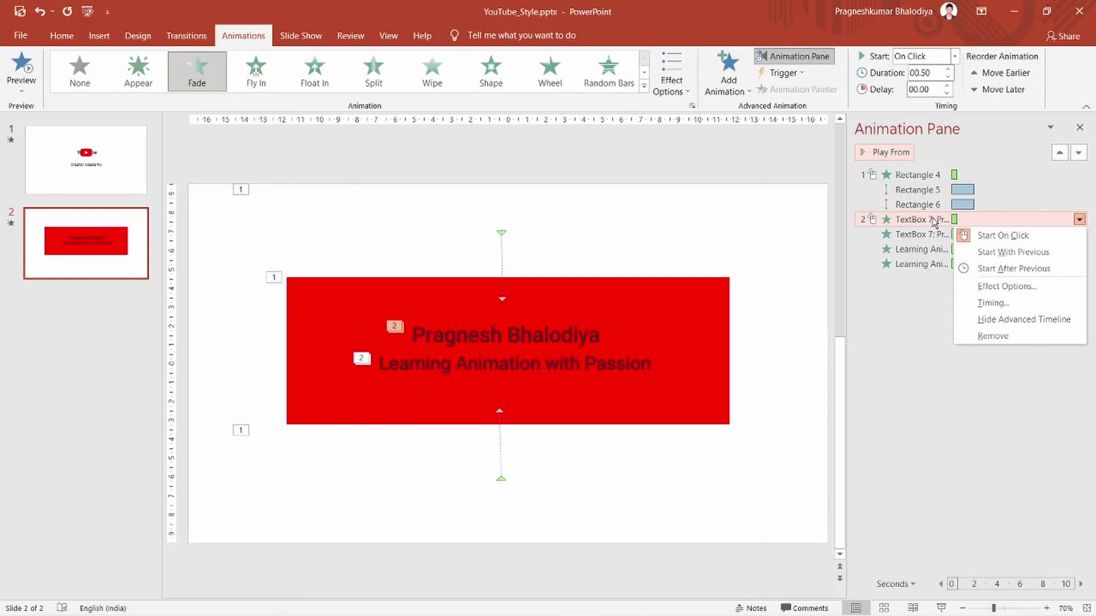
pyautogui.click(588, 335)
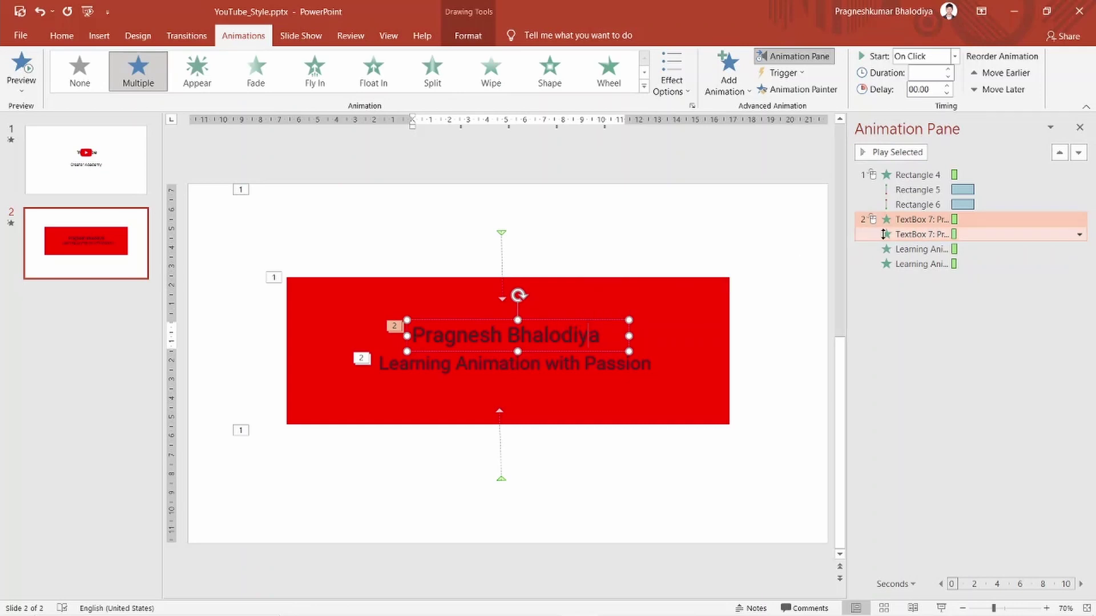
pyautogui.click(941, 232)
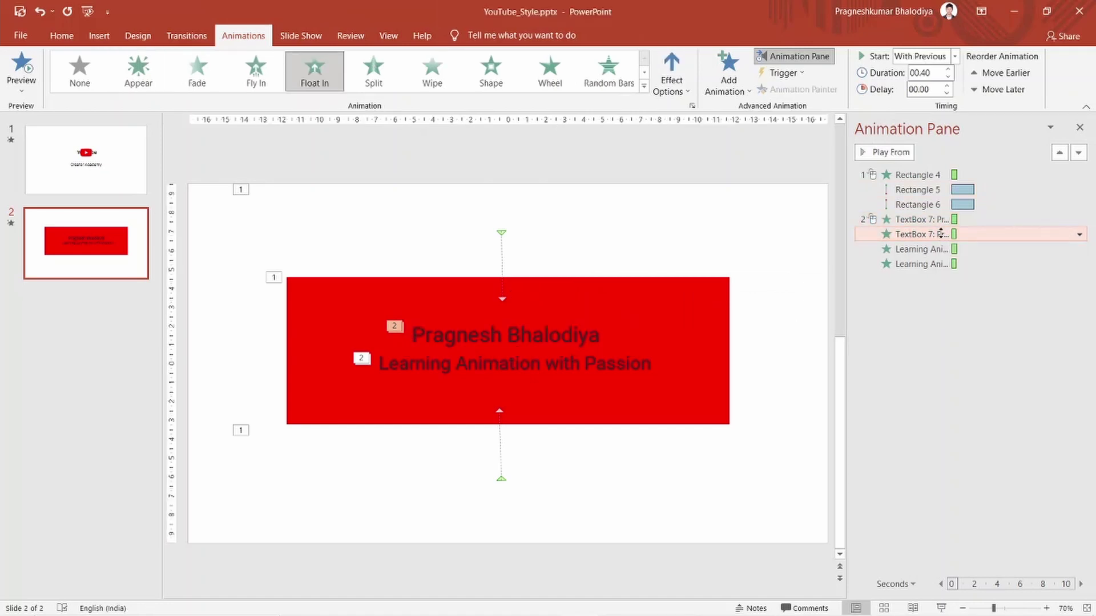
pyautogui.click(134, 167)
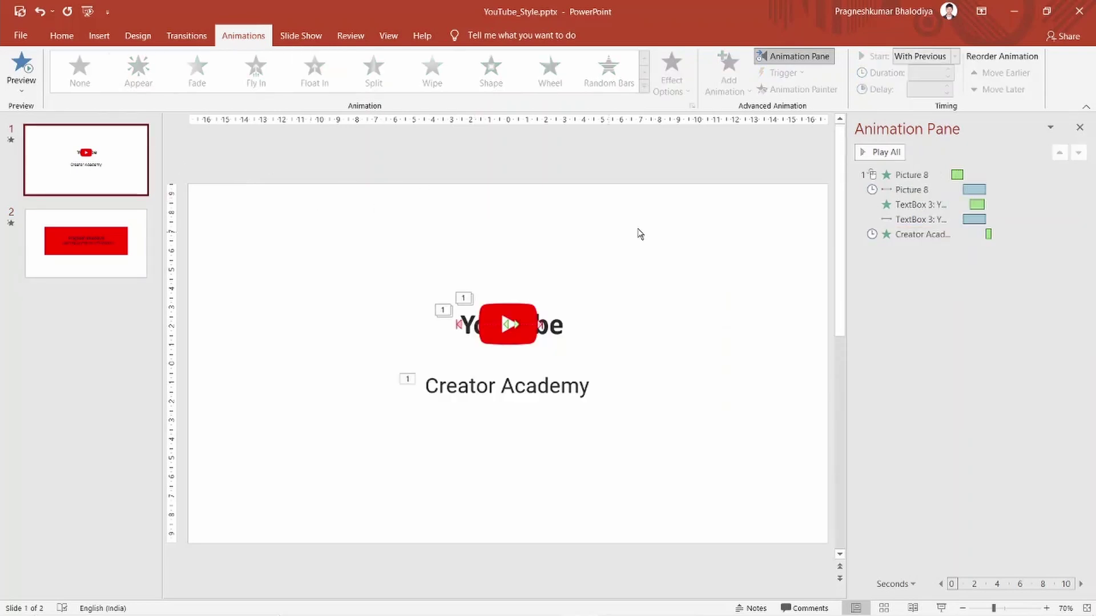
pyautogui.click(883, 152)
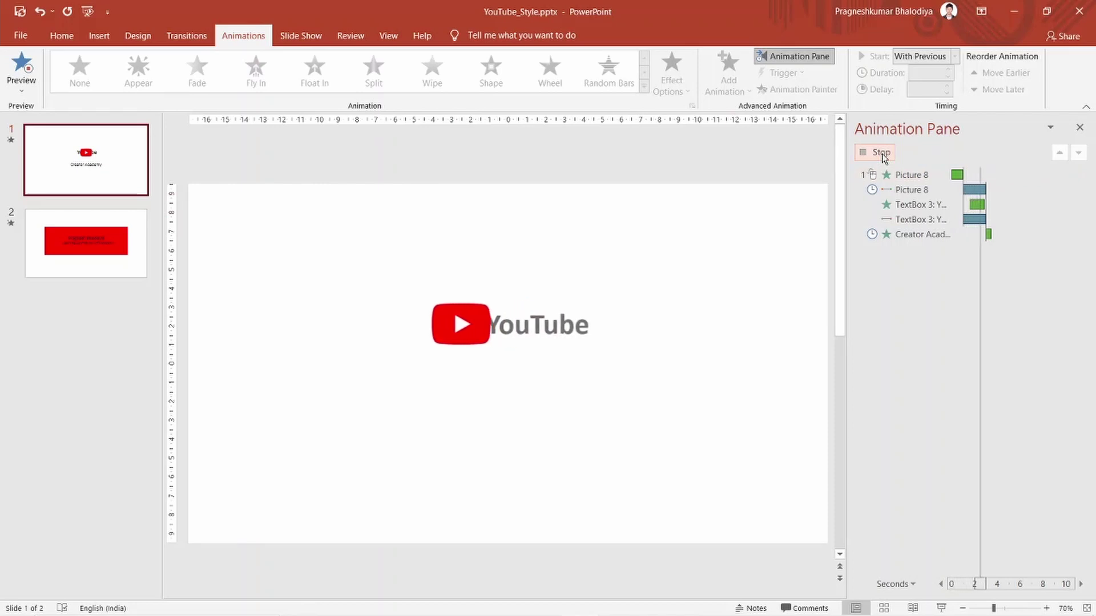
pyautogui.click(142, 263)
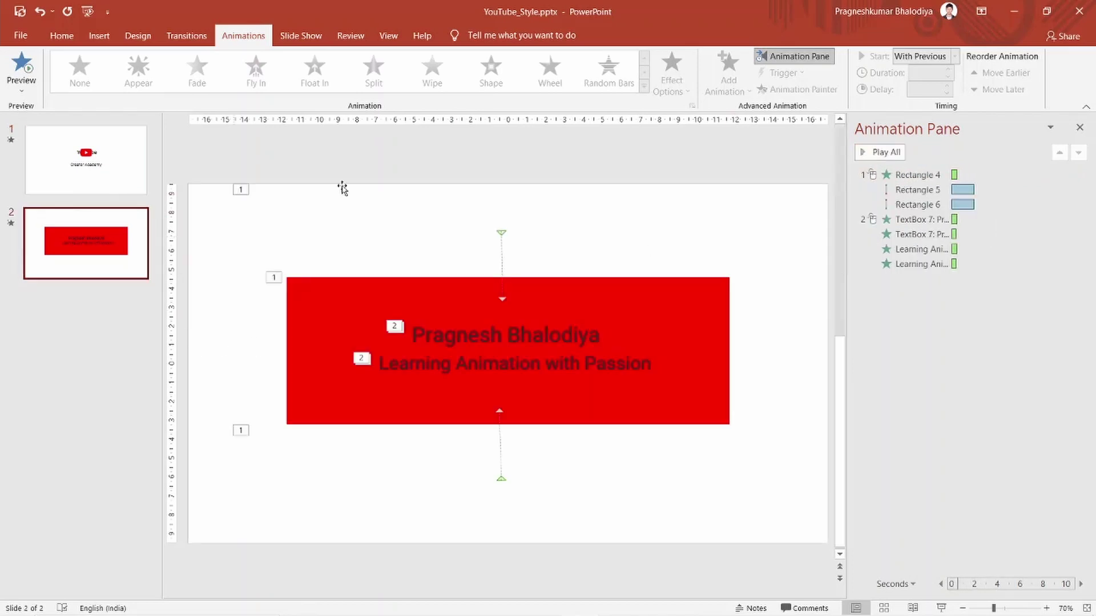
pyautogui.click(894, 158)
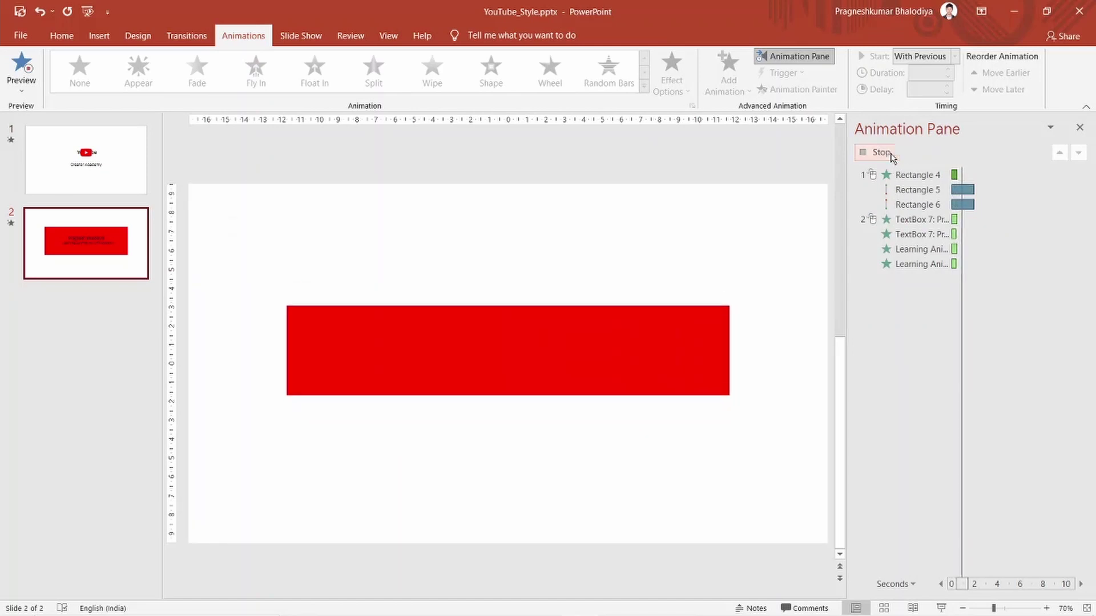